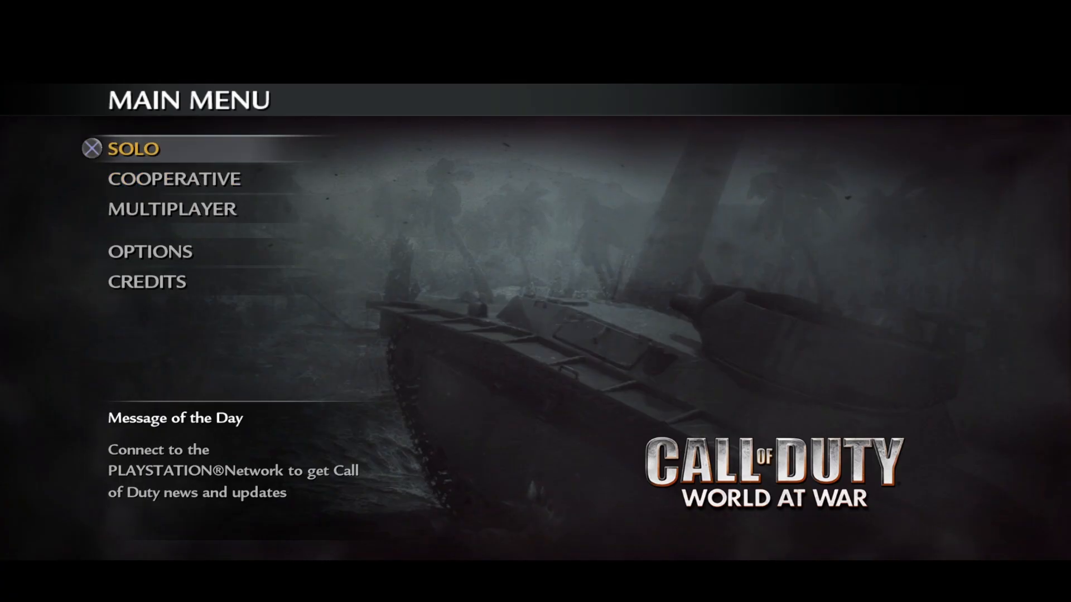
- Look through the Solo and Cooperative Campaign screens of the original game's main menu
key("Return")
key("Escape")
key("Down")
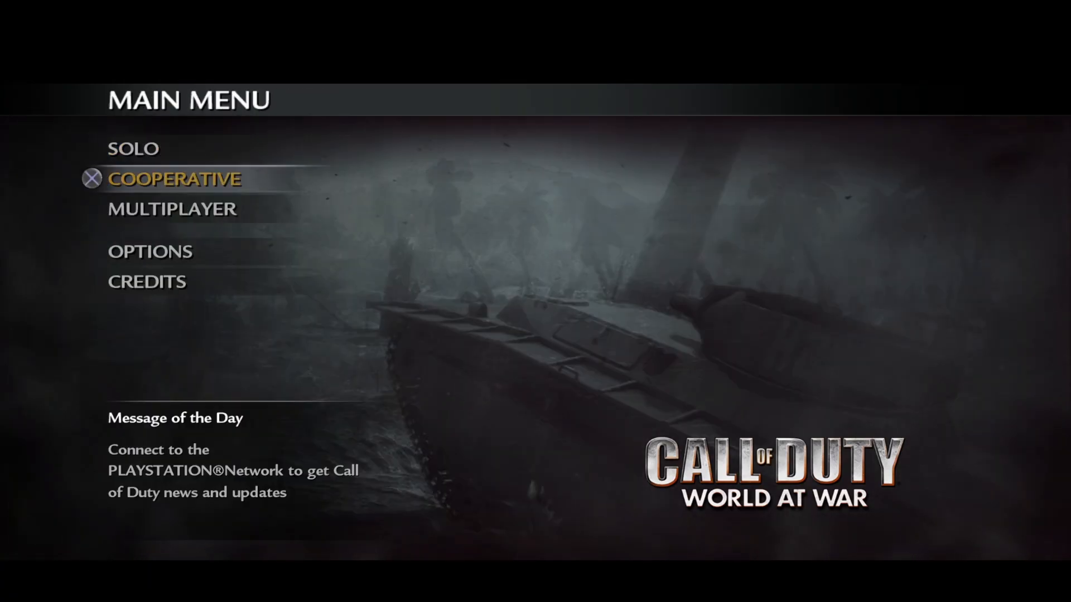
key("Return")
key("Down")
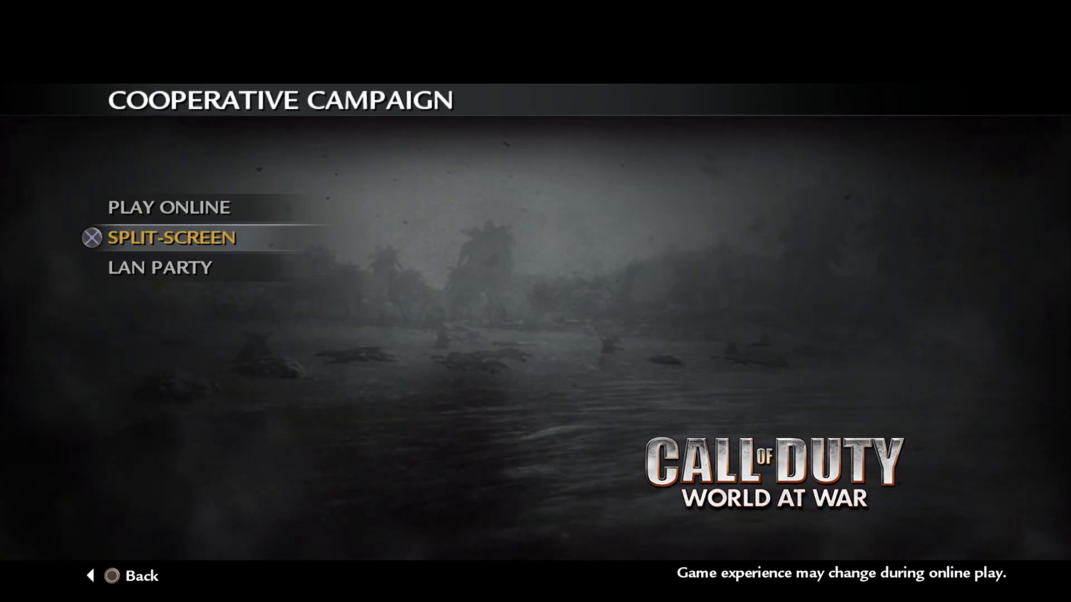
key("Escape")
- Open the game's Options screen and examine its settings from Look Inversion down to Subtitles
key("Down")
key("Down")
key("Return")
key("Down")
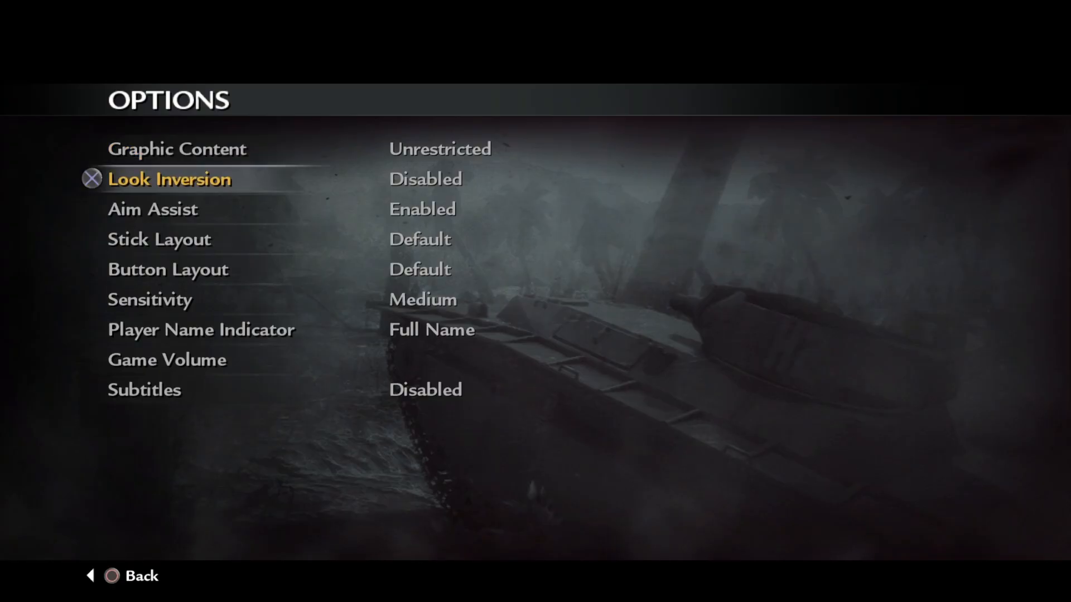
key("Right")
key("Left")
key("Down")
key("Down")
key("Down")
key("Down")
key("Down")
key("Down")
key("Down")
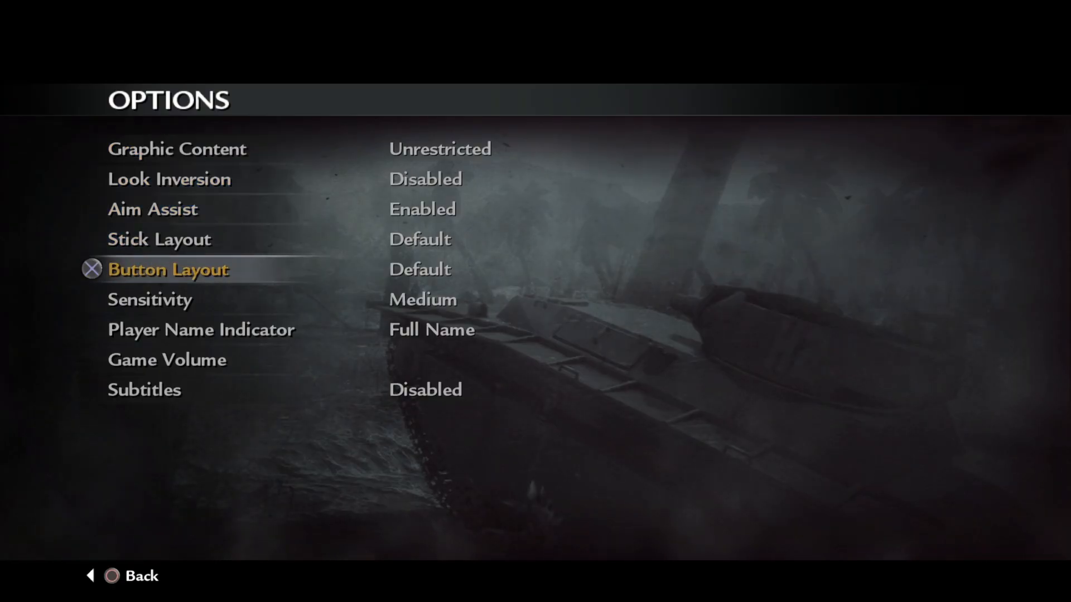
key("Right")
key("Left")
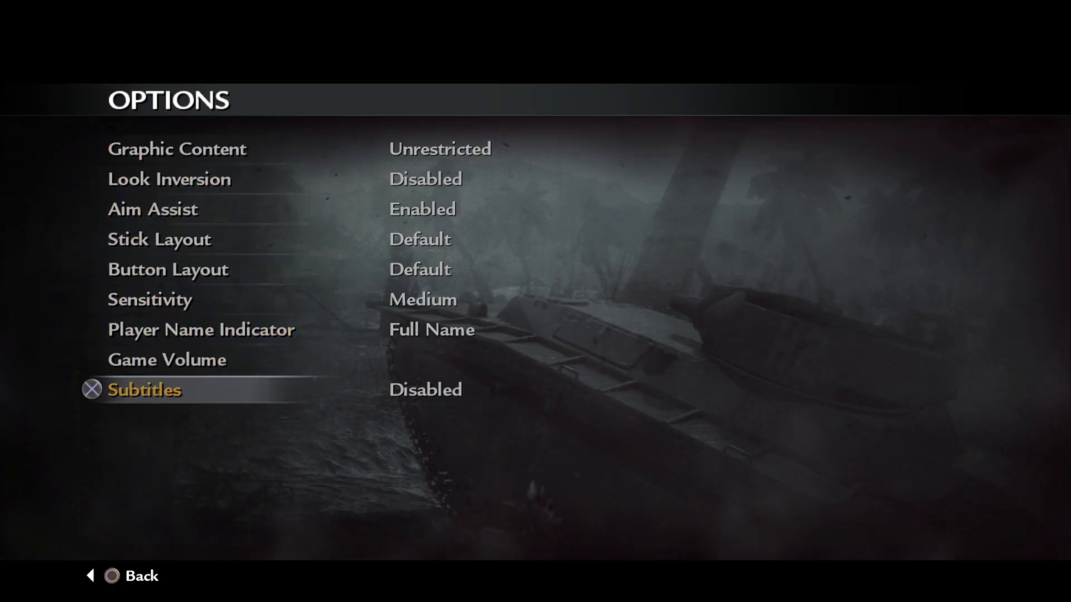
- Enable subtitles, look into the Game Volume settings and return to the main menu
key("Right")
key("Up")
key("Return")
key("Escape")
key("Escape")
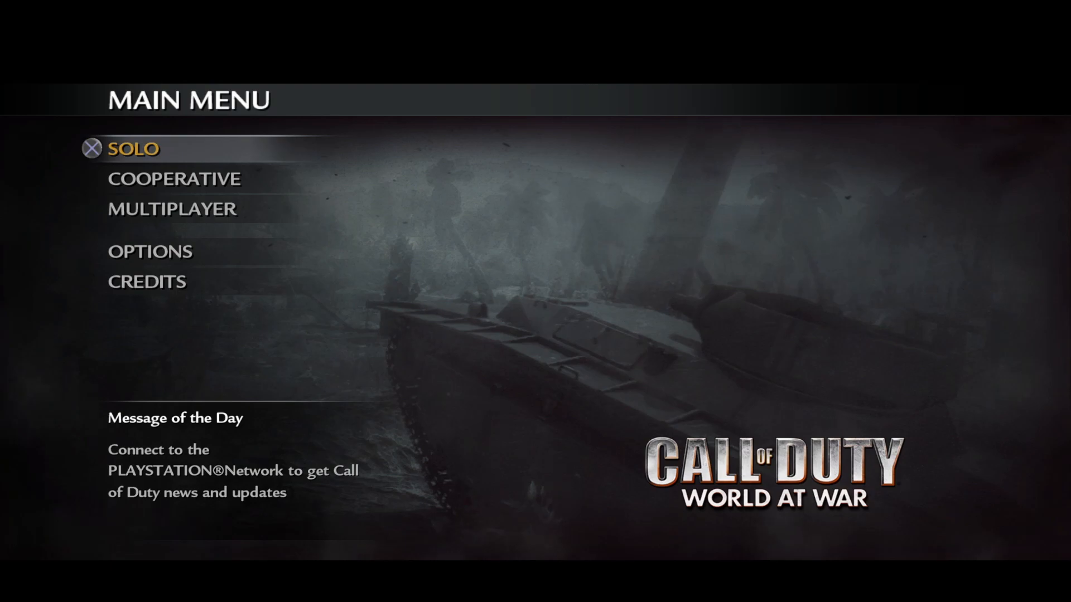
- Move the highlight through the main menu entries to examine how selection looks and behaves
key("Down")
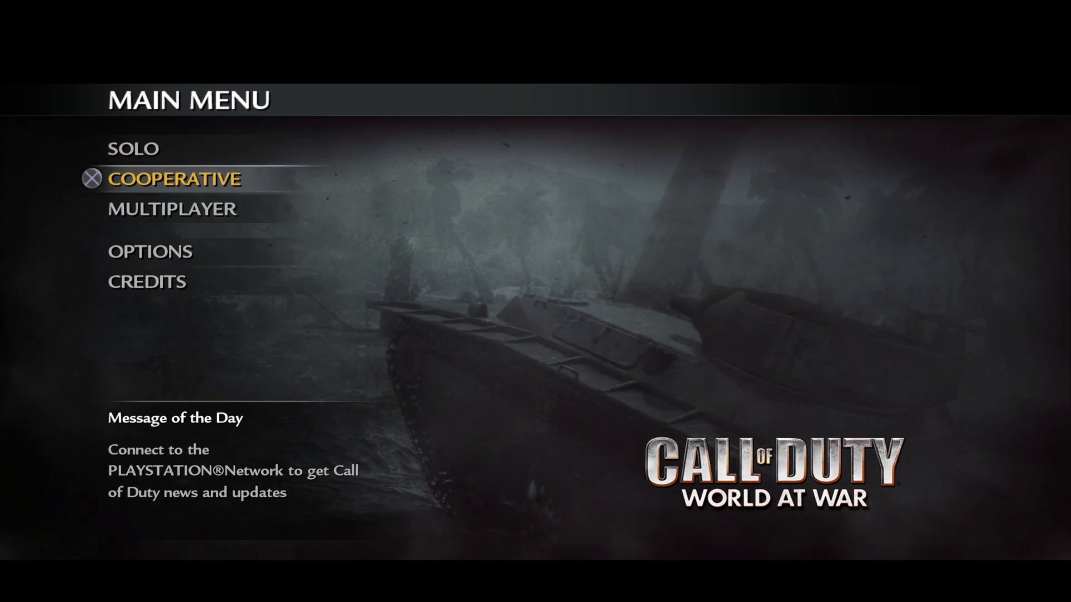
key("Up")
key("Down")
key("Down")
key("Down")
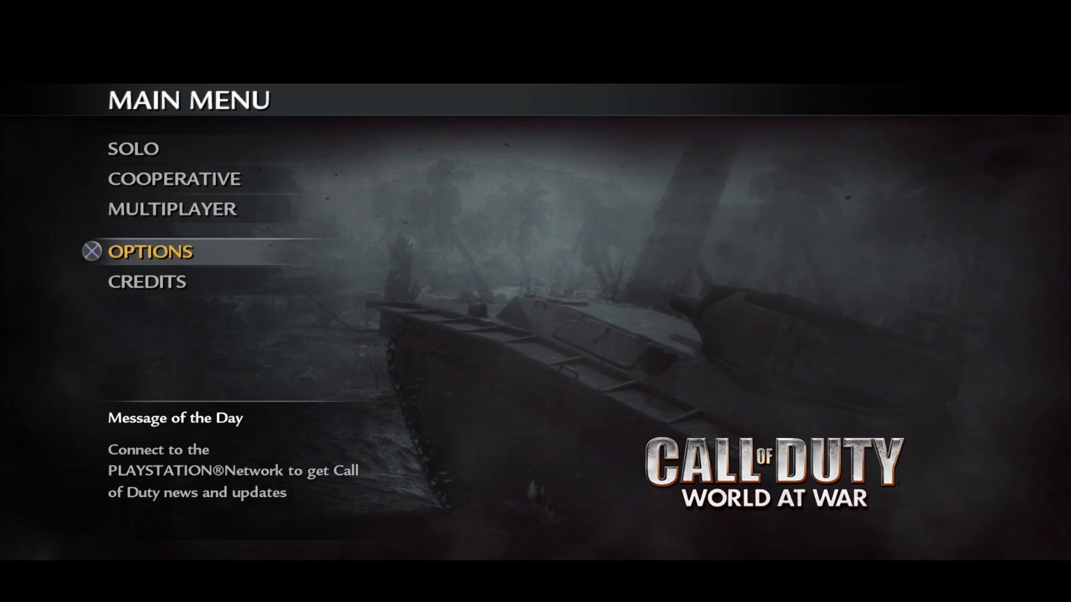
key("Down")
key("Up")
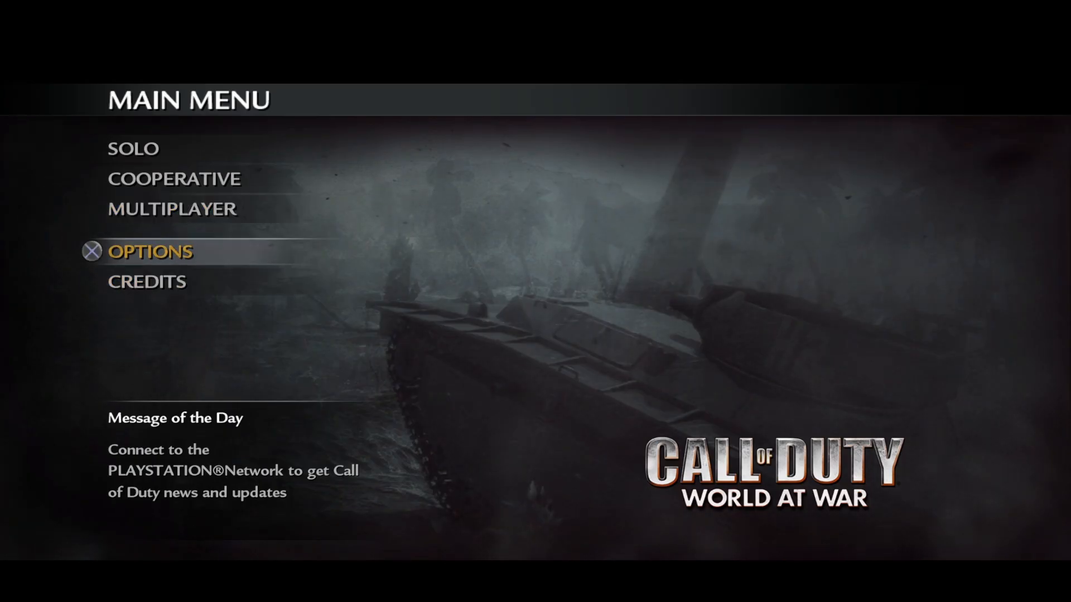
- Visit the Solo Campaign, Cooperative and Options screens in turn to examine how they open and return to the main menu
key("Up")
key("Up")
key("Up")
key("Return")
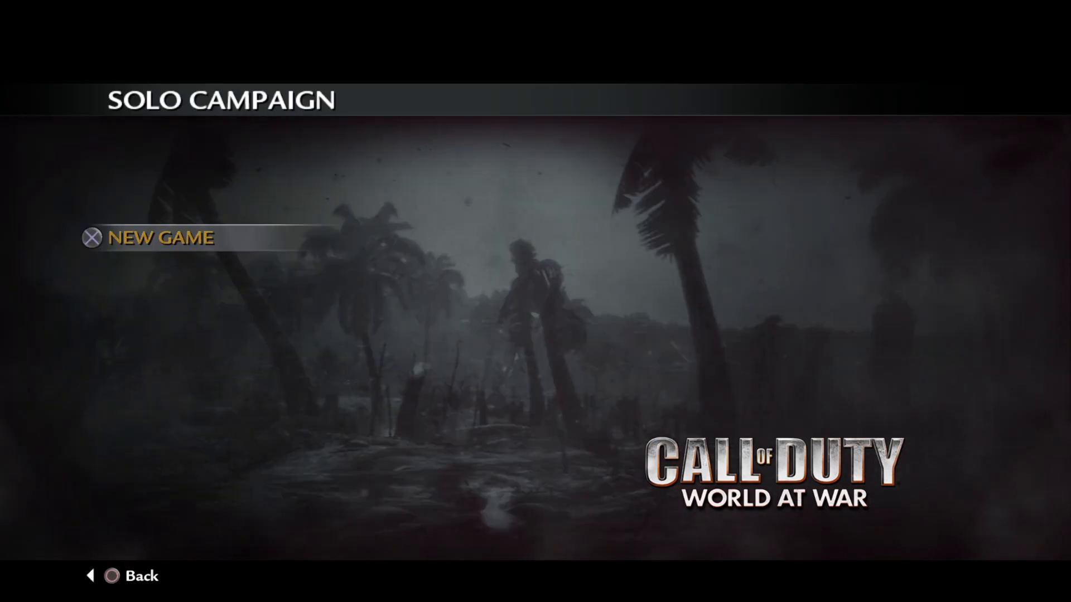
key("Escape")
key("Down")
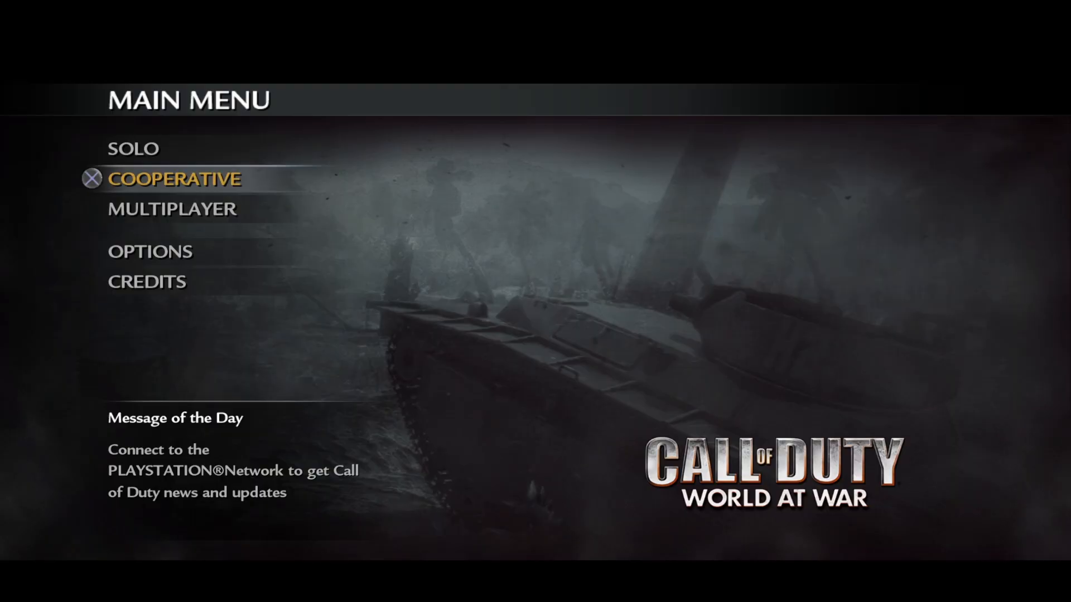
key("Return")
key("Escape")
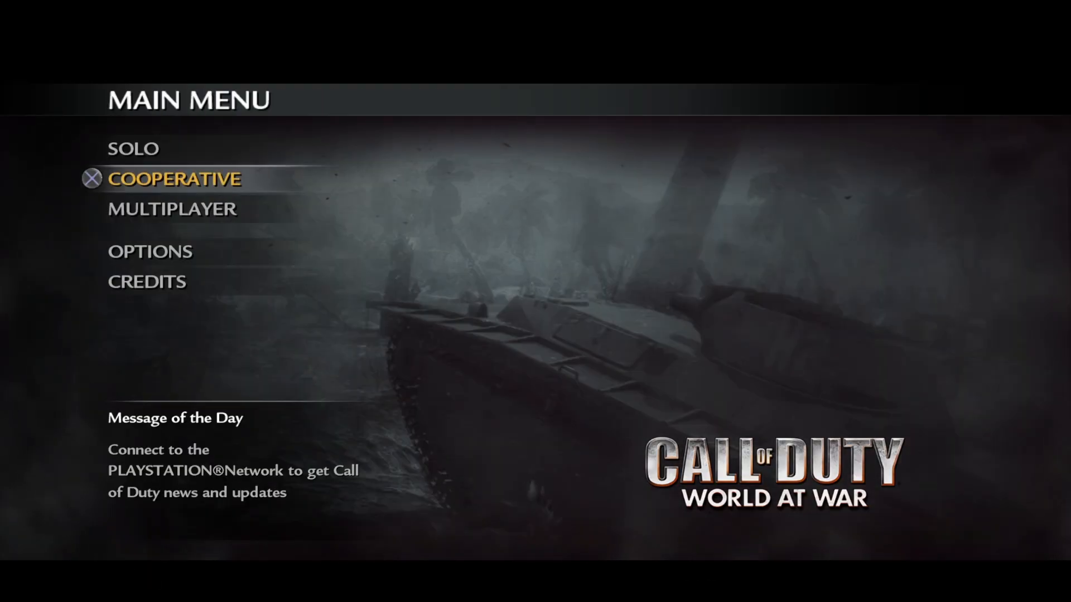
key("Down")
key("Down")
key("Return")
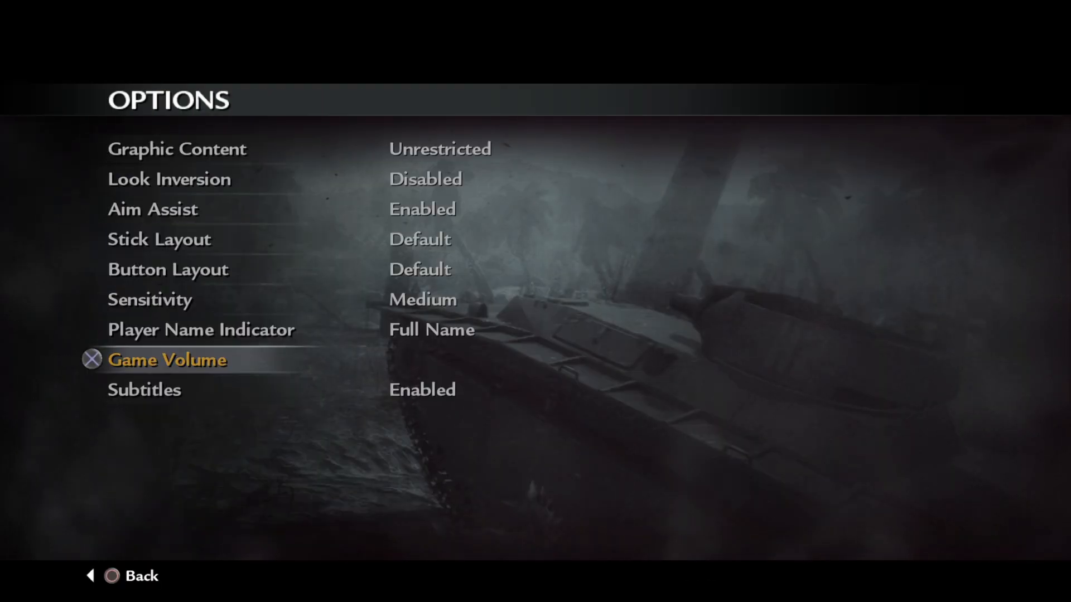
key("Escape")
- Start a new solo campaign game and acknowledge the graphic content warning
key("Down")
key("Up")
key("Up")
key("Up")
key("Up")
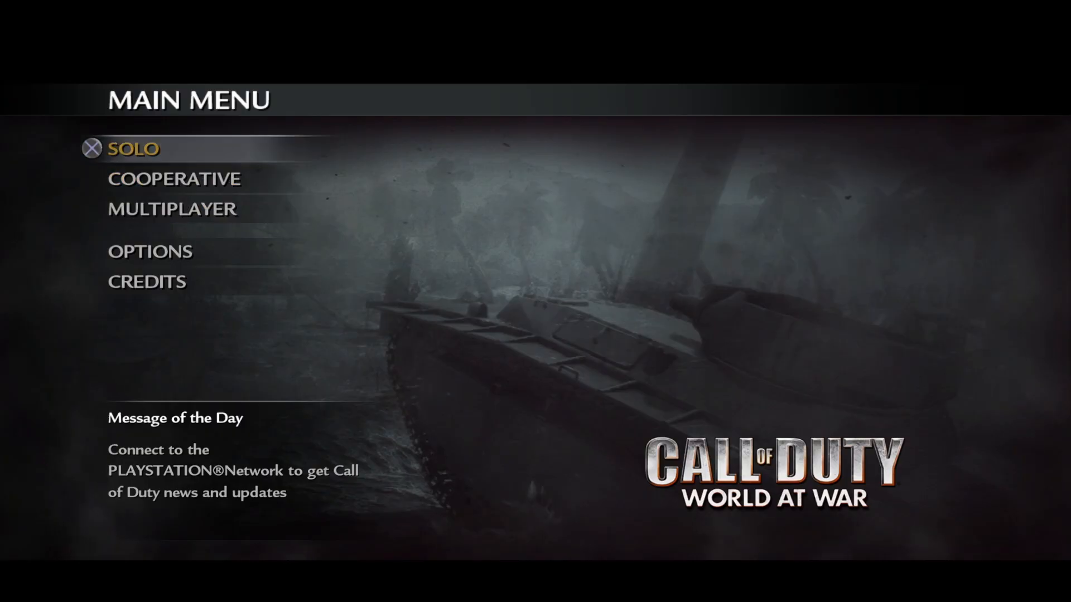
key("Return")
key("Return")
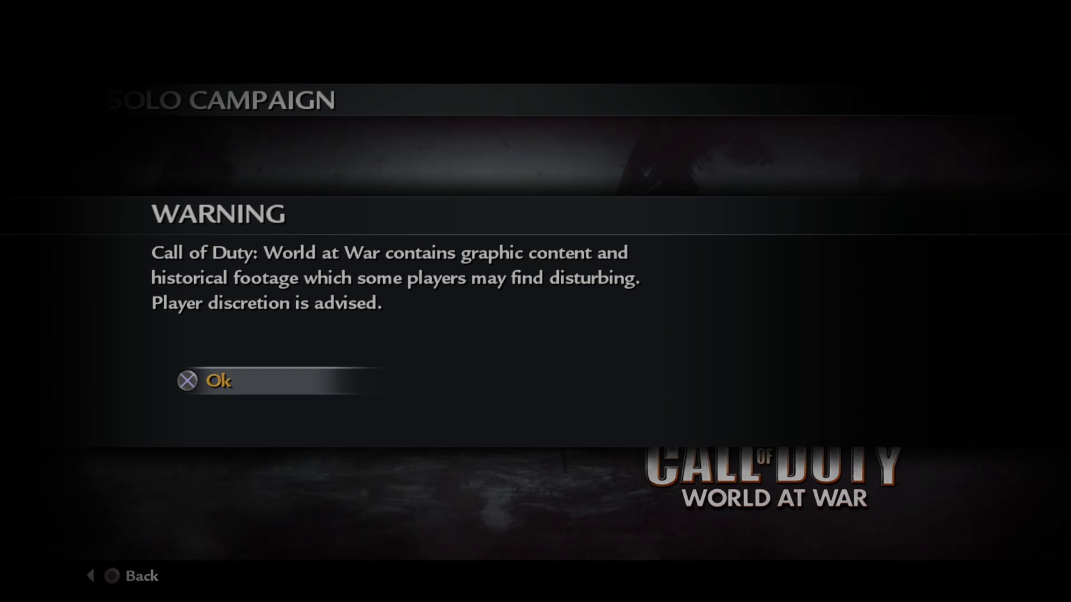
key("Return")
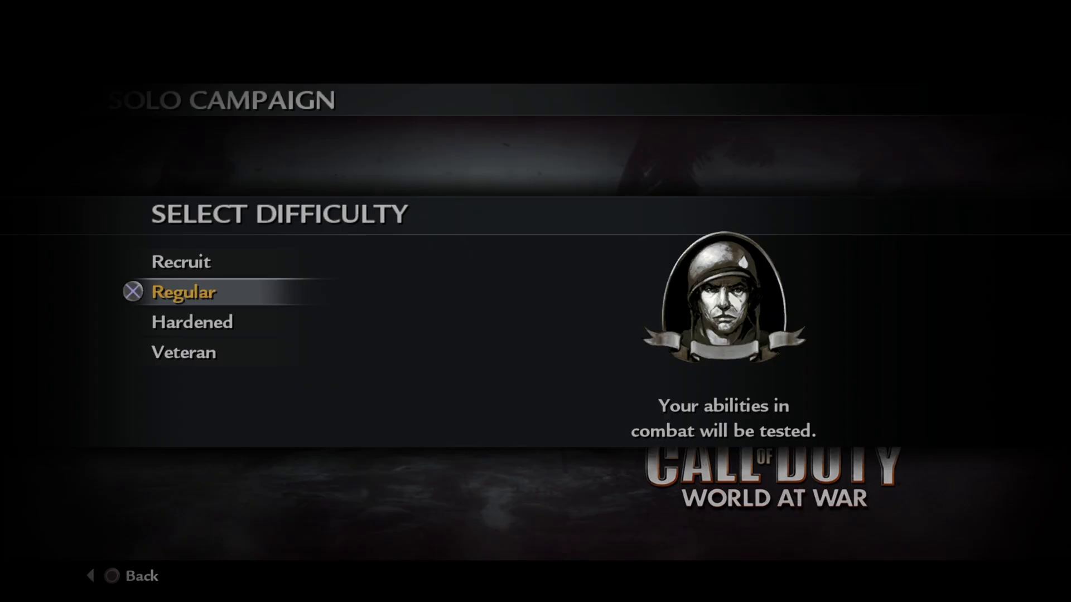
- Look through the four difficulty levels and choose Veteran for the new game
key("Up")
key("Down")
key("Down")
key("Down")
key("Up")
key("Up")
key("Up")
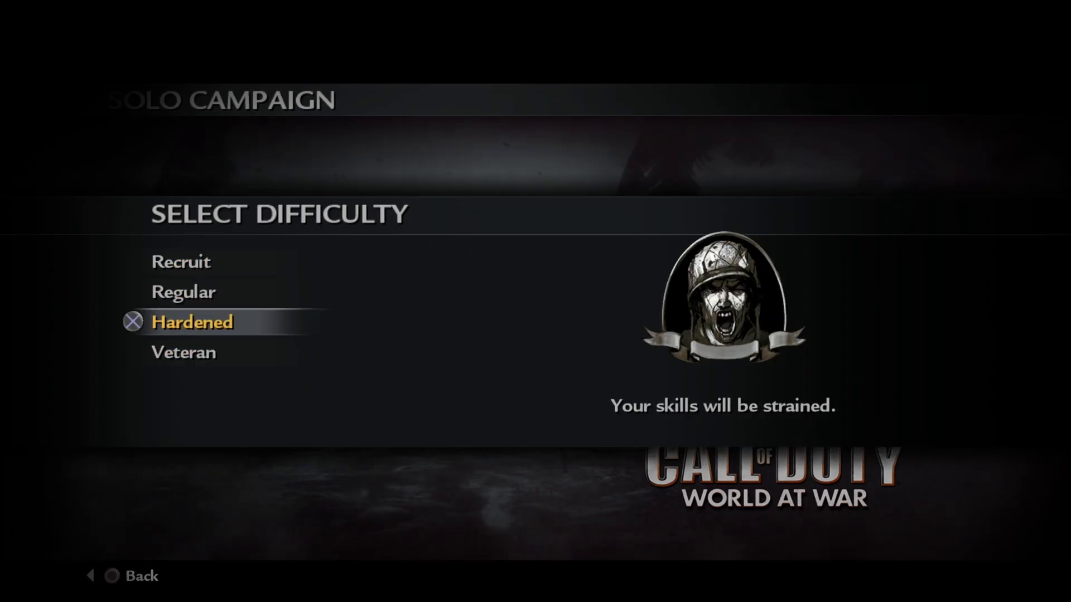
key("Down")
key("Down")
key("Down")
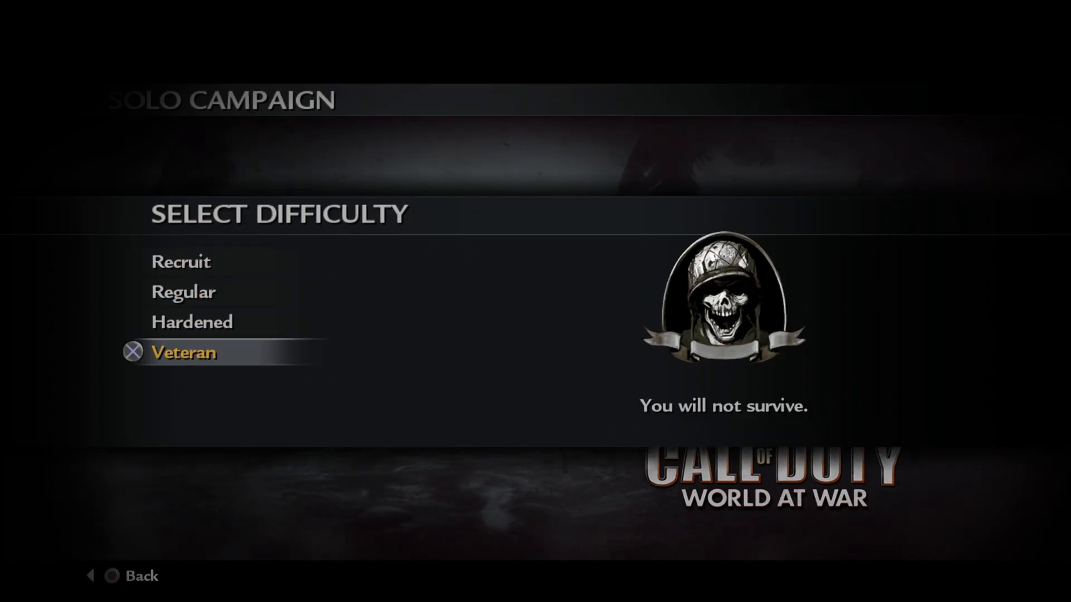
key("Return")
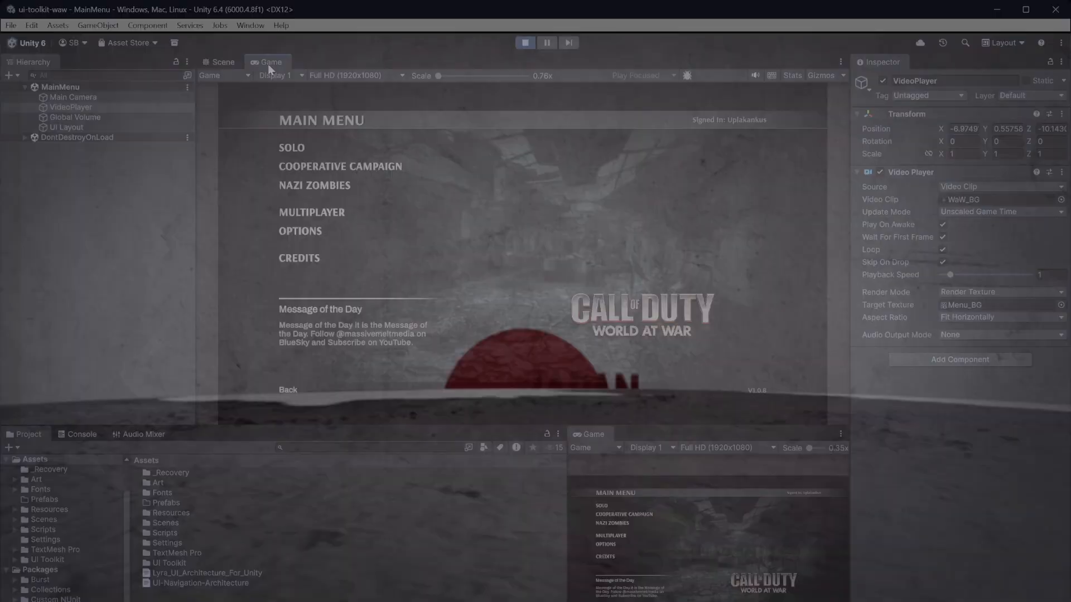
- In Unity, maximize the running Game view and test the recreated menu's Solo, Multiplayer and Back entries
double_click(267, 65)
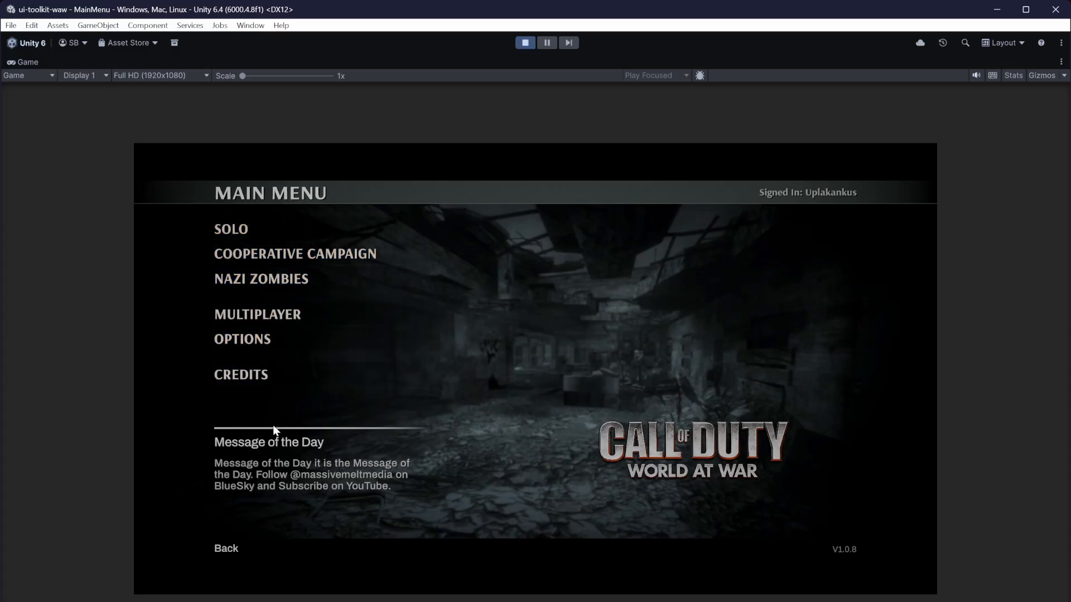
left_click(266, 232)
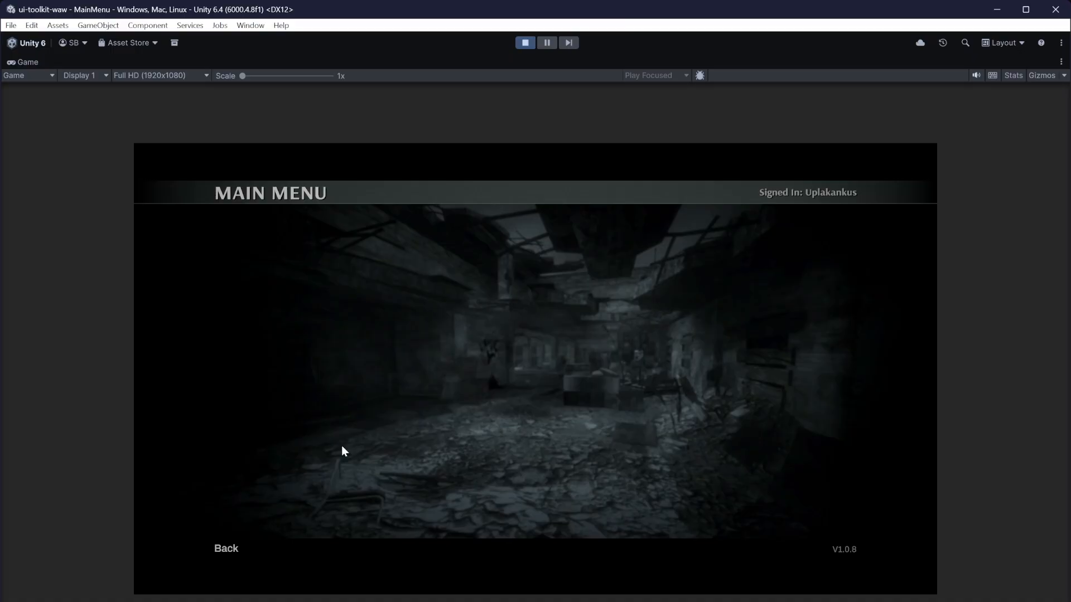
left_click(234, 544)
left_click(282, 312)
left_click(234, 545)
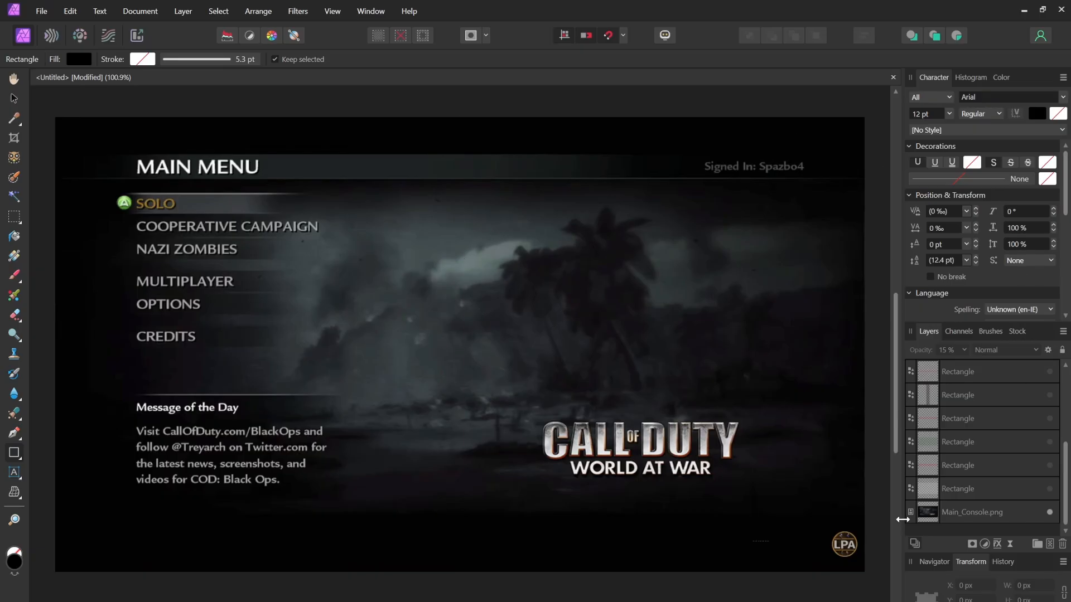
- In Affinity Photo, show the full-screen, header, body and footer rectangle overlays on the main menu reference image
left_click(1049, 489)
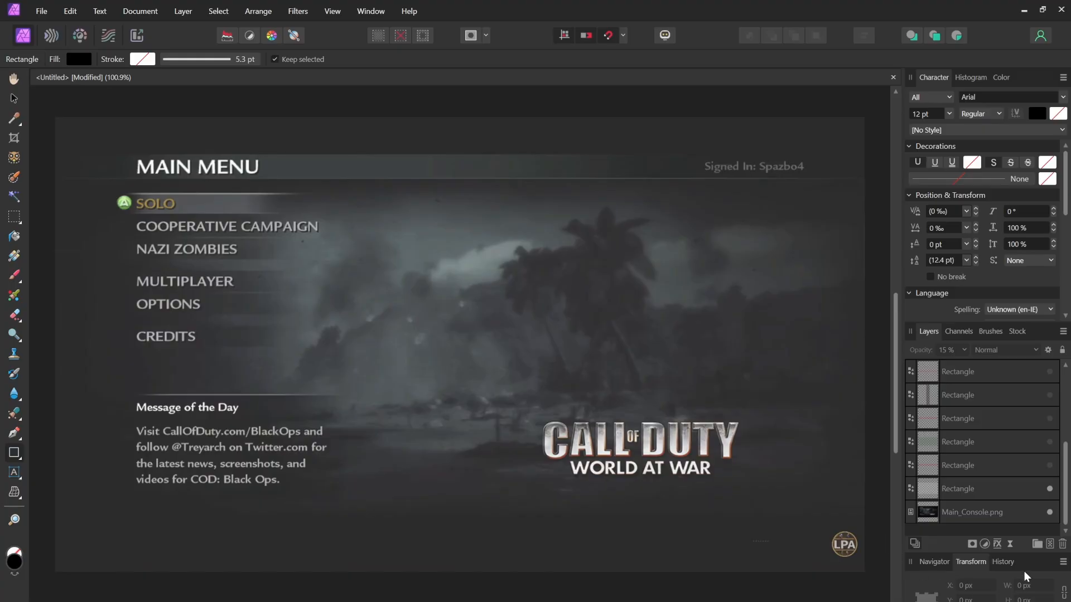
left_click(1049, 465)
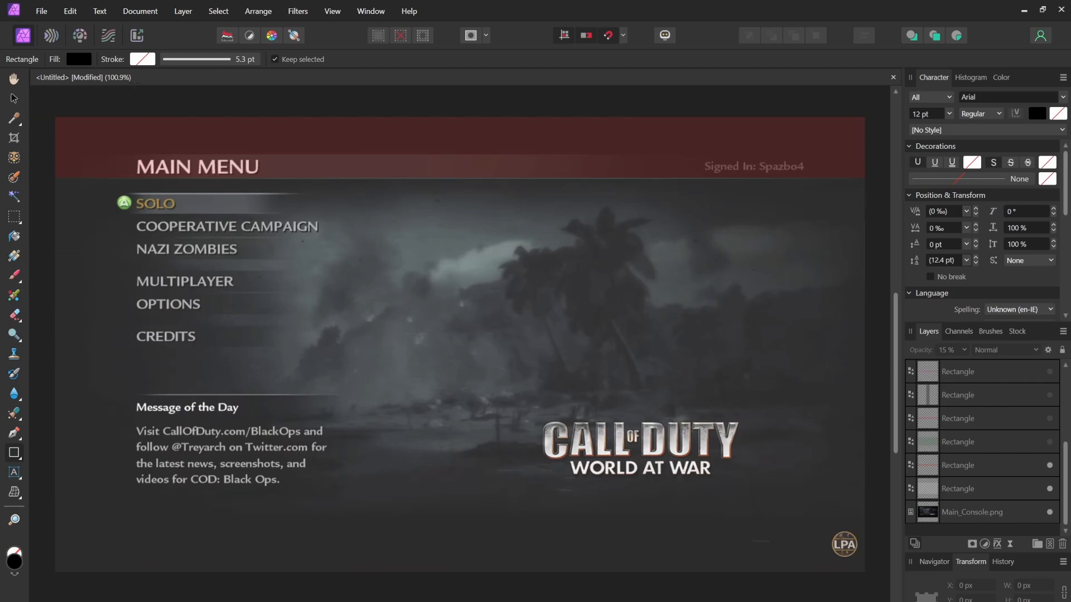
left_click(1049, 442)
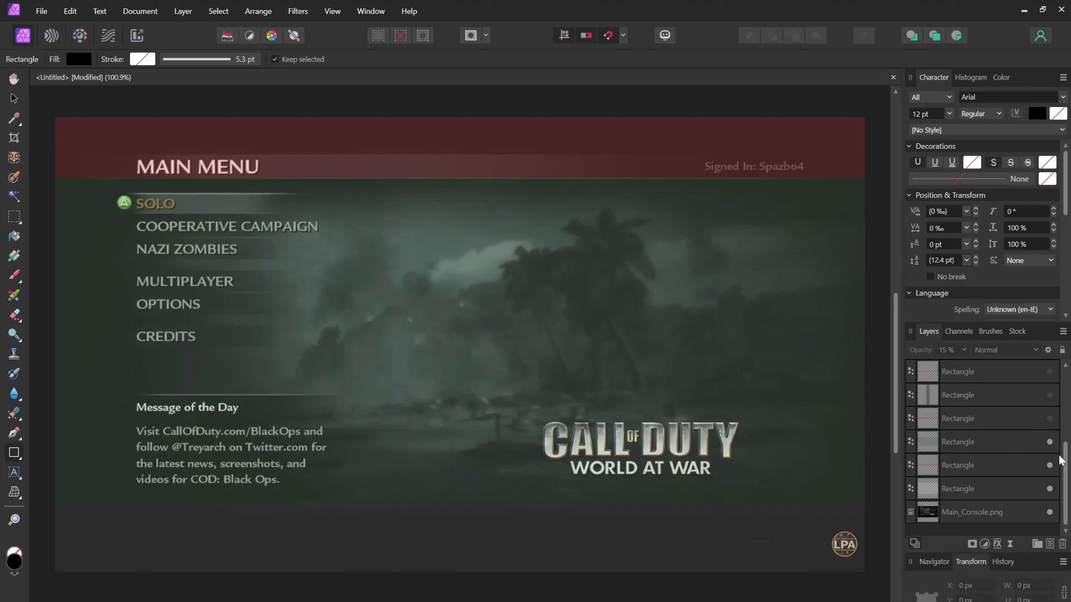
left_click(1049, 419)
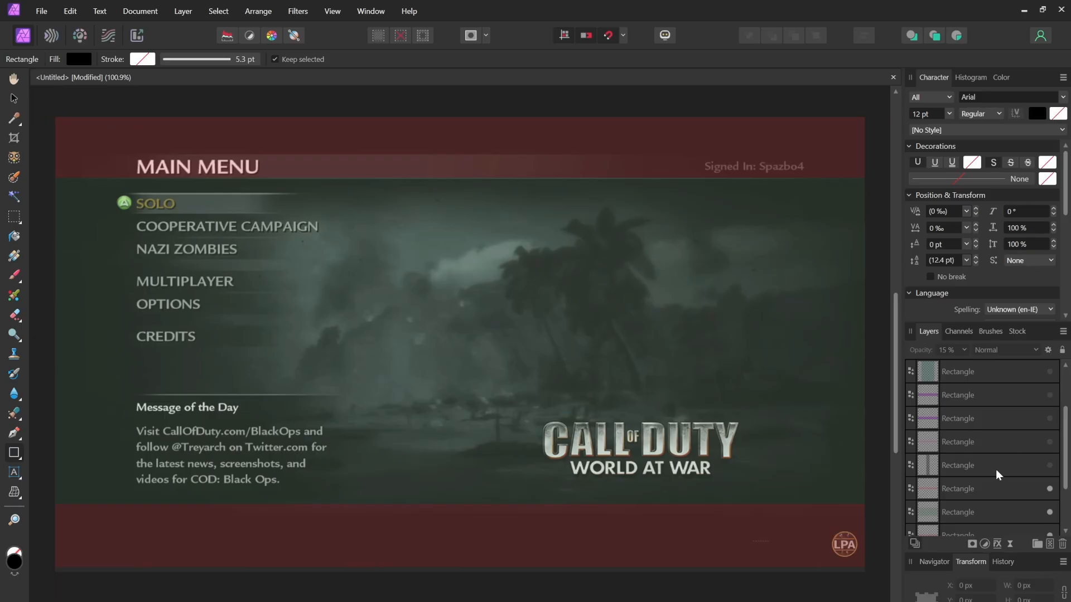
- Show the rectangle overlays for the left margin, the title bar, the Main Menu title and the signed-in label
left_click(1050, 465)
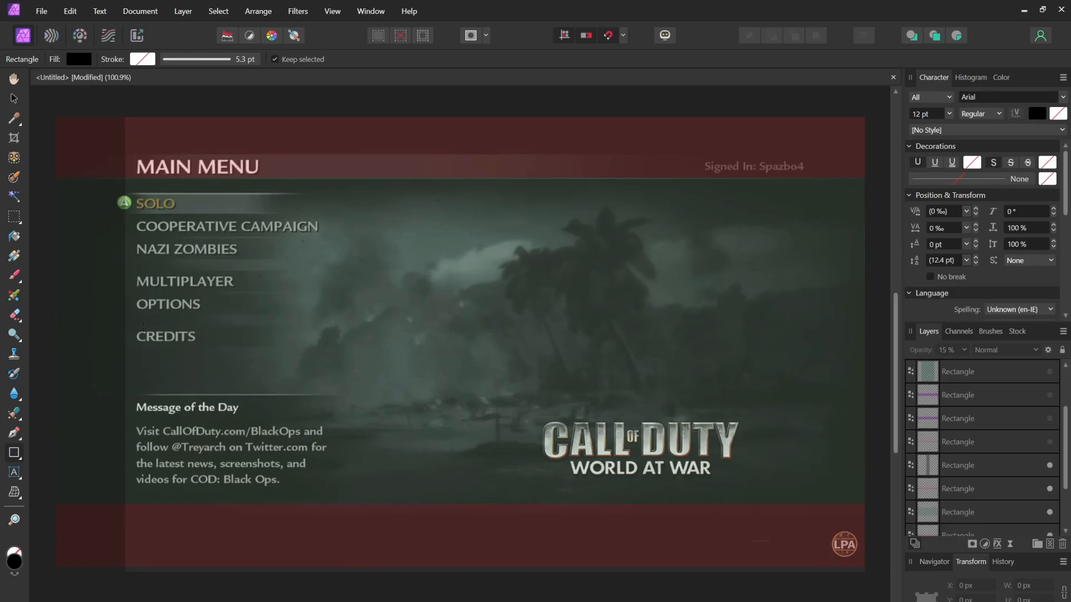
left_click(1050, 443)
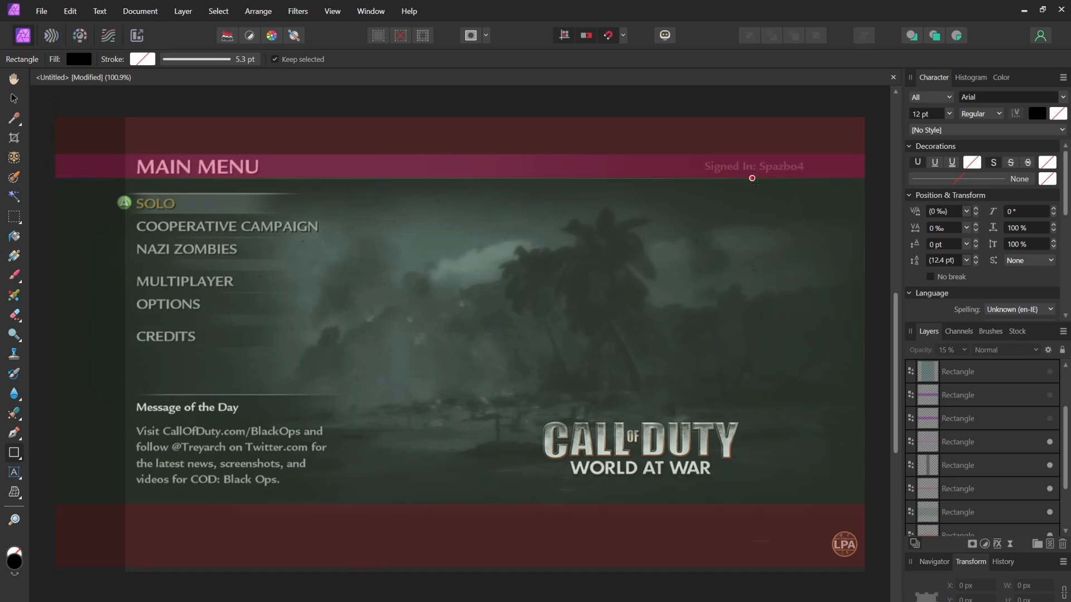
left_click(1049, 418)
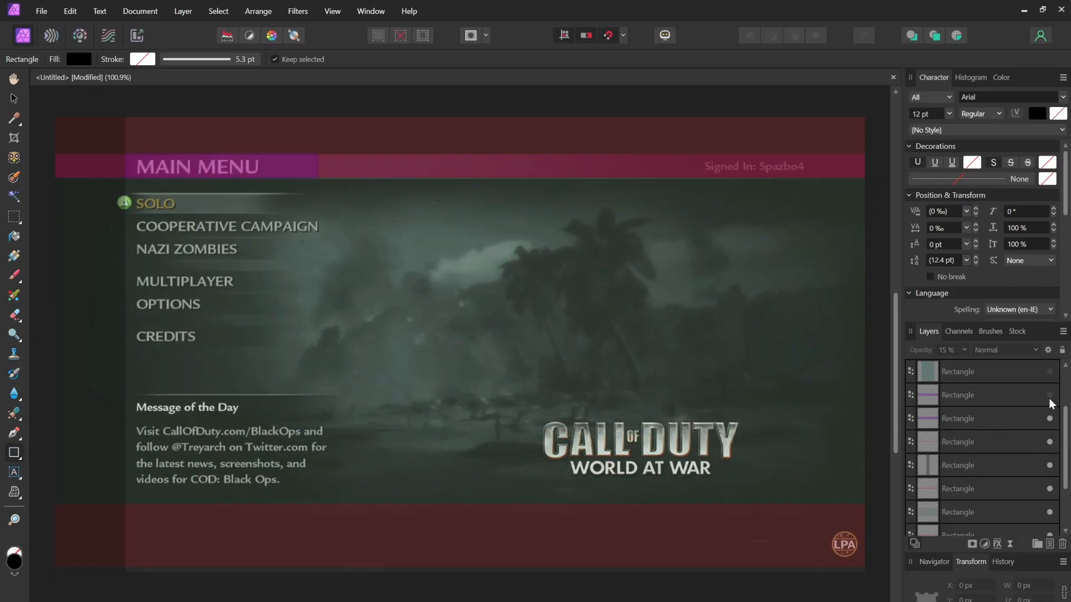
left_click(1050, 395)
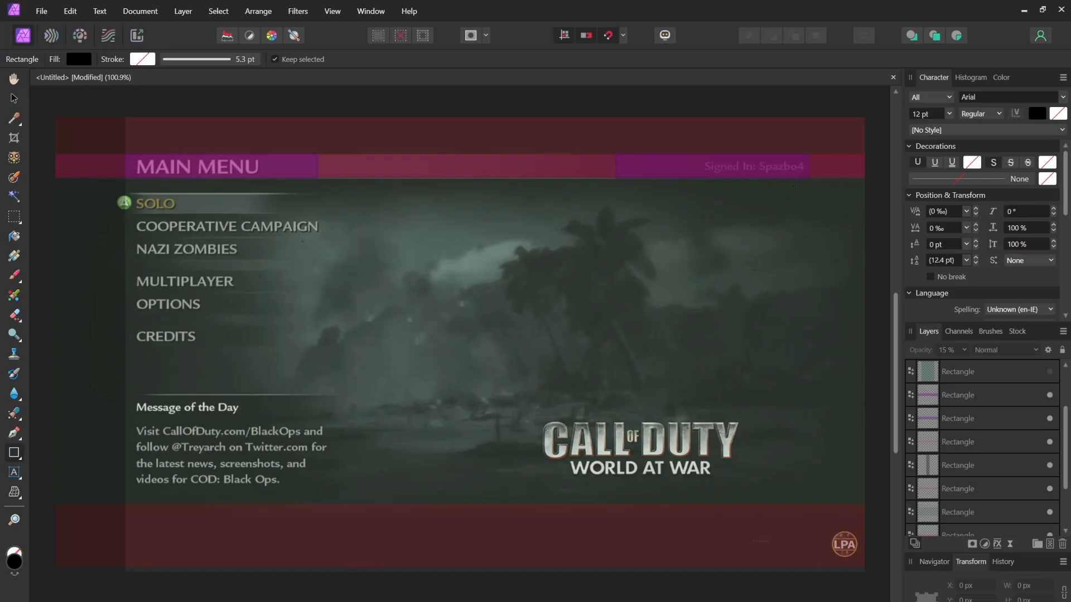
left_click_drag(816, 310, 636, 345)
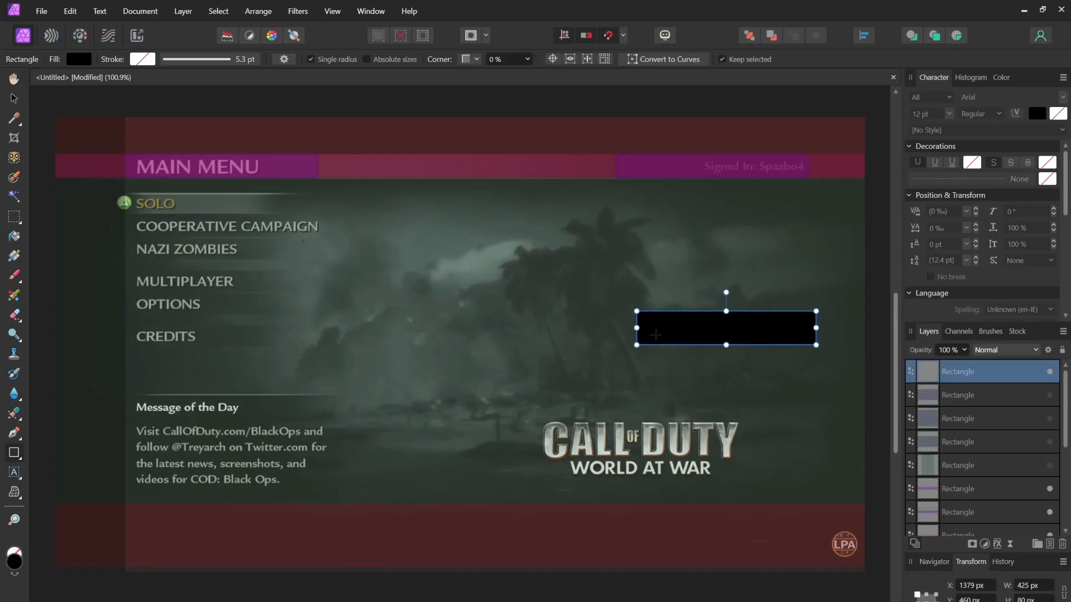
key("ctrl+z")
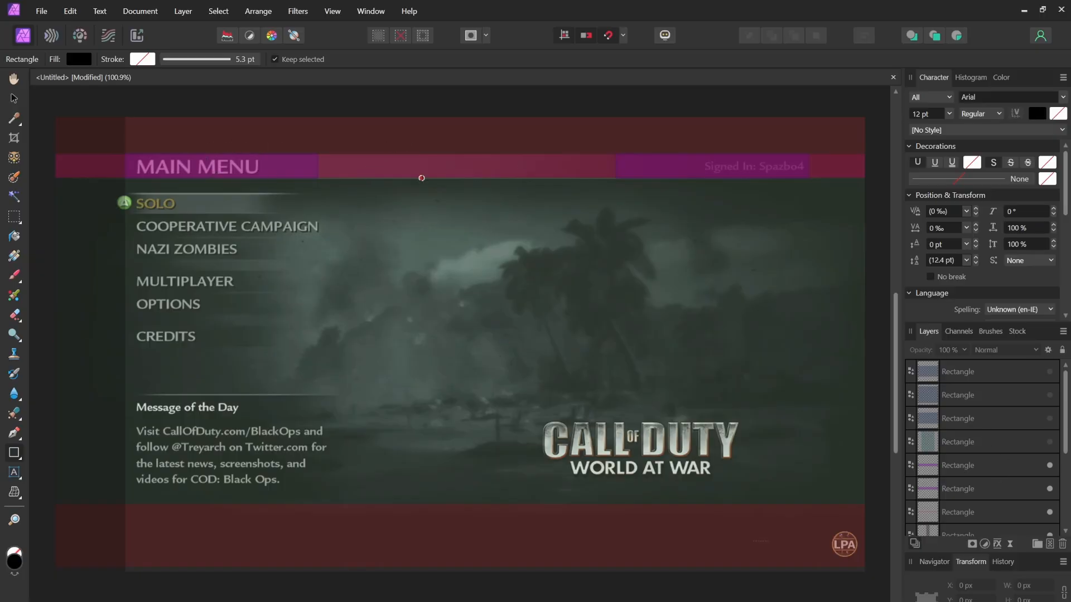
- Show the rectangle overlays for the left content column, the Message of the Day block and the menu entries block
left_click(1049, 442)
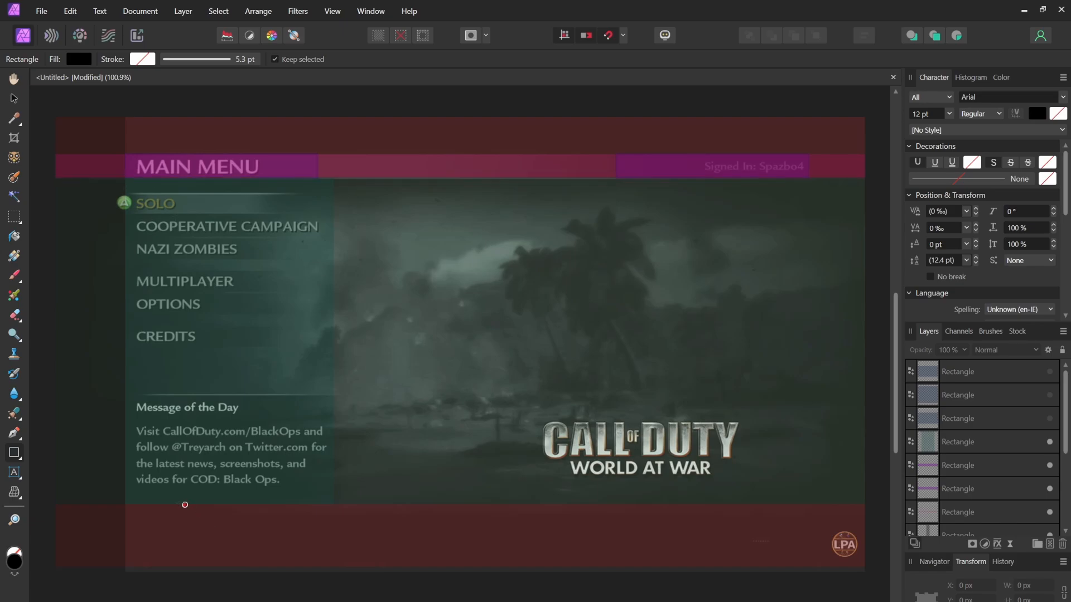
left_click(1050, 419)
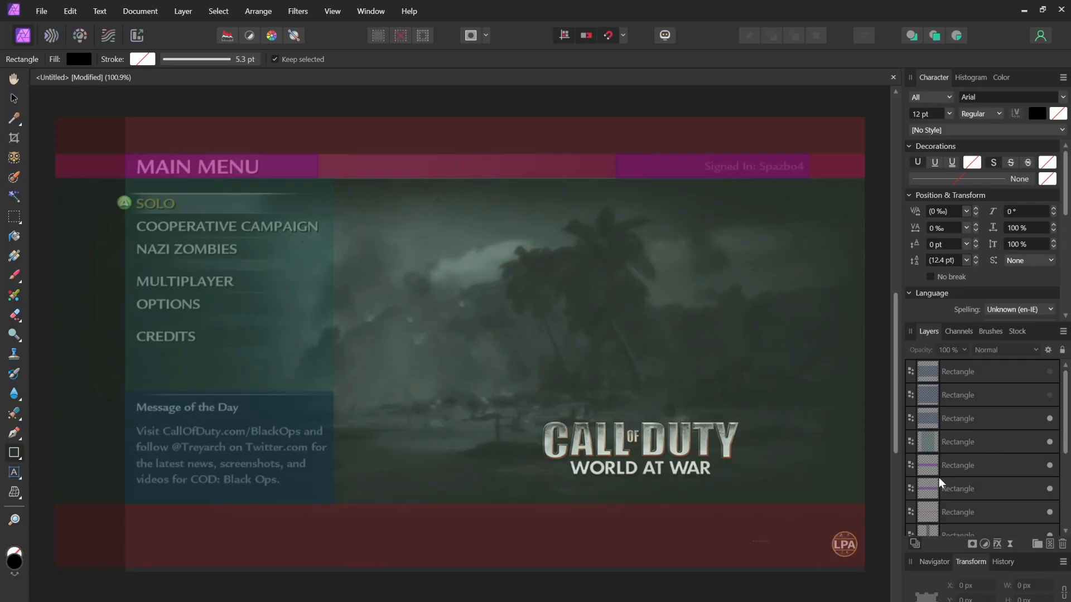
left_click(1049, 395)
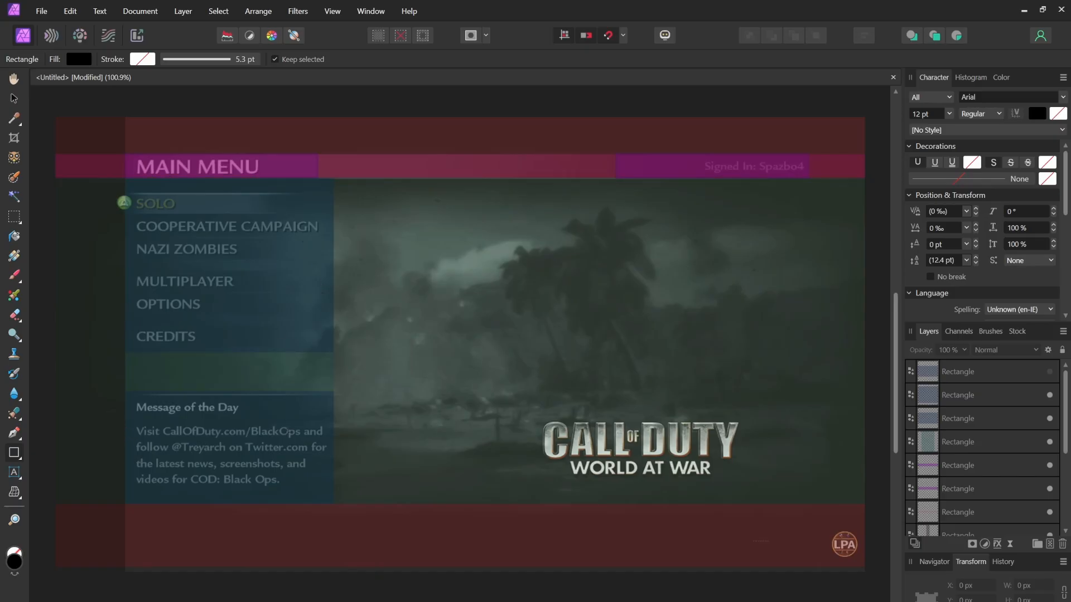
- Show the last hidden rectangle overlay on the main menu reference image
left_click(1049, 372)
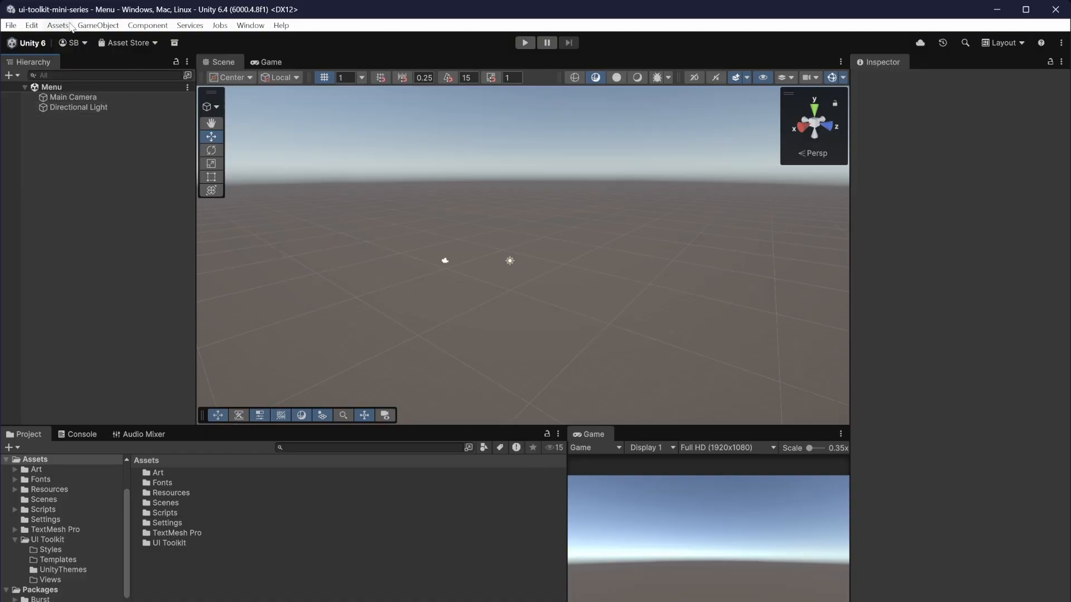
- In Unity, open the Project Settings and look through the Player settings for the Active Input Handling option
left_click(34, 28)
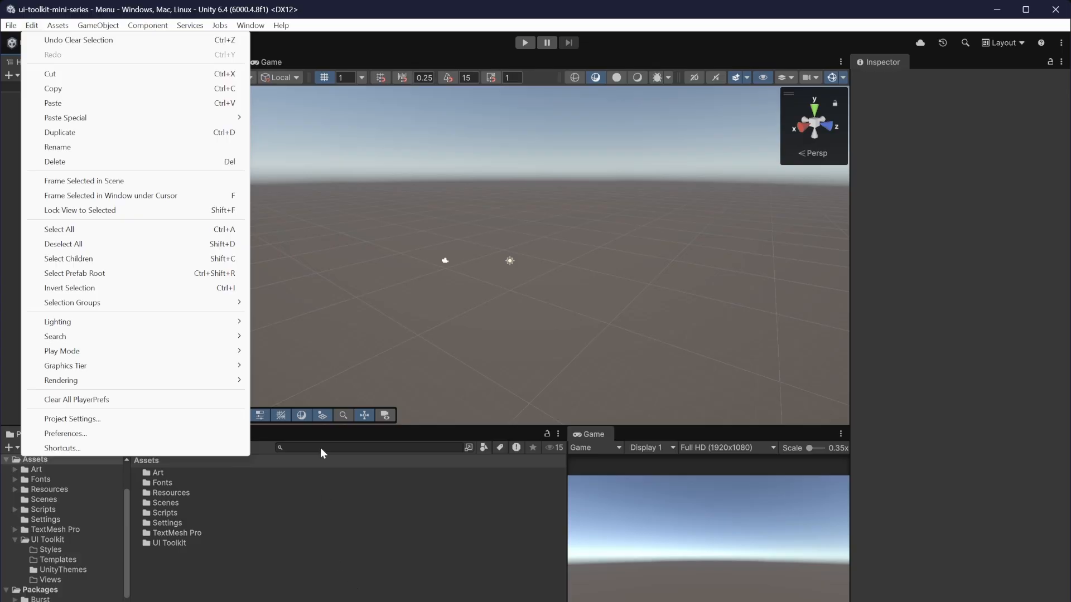
left_click(128, 419)
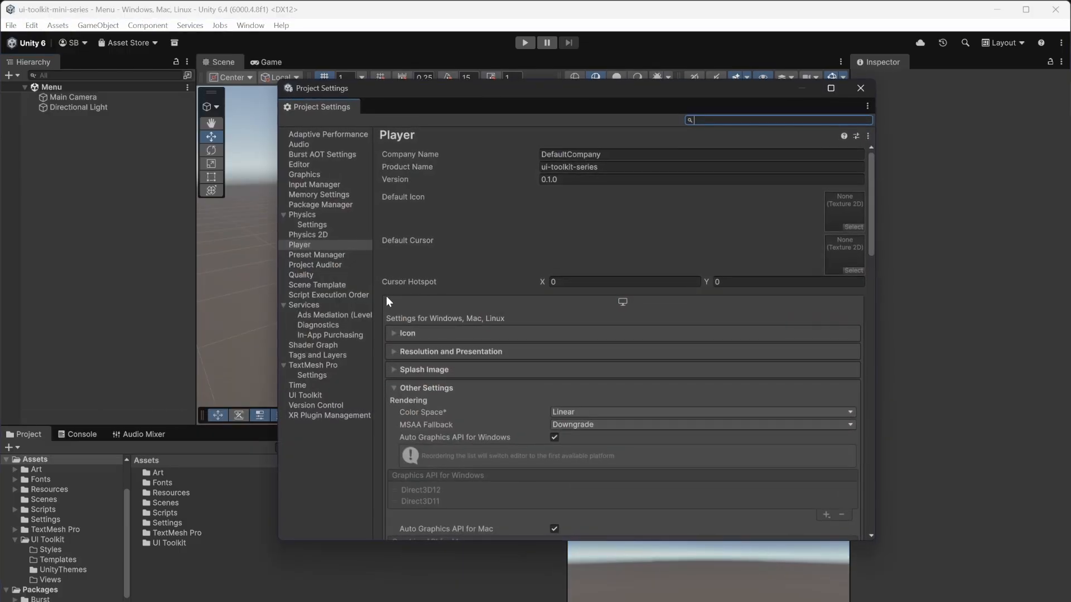
scroll(502, 332, "down", 5)
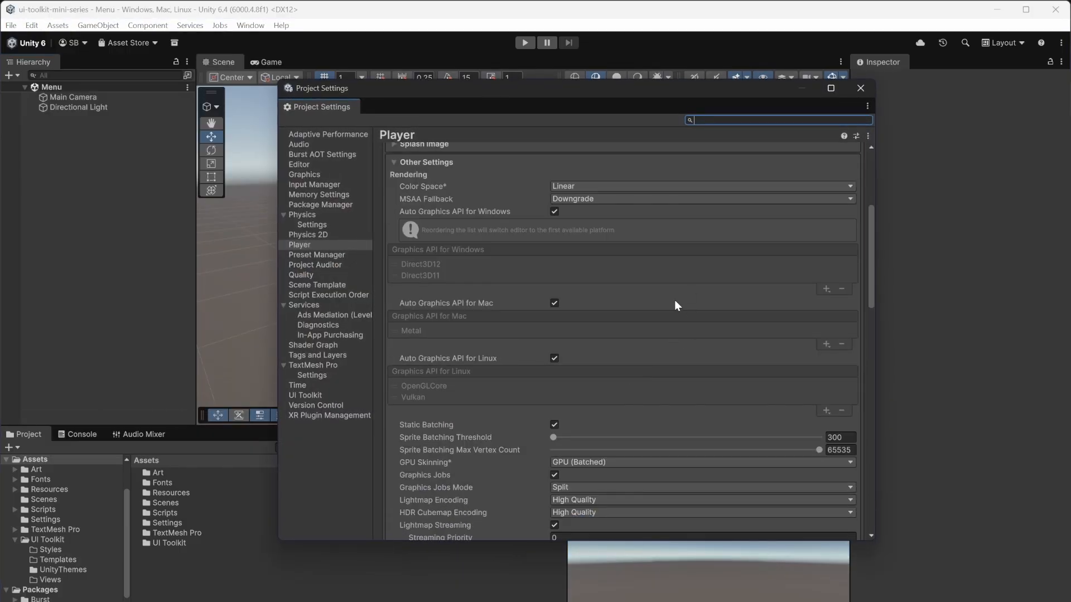
scroll(669, 304, "up", 5)
scroll(663, 301, "down", 12)
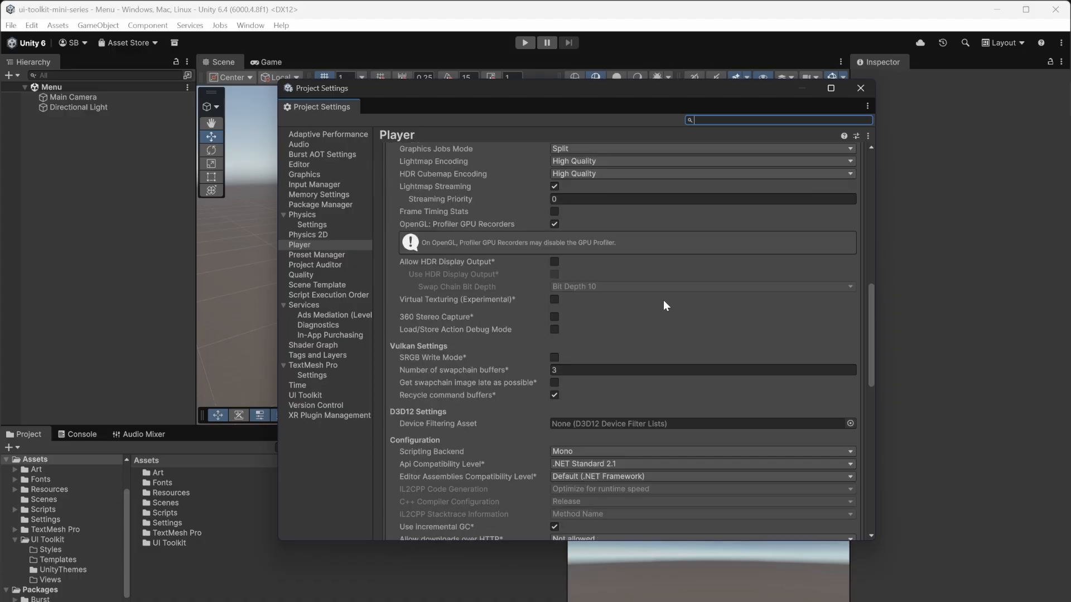
scroll(663, 301, "down", 5)
scroll(500, 256, "up", 4)
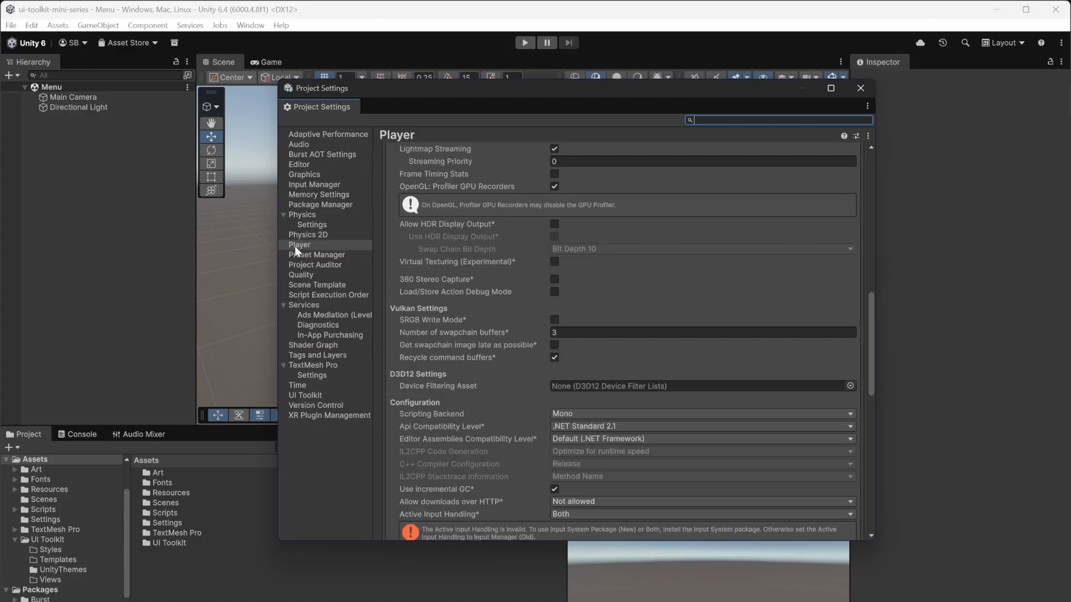
scroll(578, 375, "down", 7)
scroll(579, 383, "down", 6)
scroll(581, 396, "up", 8)
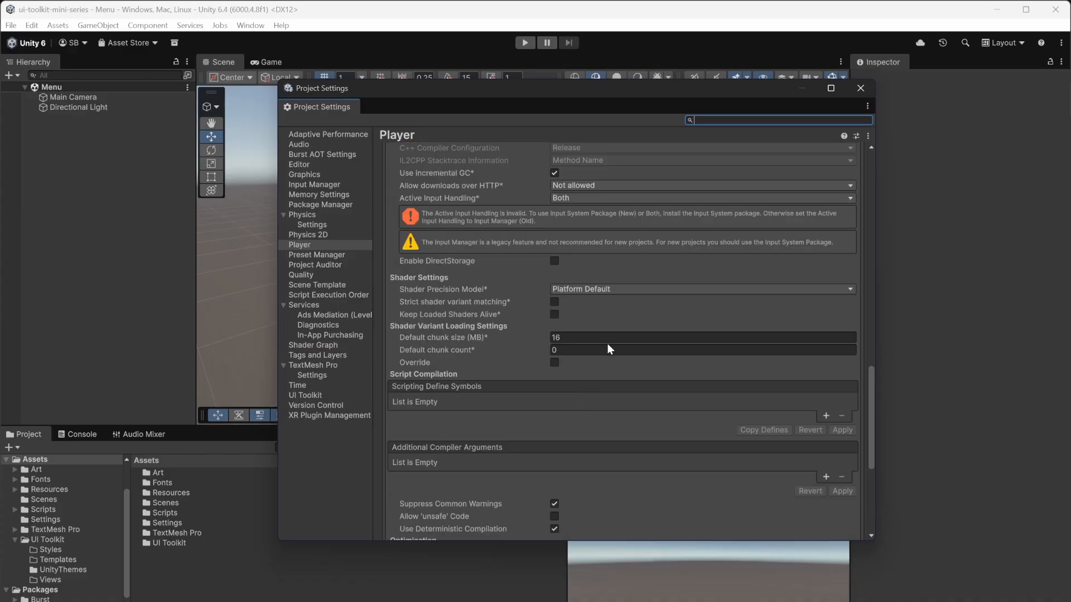
- Try switching Active Input Handling to Input System Package (New), cancel the editor restart and close the Project Settings
left_click(577, 273)
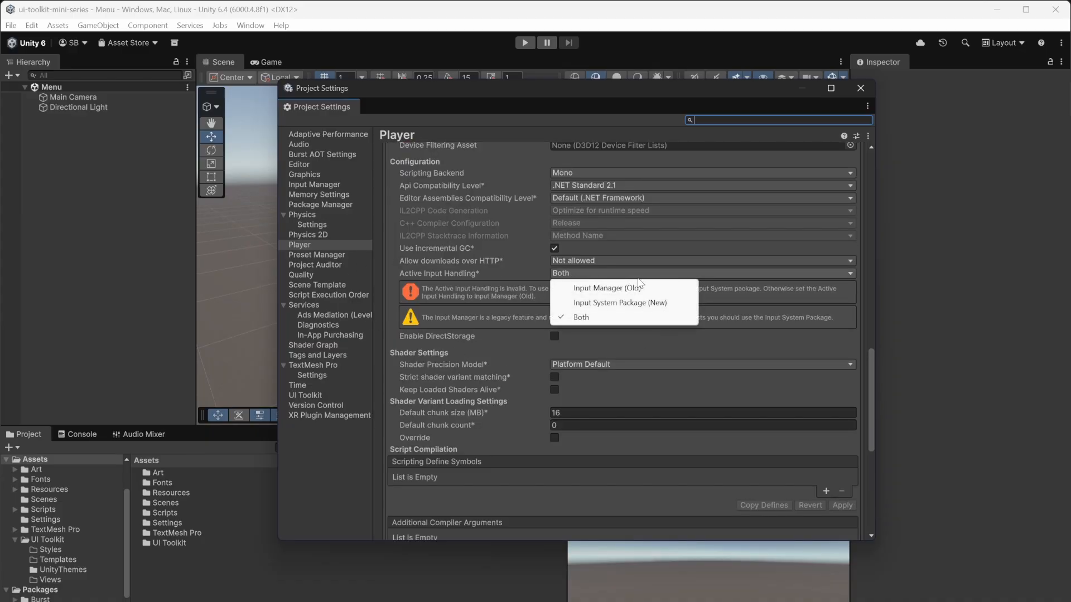
left_click(625, 303)
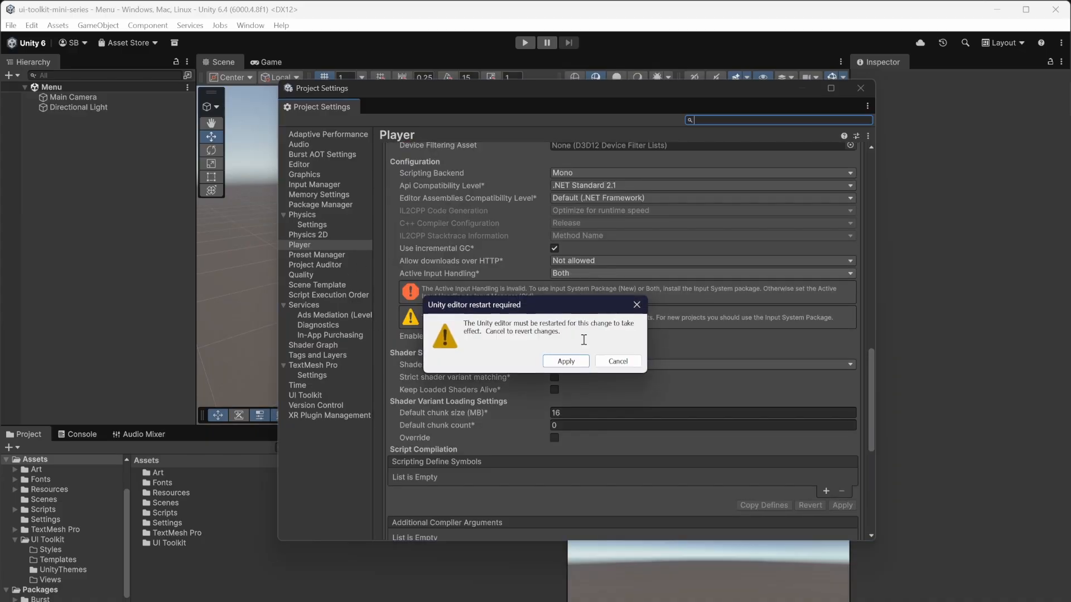
left_click(618, 362)
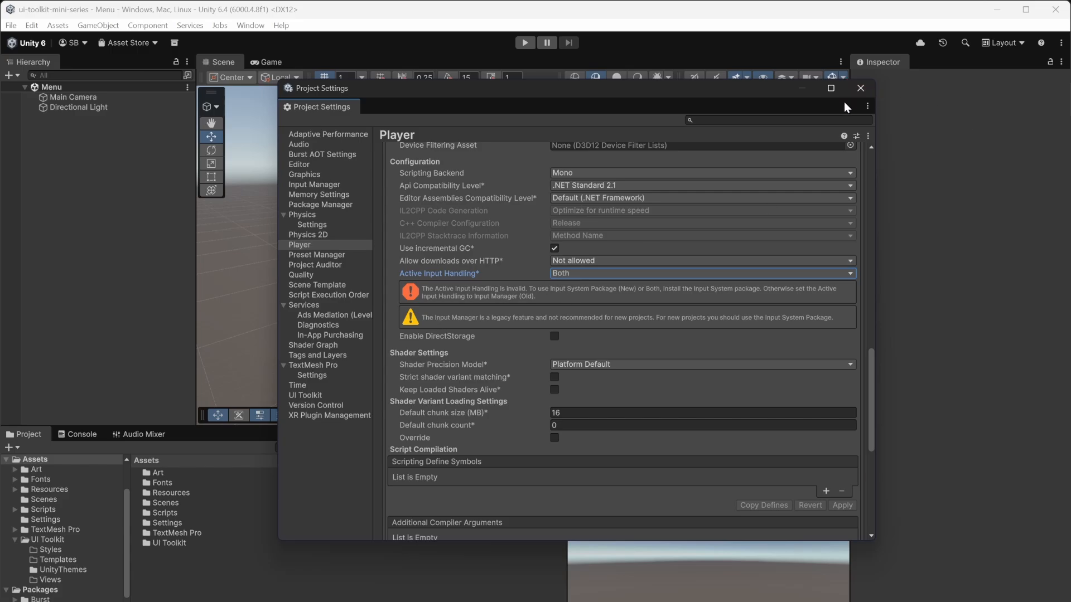
left_click(865, 88)
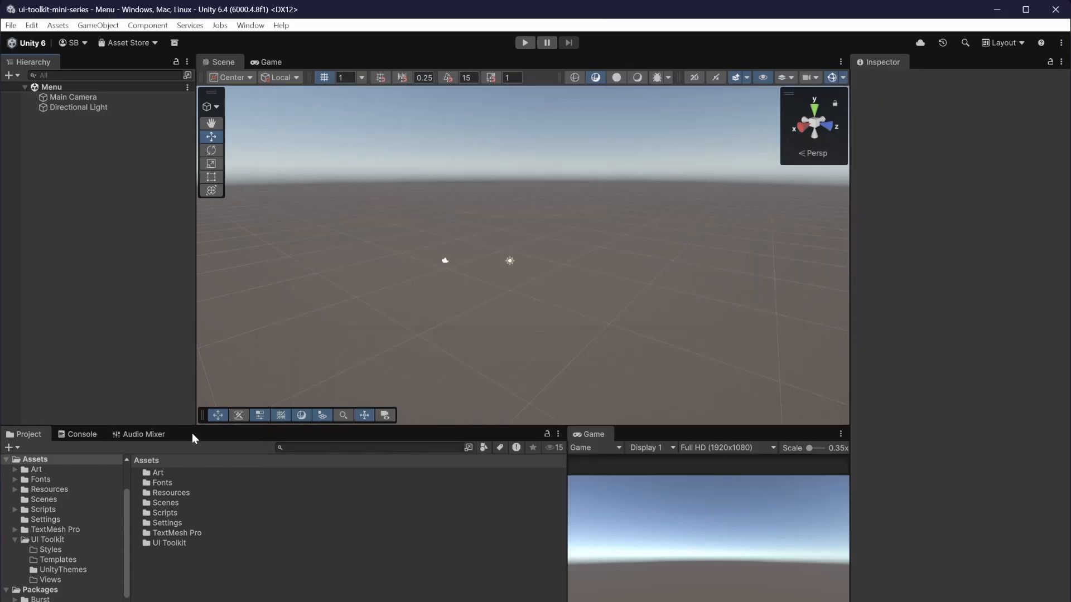
- Add a UI Toolkit UI Document object to the Menu scene and select it
left_click(94, 435)
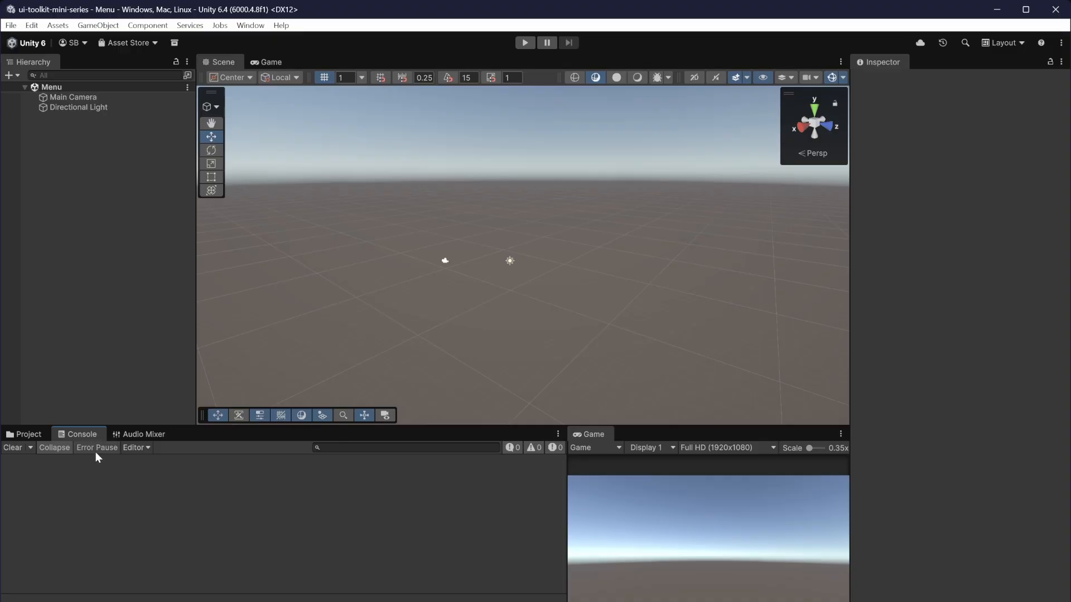
left_click(27, 435)
right_click(83, 150)
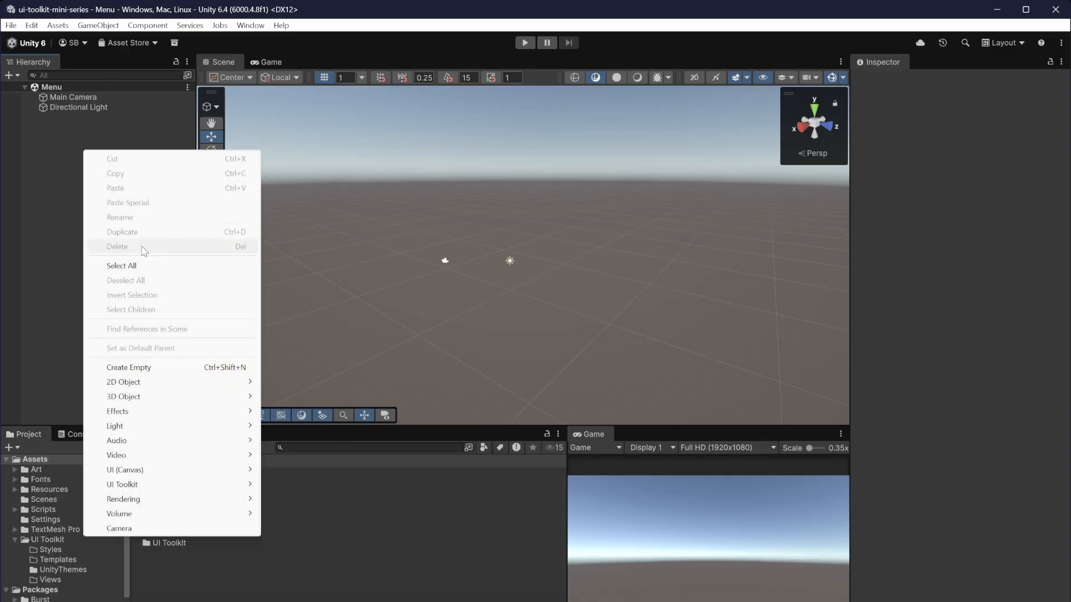
mouse_move(160, 486)
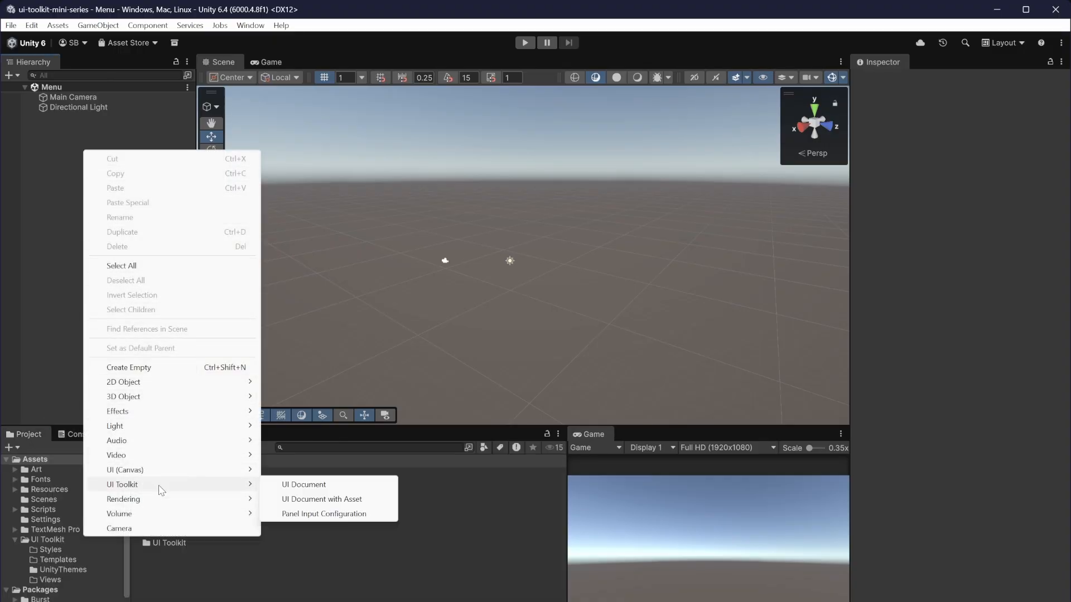
left_click(304, 484)
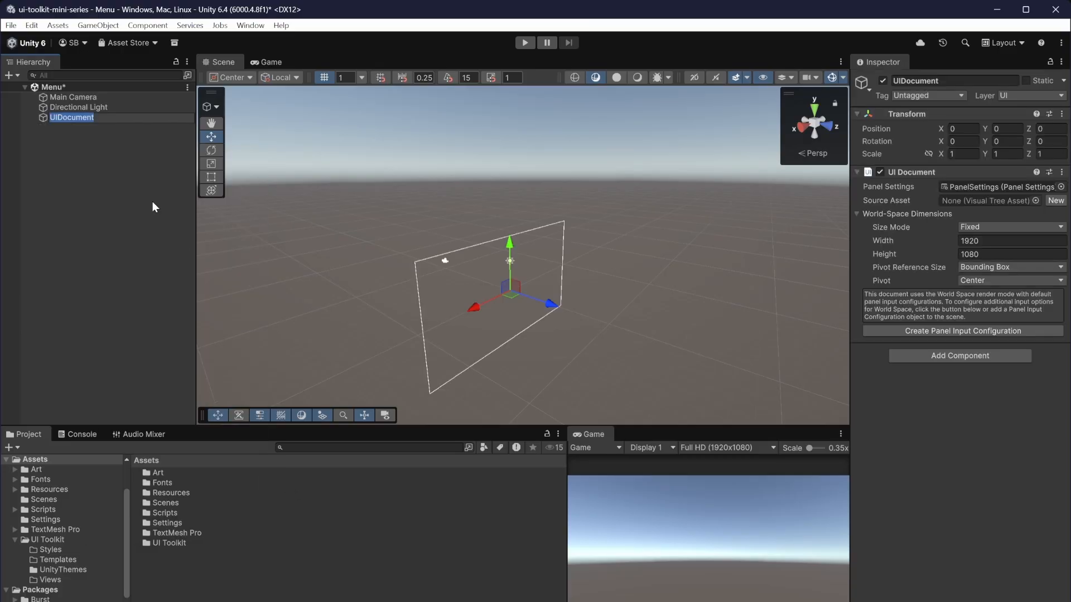
left_click(102, 133)
left_click(96, 121)
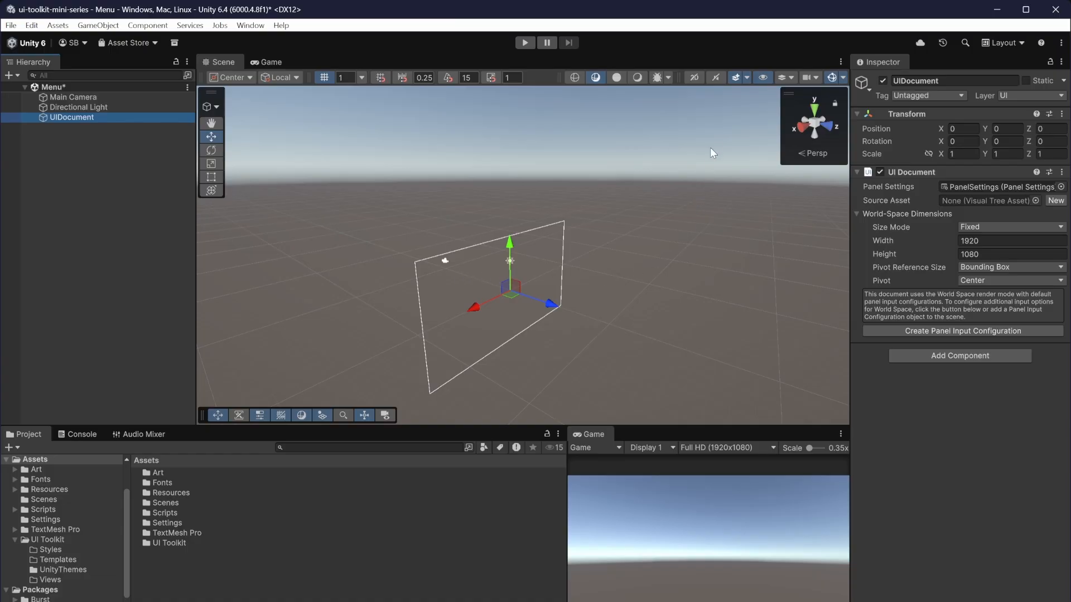
- Create a new UXML asset from the UI Document's Source Asset setting and rename it LayoutView
left_click(1036, 200)
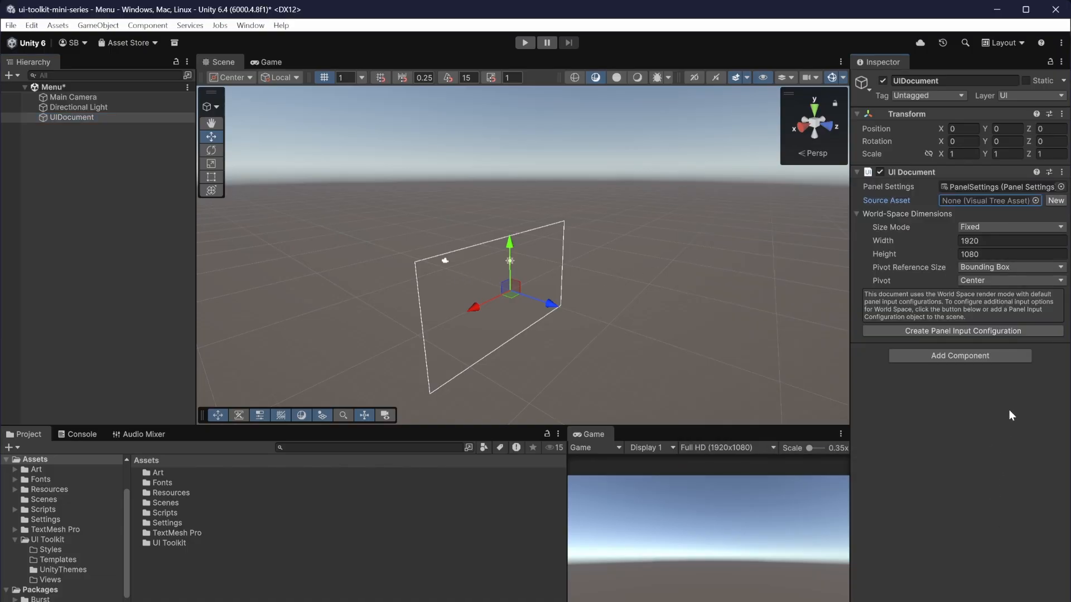
left_click(1056, 203)
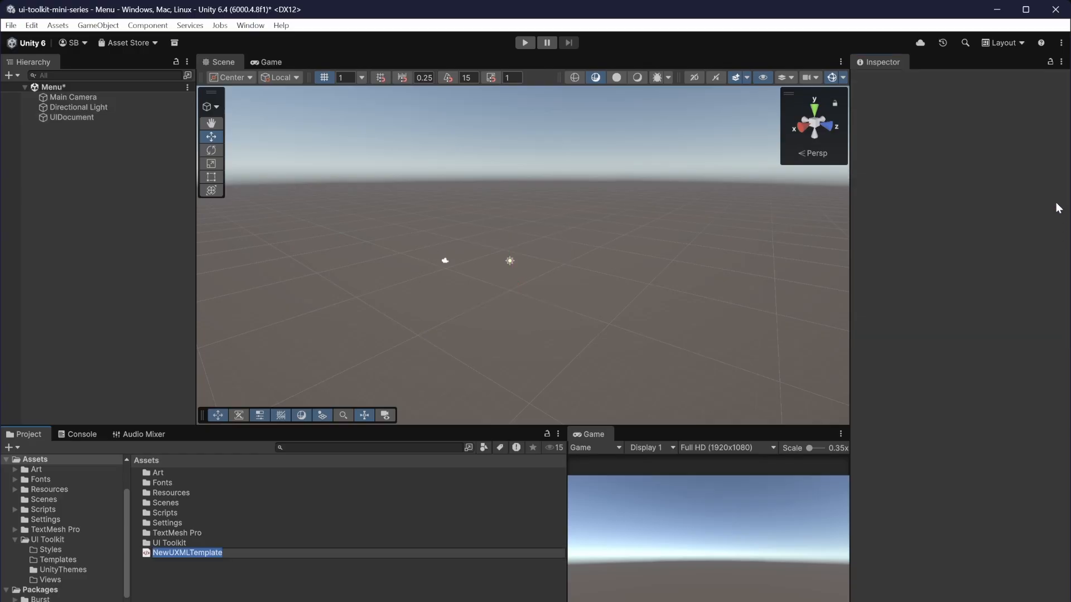
left_click(205, 589)
left_click(212, 553)
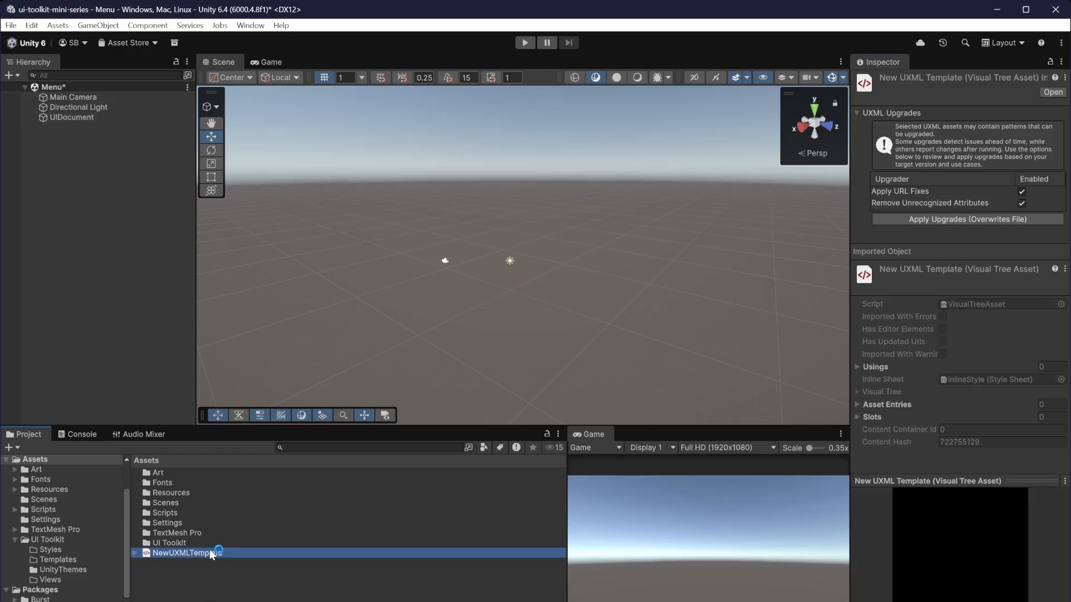
right_click(240, 549)
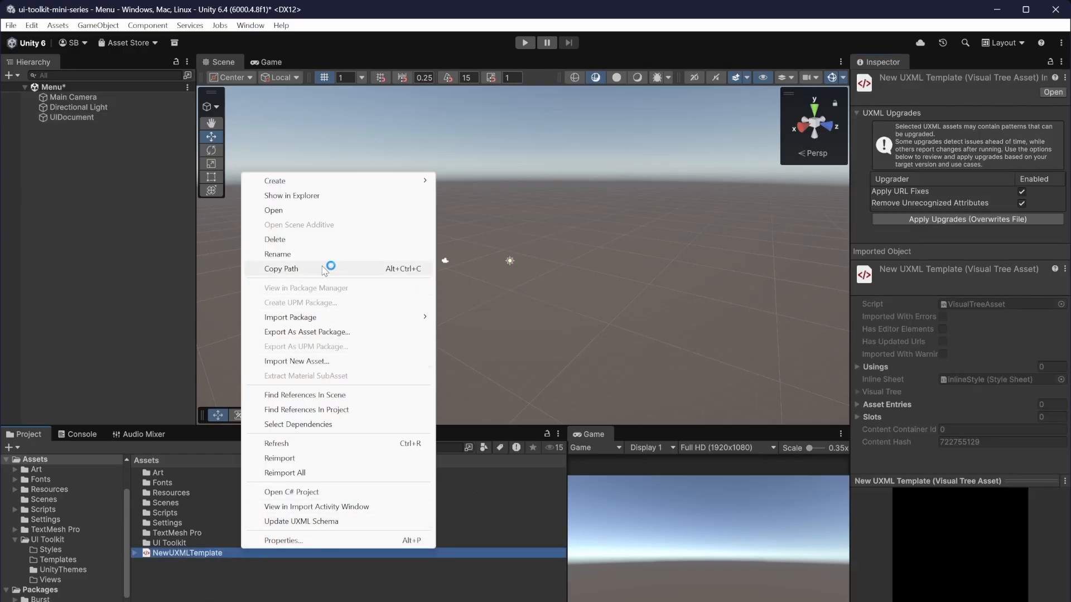
left_click(351, 268)
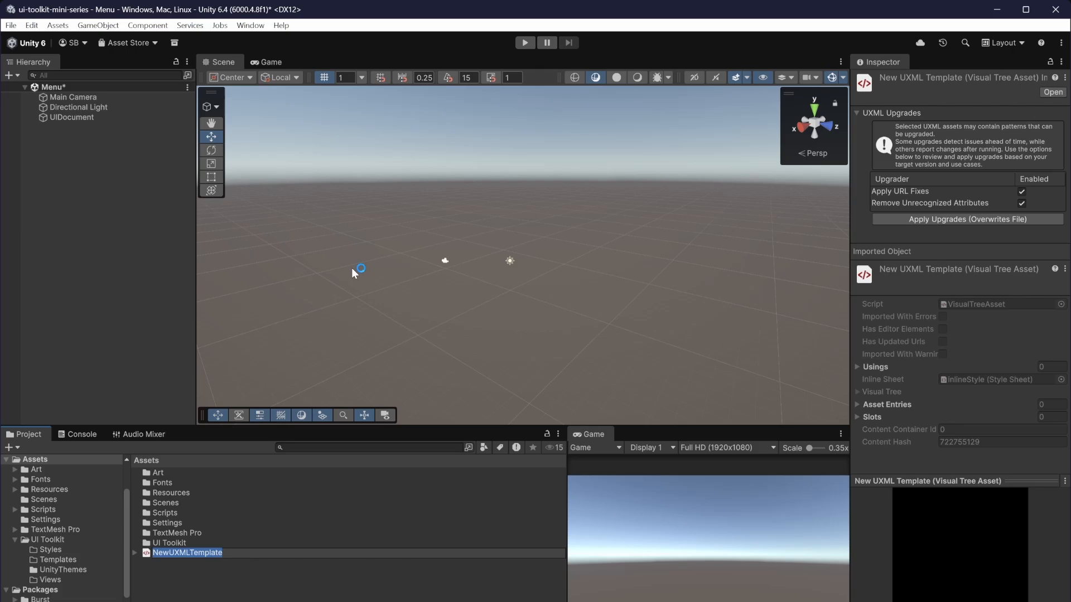
type("Layout")
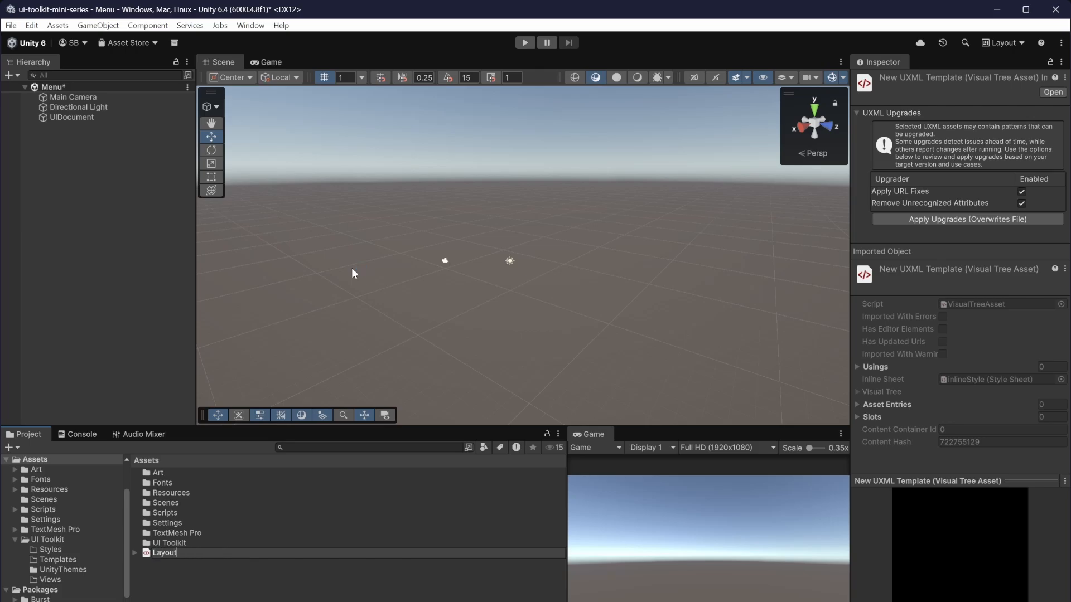
type("View")
key("Return")
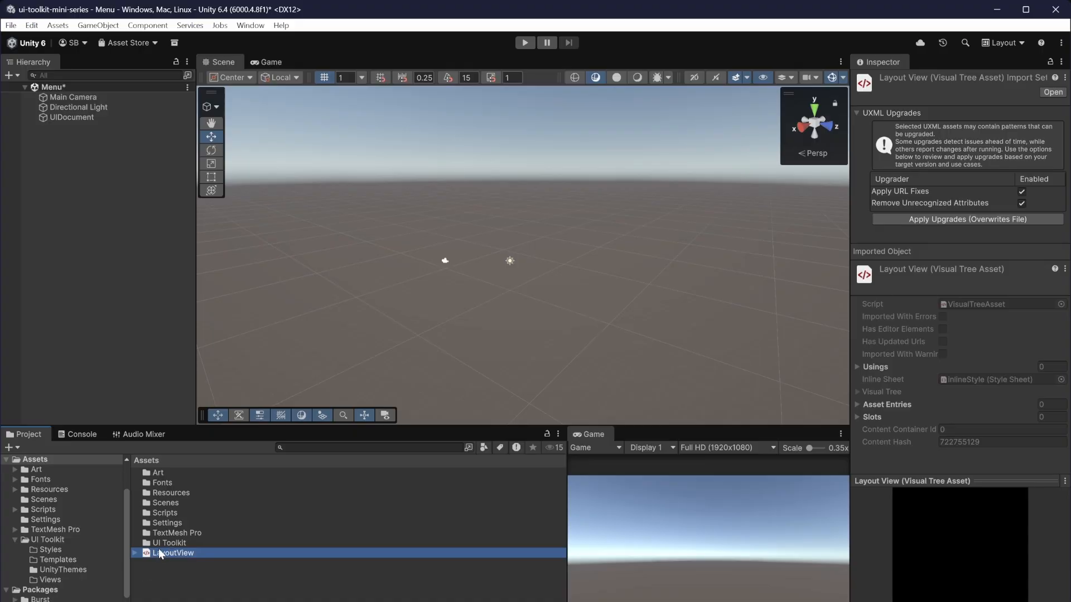
- Move the LayoutView asset into the Views folder inside UI Toolkit and open that folder
left_click_drag(171, 554, 185, 543)
double_click(185, 543)
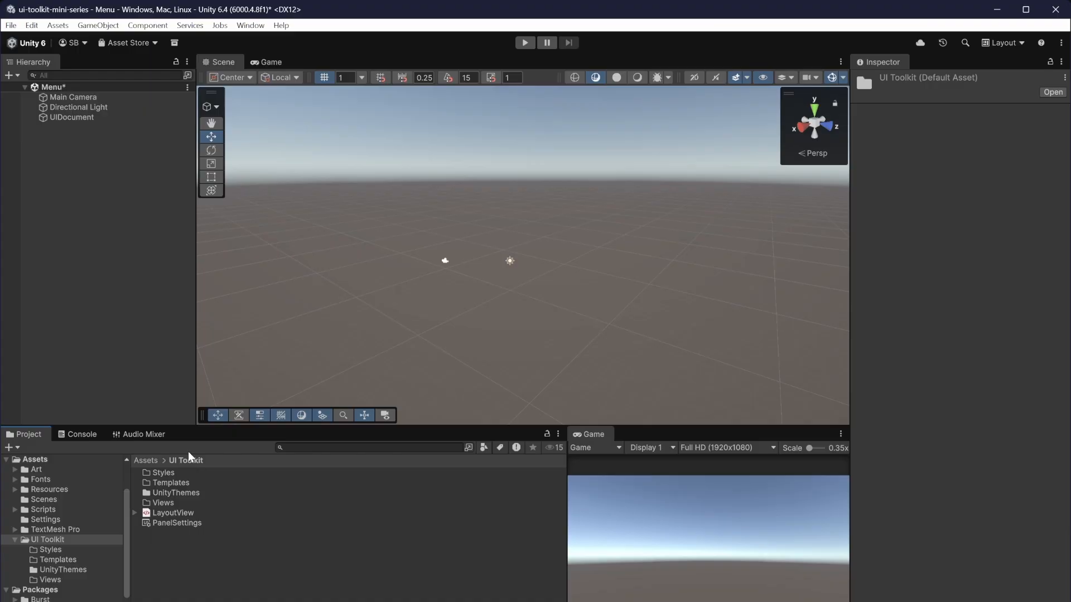
left_click(185, 493)
left_click(171, 503)
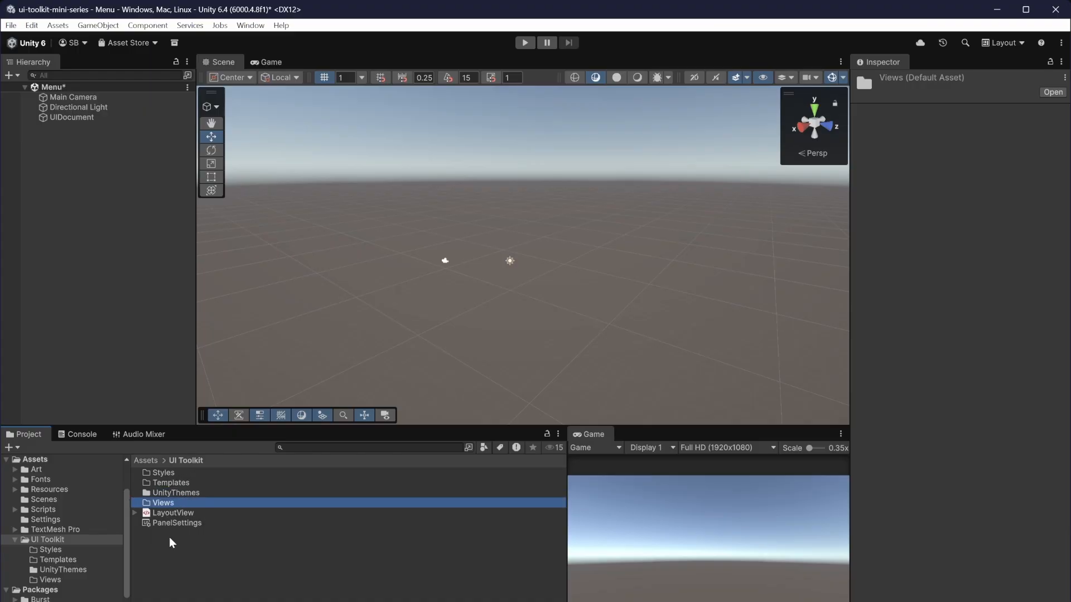
left_click_drag(165, 515, 188, 504)
double_click(190, 504)
left_click(174, 496)
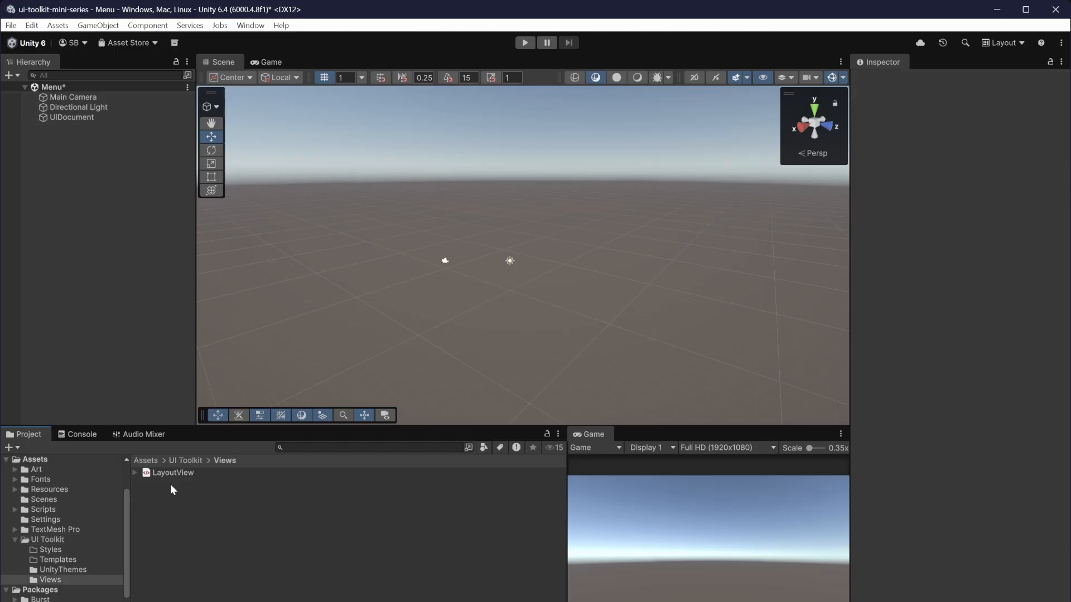
- Open LayoutView in the UI Builder, select its root and show the standard library of containers and controls
double_click(169, 473)
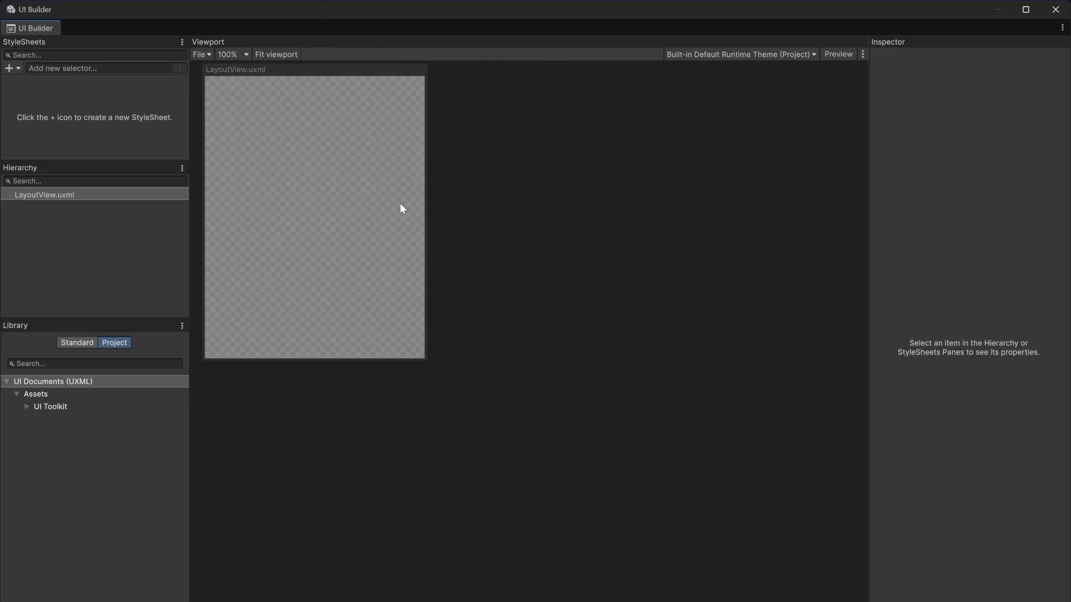
left_click(91, 195)
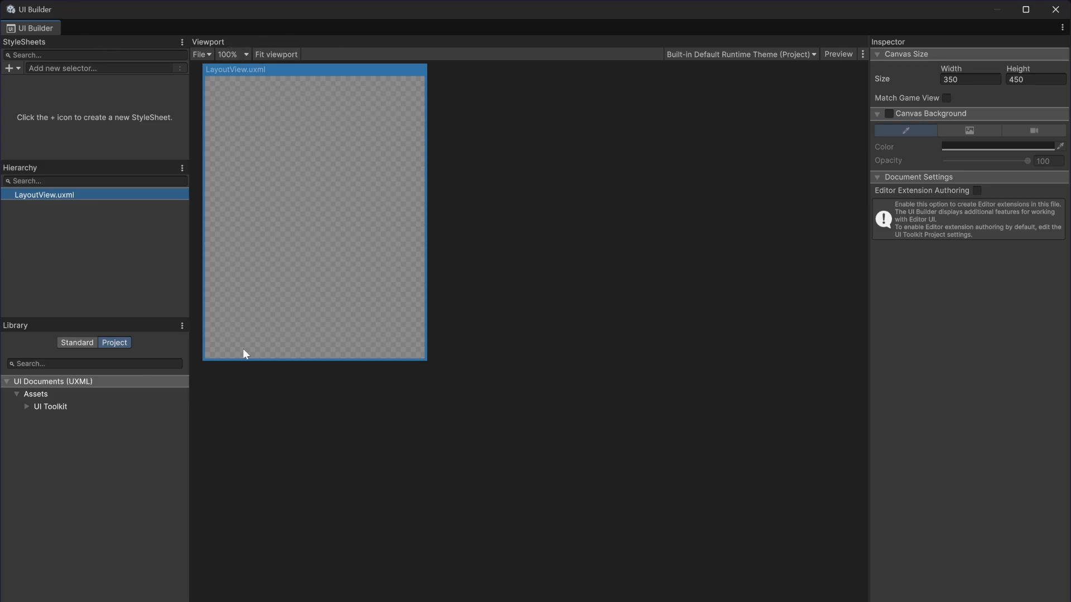
left_click(64, 344)
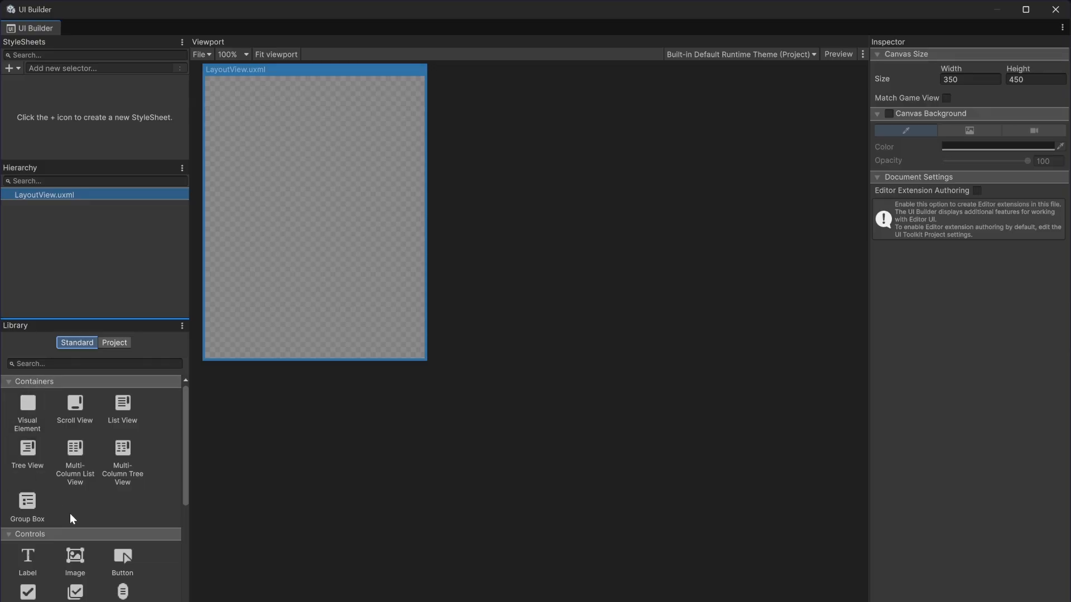
scroll(70, 519, "down", 1)
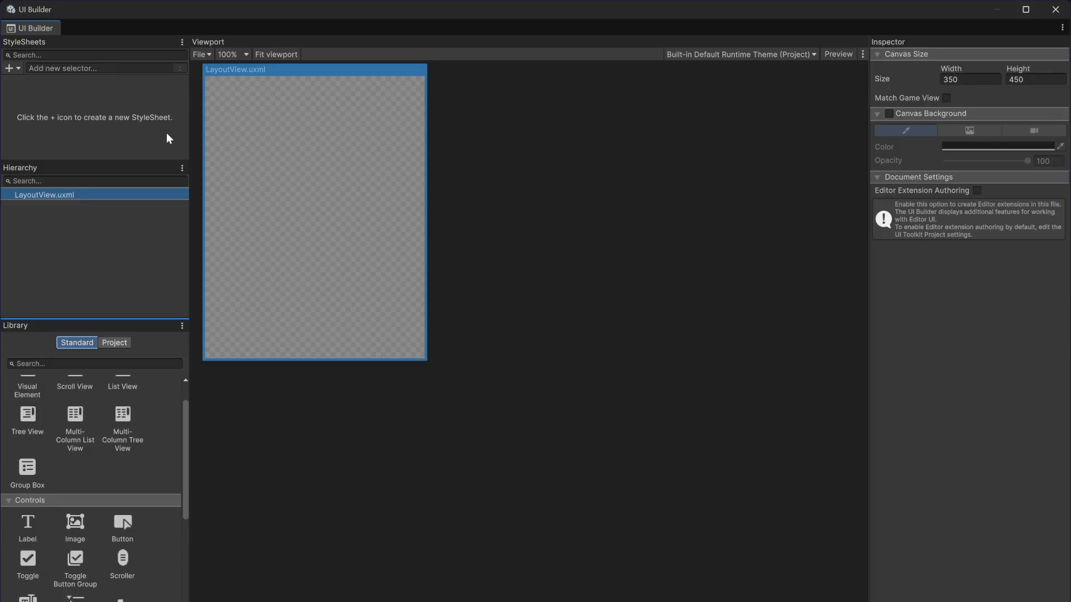
- Set the LayoutView.uxml canvas size to 1920 wide by 1080 high, keeping the document selected
left_click(995, 77)
type("1")
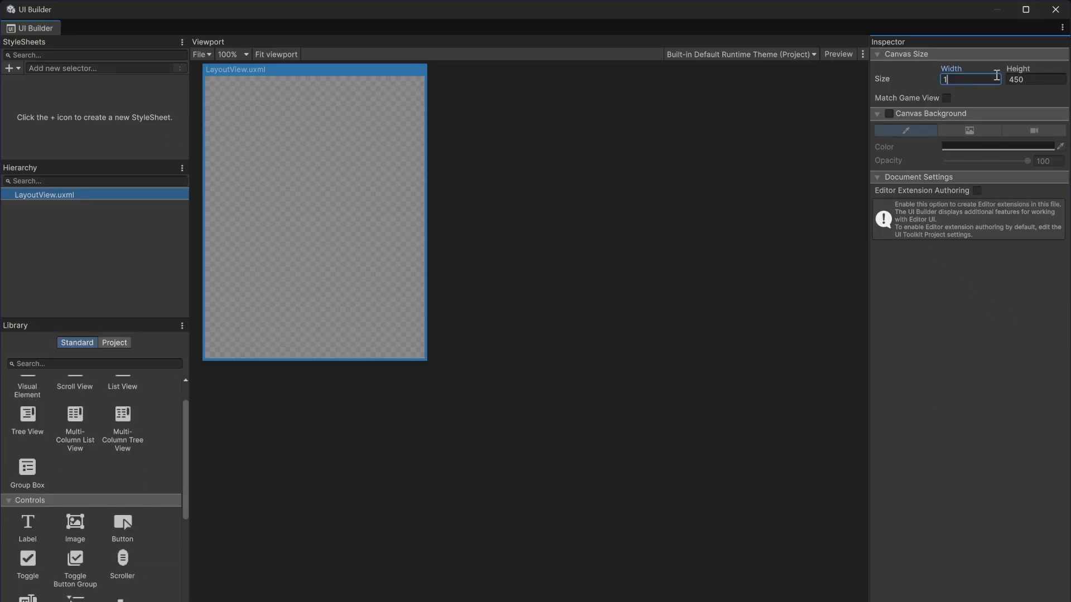
type("920")
key("Tab")
type("1080")
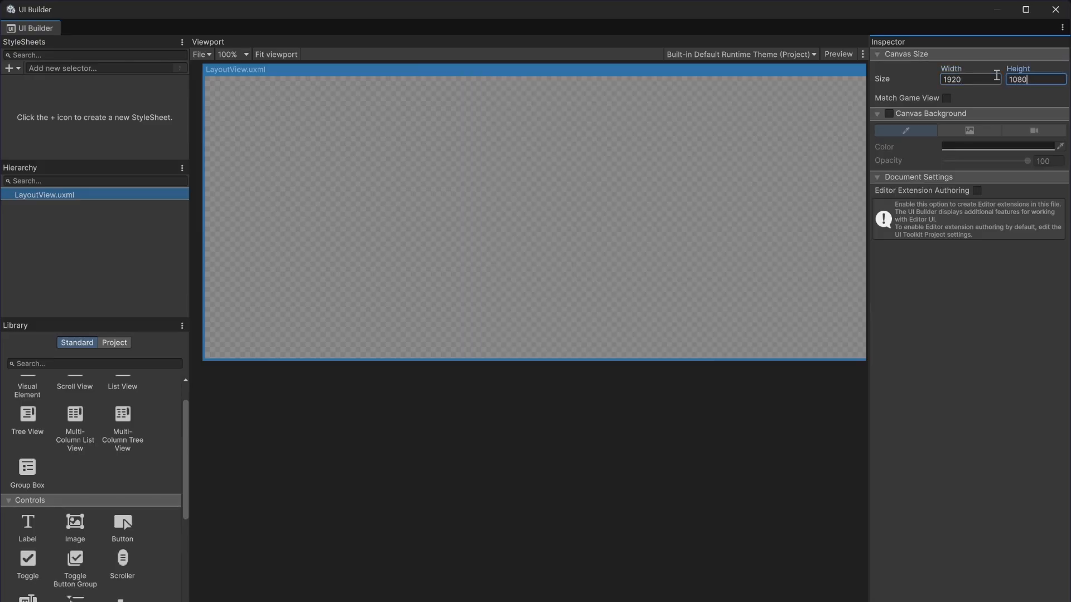
left_click(679, 543)
scroll(717, 447, "down", 5)
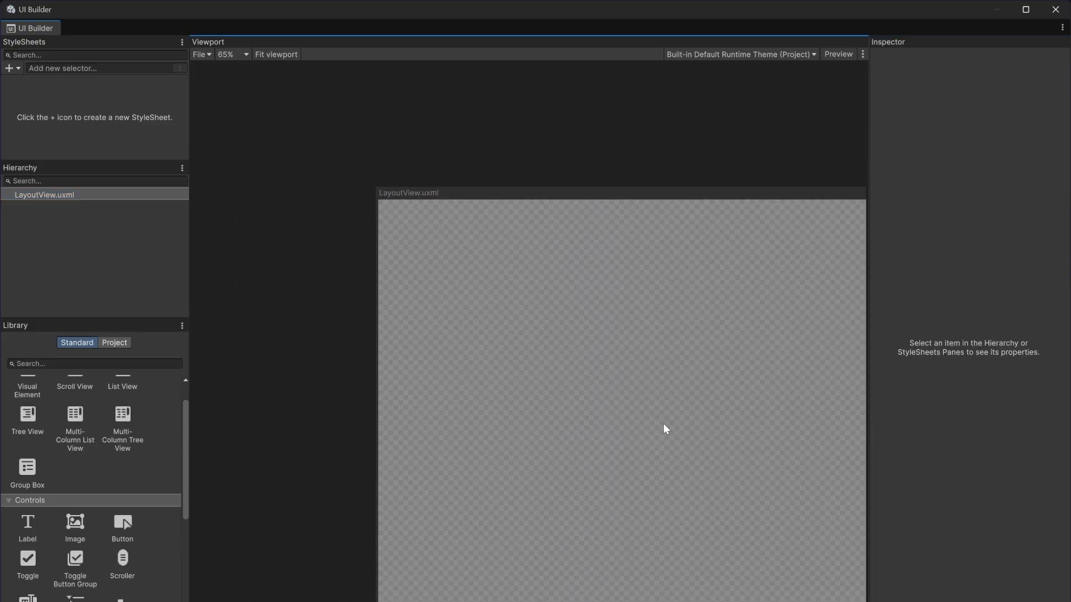
scroll(502, 330, "down", 1)
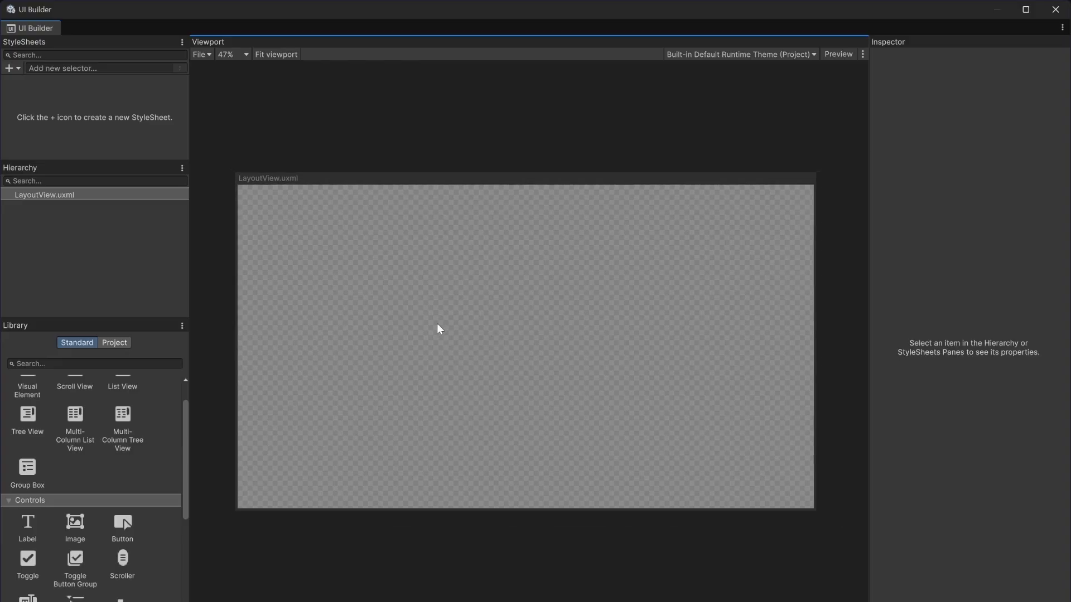
left_click(126, 195)
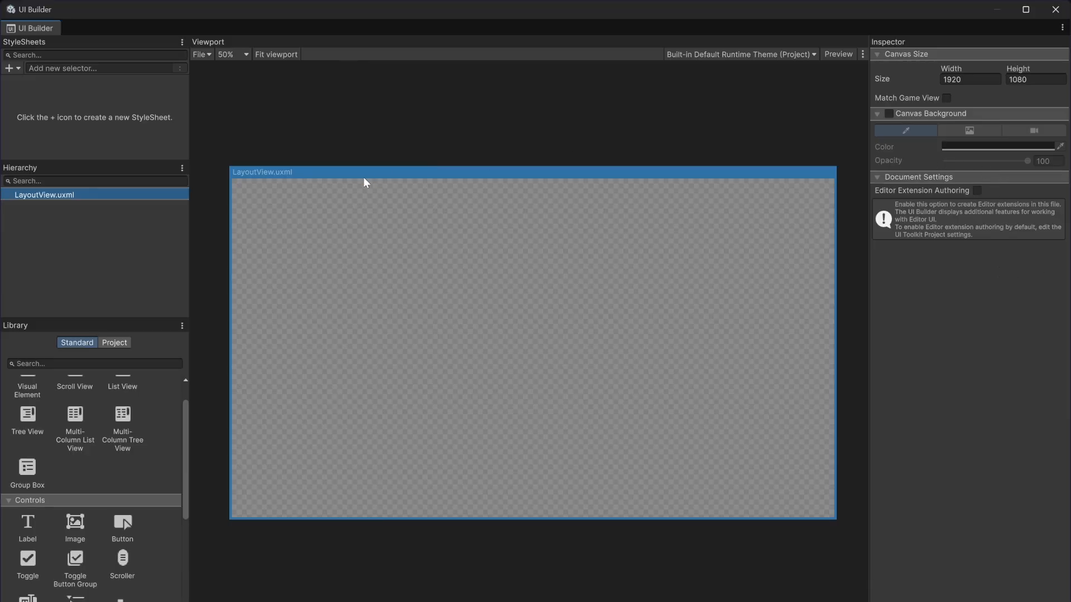
- Create a new style sheet named core in the UI Toolkit/Styles folder and save the document
left_click(131, 305)
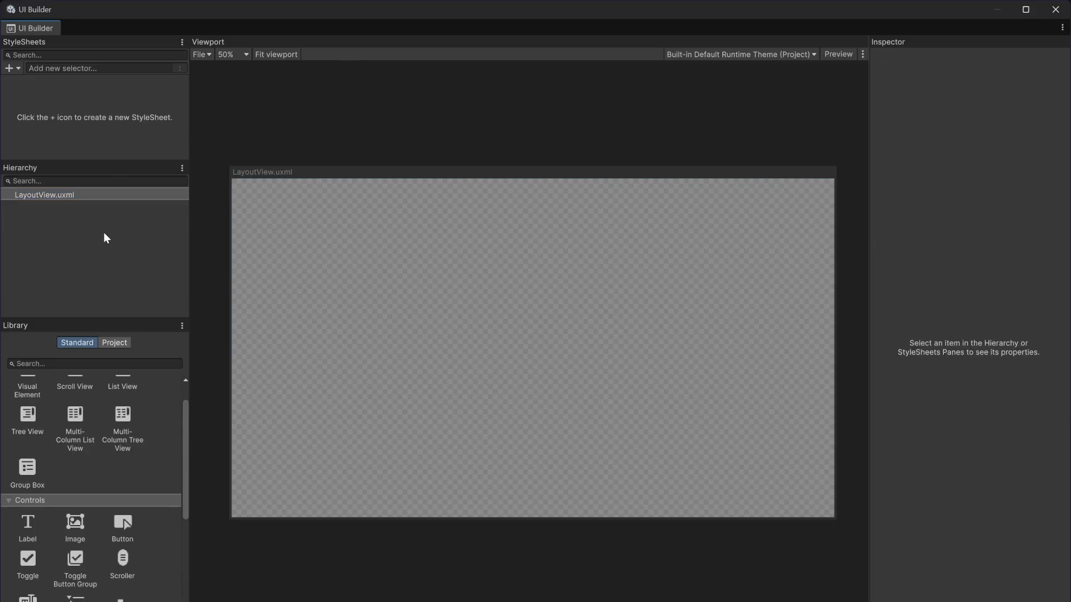
left_click(9, 68)
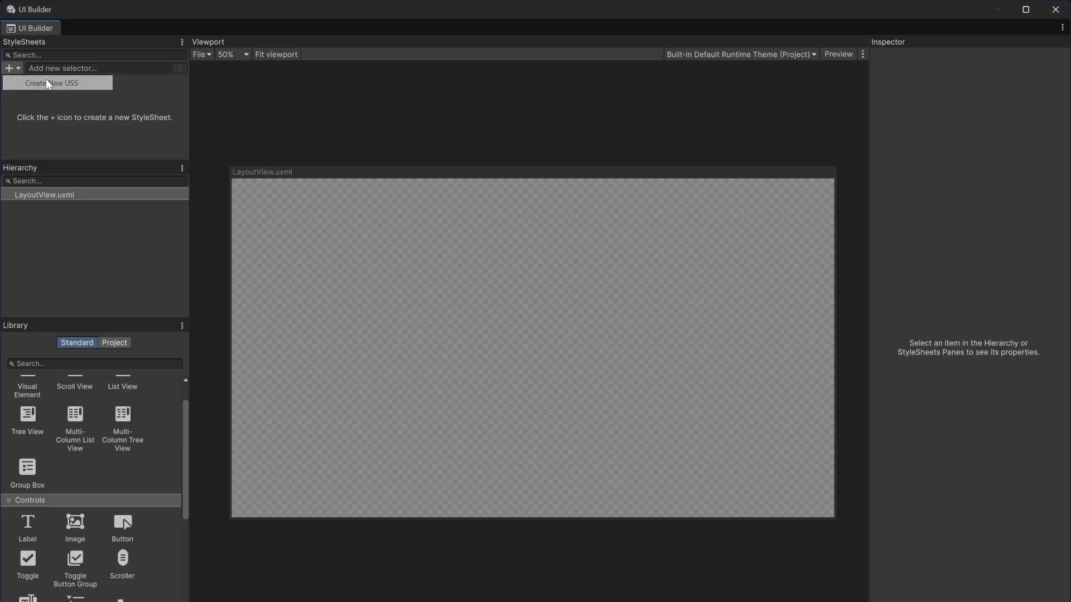
left_click(48, 82)
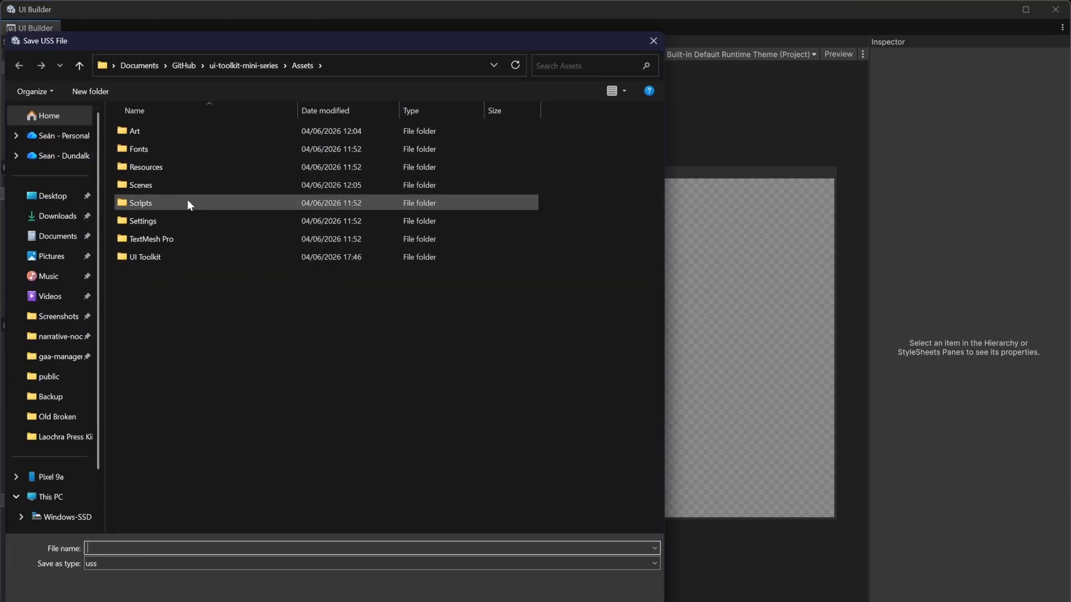
double_click(193, 258)
double_click(178, 130)
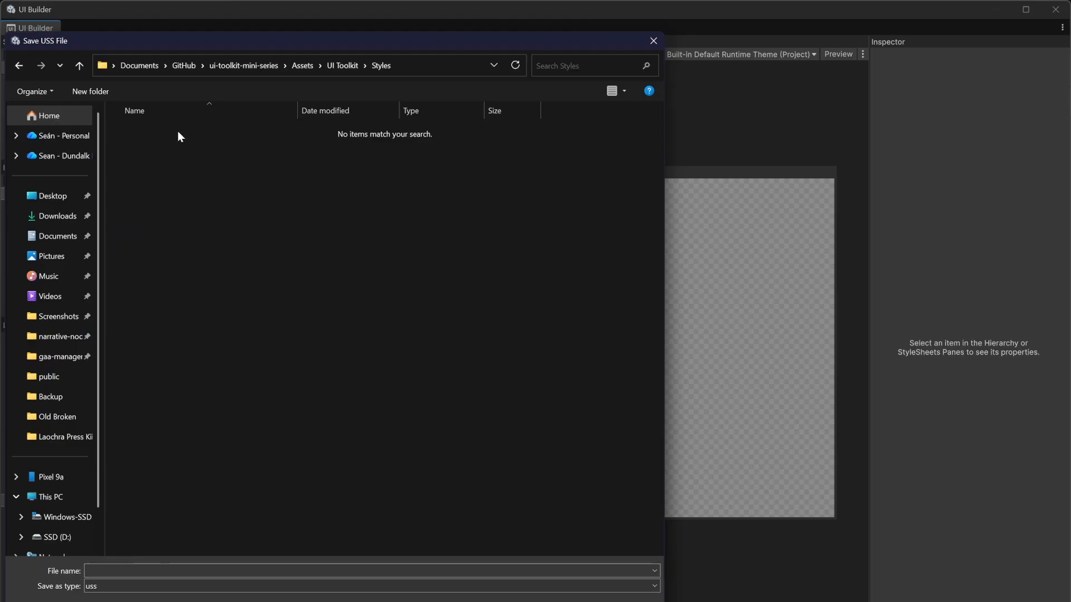
type("c")
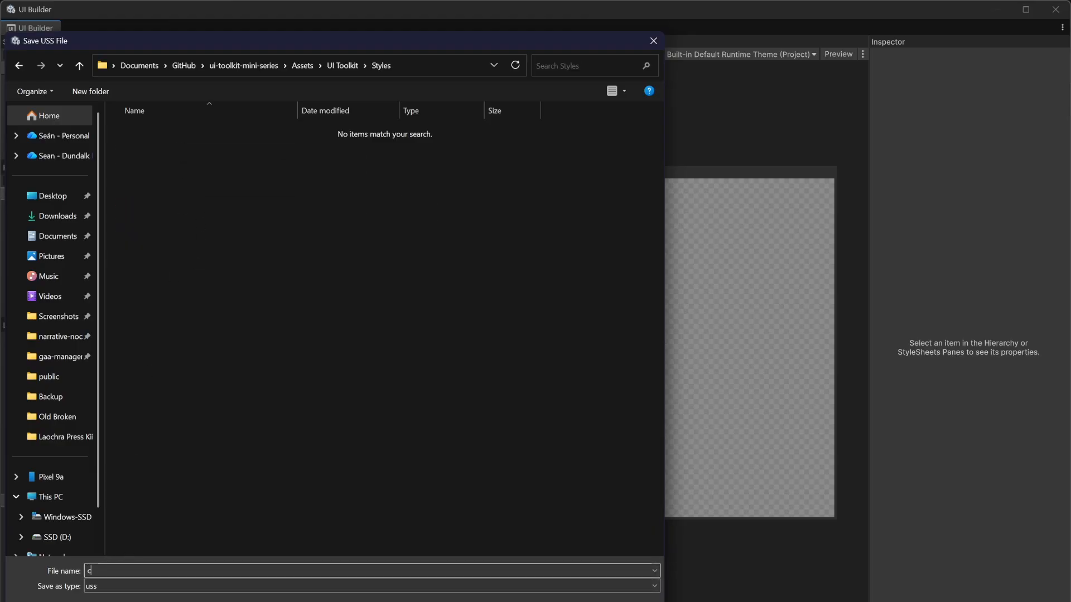
type("ore")
key("Return")
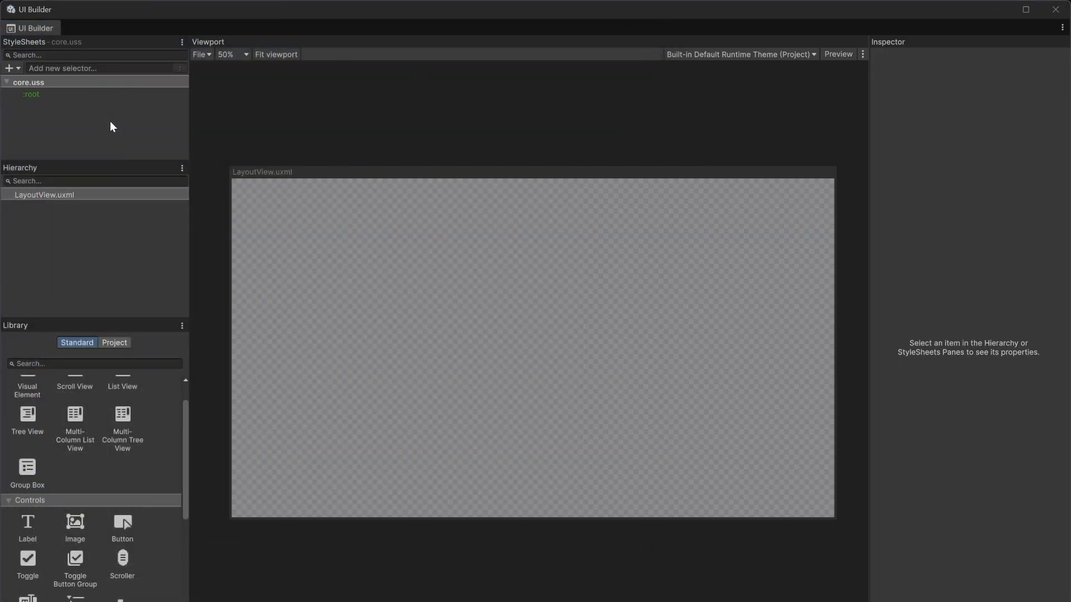
key("ctrl+s")
- Examine the :root selector's style properties in core.uss and the options for adding style sheets
left_click(83, 97)
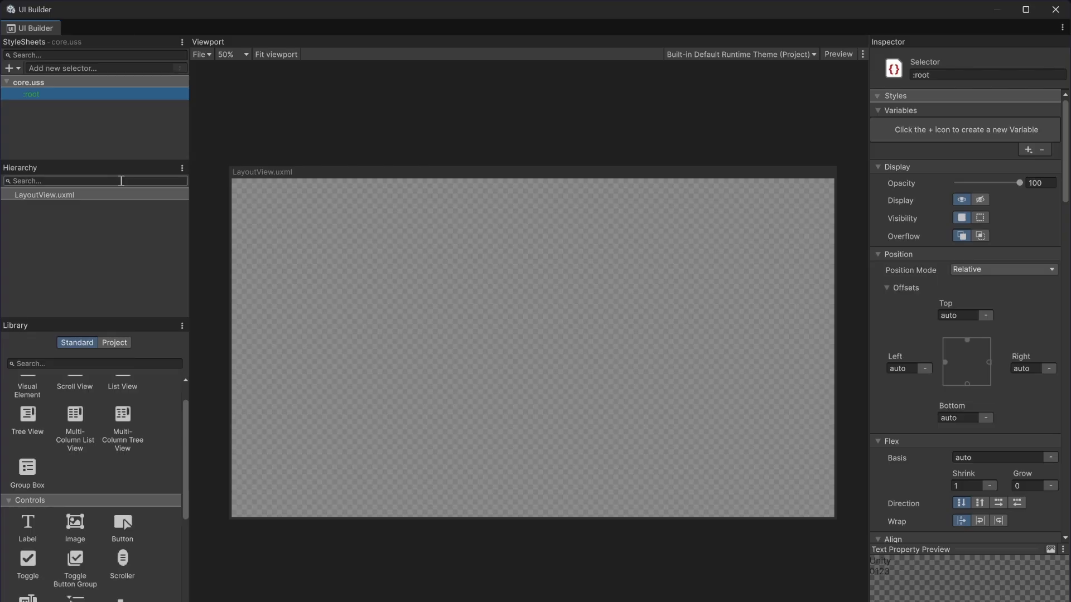
left_click(93, 144)
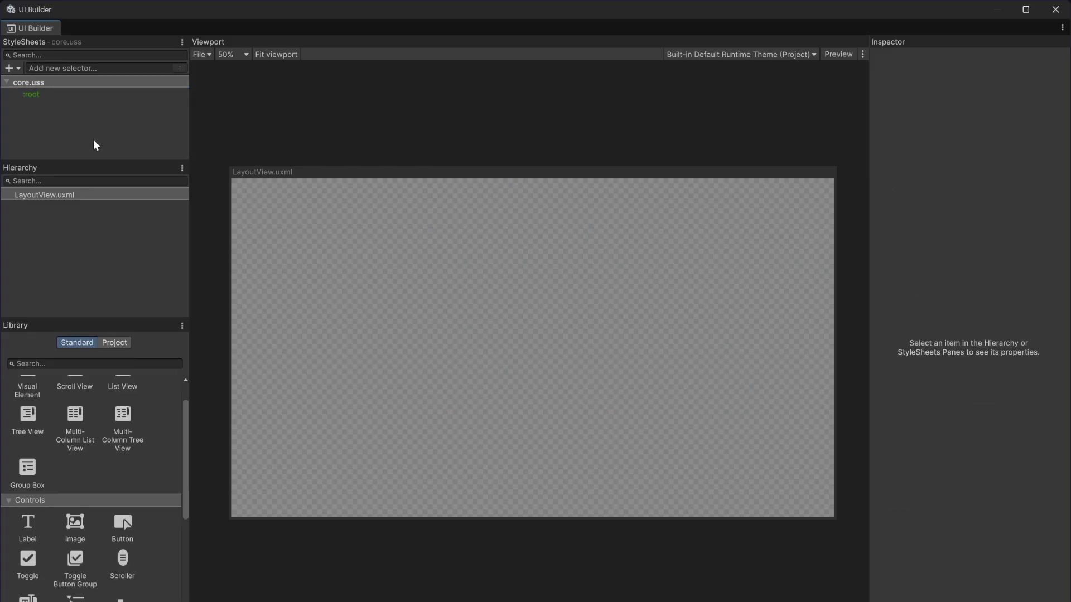
left_click(10, 81)
left_click(77, 92)
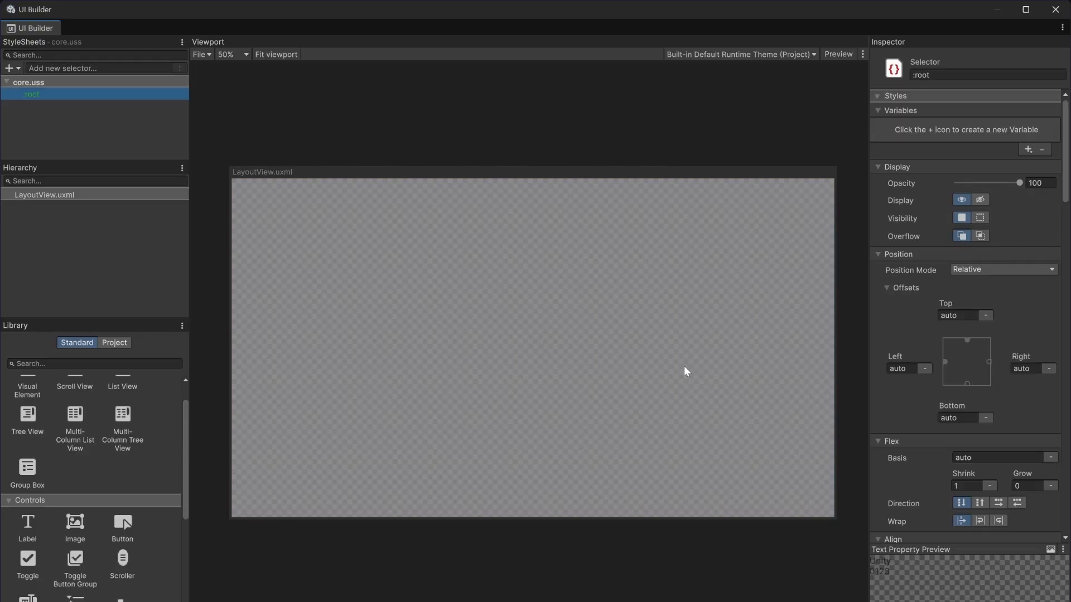
left_click(56, 136)
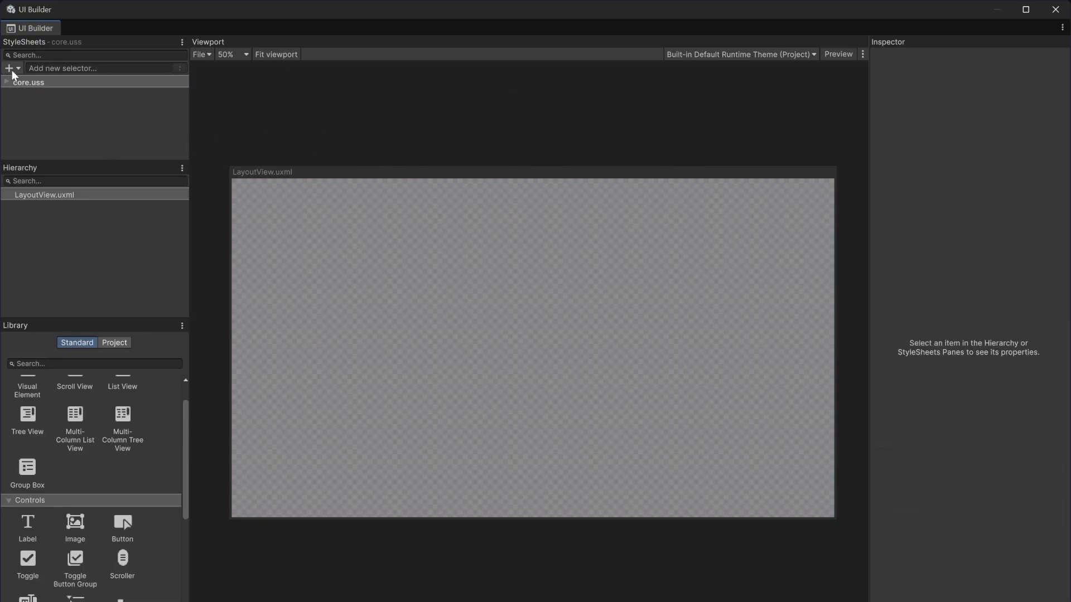
left_click(9, 68)
left_click(78, 136)
left_click(6, 82)
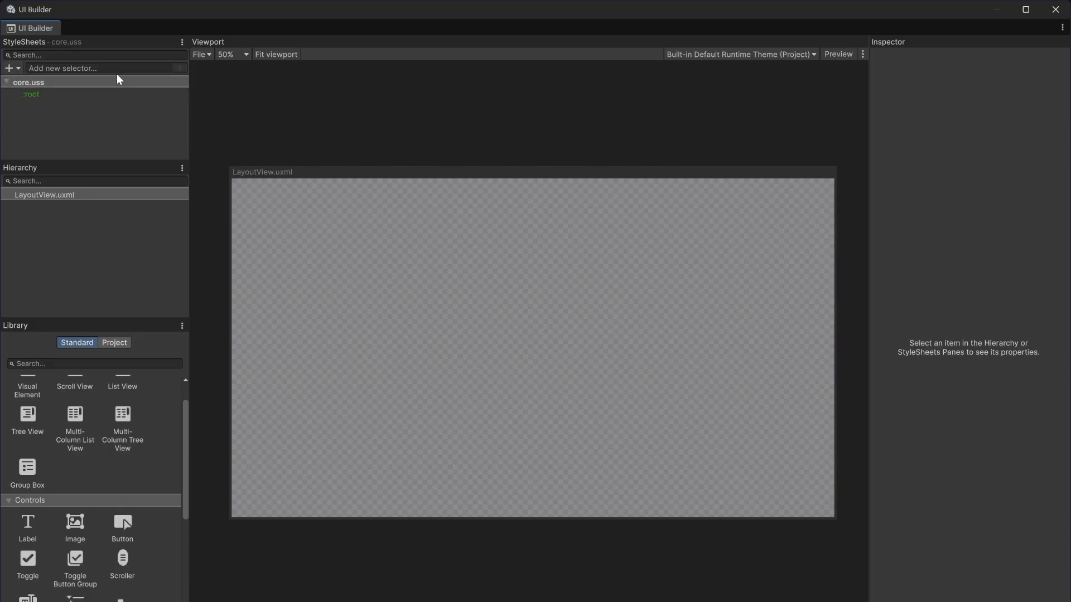
left_click(6, 82)
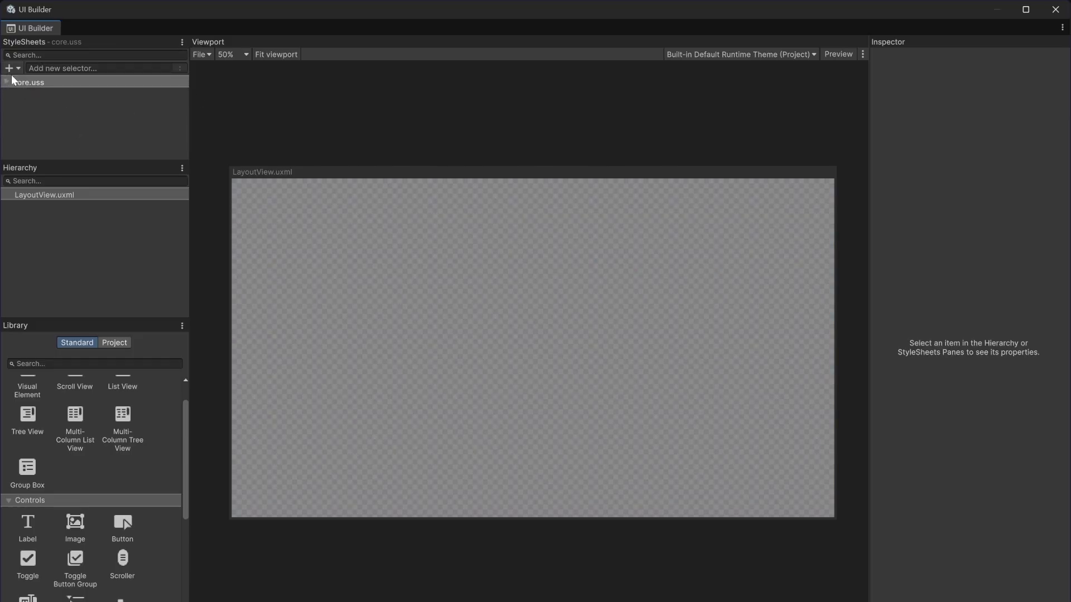
- Create a second style sheet named main-menu in the UI Toolkit/Styles folder and save the document
left_click(12, 69)
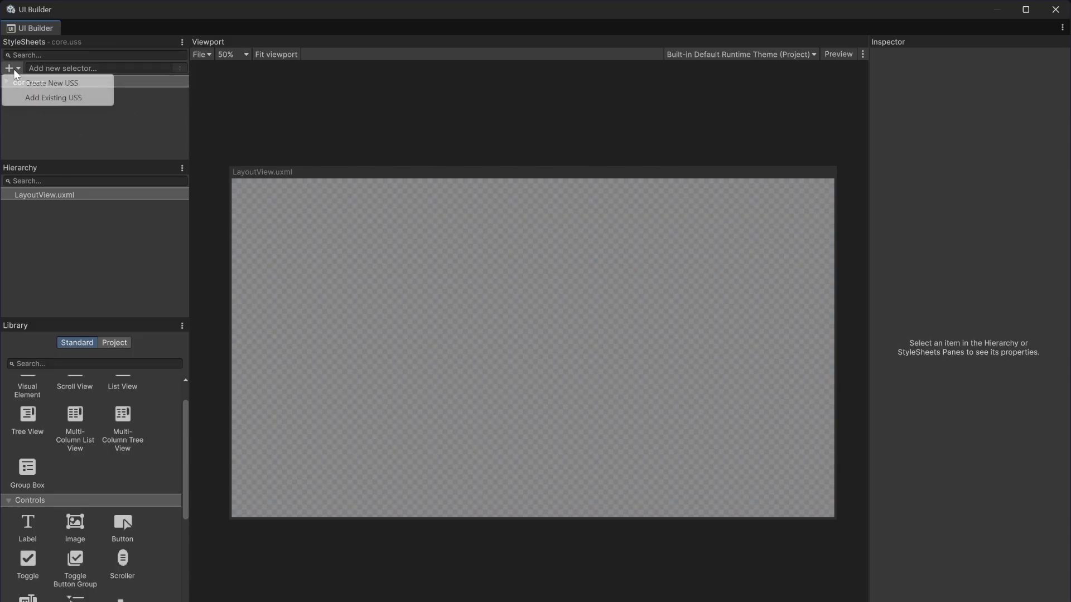
left_click(61, 84)
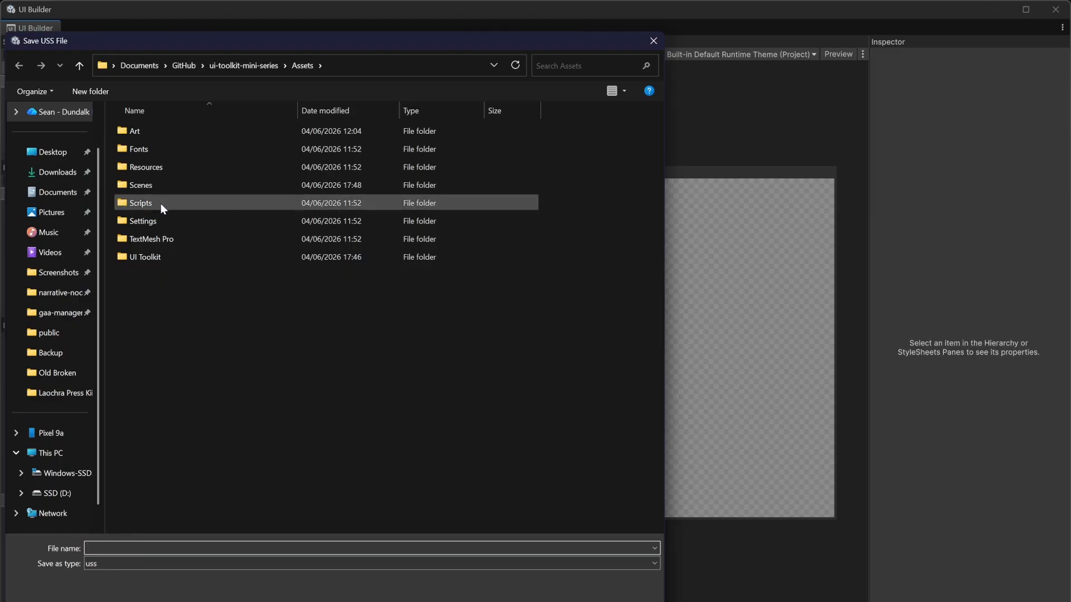
double_click(154, 254)
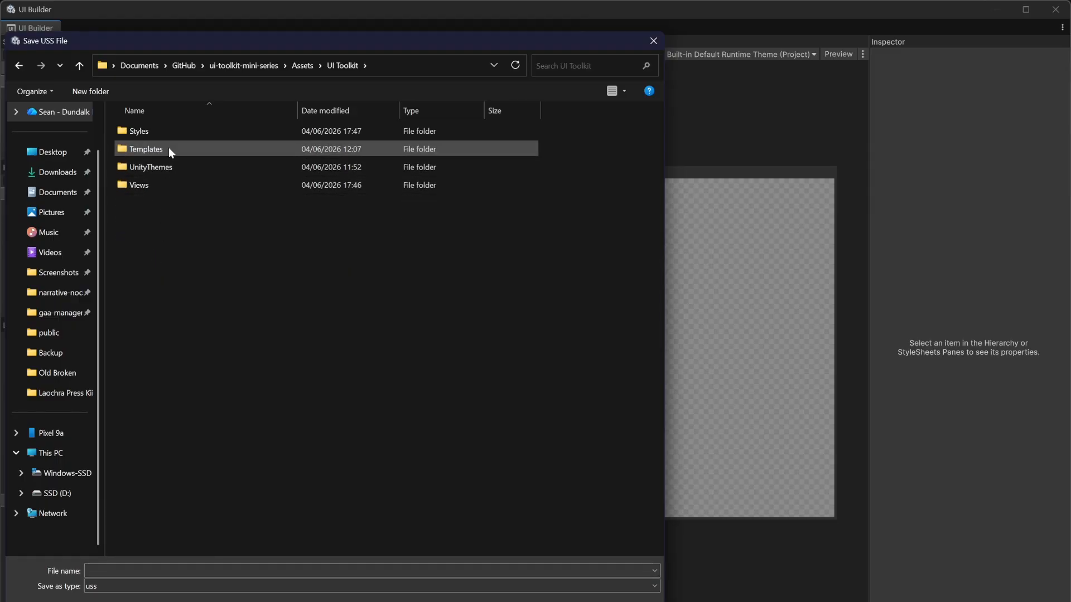
double_click(166, 135)
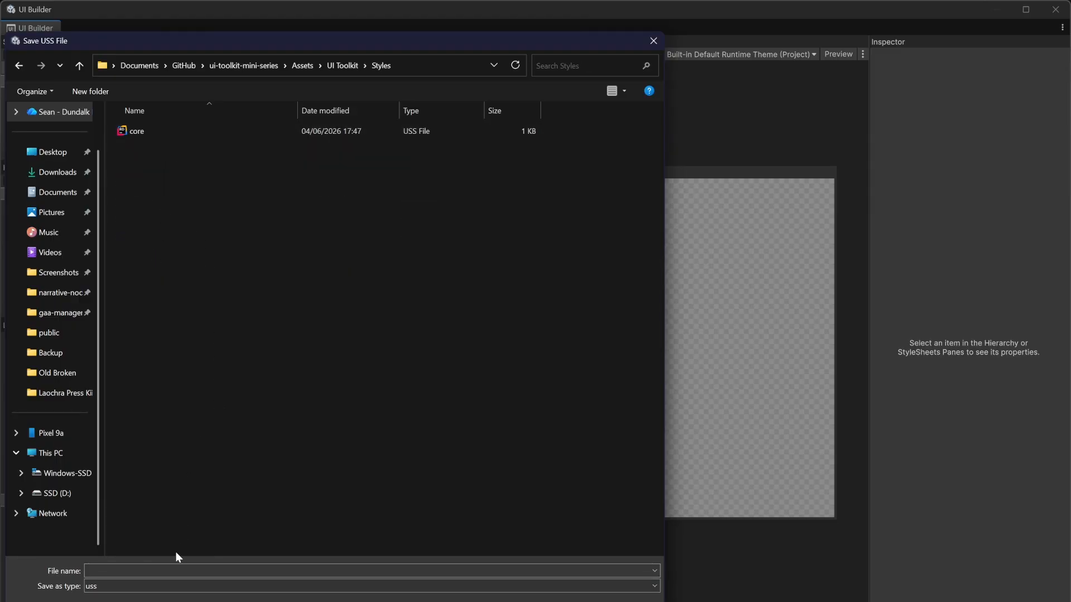
left_click(174, 570)
type("main")
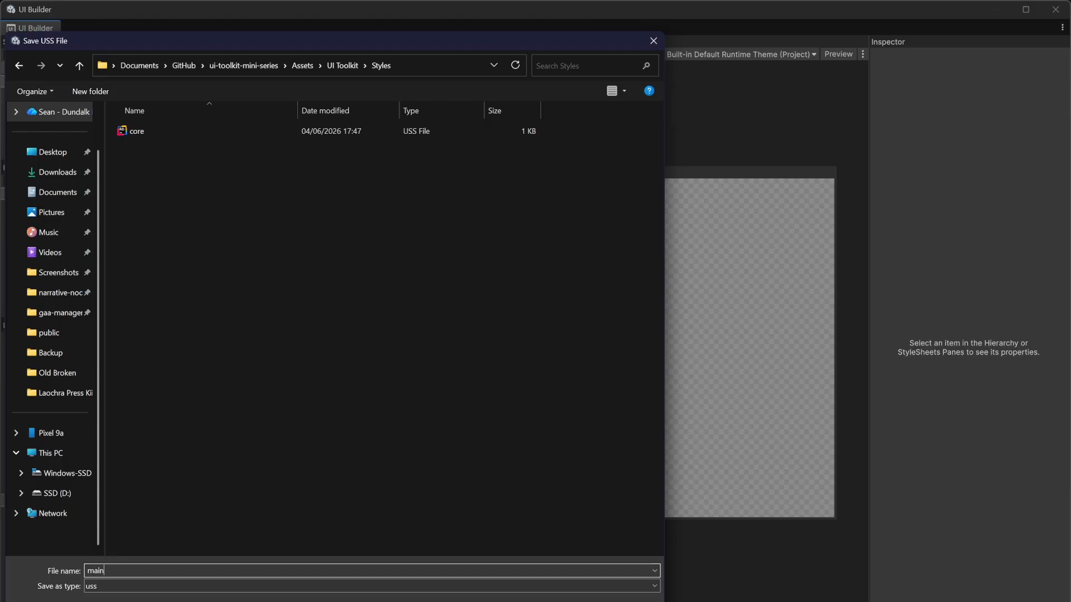
type("-menu")
key("Return")
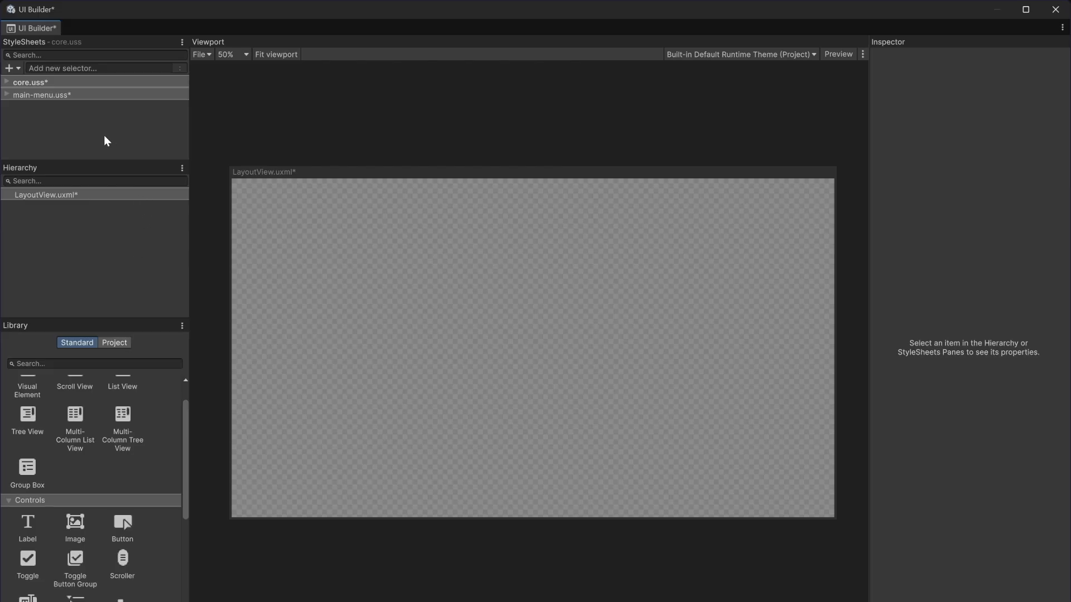
key("ctrl+s")
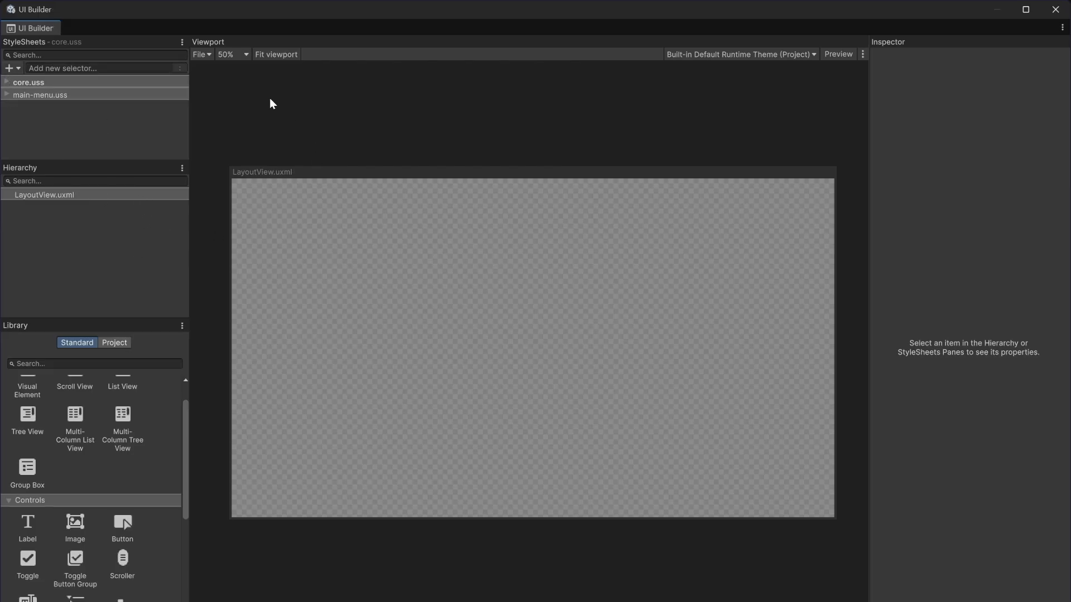
- Expand core.uss and main-menu.uss to view their selectors and inspect the main-menu.uss style sheet
left_click(7, 82)
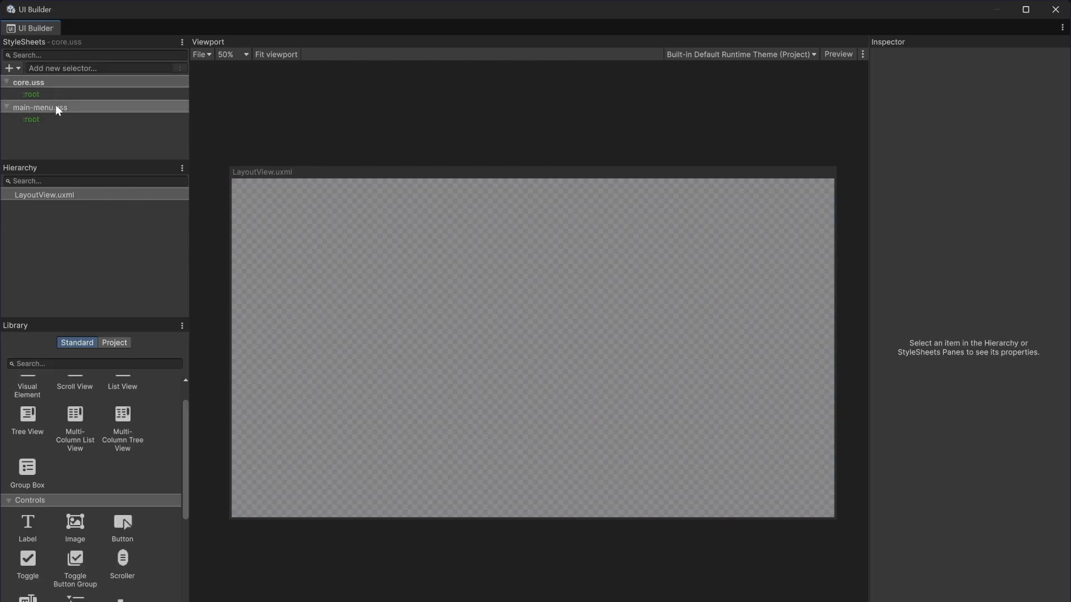
left_click(54, 106)
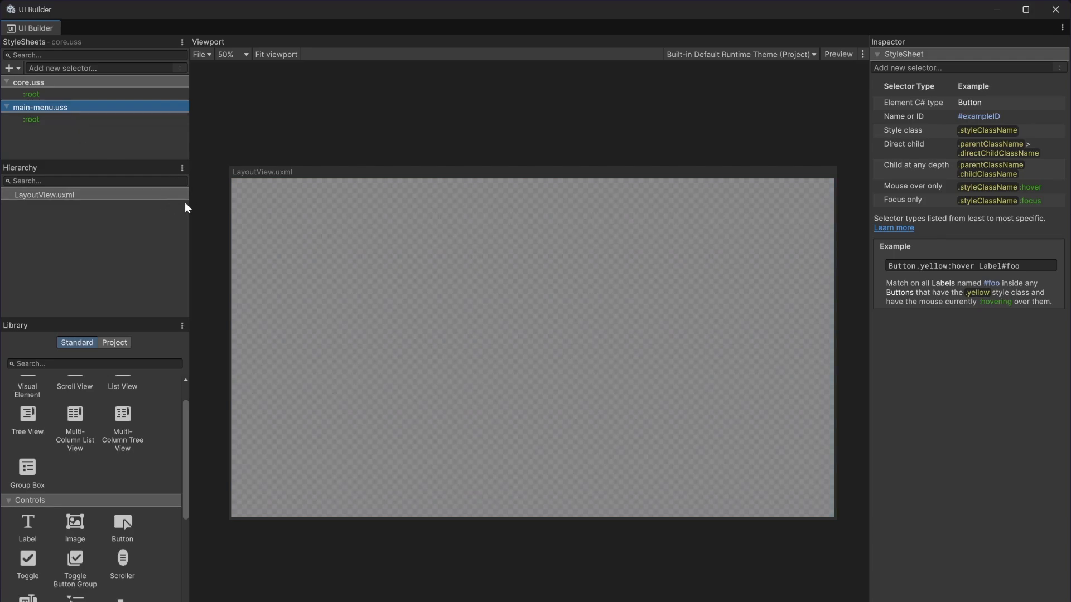
left_click(52, 142)
left_click(45, 109)
left_click(53, 131)
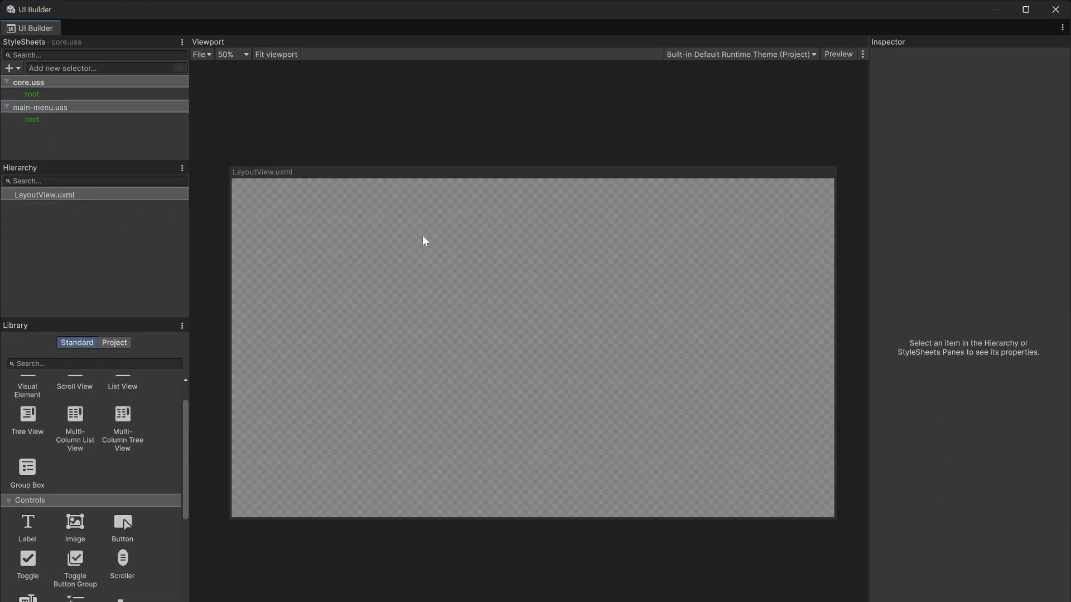
- Switch to Affinity Photo 2 and select the full-canvas rectangle just above the Main_Console.png layer to review the root container area
scroll(98, 479, "up", 2)
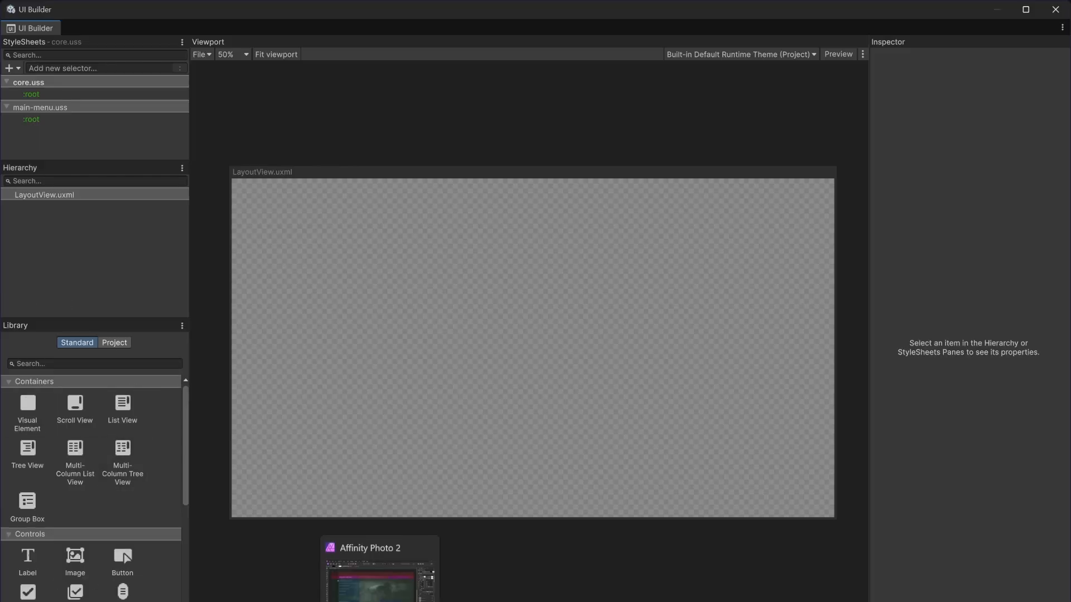
left_click(379, 601)
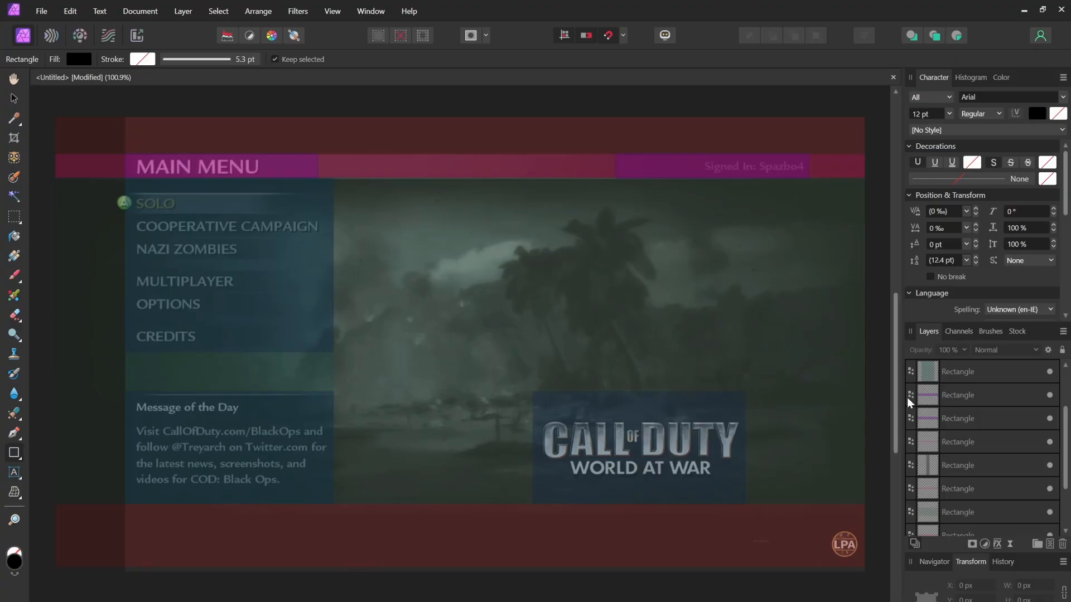
scroll(1006, 443, "down", 2)
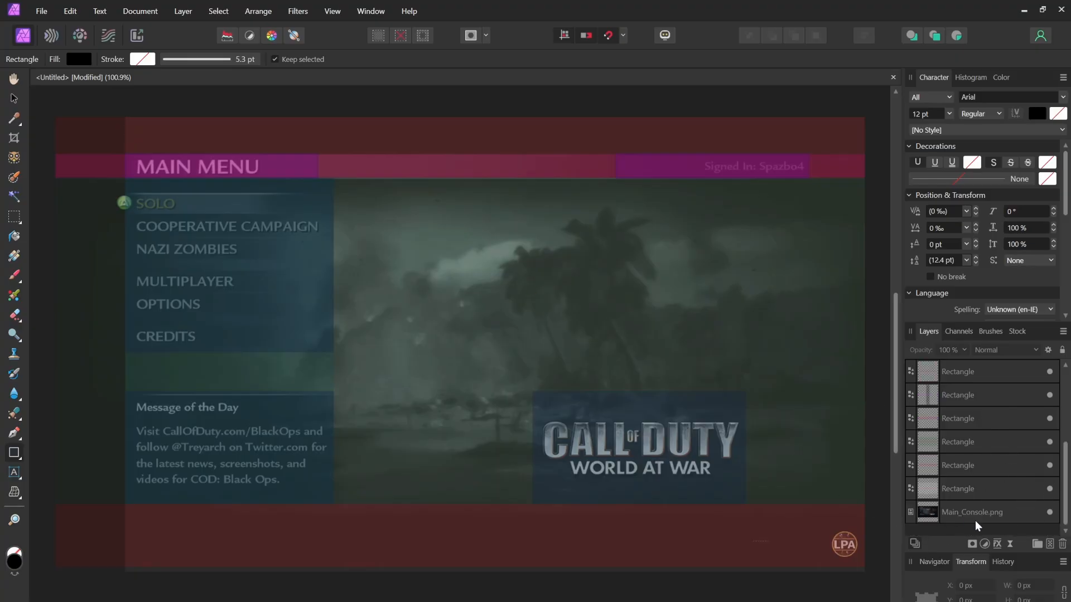
left_click(1014, 494)
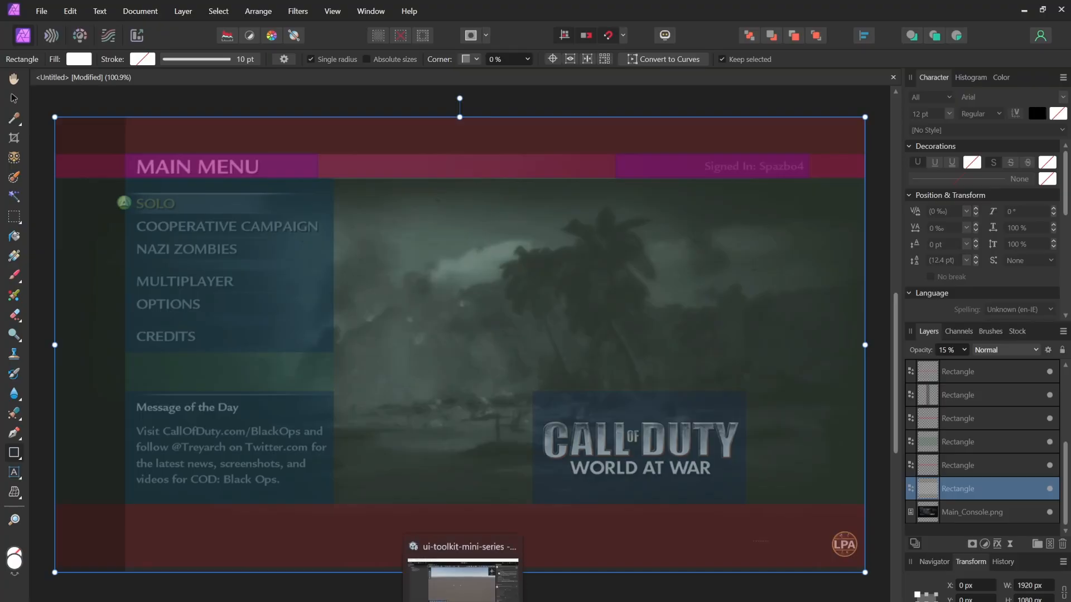
- Return to Unity's UI Builder, add a Visual Element directly under LayoutView.uxml and name it root-ctr
left_click(463, 601)
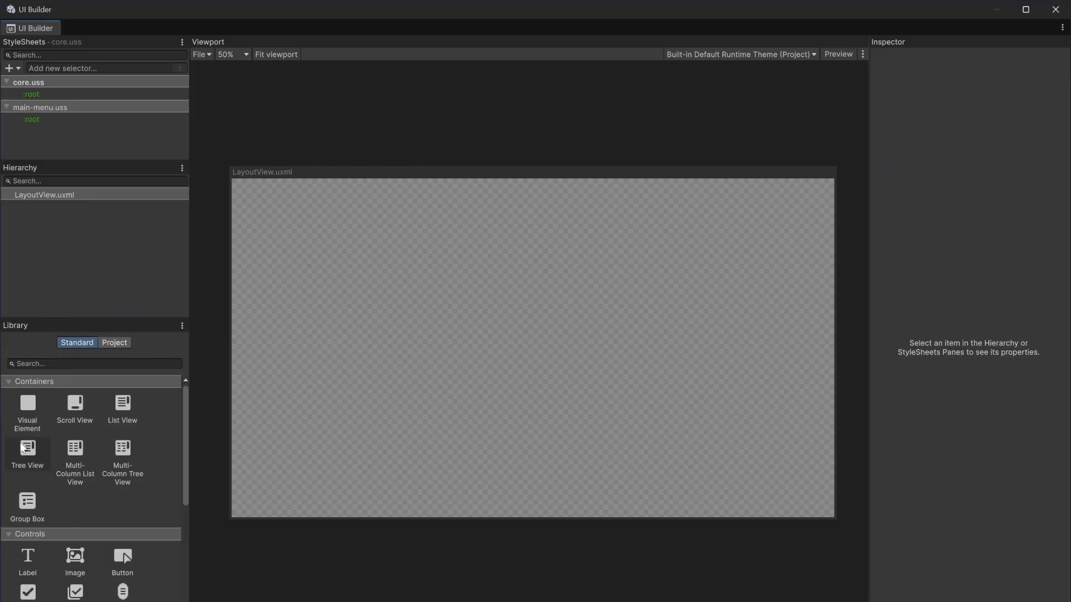
left_click_drag(22, 414, 68, 196)
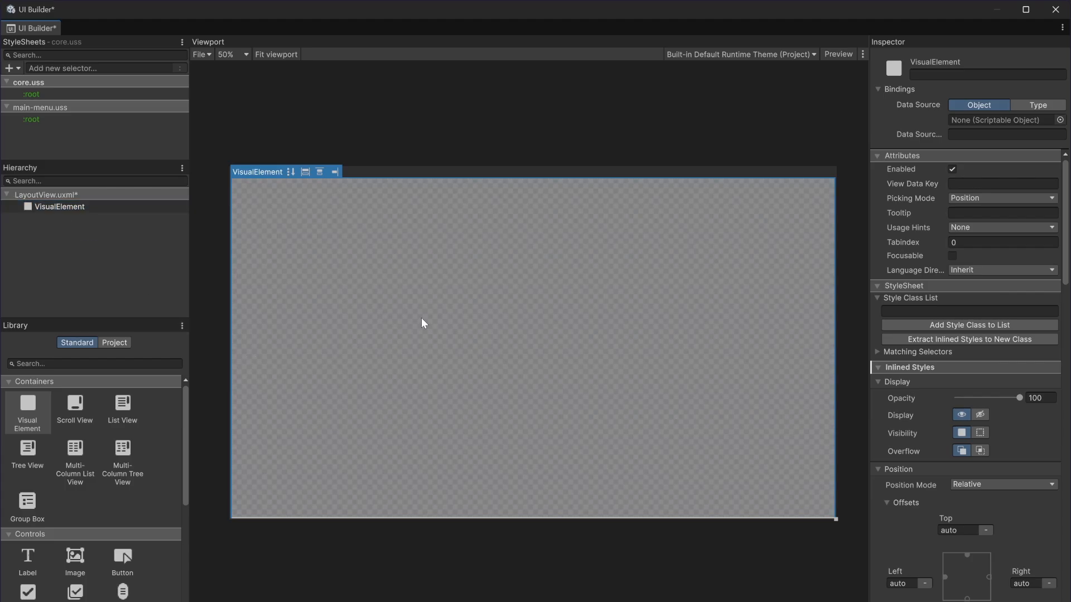
double_click(62, 204)
left_click(65, 241)
left_click(81, 205)
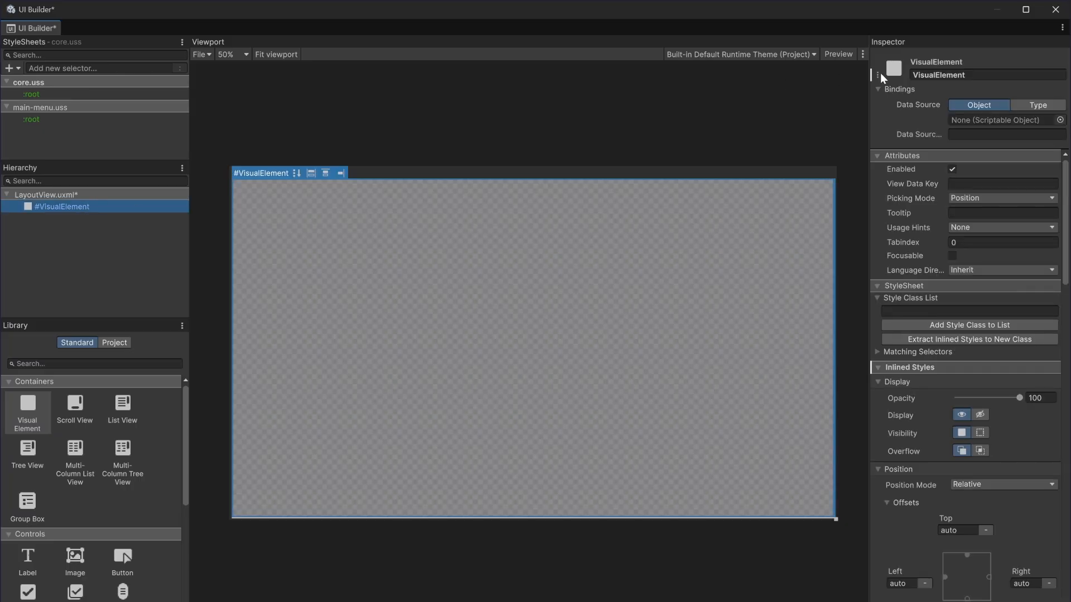
left_click(967, 75)
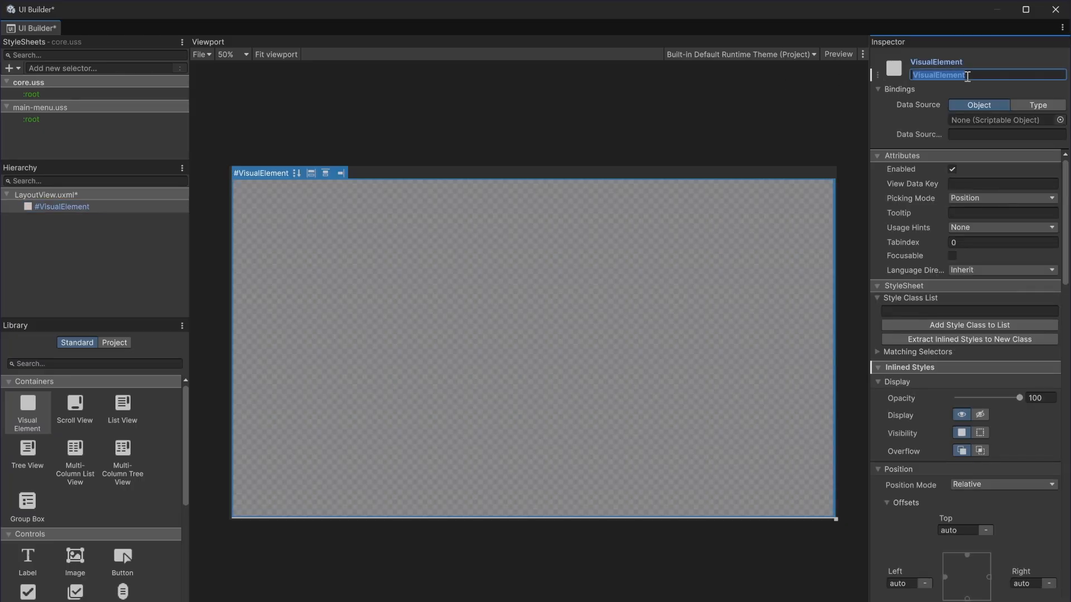
type("root-c")
type("tr")
key("Return")
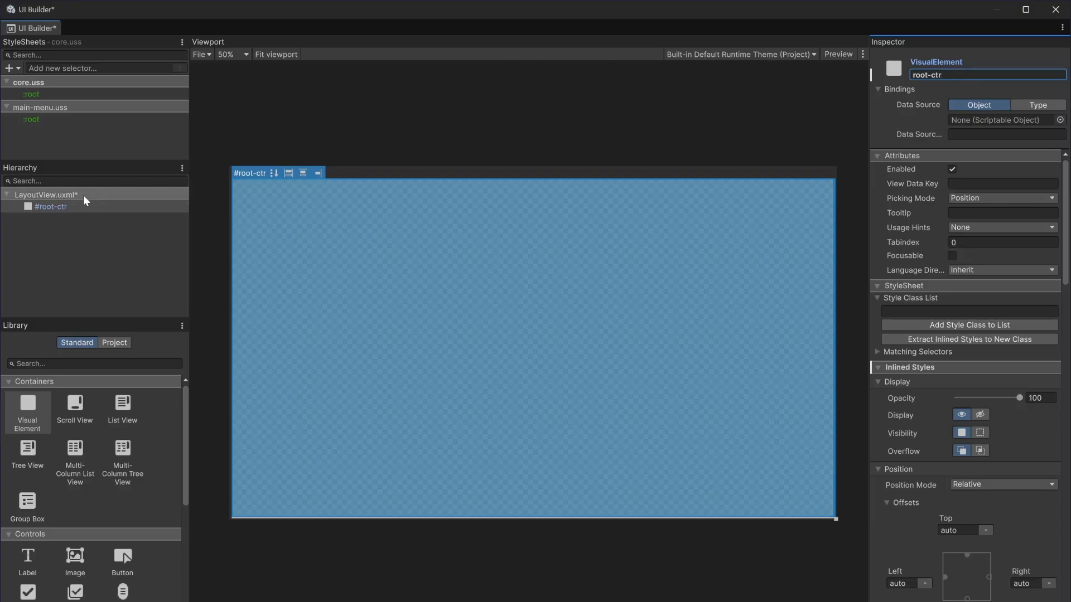
- Check the mockup in Affinity Photo 2, return to Unity's UI Builder and add three Visual Elements inside root-ctr
left_click(91, 236)
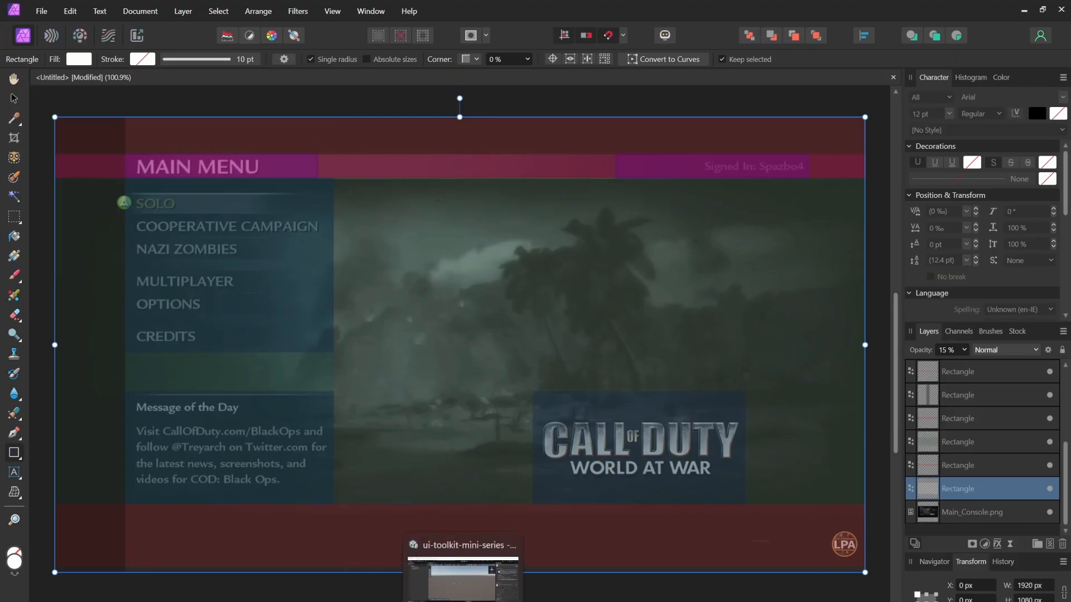
left_click(462, 601)
left_click_drag(38, 420, 58, 227)
left_click_drag(39, 401, 71, 225)
- Name the first Visual Element inside root-ctr header-ctr
left_click(943, 75)
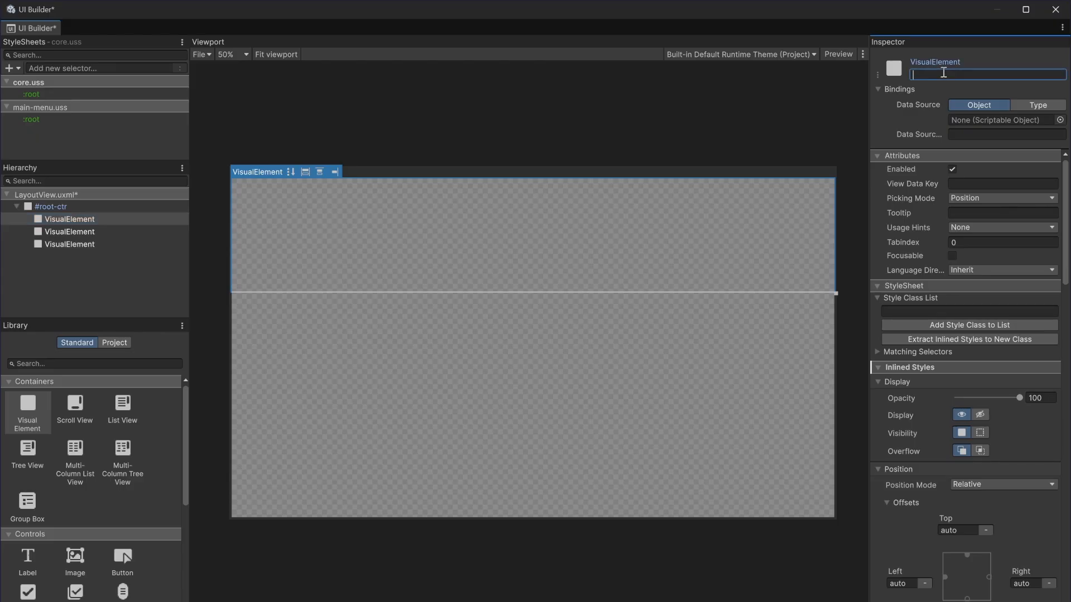
type("header-ctr")
key("Return")
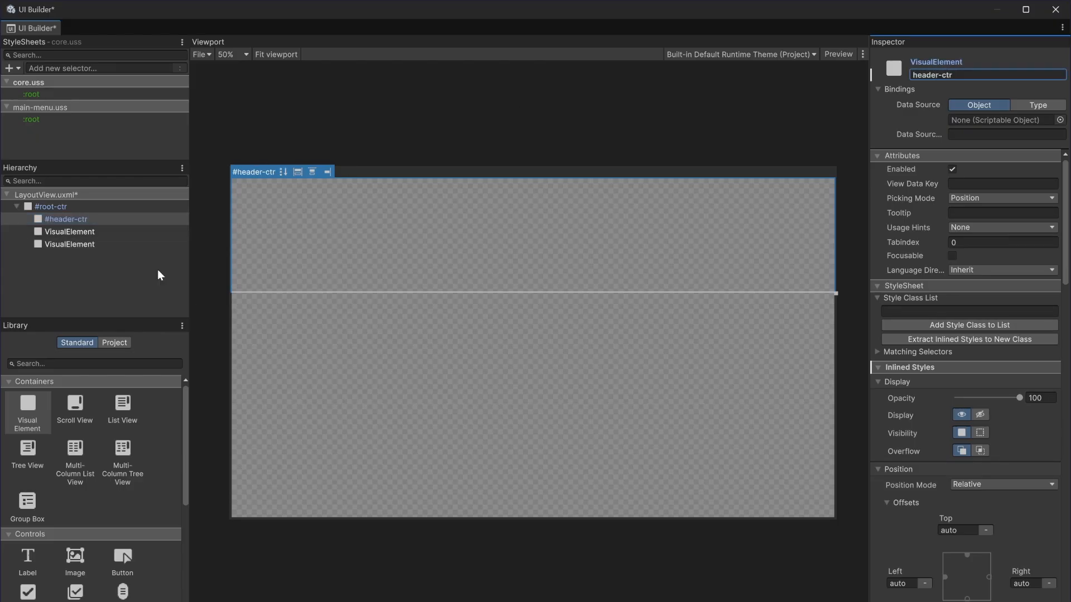
- Name the second and third Visual Elements inside root-ctr main-ctr and footer-ctr
left_click(116, 232)
left_click(965, 73)
type("mai")
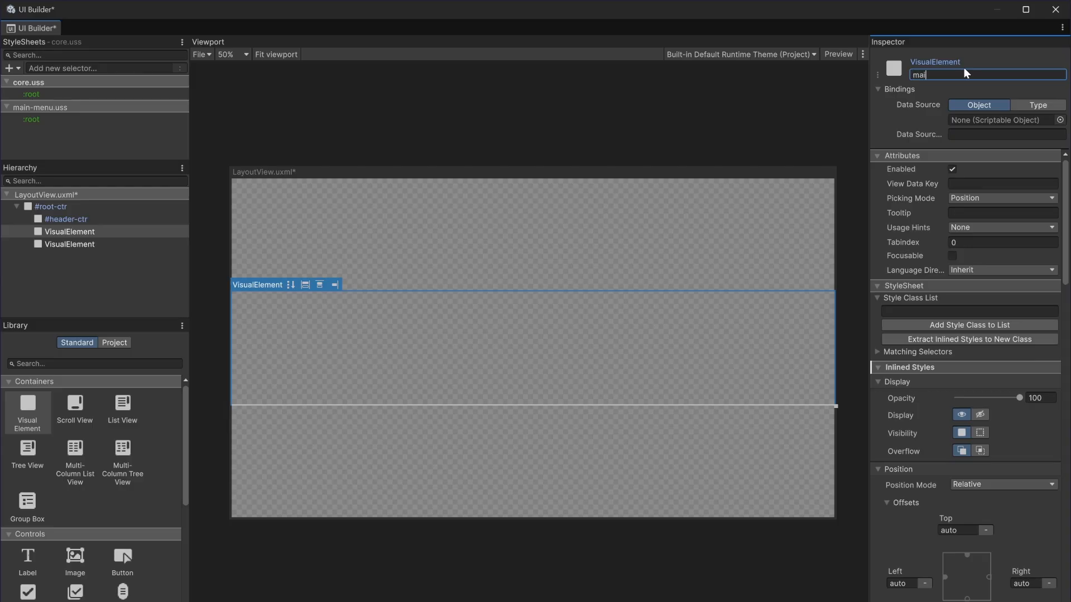
type("n-ctr")
key("Return")
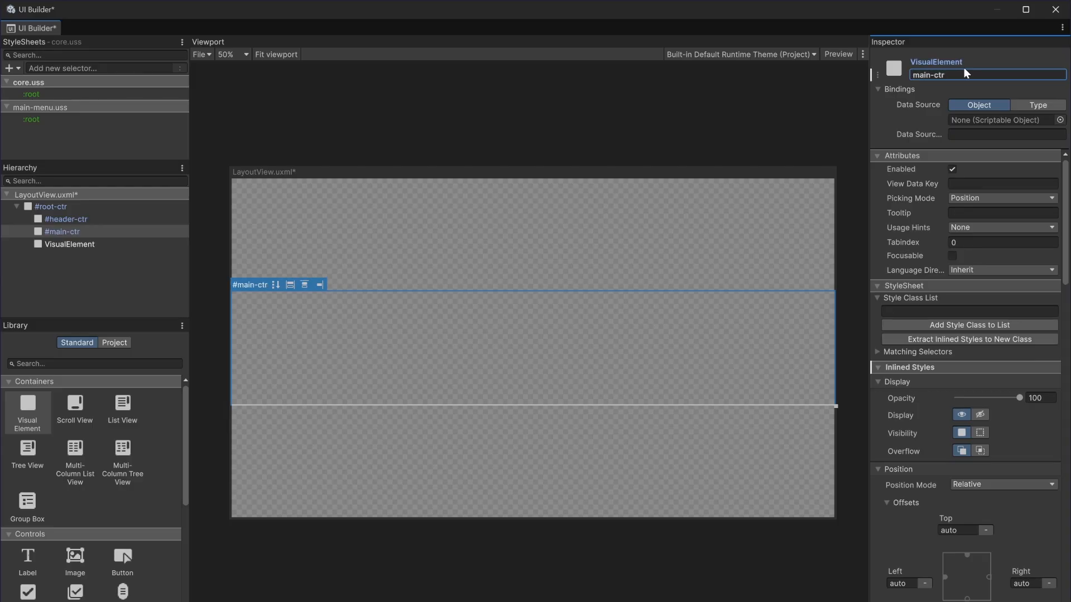
left_click(123, 243)
left_click(963, 74)
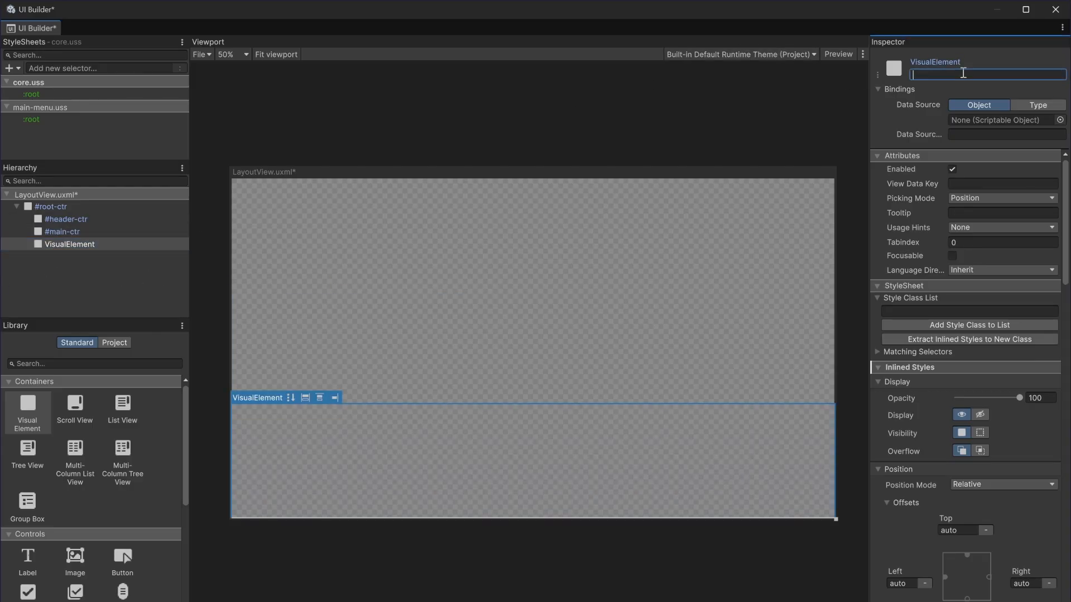
type("footer-ctr")
key("Return")
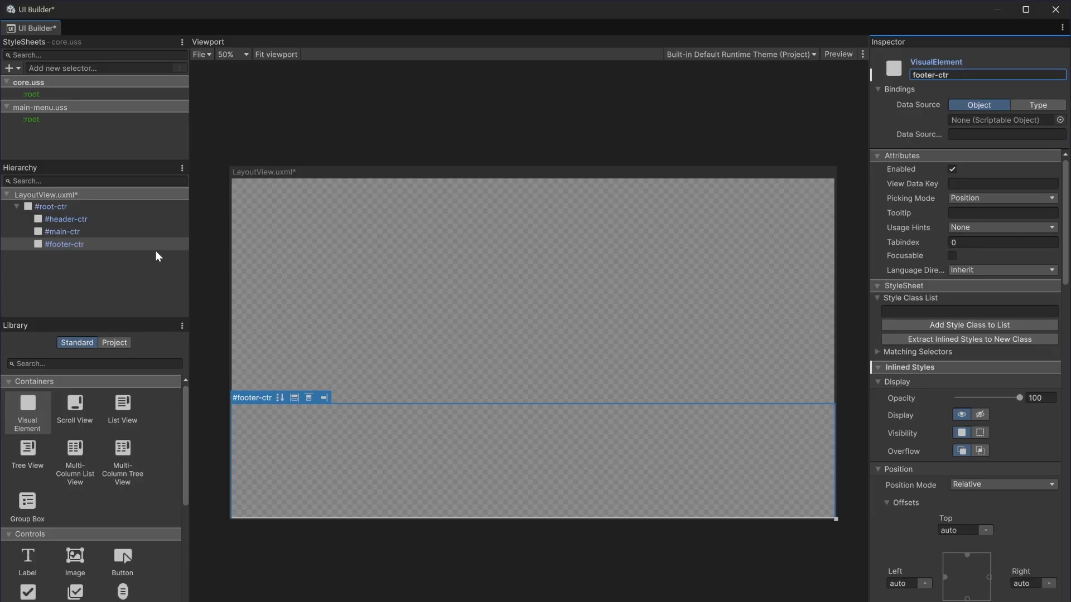
- Review the areas of main-ctr and header-ctr, switch to Affinity Photo 2 and select the mockup's footer rectangle
left_click(119, 233)
left_click(117, 220)
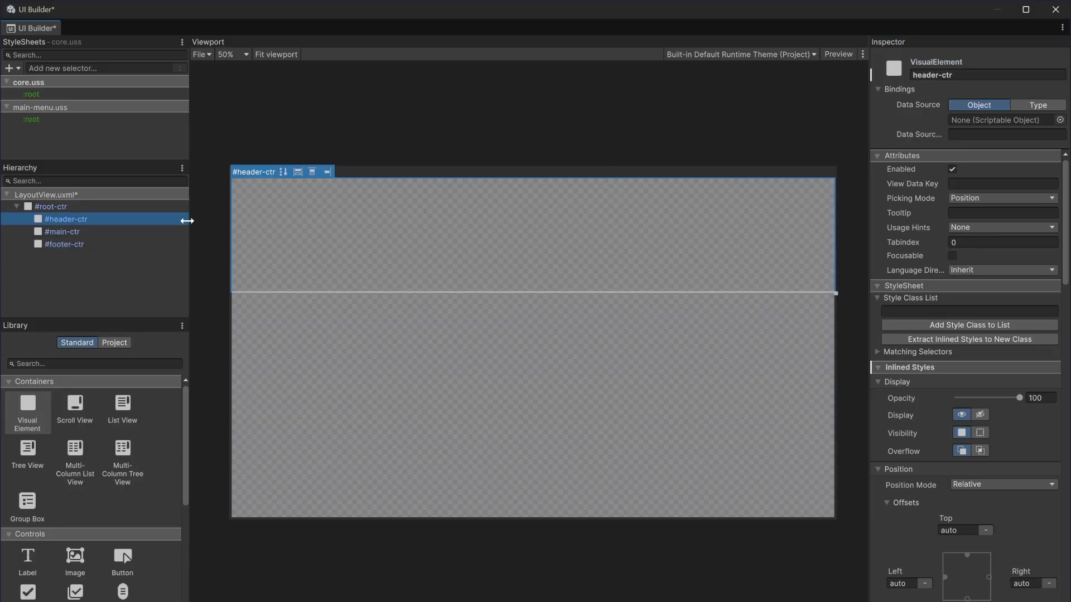
left_click(92, 235)
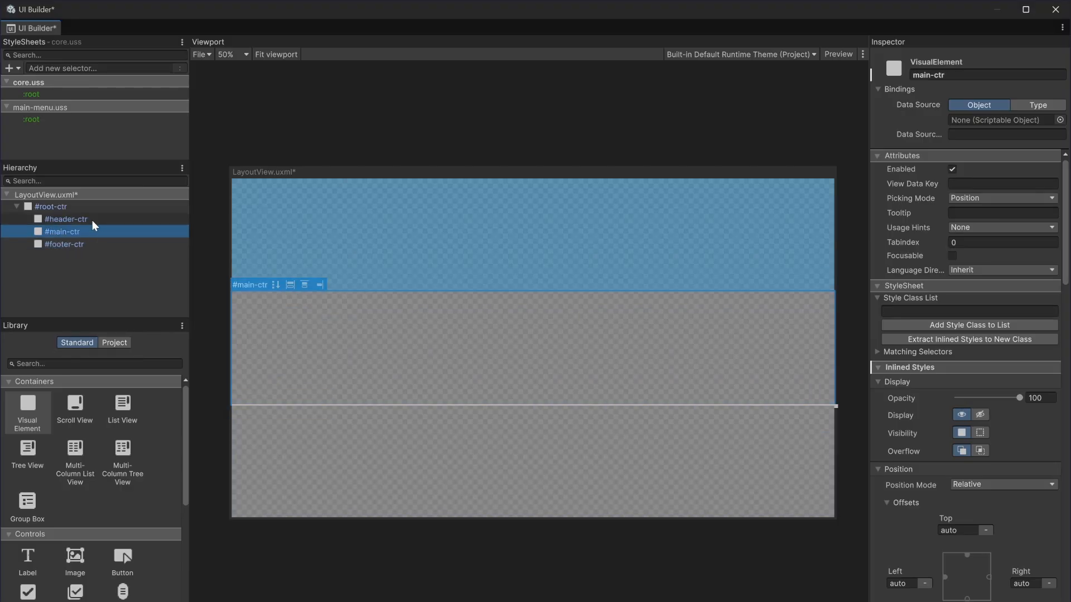
left_click(92, 220)
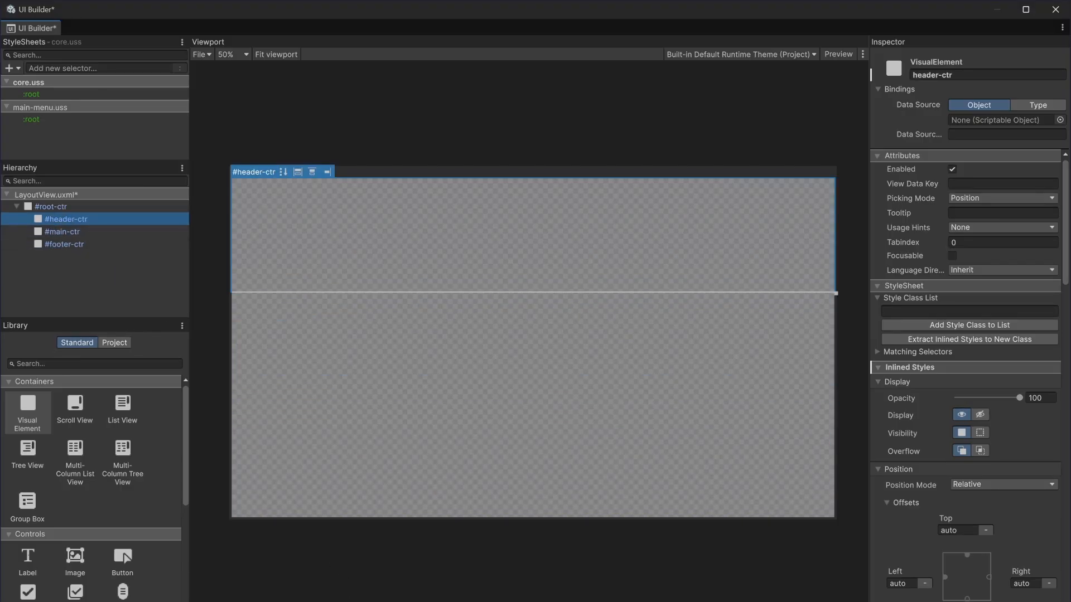
mouse_move(380, 601)
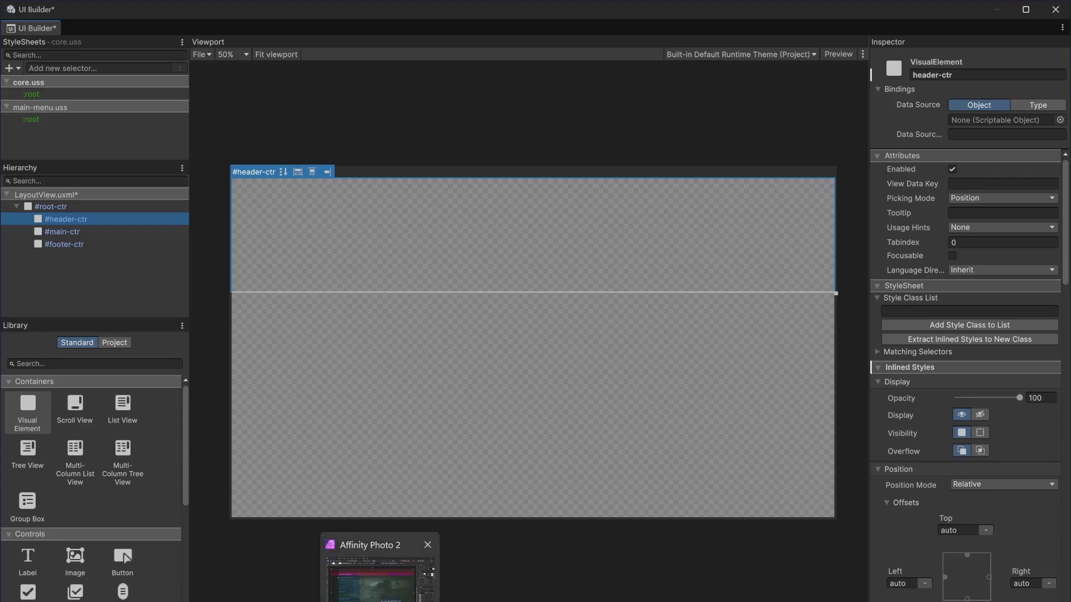
left_click(379, 577)
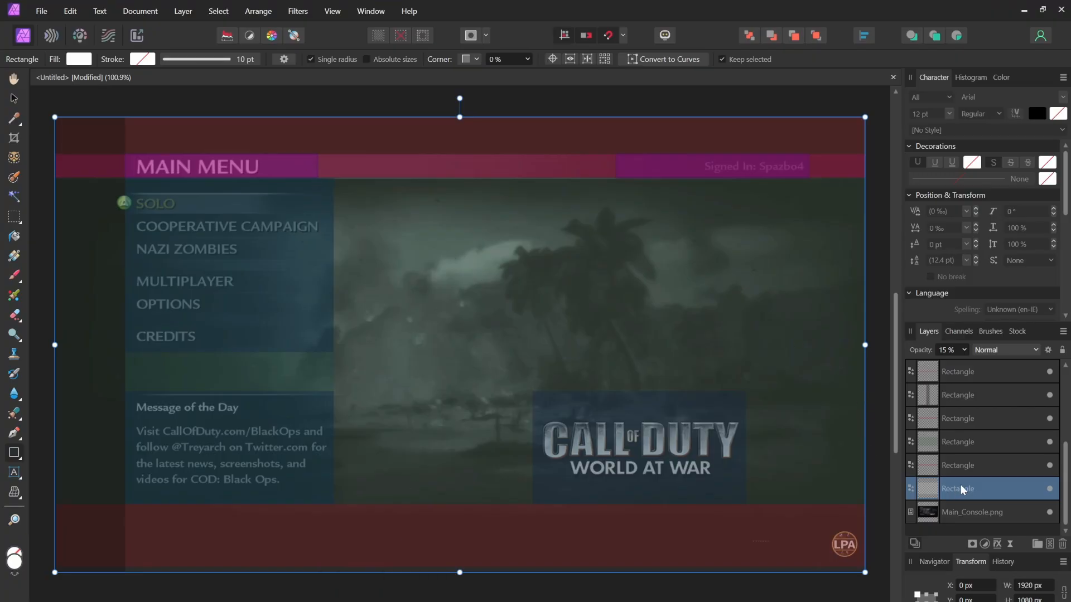
left_click(980, 419)
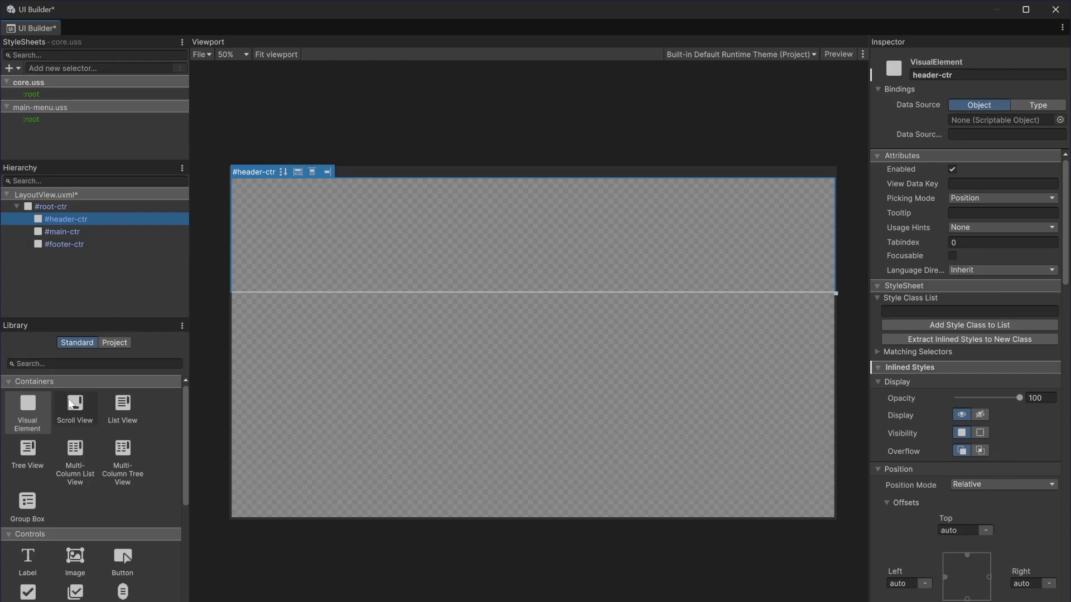
- Return to Unity's UI Builder and add a Visual Element inside header-ctr with two more Visual Elements nested inside it
left_click(31, 410)
left_click_drag(30, 411, 79, 218)
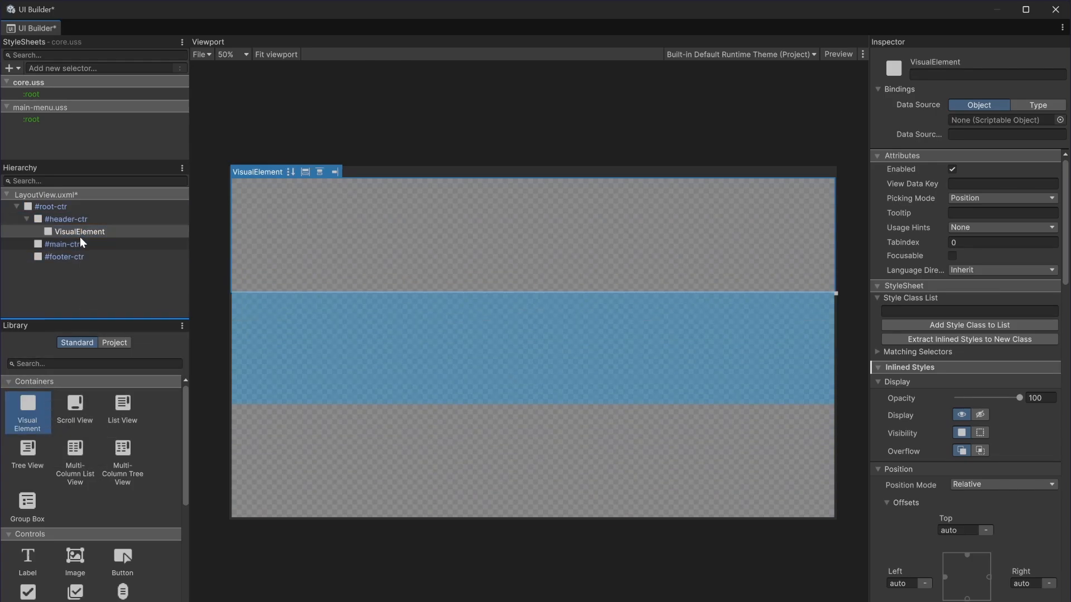
left_click_drag(25, 407, 84, 232)
left_click_drag(34, 406, 87, 242)
- Name the Visual Element directly inside header-ctr header-bar-ctr
left_click(89, 231)
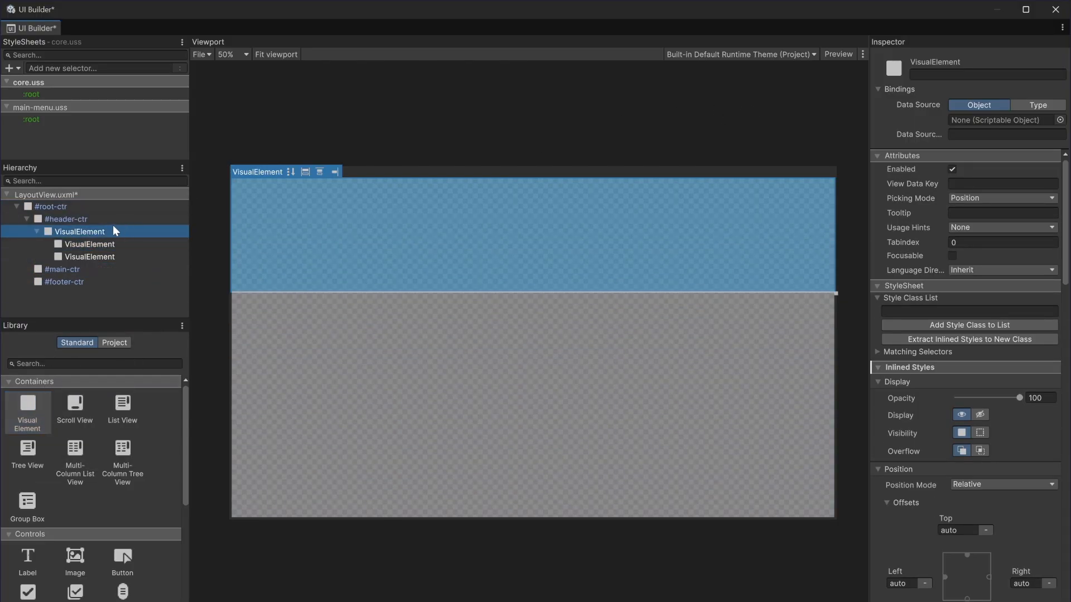
left_click(954, 77)
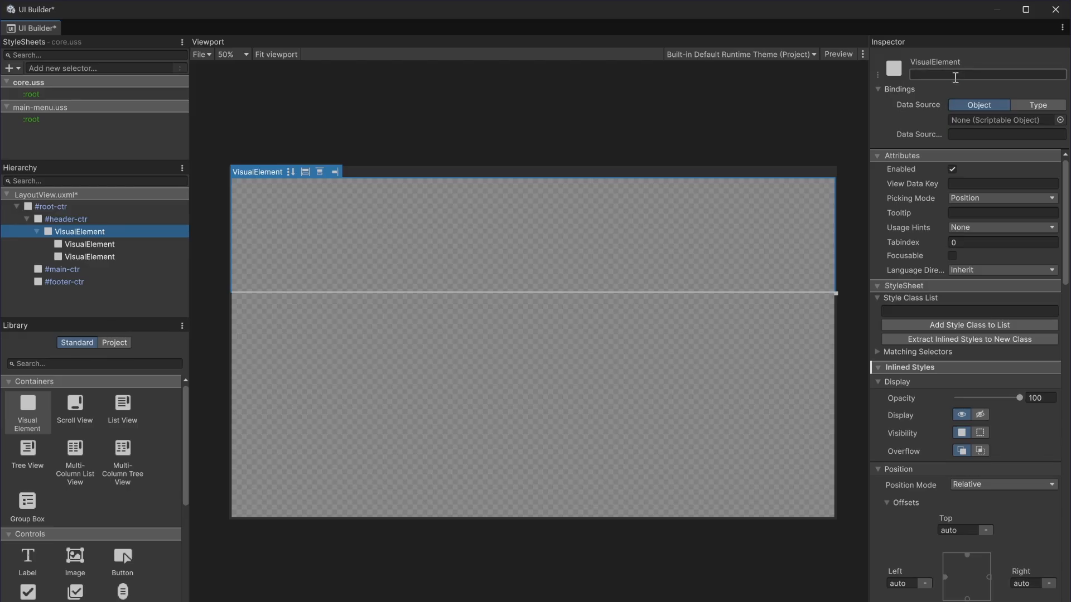
type("heaer")
key("BackSpace")
key("BackSpace")
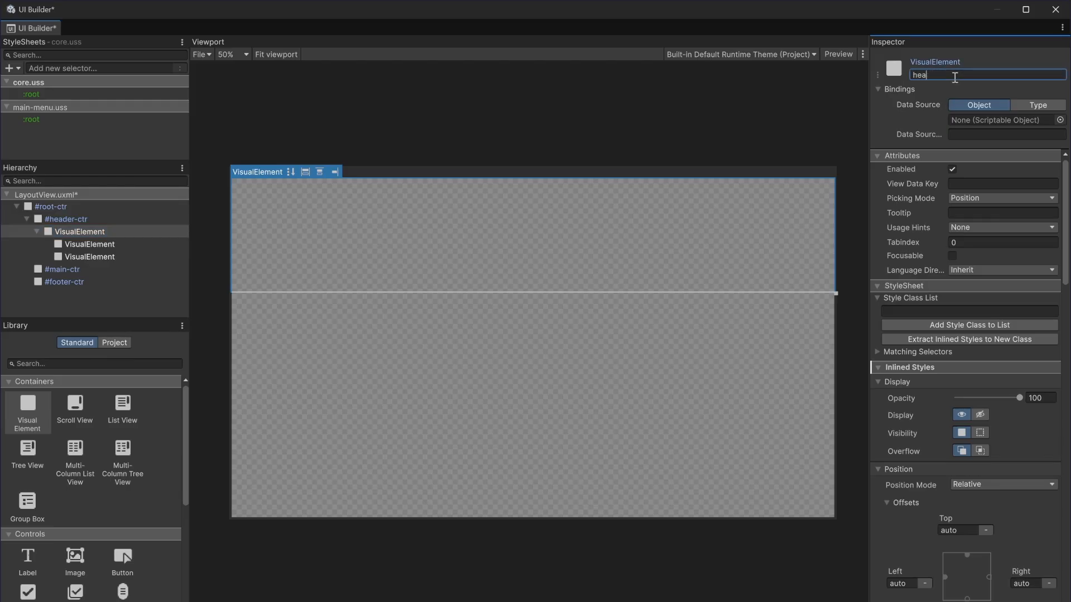
type("der-bar-ctr")
key("Return")
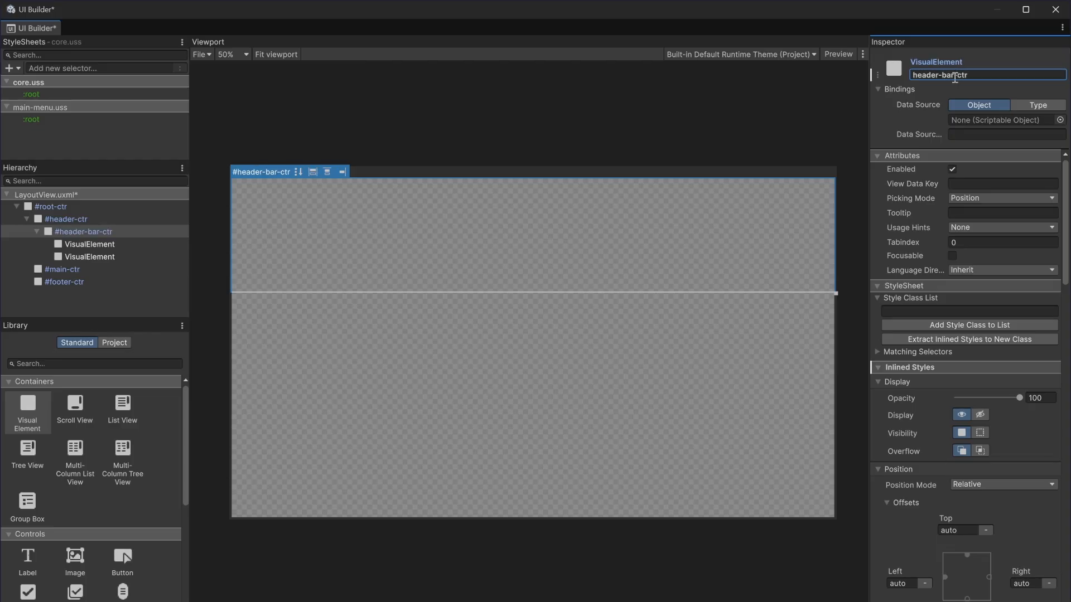
- Name the two Visual Elements inside header-bar-ctr menu-title-ctr and username-ctr, in that order
left_click(109, 240)
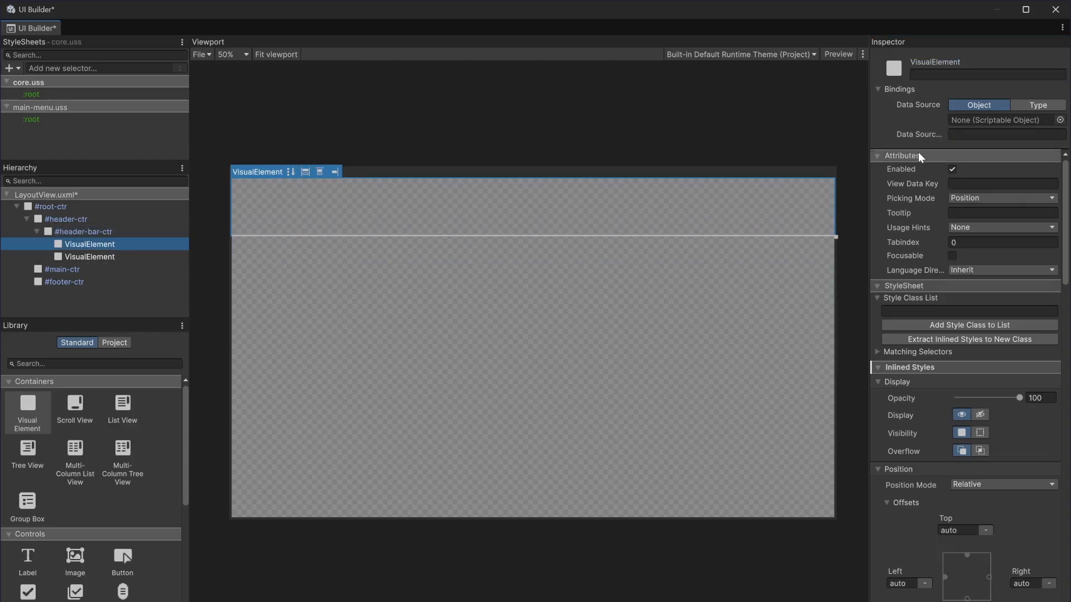
left_click(964, 75)
type("menu")
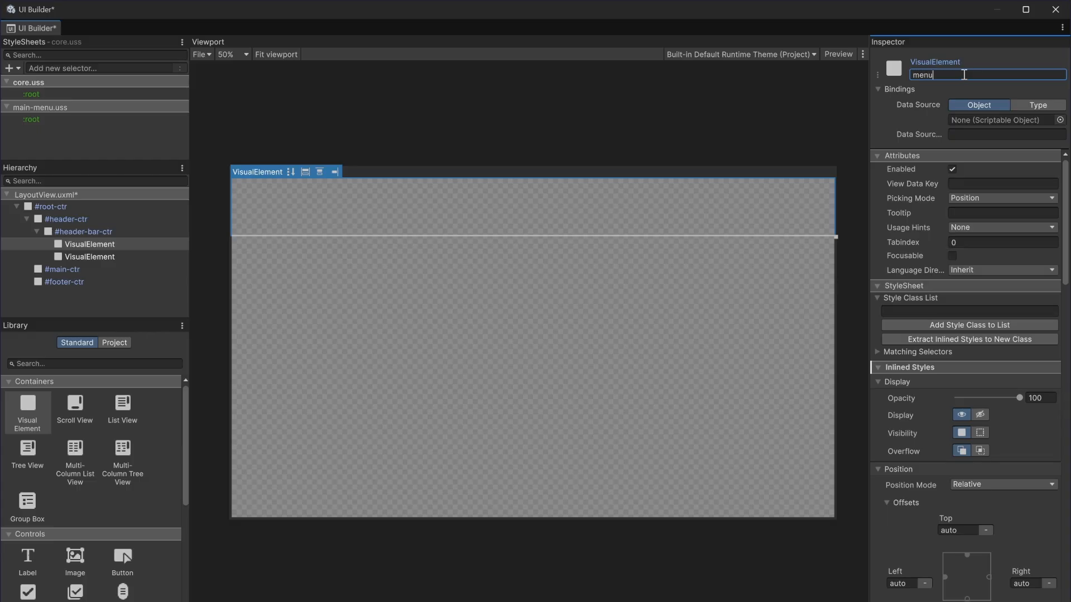
type("-title-ctr")
key("Return")
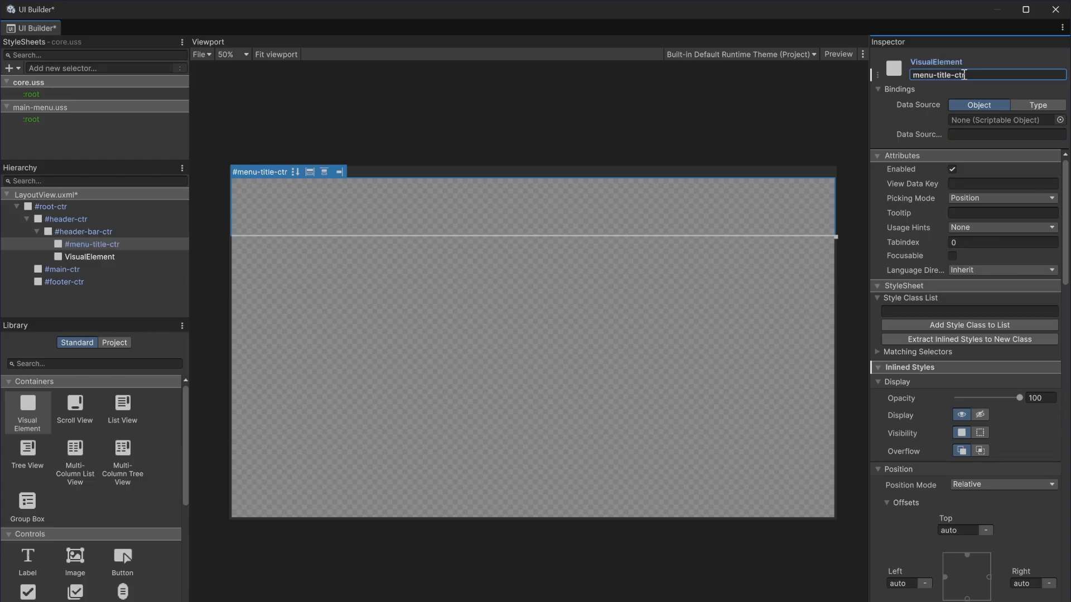
left_click(89, 256)
left_click(932, 77)
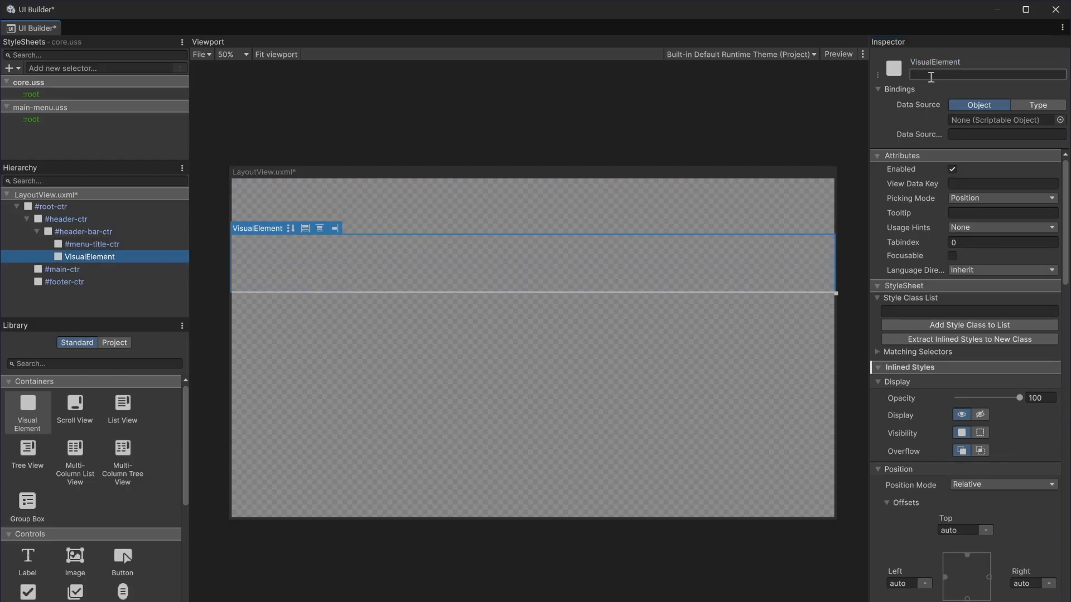
type("username-ctr")
key("Return")
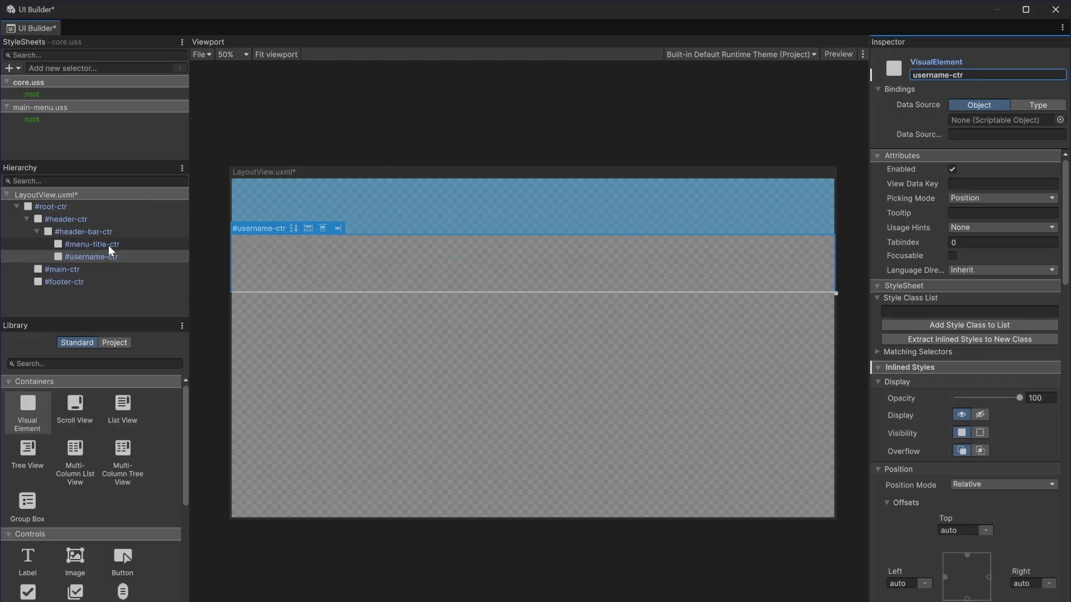
- Check the mockup's layout rectangles in Affinity Photo 2, return to Unity's UI Builder and add two Visual Elements inside main-ctr
left_click(107, 272)
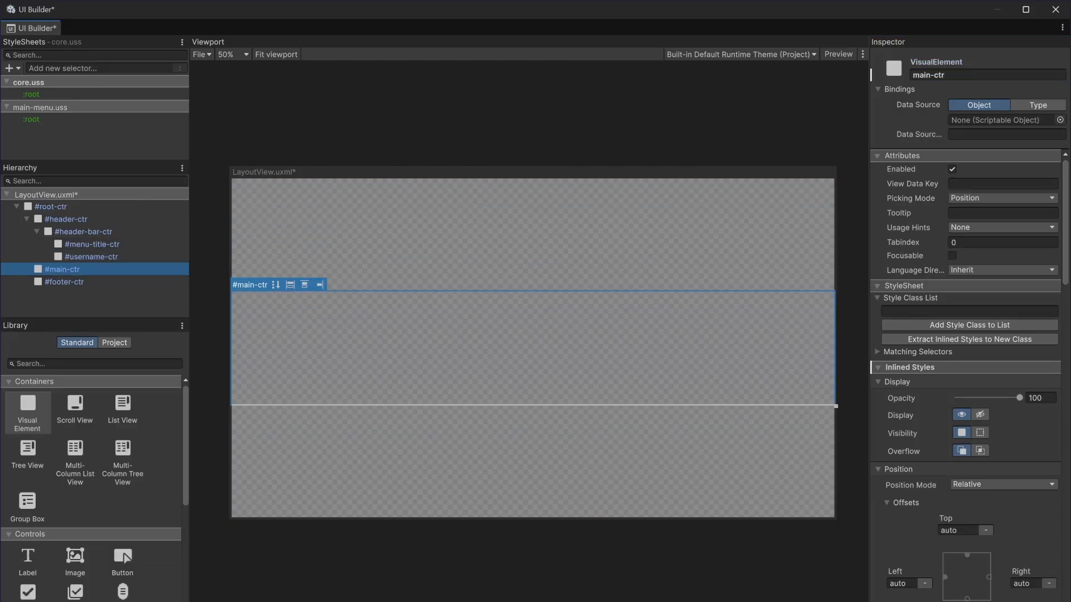
left_click(380, 600)
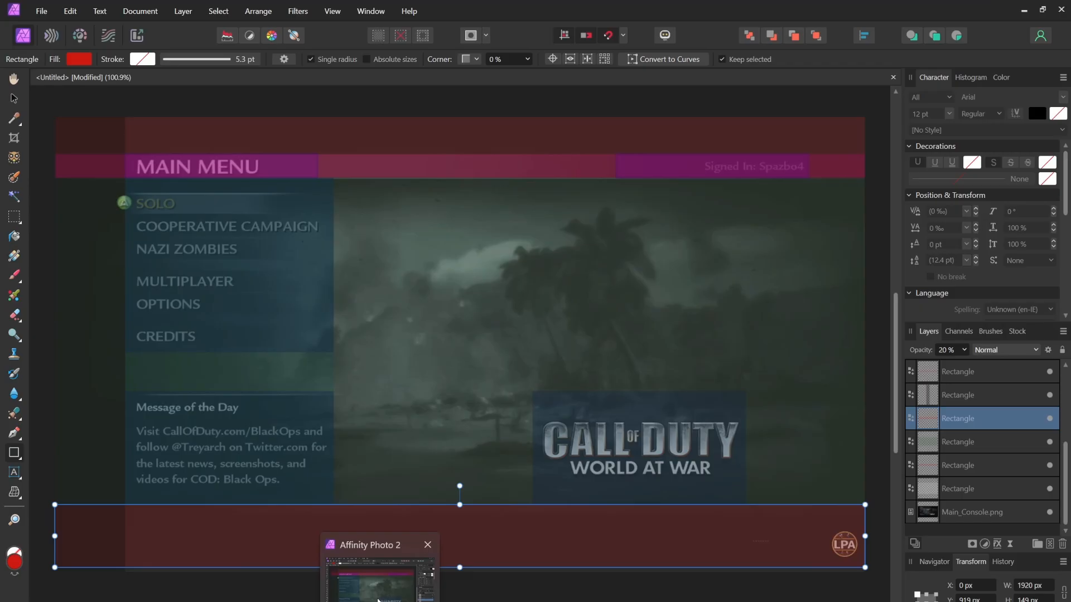
left_click(983, 449)
left_click(972, 467)
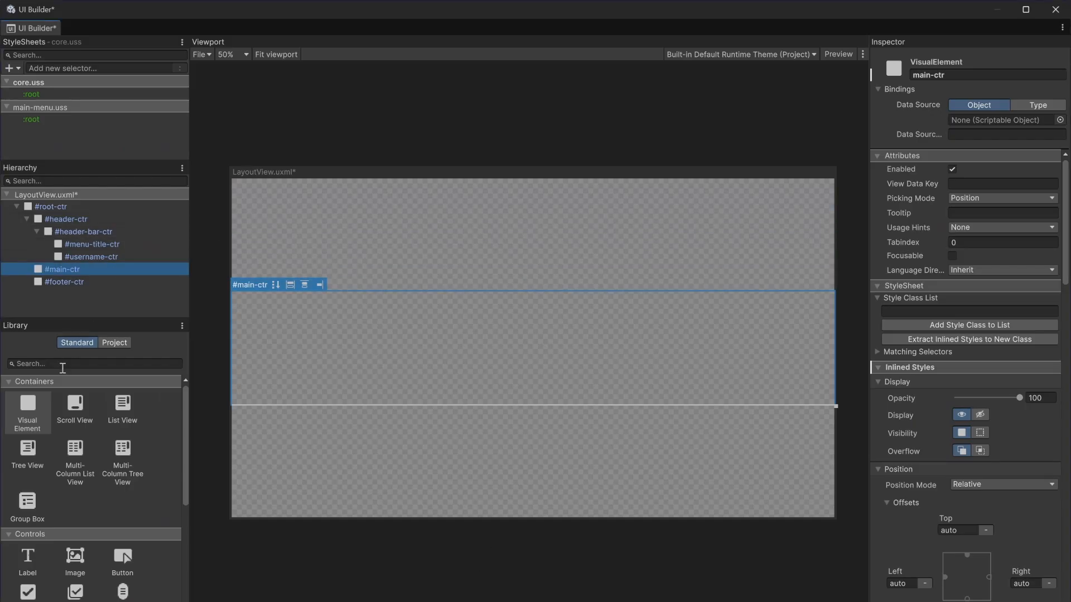
left_click_drag(28, 413, 79, 287)
- Name the two Visual Elements inside main-ctr left-ctr and right-ctr, in that order
left_click(942, 74)
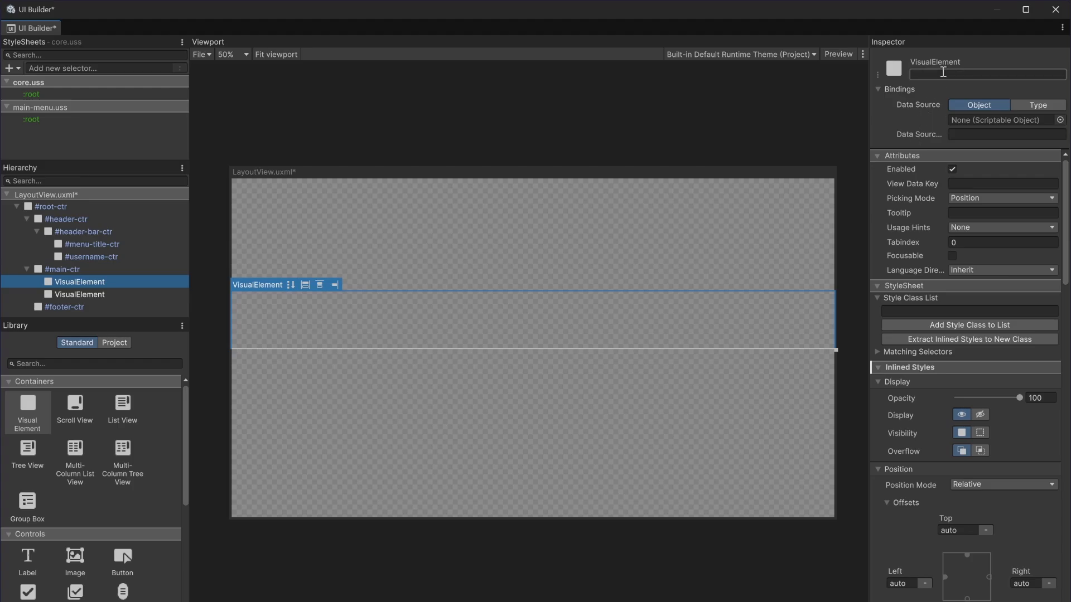
type("left-ct")
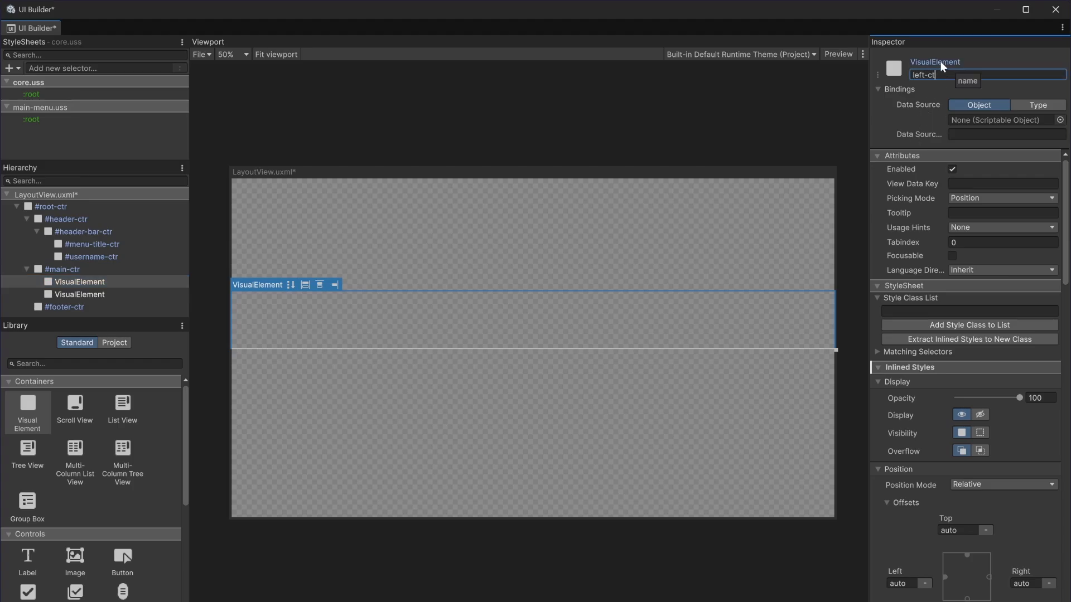
type("r")
key("Return")
left_click(62, 296)
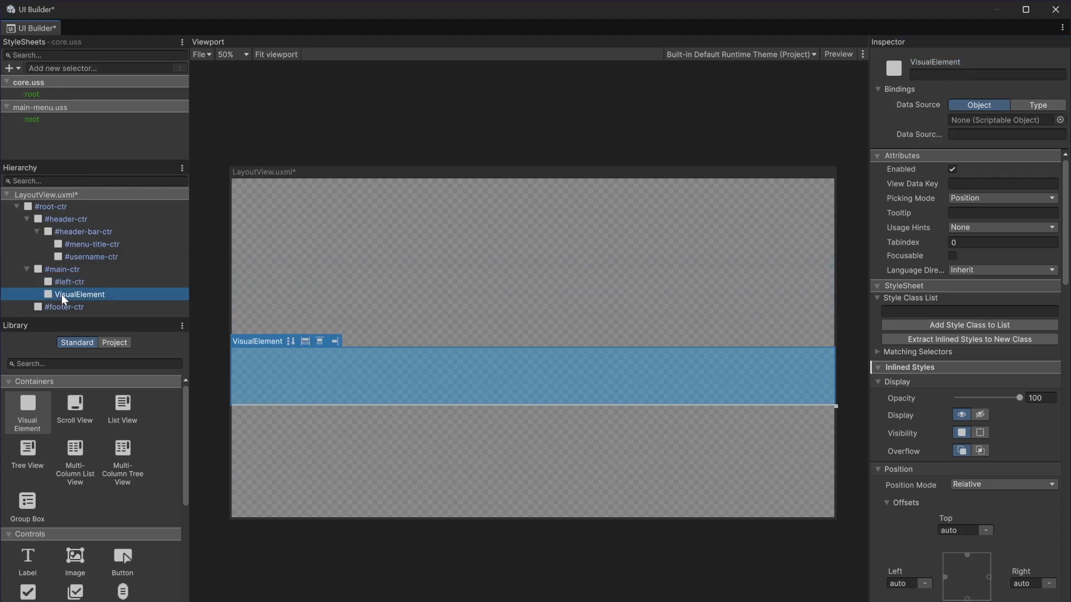
left_click(993, 75)
type("right")
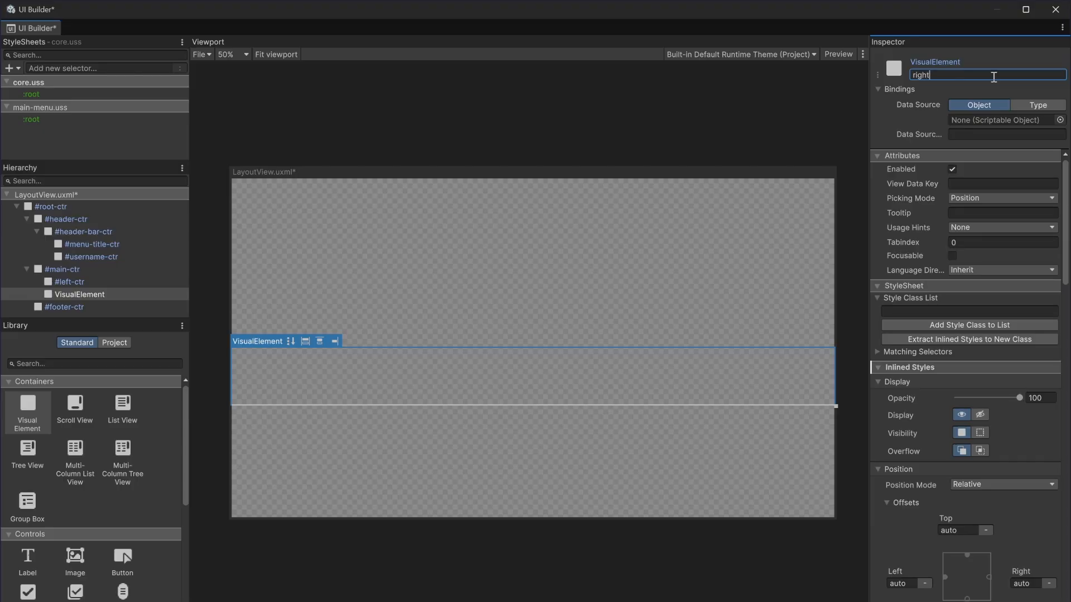
type("-ctr")
key("Return")
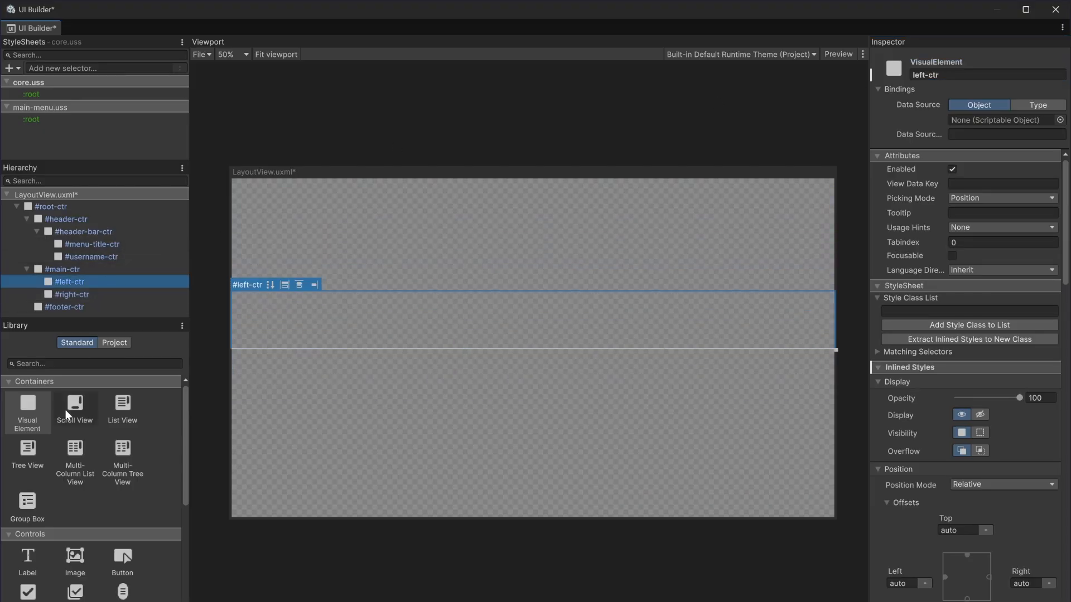
- Add a Visual Element inside left-ctr and name it menu-list-ctr
left_click_drag(33, 411, 76, 282)
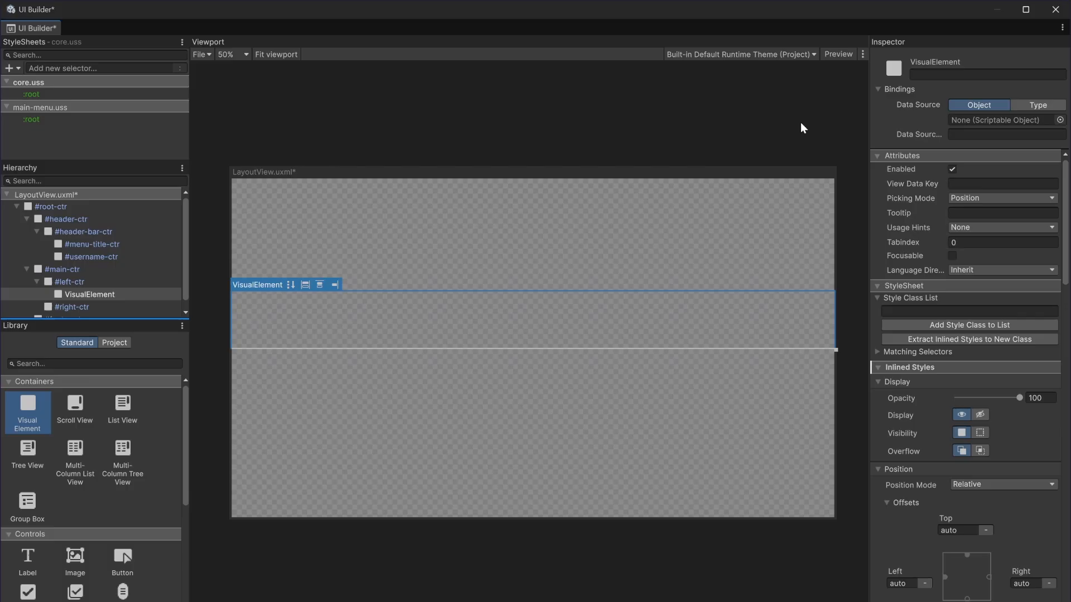
left_click(1015, 77)
type("but")
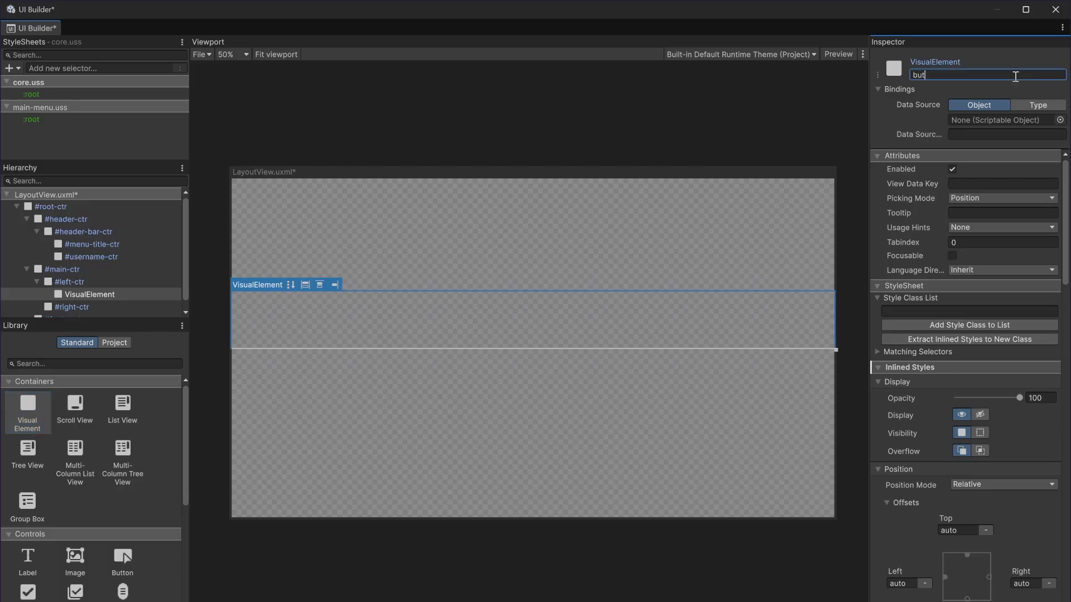
key("BackSpace")
key("BackSpace")
key("BackSpace")
type("menu-list-ctr")
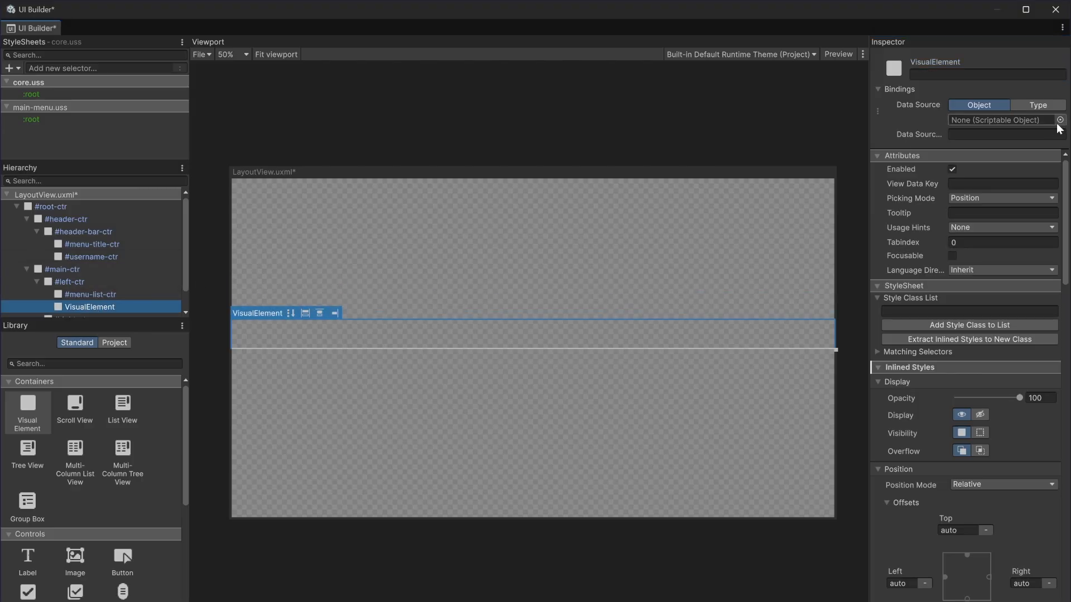
- Add a second Visual Element inside left-ctr, below menu-list-ctr, and name it motd-ctr
left_click(1024, 75)
type("mo")
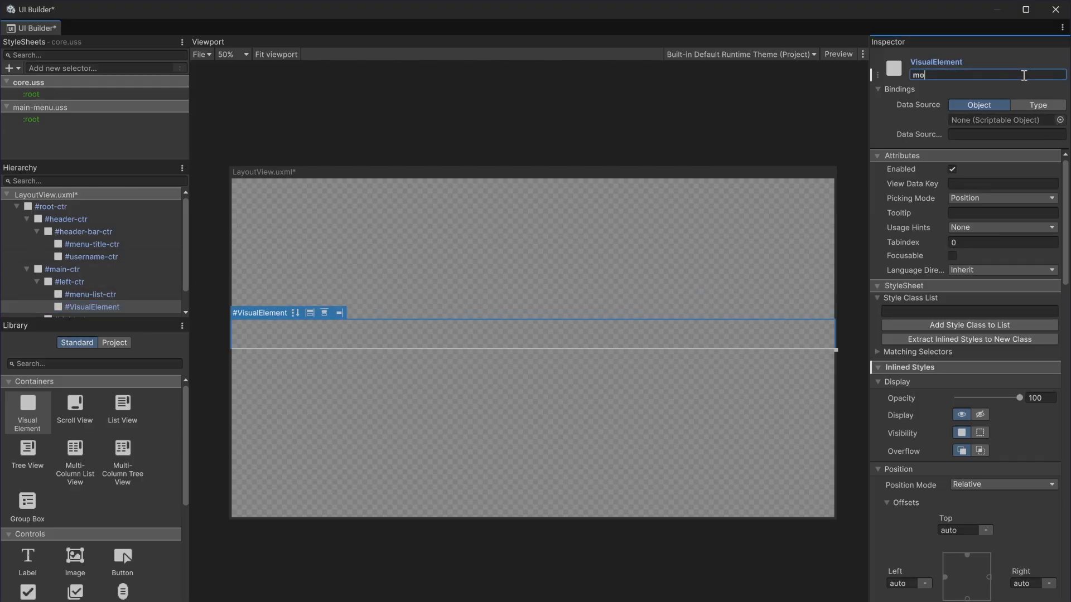
type("td-ctr")
key("Return")
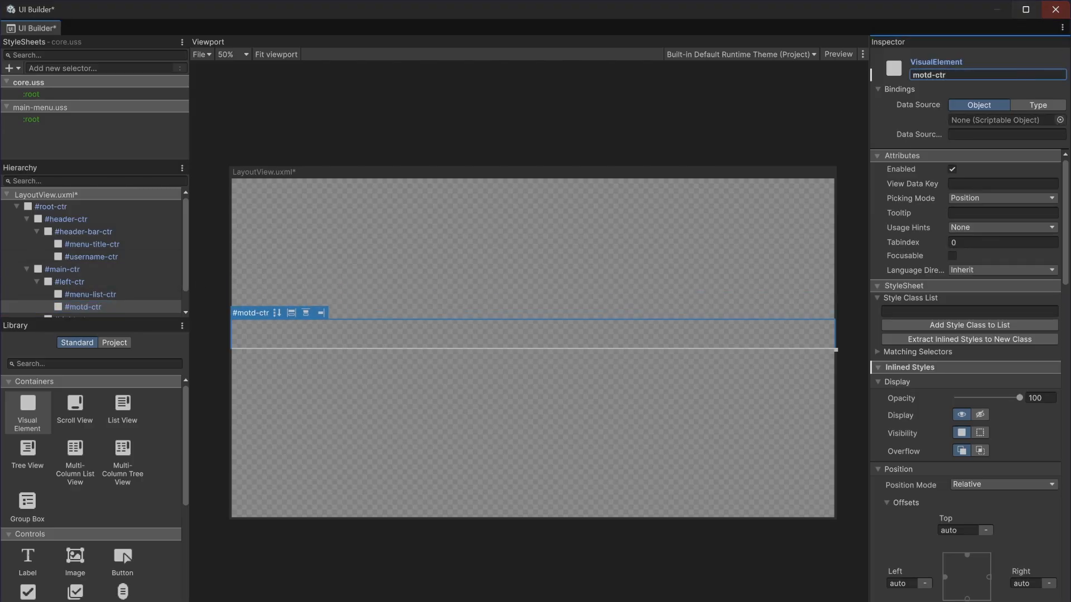
- Add a Visual Element inside right-ctr and name it logo-ctr
scroll(160, 262, "down", 1)
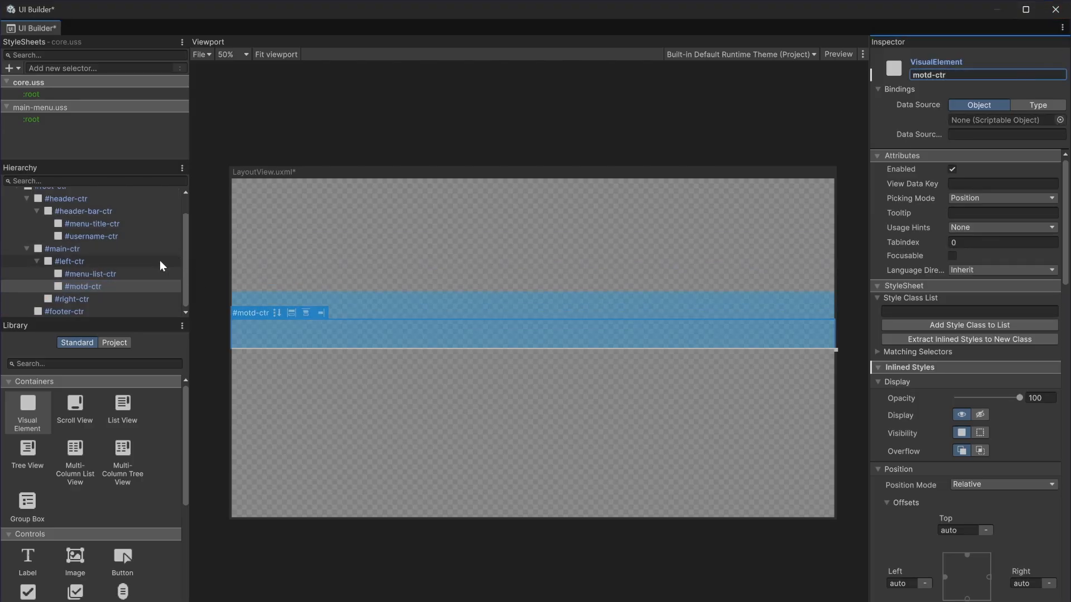
left_click(105, 296)
left_click_drag(41, 400, 72, 298)
left_click(988, 76)
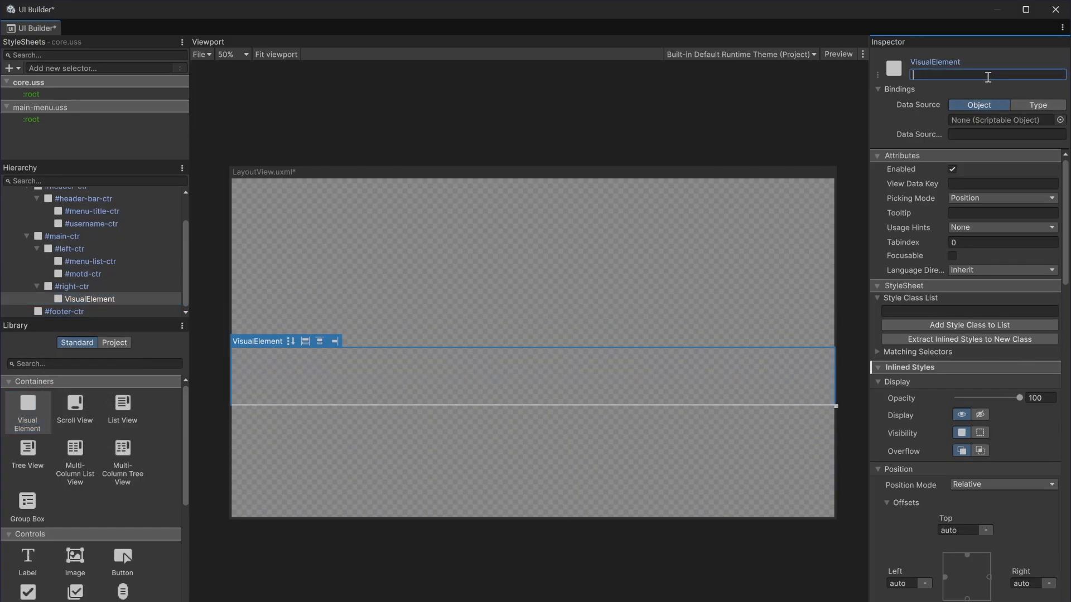
type("logo-ctr")
key("Return")
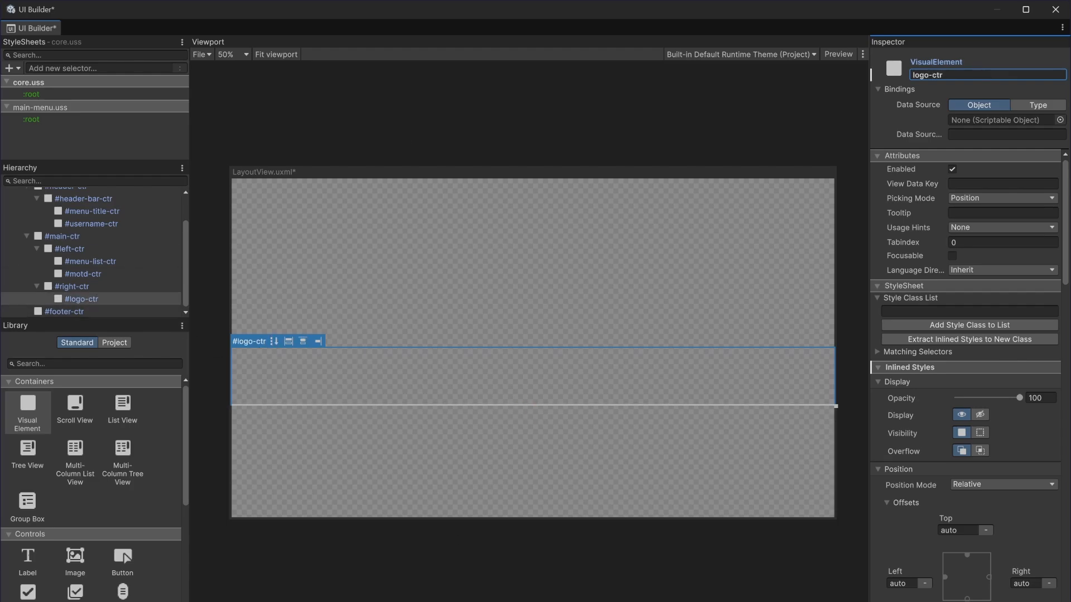
- Compare the element hierarchy with the mockup in Affinity Photo 2, return to Unity's UI Builder and select root-ctr
left_click(390, 574)
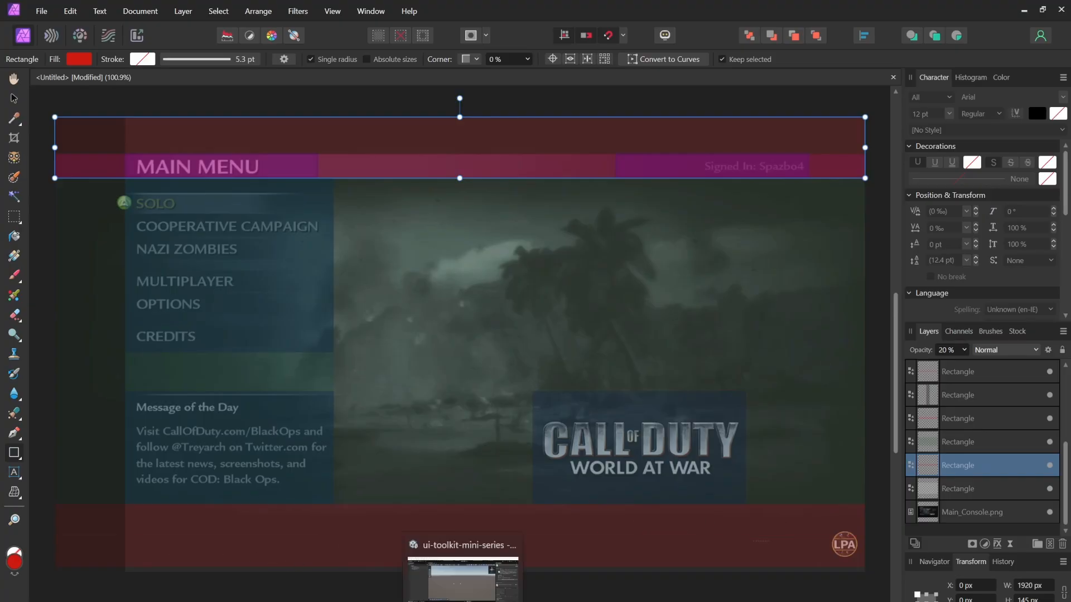
left_click(465, 601)
left_click(147, 270)
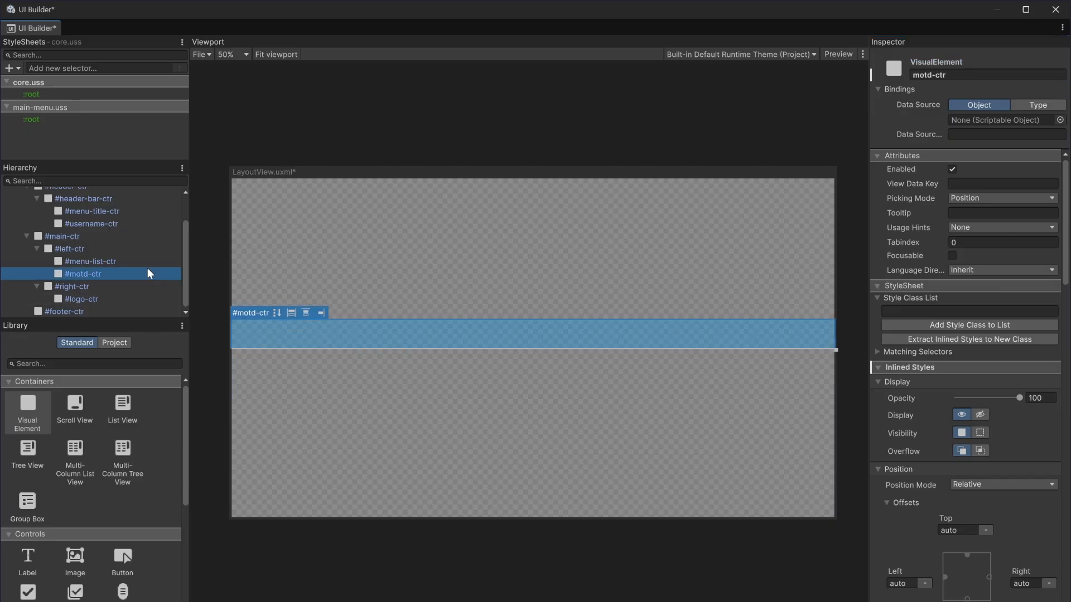
scroll(145, 272, "up", 2)
left_click(100, 227)
left_click(88, 207)
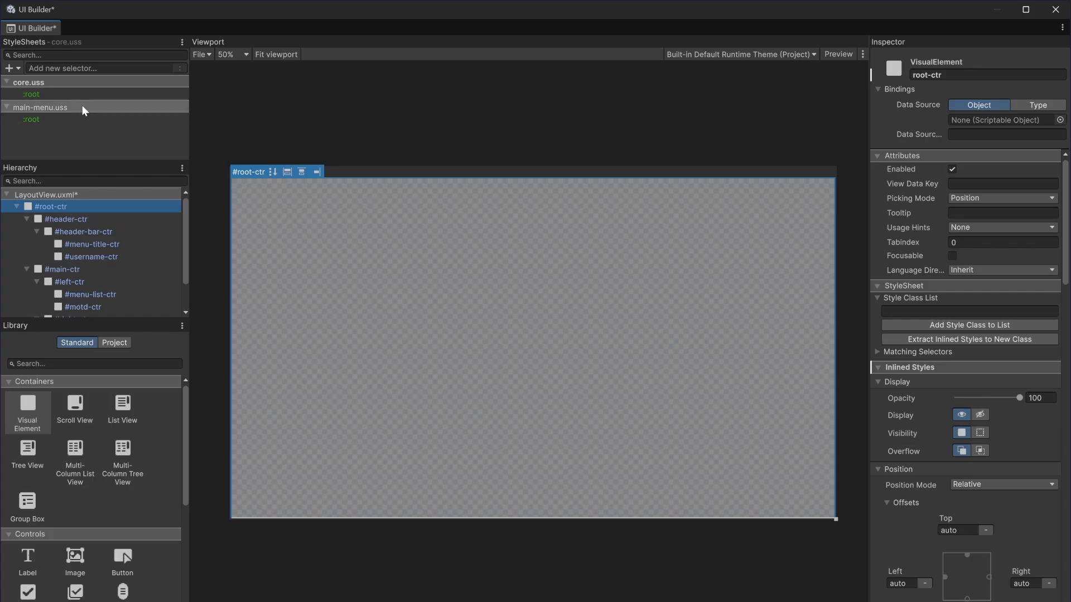
- Examine root-ctr's inlined display, position, flex, align, size and spacing settings
scroll(980, 334, "down", 3)
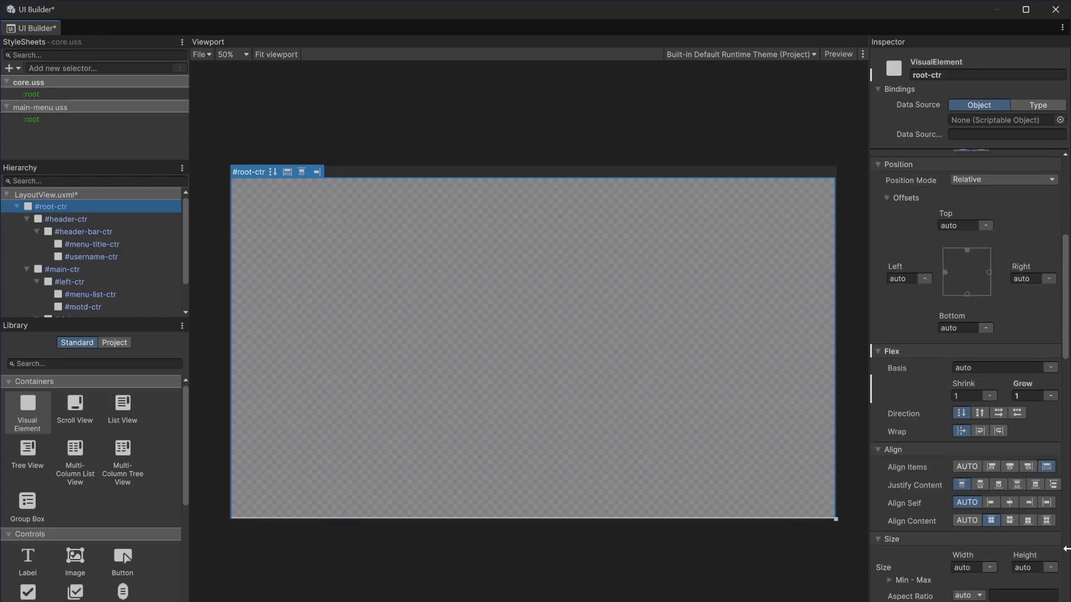
scroll(968, 466, "down", 5)
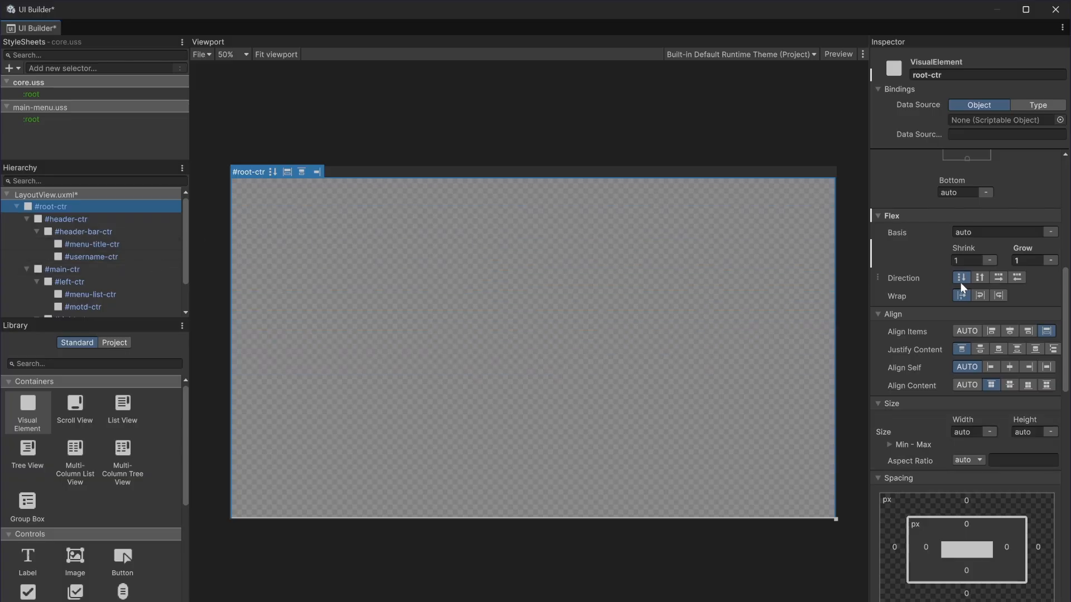
scroll(943, 313, "down", 7)
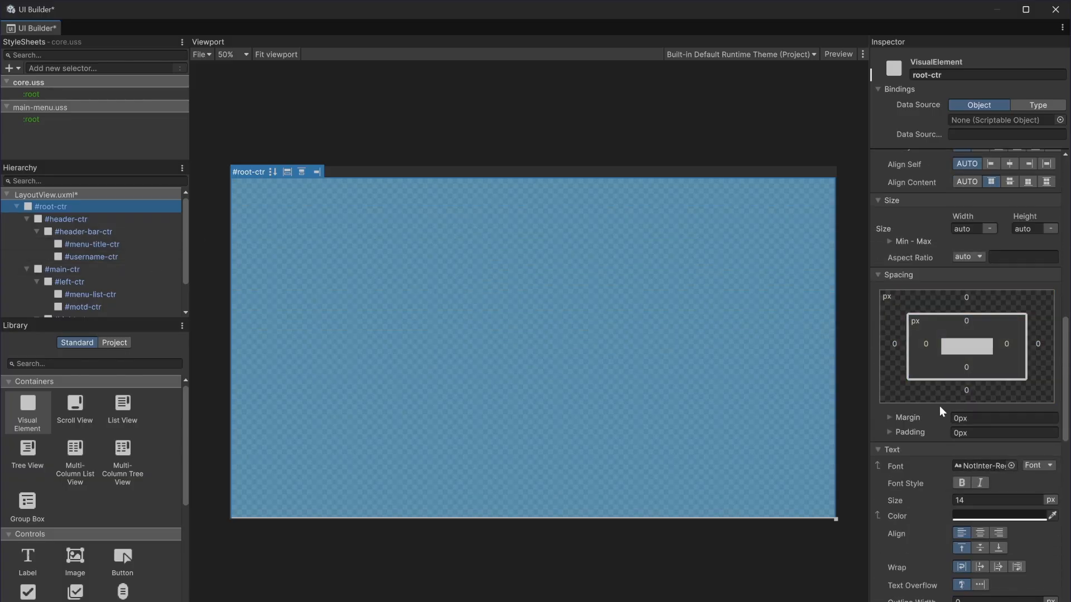
scroll(959, 403, "up", 15)
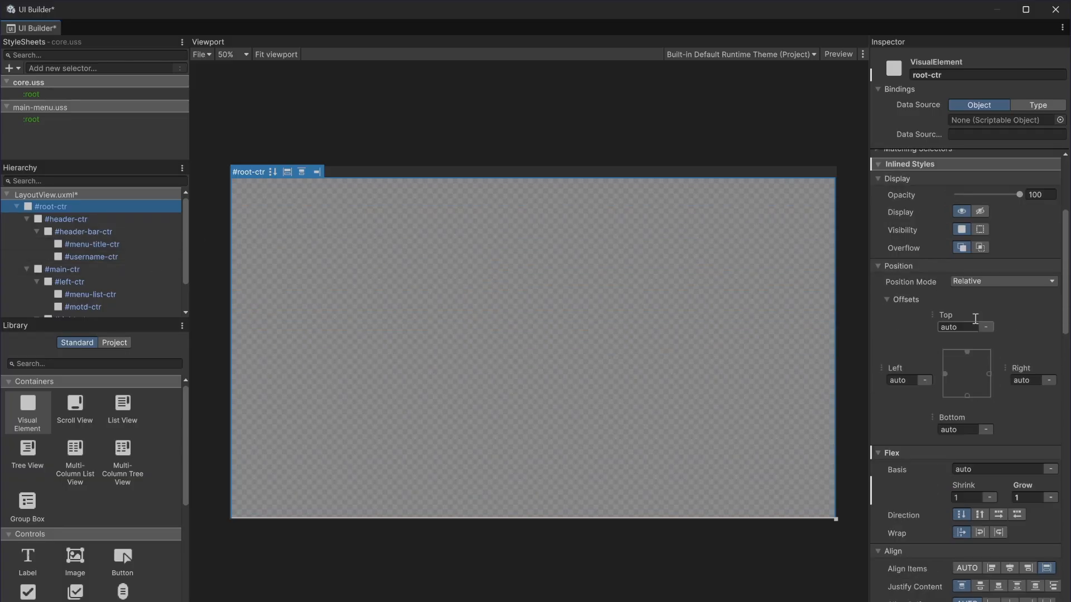
scroll(974, 319, "up", 6)
scroll(965, 421, "down", 4)
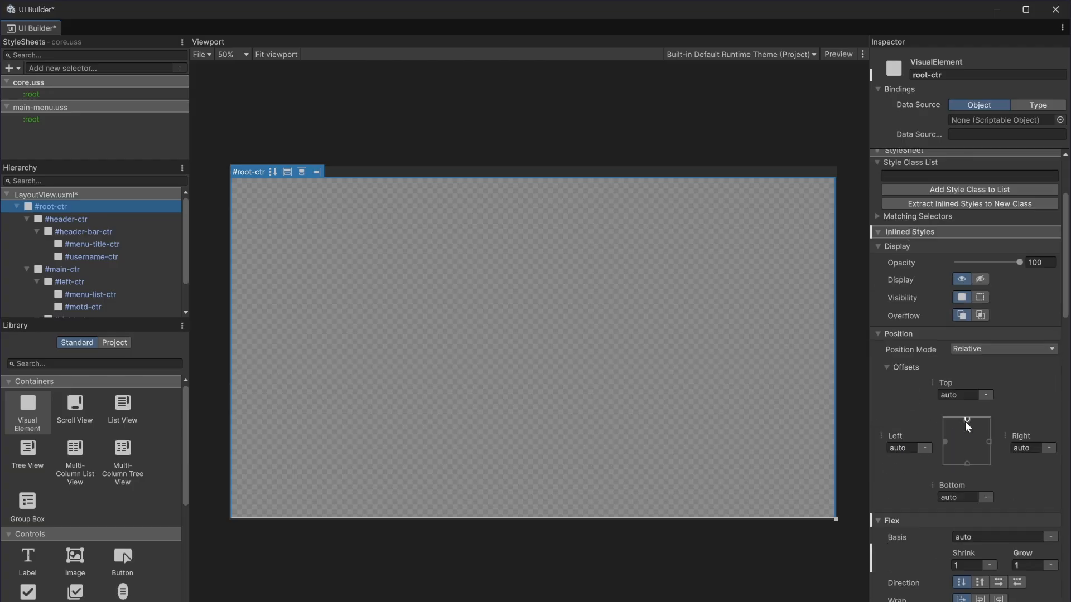
scroll(983, 420, "down", 4)
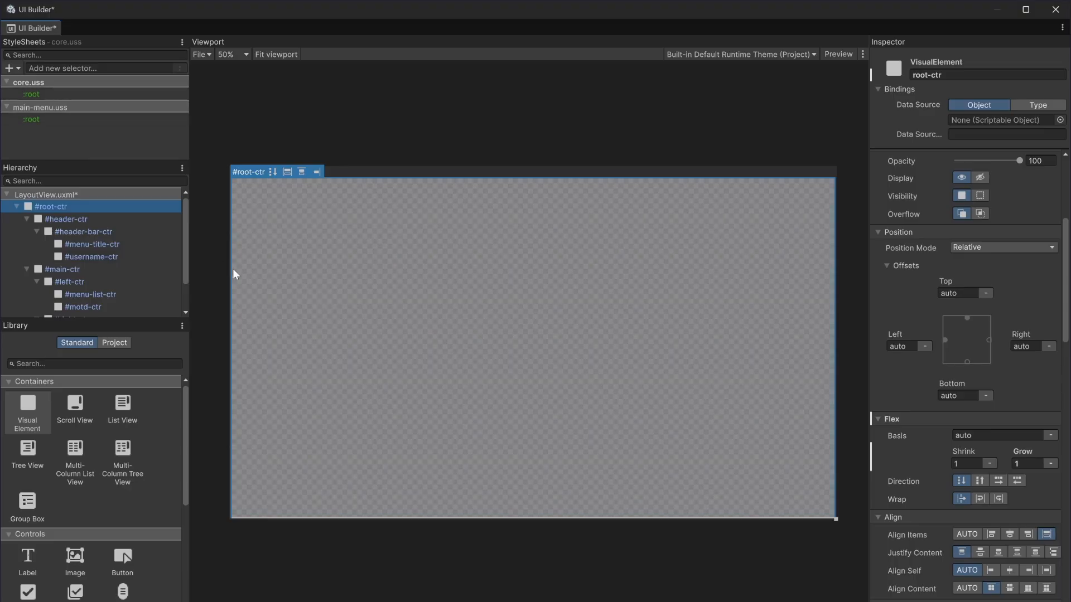
scroll(920, 457, "down", 5)
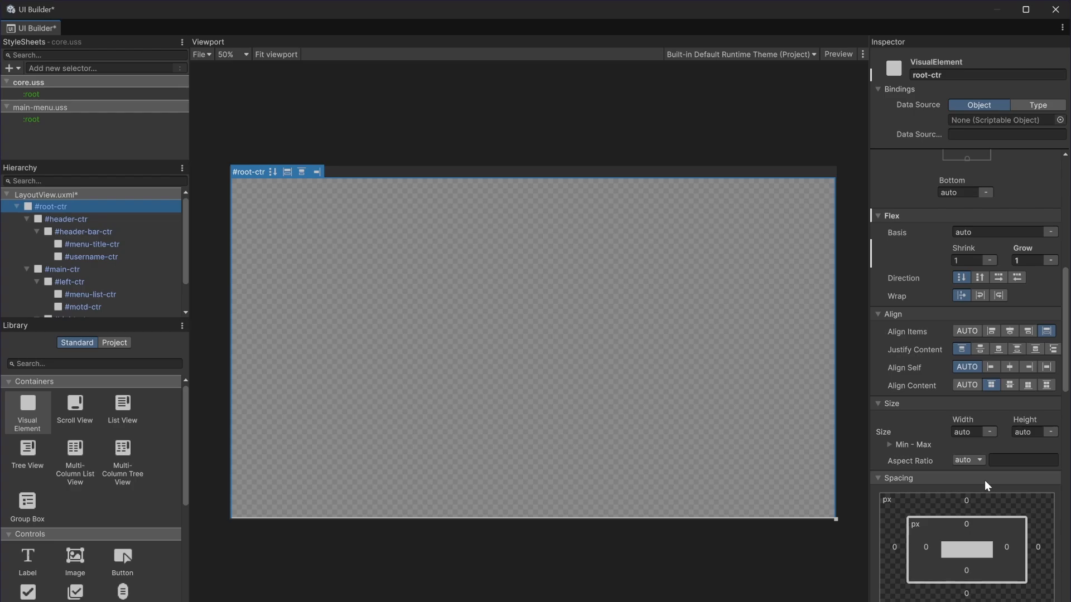
scroll(984, 480, "down", 3)
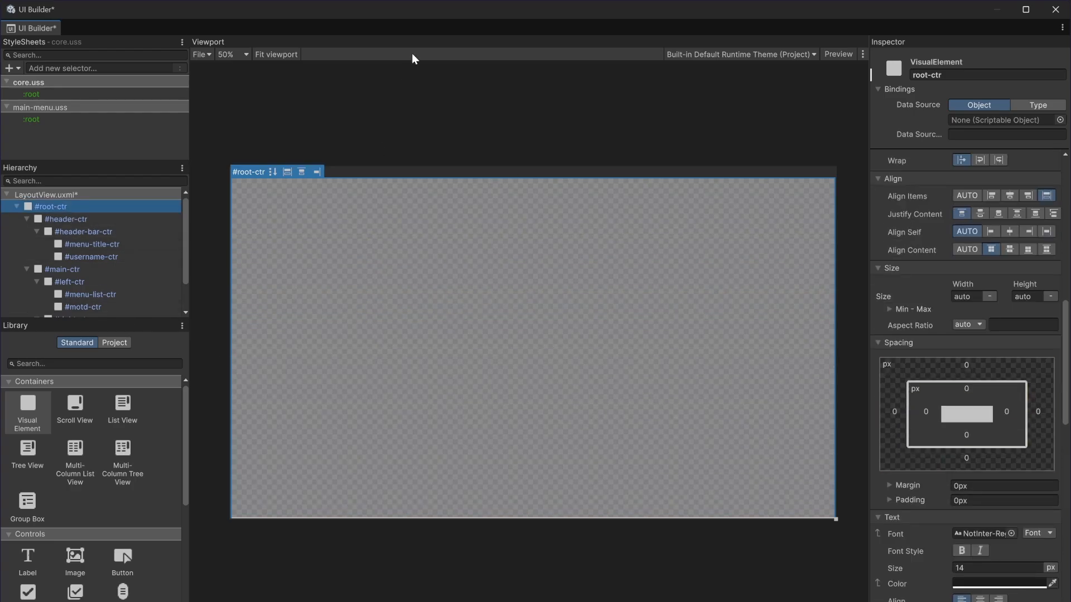
- Collapse the core.uss and main-menu.uss style sheets and keep root-ctr selected in the hierarchy
left_click(7, 83)
left_click(6, 95)
left_click(90, 208)
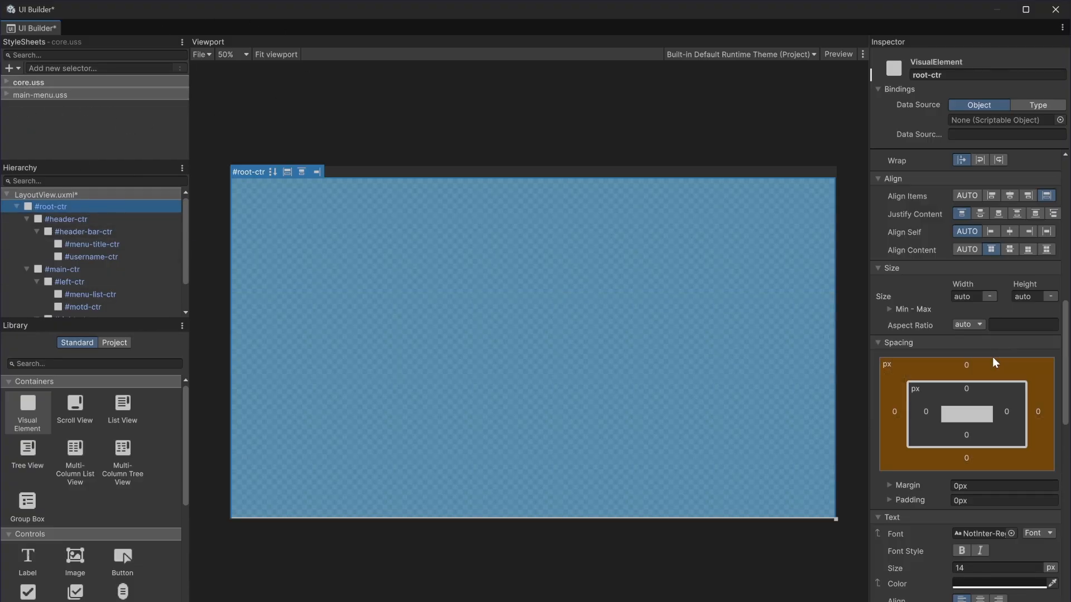
- Set header-ctr's background color to opaque black (000000)
scroll(992, 357, "down", 3)
key("Down")
scroll(1012, 332, "down", 7)
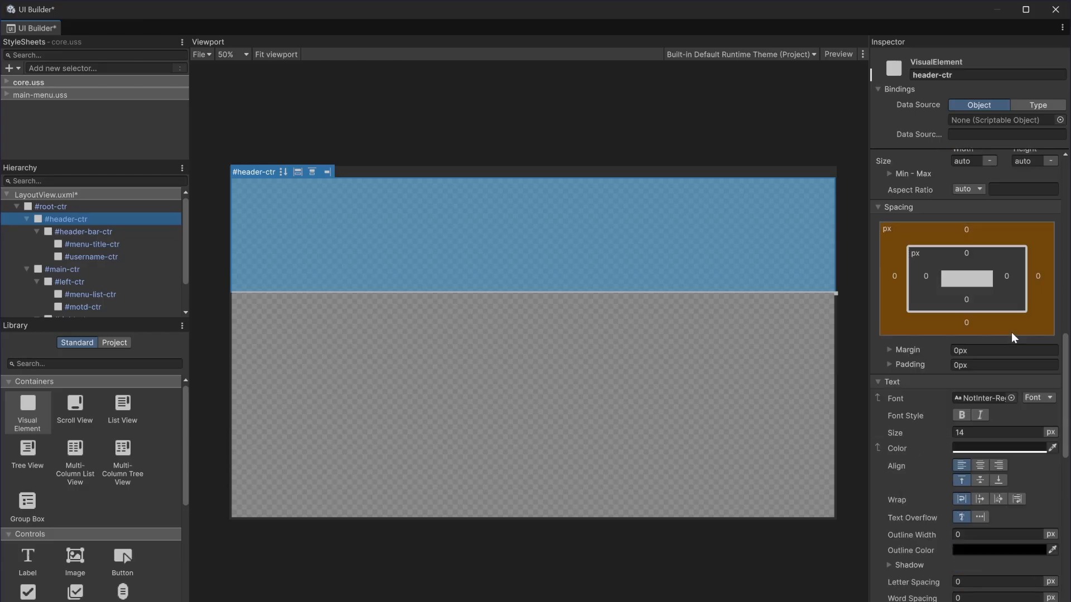
scroll(954, 357, "down", 9)
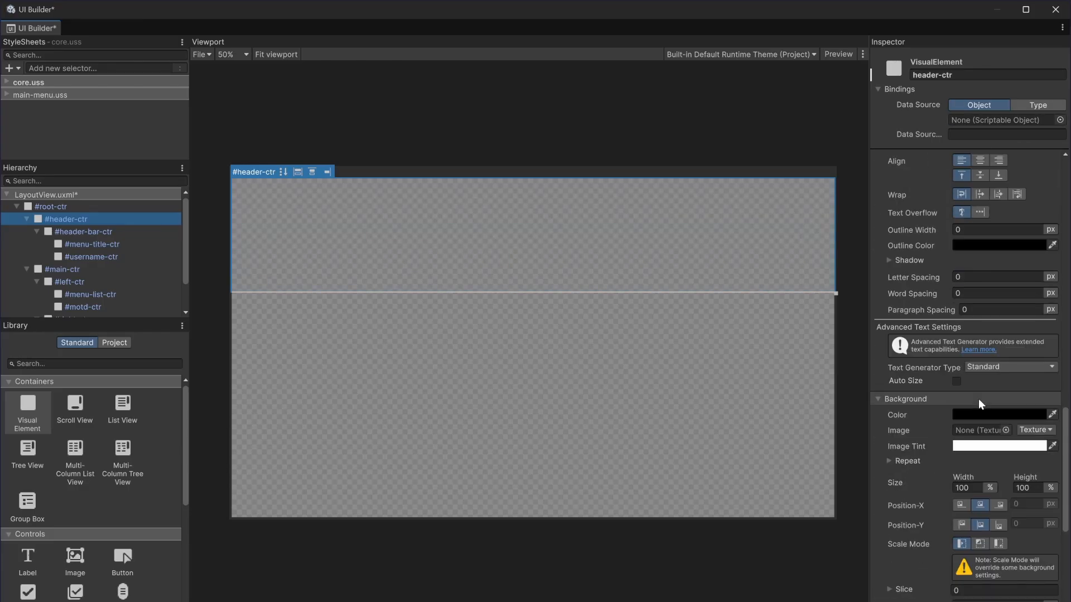
left_click(965, 416)
left_click_drag(1026, 355, 962, 399)
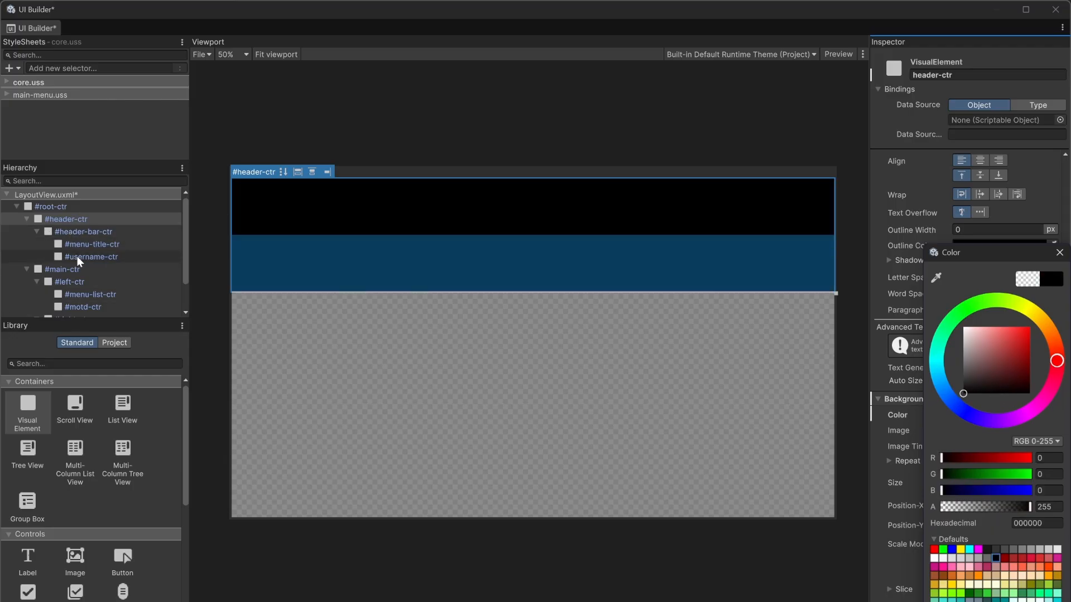
- Set main-ctr's background color to bright green (19FF2E)
left_click(77, 271)
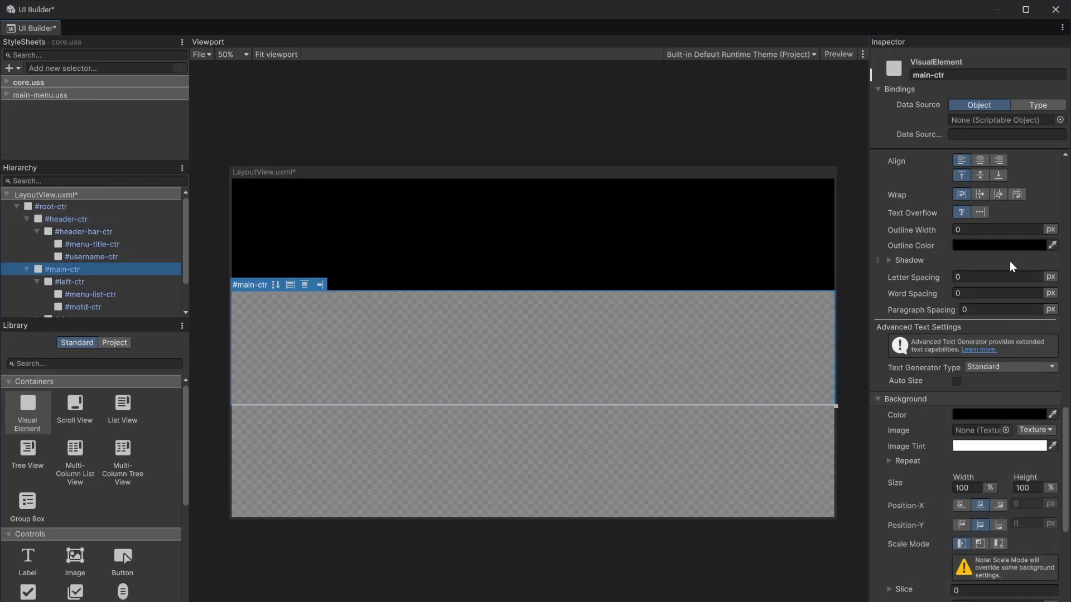
left_click(975, 414)
mouse_move(999, 360)
left_mouse_down()
mouse_move(964, 330)
mouse_move(962, 313)
mouse_move(1023, 324)
left_mouse_up()
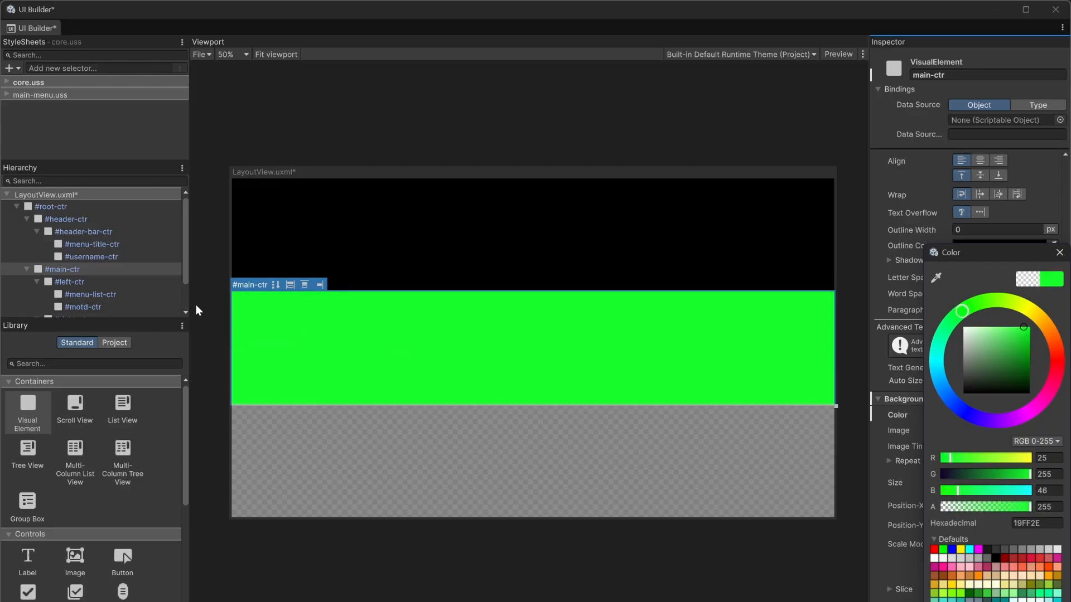
- Set footer-ctr's background color to opaque black (000000) and close the color picker
scroll(137, 292, "down", 2)
left_click(122, 289)
left_click(77, 310)
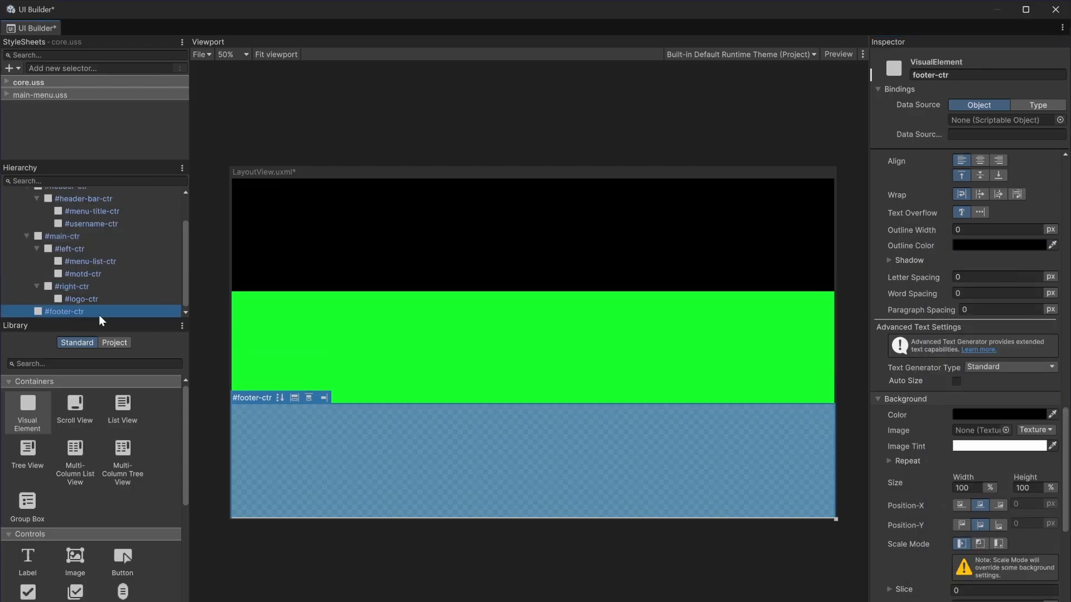
left_click(998, 415)
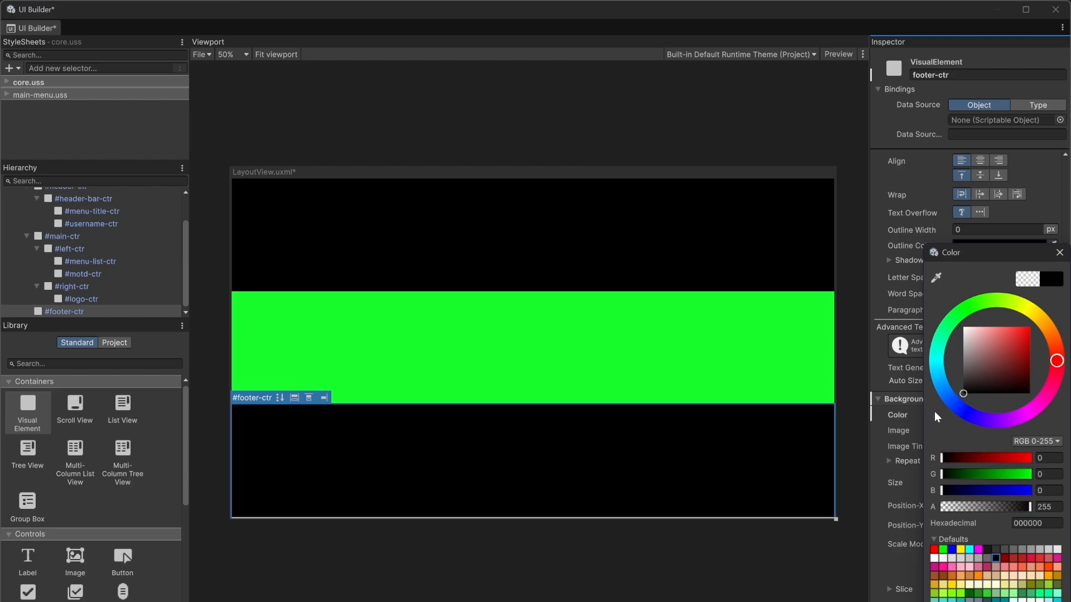
left_click(1059, 253)
- Set header-bar-ctr's background color to blue (056FFF)
scroll(84, 242, "up", 2)
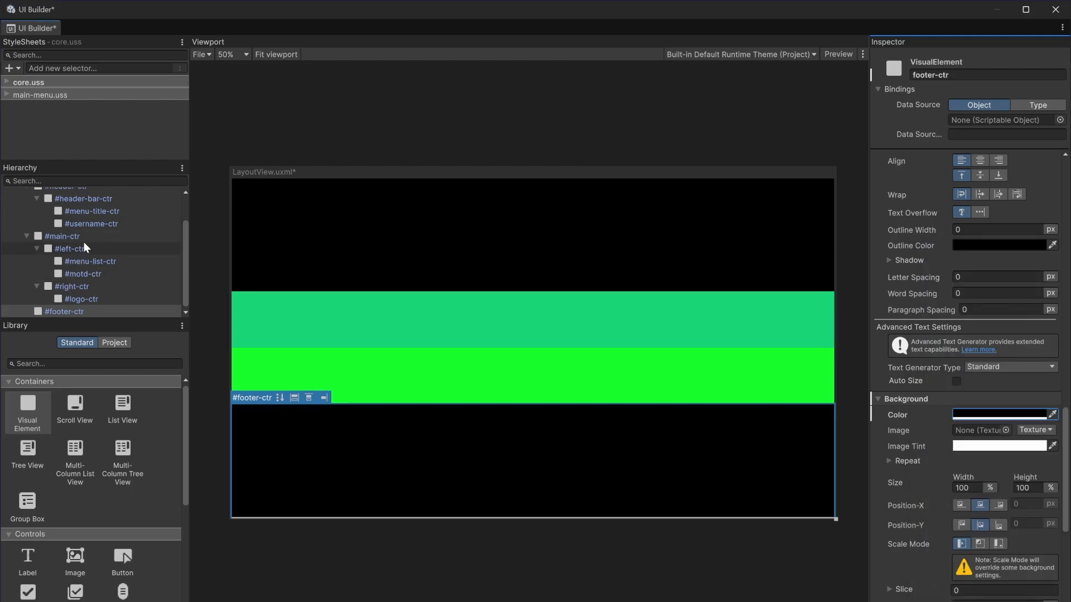
left_click(88, 233)
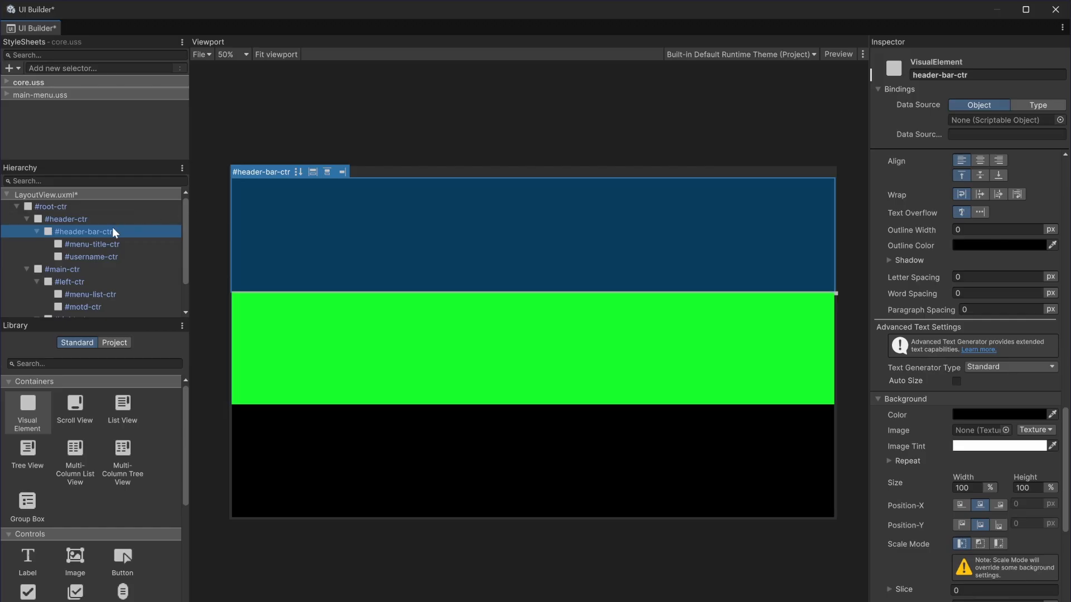
left_click(1007, 414)
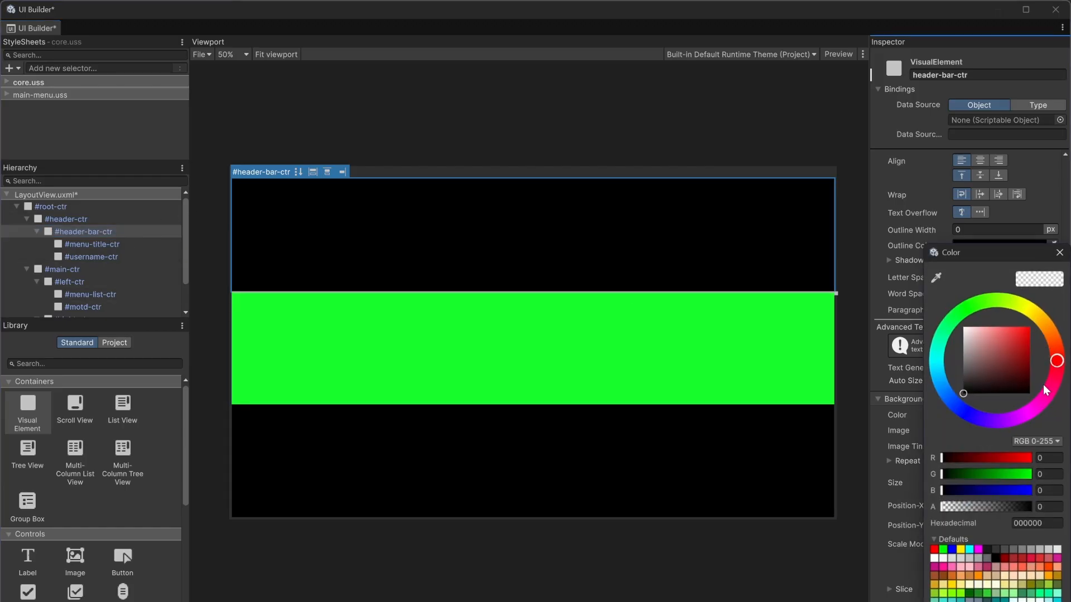
left_click(946, 395)
left_click(1030, 327)
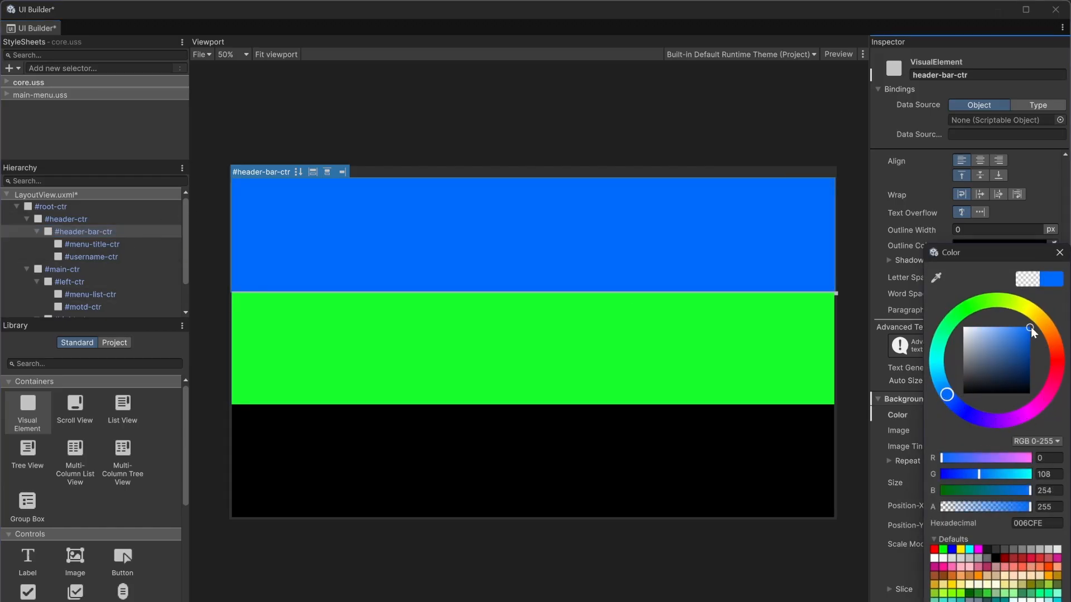
mouse_move(1030, 327)
left_mouse_down()
mouse_move(1000, 324)
mouse_move(1032, 327)
left_mouse_up()
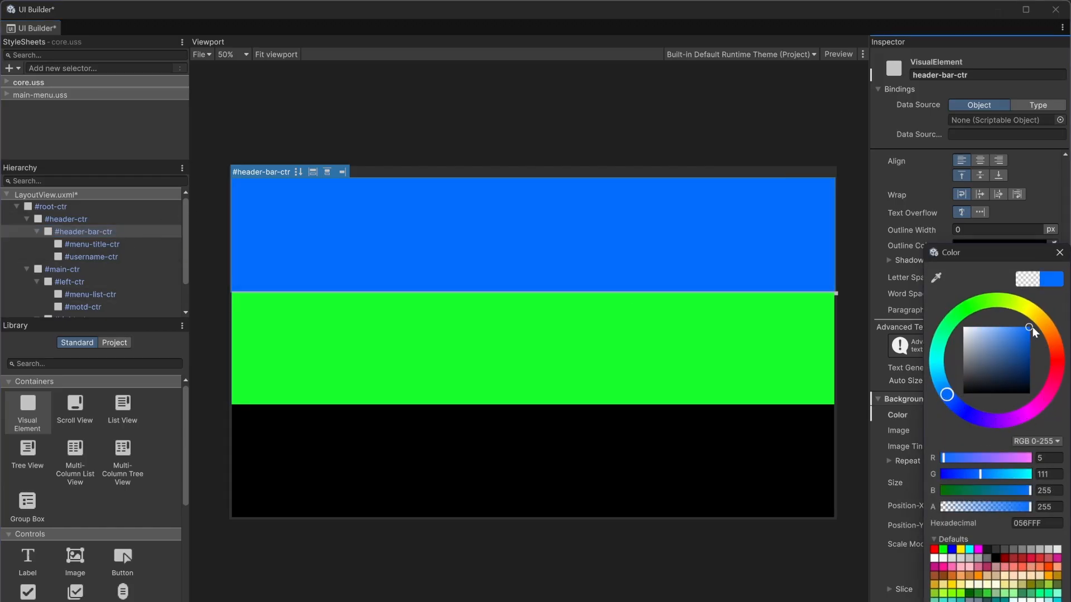
- Set menu-title-ctr's background color to a fully saturated violet
left_click(126, 244)
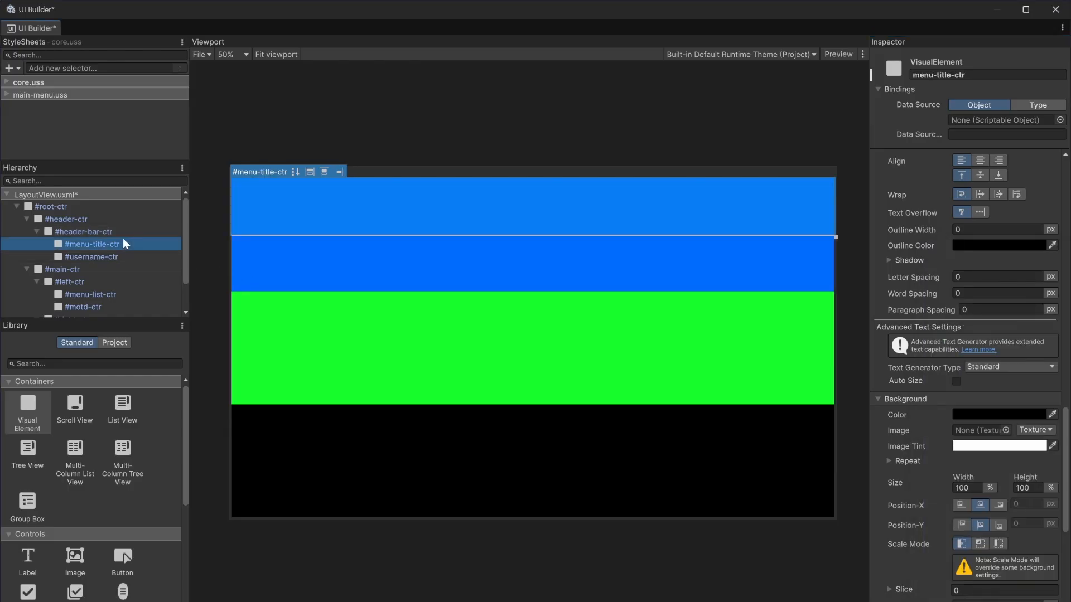
left_click(967, 413)
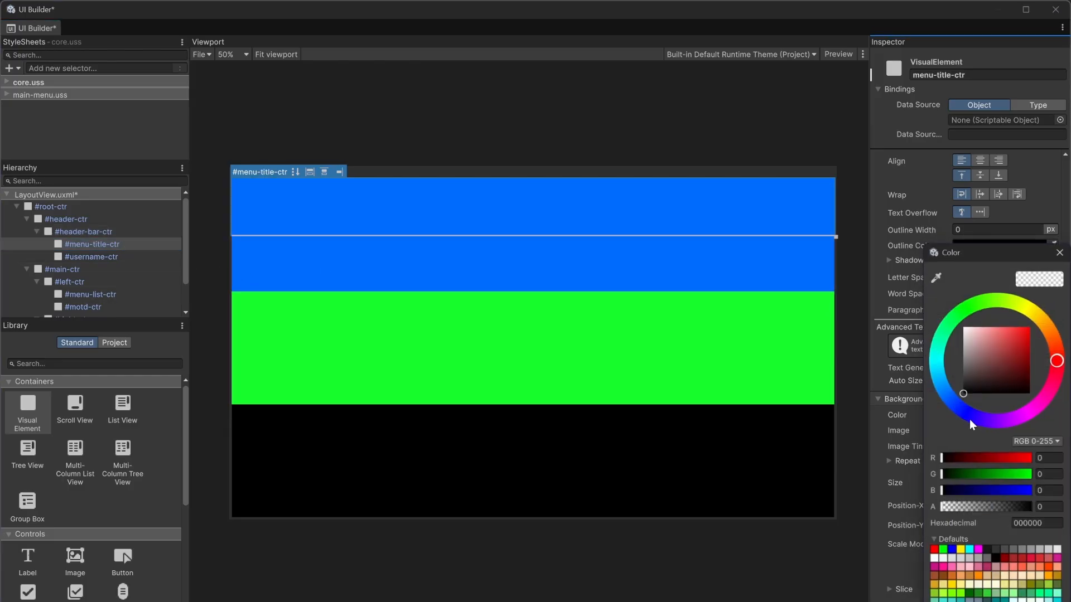
left_click(1013, 421)
left_click_drag(1011, 371, 1030, 328)
- Set username-ctr's background color to a bright magenta
left_click(148, 260)
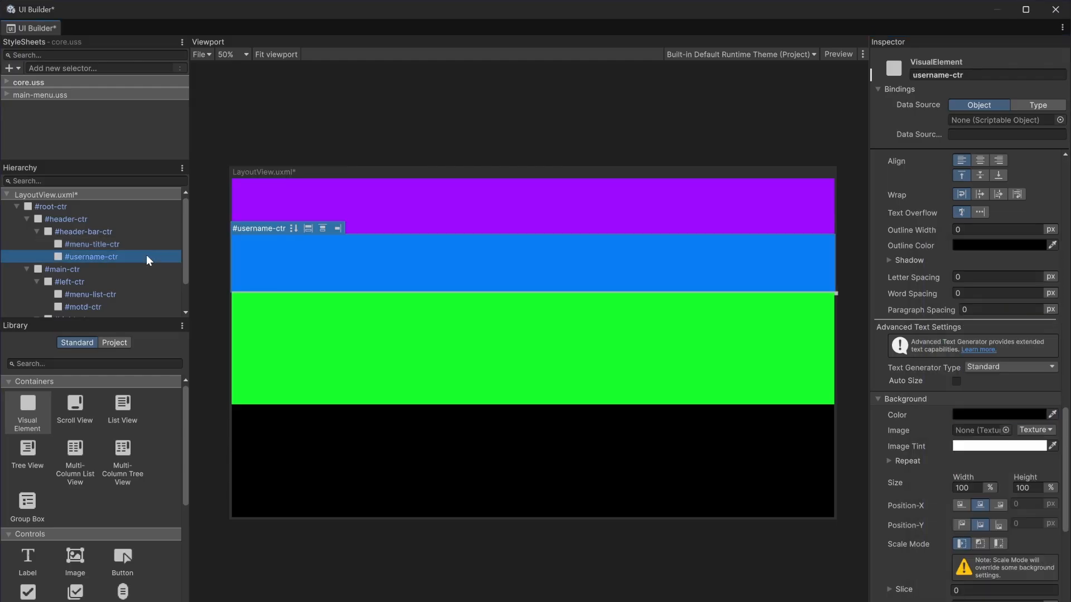
left_click(974, 418)
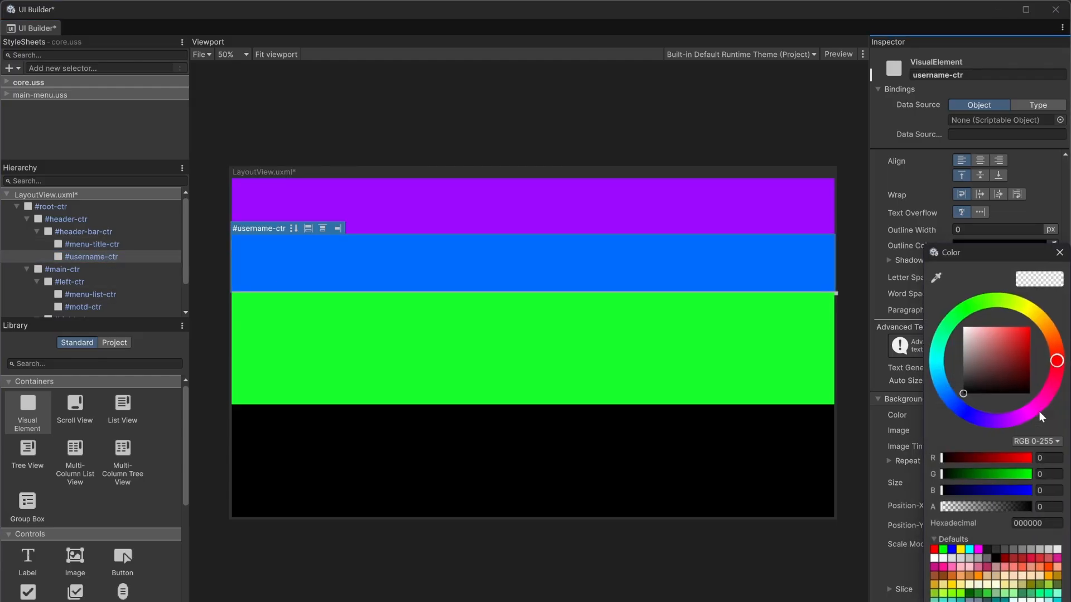
left_click_drag(997, 417, 1017, 421)
left_click_drag(1019, 369, 1032, 352)
- Copy menu-title-ctr's violet background color and paste it as username-ctr's background color
left_click(796, 223)
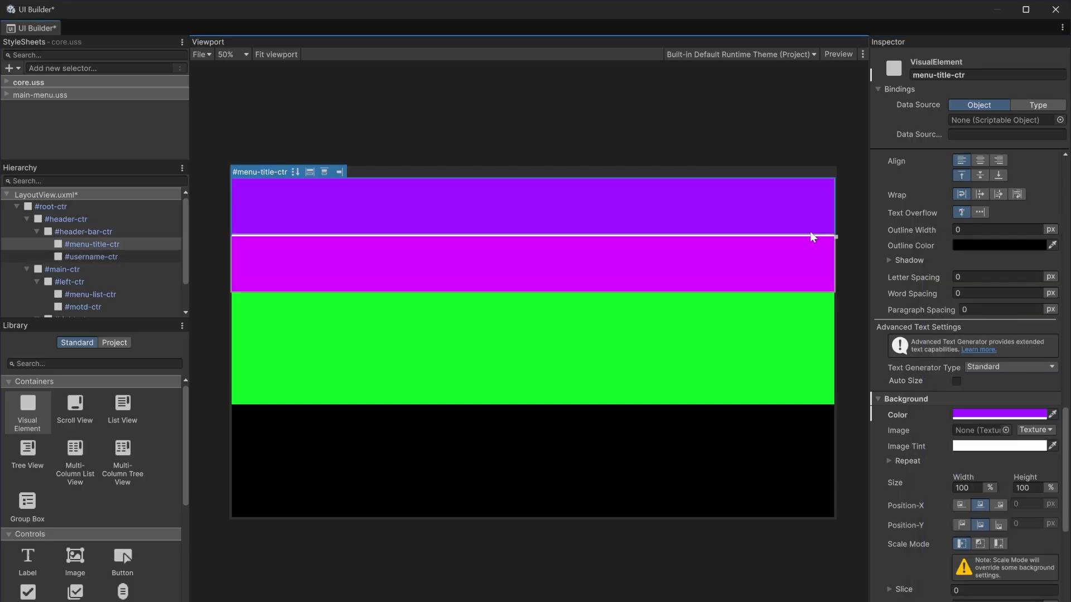
right_click(977, 416)
left_click(992, 423)
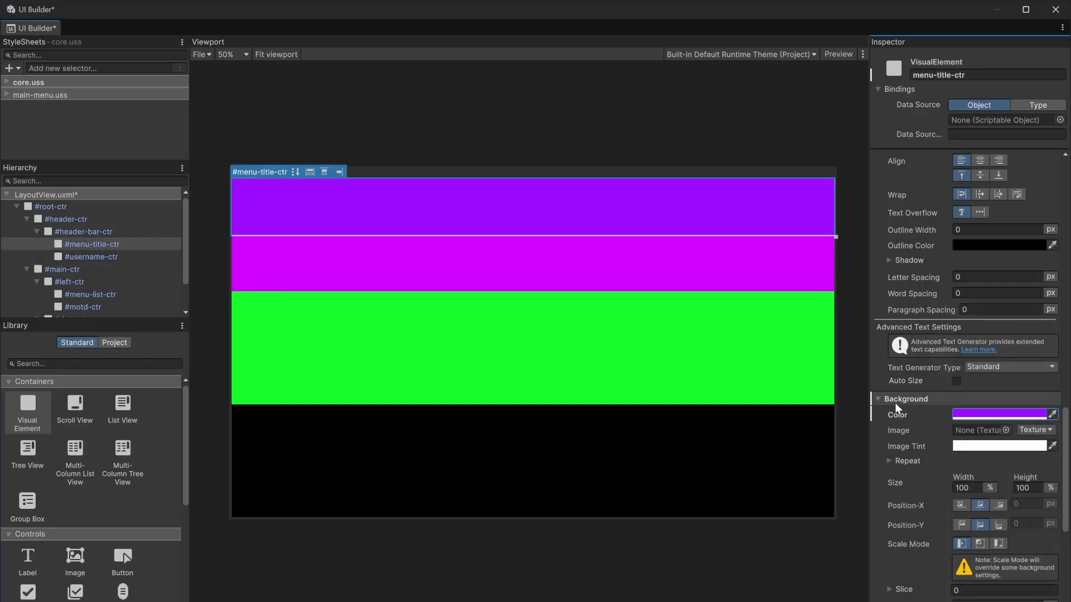
left_click(818, 286)
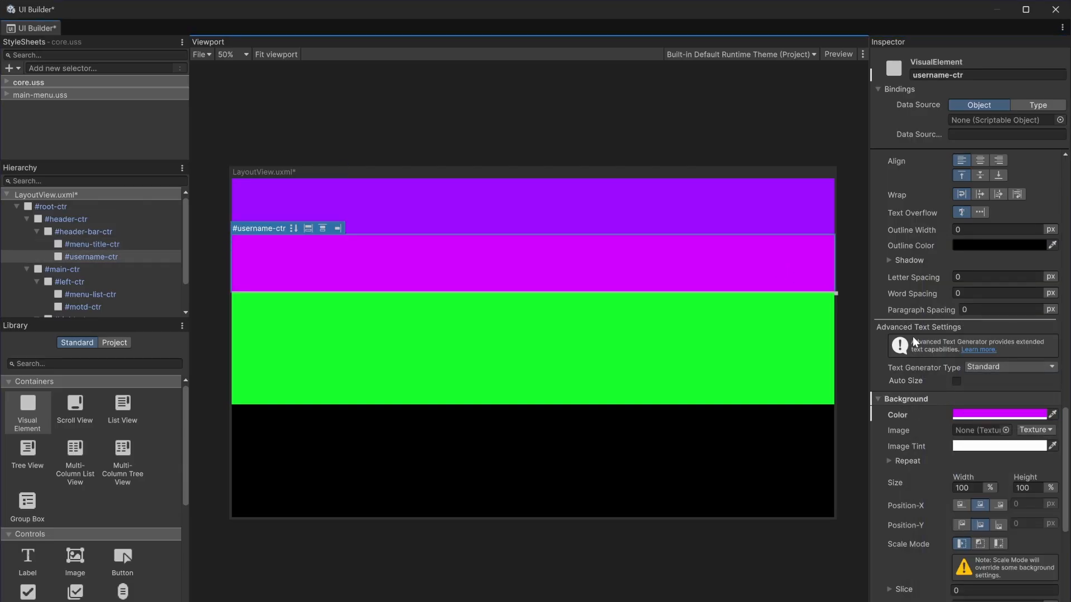
right_click(998, 413)
left_click(1030, 438)
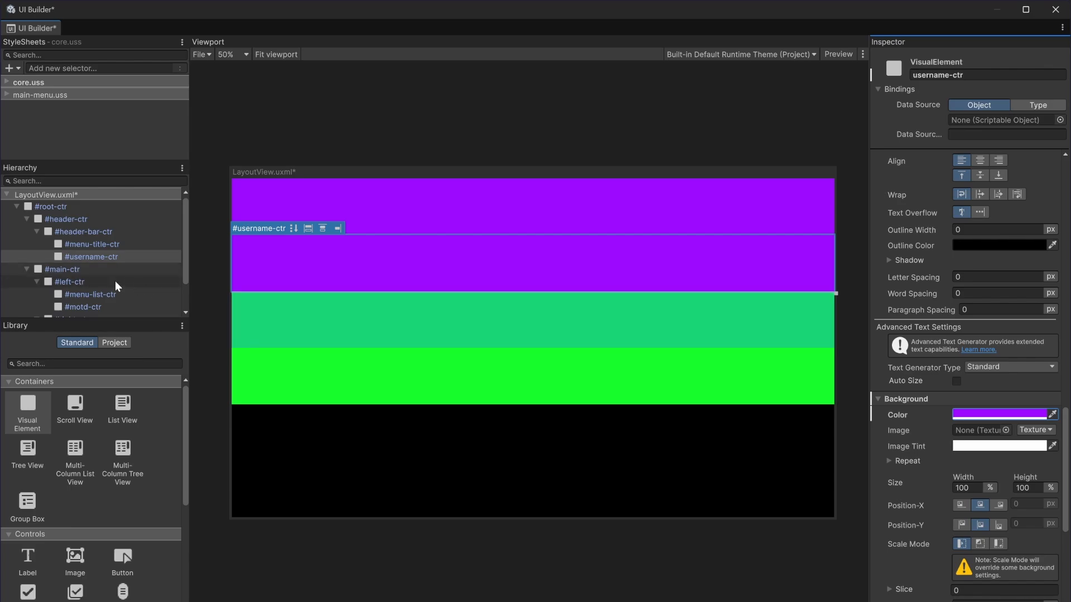
- Set left-ctr's background color to dark green (044C00)
left_click(91, 282)
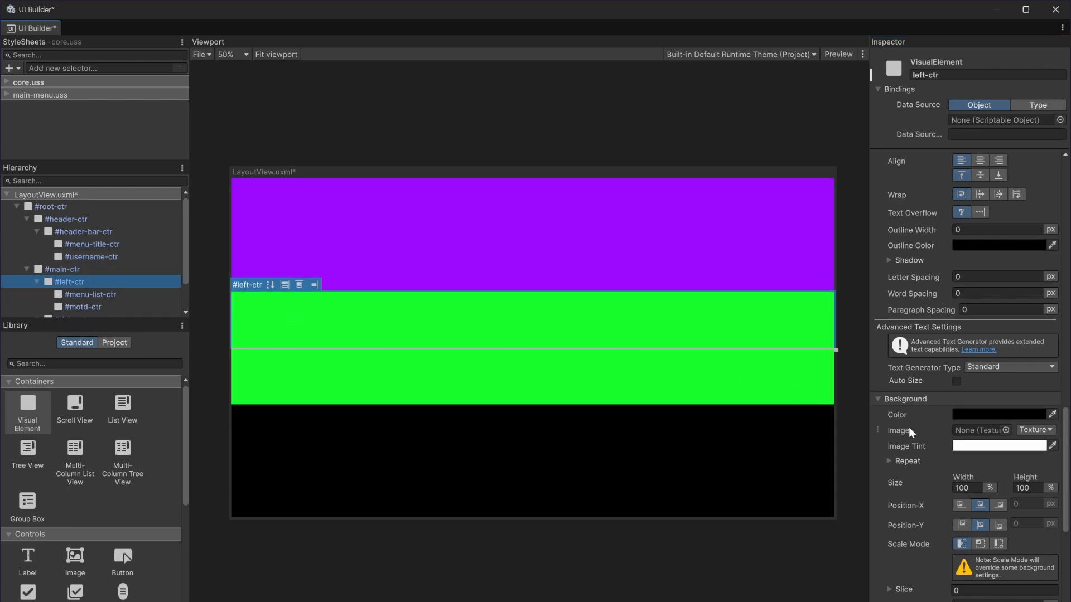
left_click(968, 415)
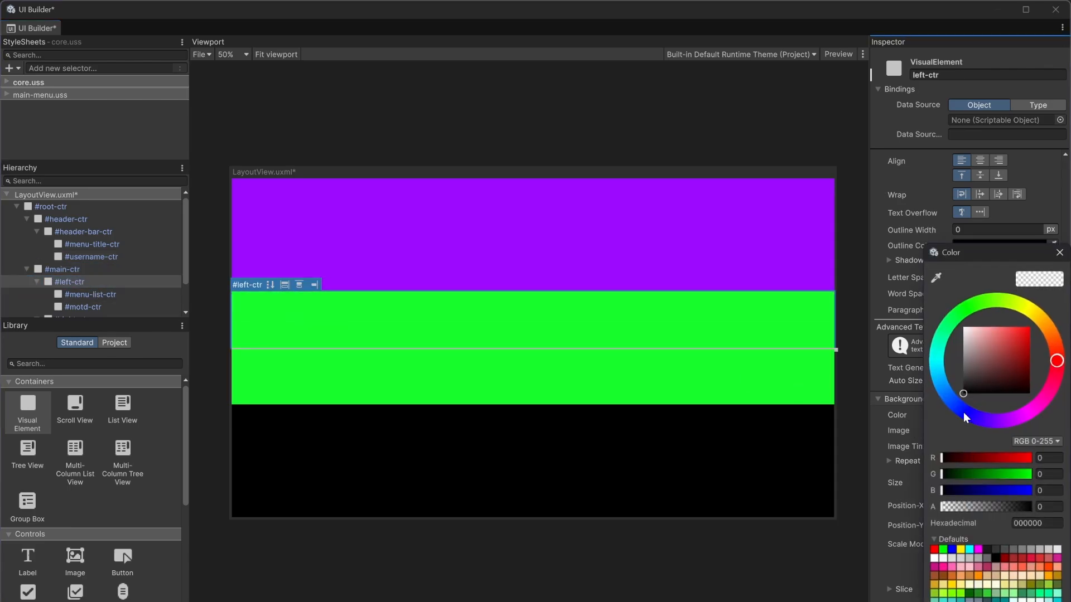
left_click(969, 307)
left_click_drag(1010, 350, 1041, 373)
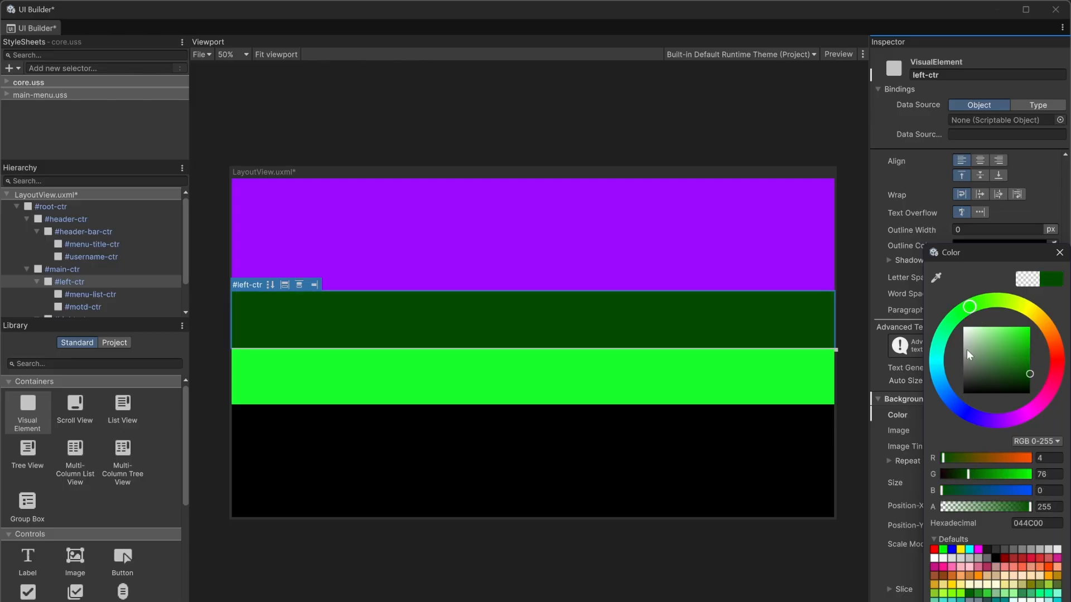
- Set menu-list-ctr's background color to bright blue (0082FF)
left_click(111, 295)
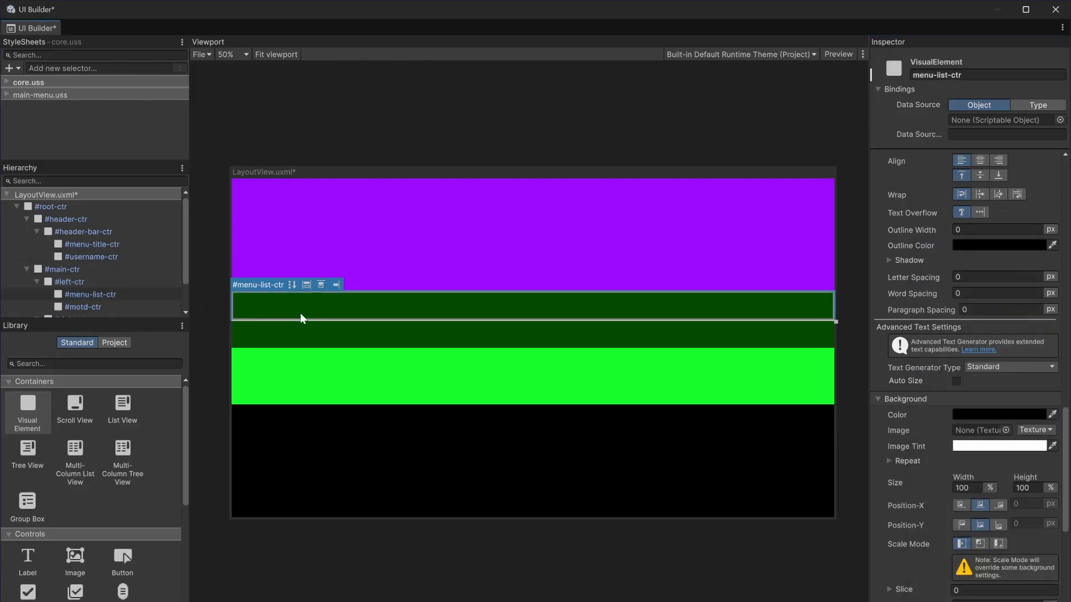
left_click(997, 416)
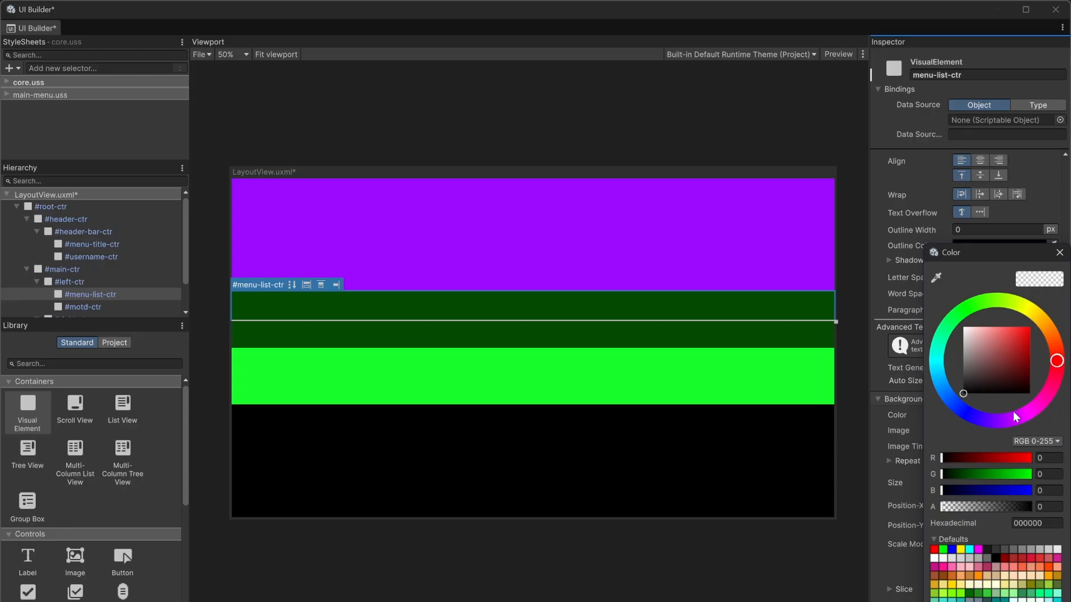
left_click(942, 382)
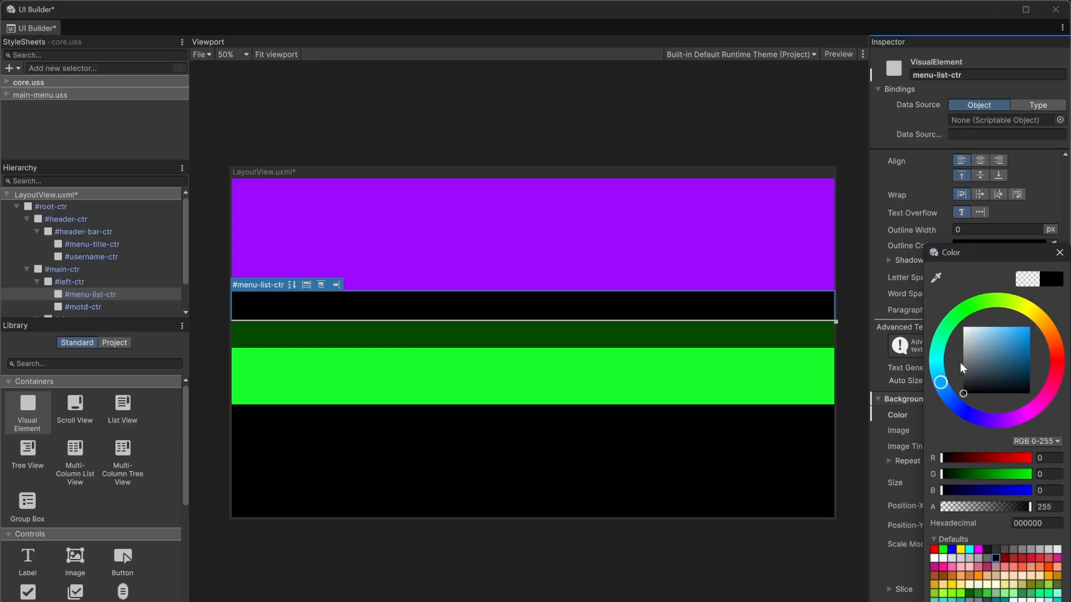
left_click_drag(941, 384, 945, 389)
left_click_drag(1003, 343, 1051, 304)
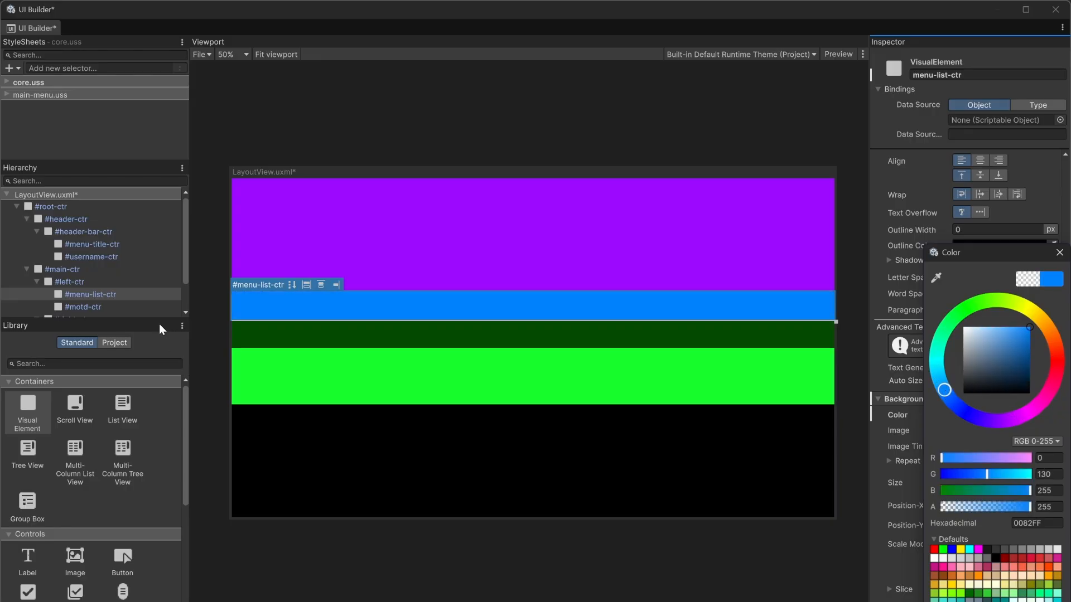
- Set motd-ctr's background color to blue (0068FF)
left_click(112, 306)
left_click(998, 415)
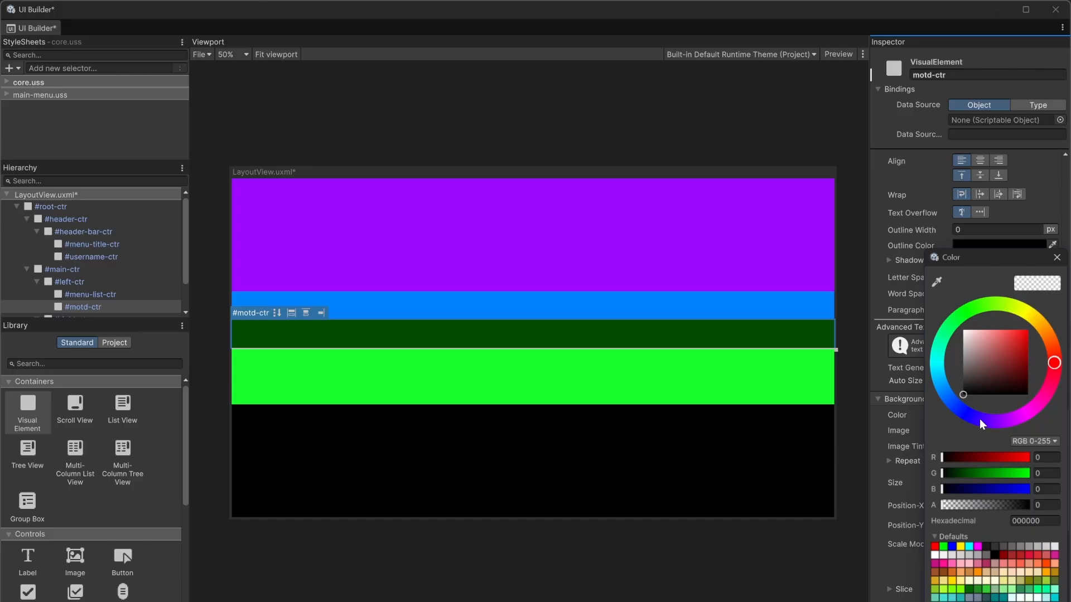
left_click(948, 395)
left_click_drag(996, 341, 1029, 327)
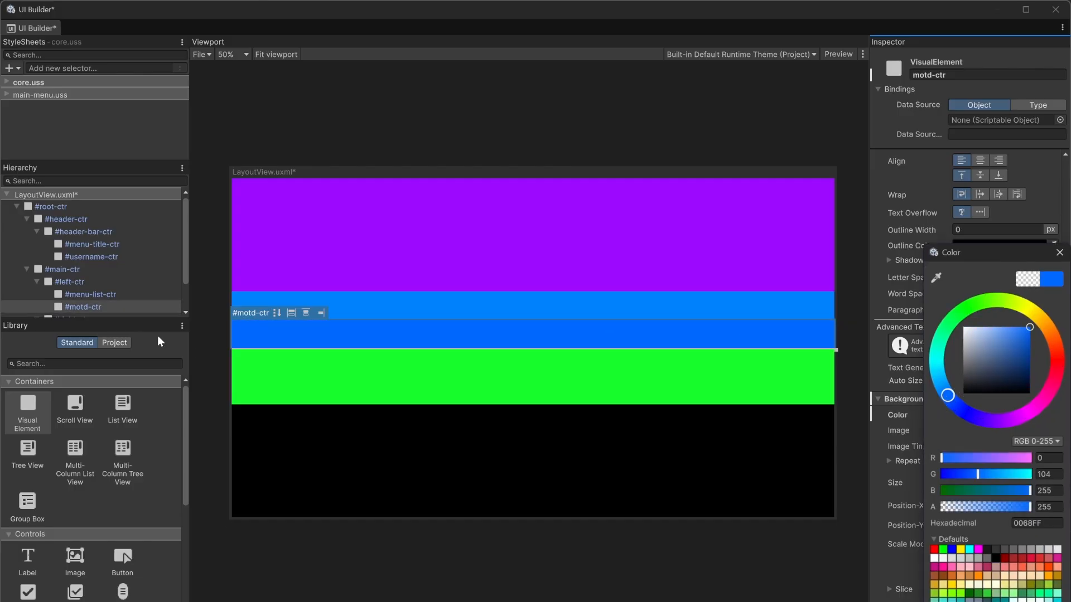
- Copy menu-list-ctr's blue background color and paste it as motd-ctr's background color
left_click(641, 305)
right_click(977, 417)
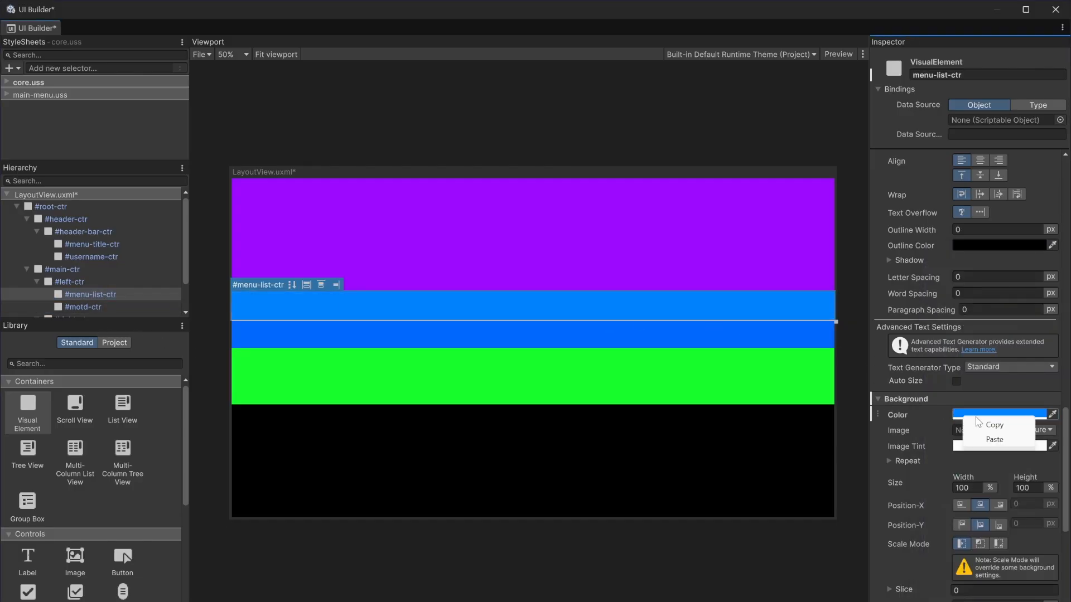
left_click(995, 425)
left_click(140, 307)
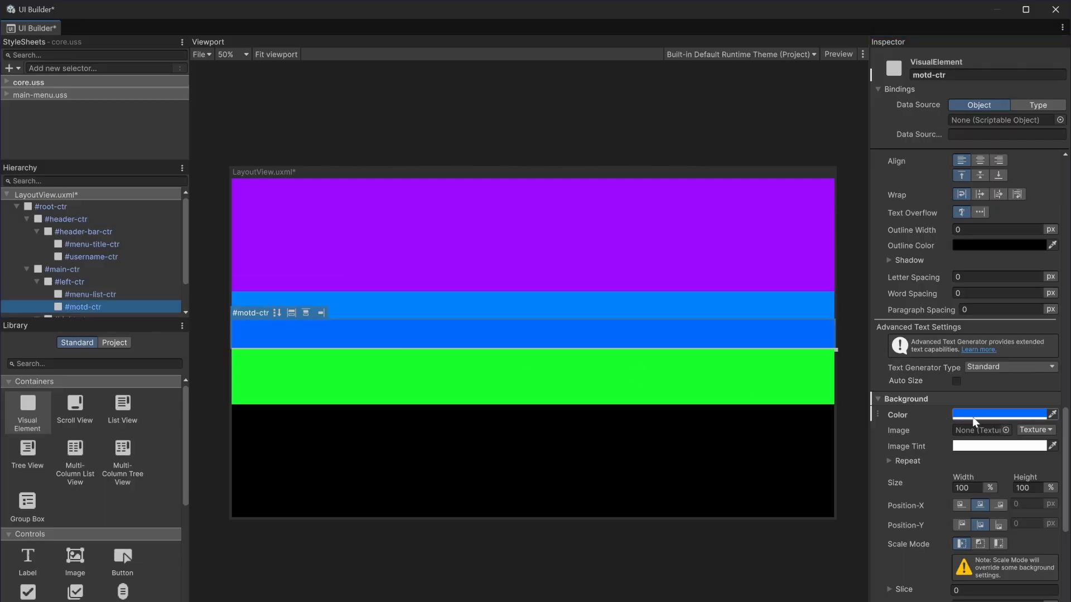
right_click(974, 423)
left_click(998, 439)
- Paste the copied blue as logo-ctr's background color
scroll(71, 271, "down", 2)
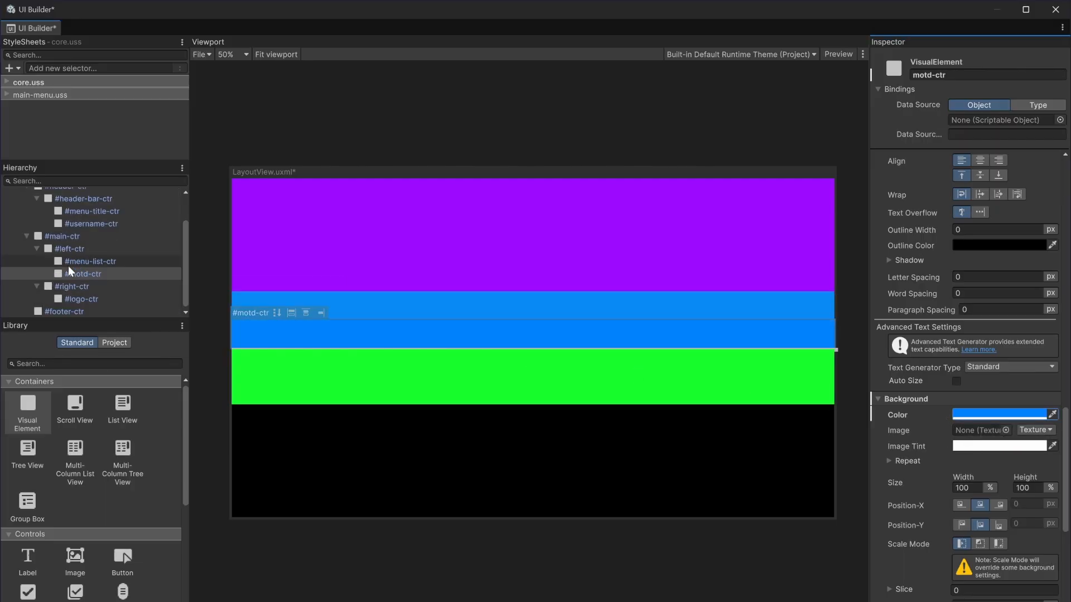
left_click(99, 300)
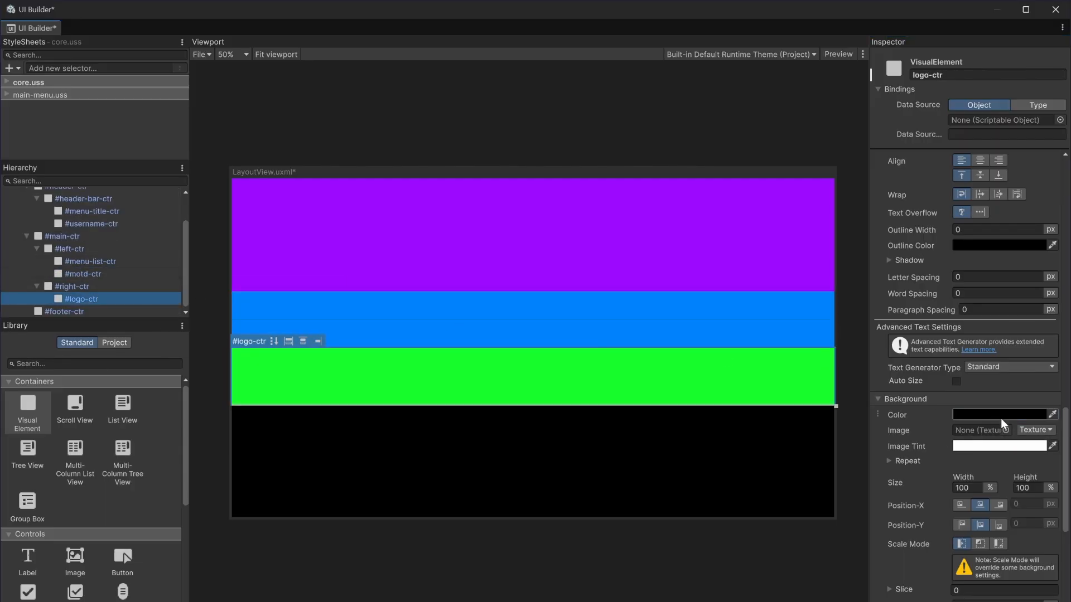
right_click(978, 418)
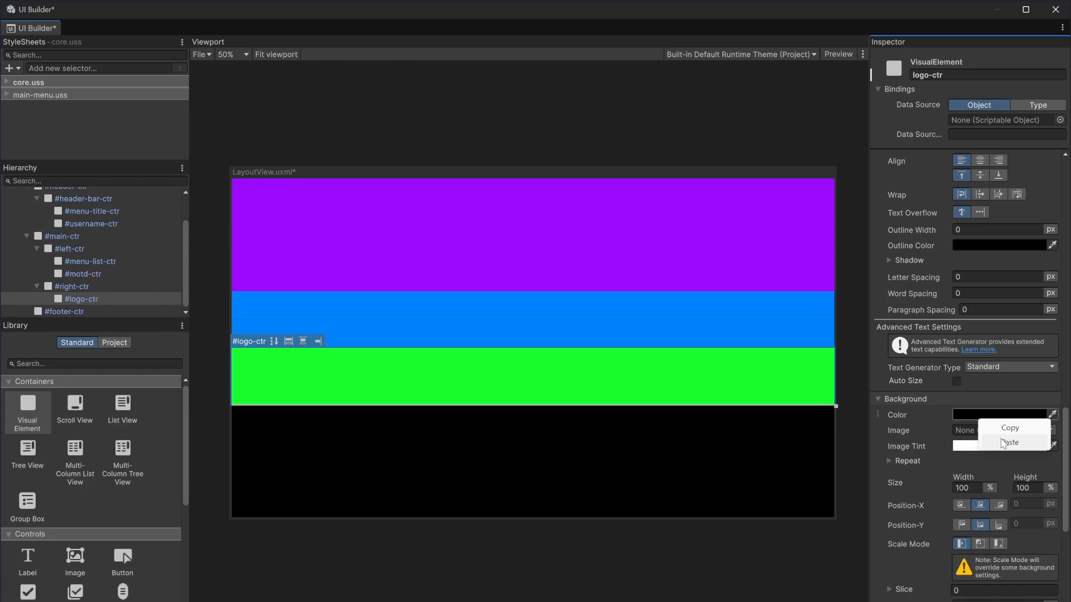
left_click(1004, 443)
- Review the container hierarchy and compare it with the header and header bar rectangles in the Affinity mockup
left_click(84, 313)
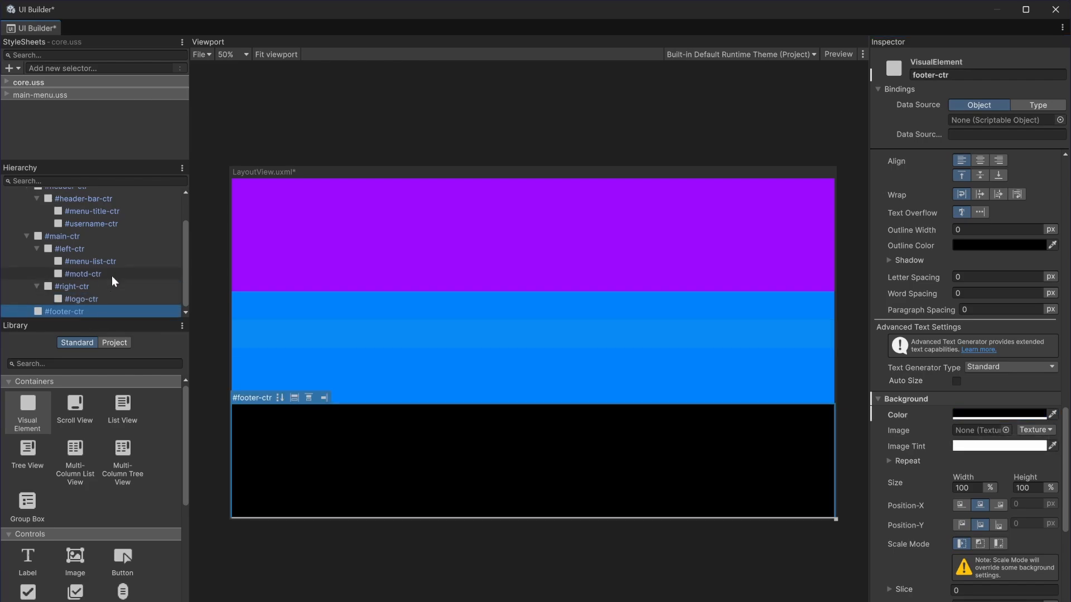
scroll(112, 234, "up", 3)
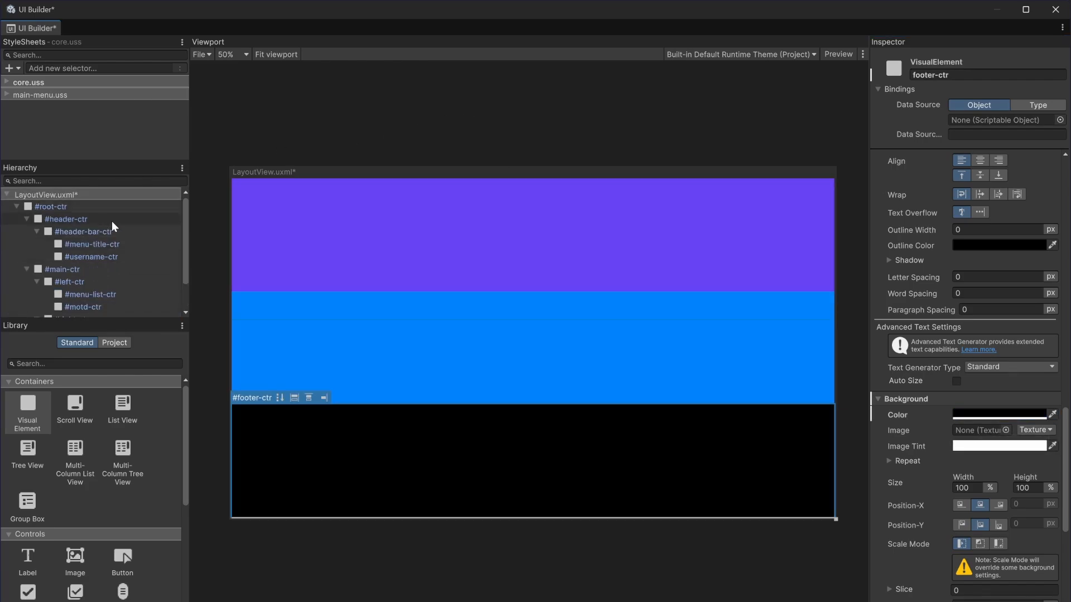
left_click(89, 210)
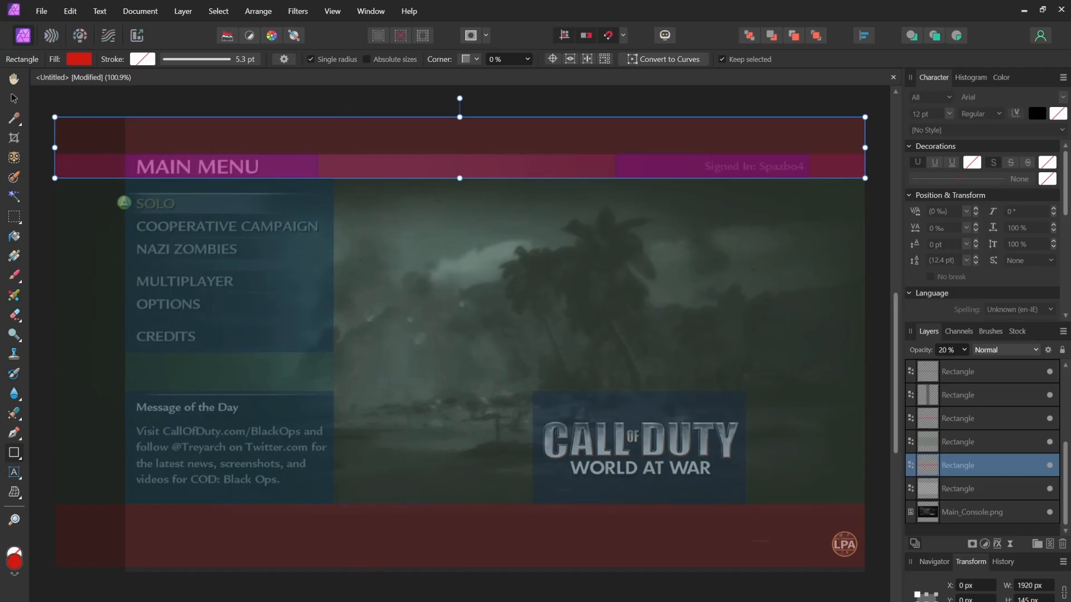
left_click(11, 100)
left_click(89, 102)
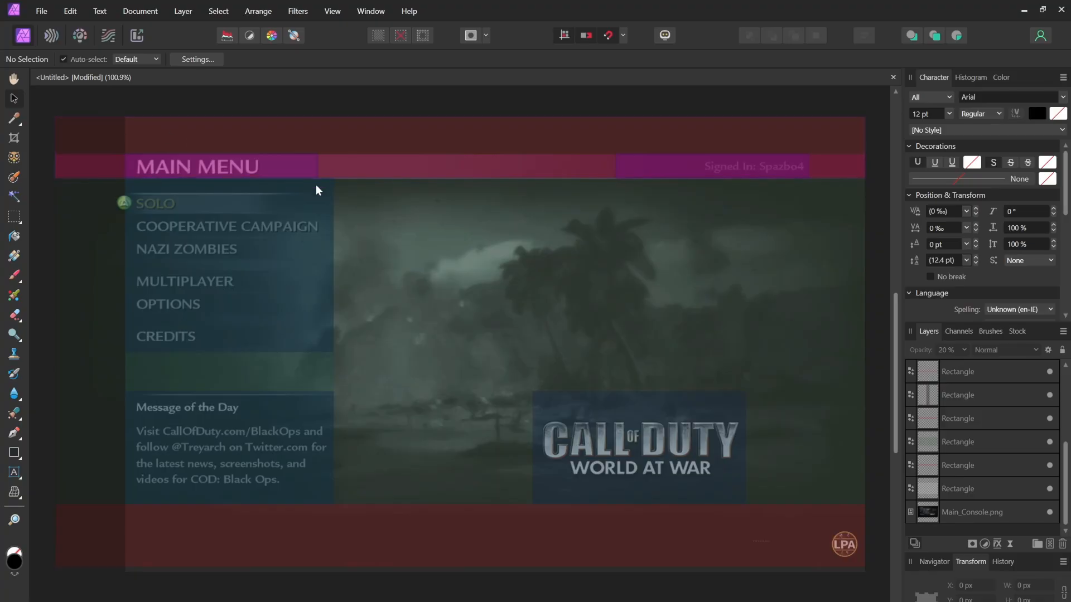
left_click(308, 140)
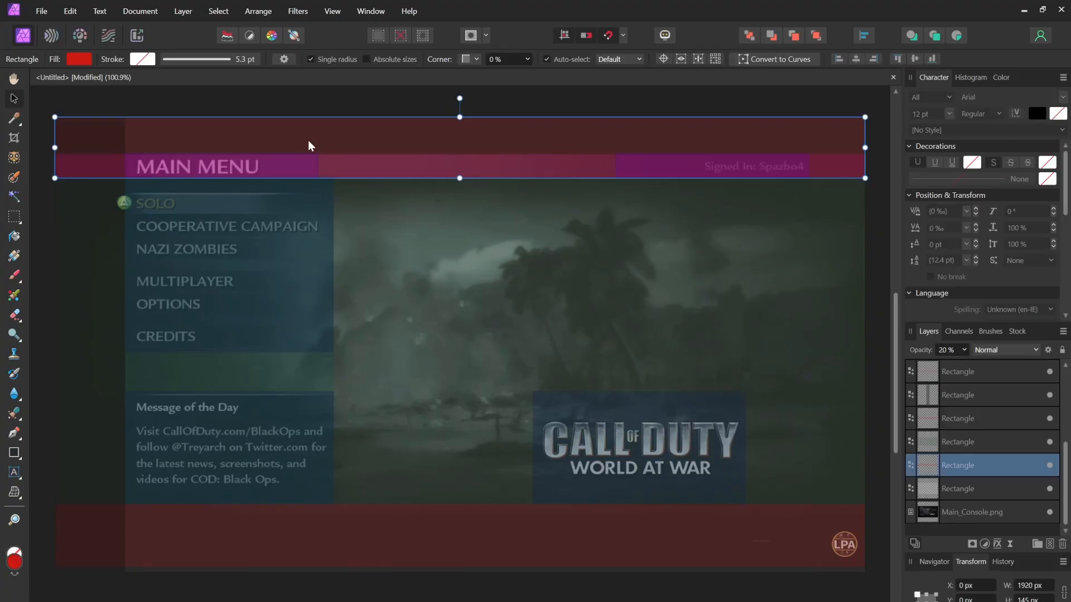
left_click(309, 106)
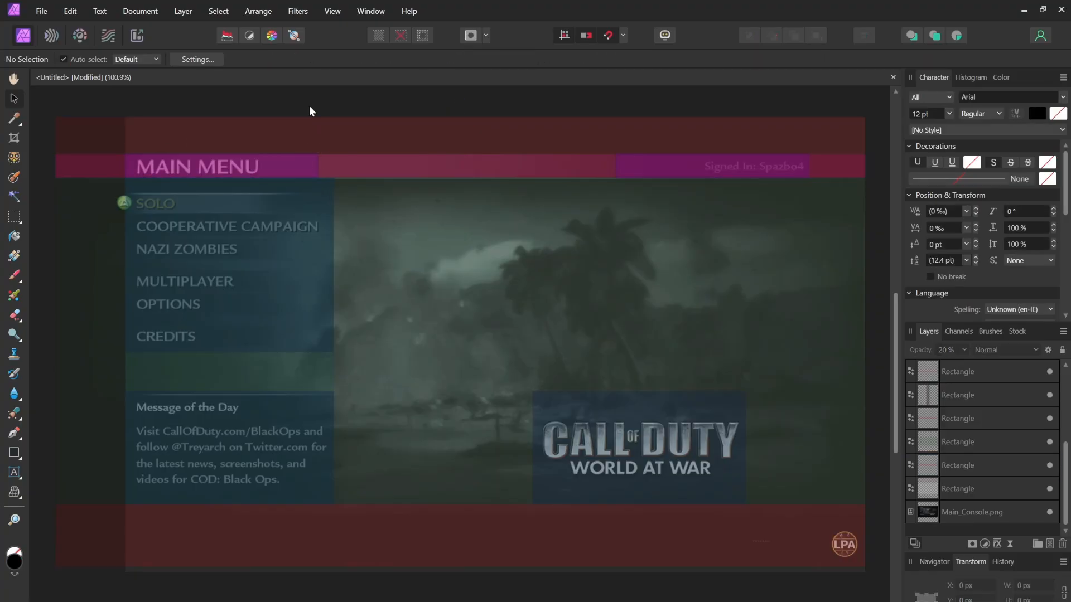
left_click(270, 144)
left_click(334, 162)
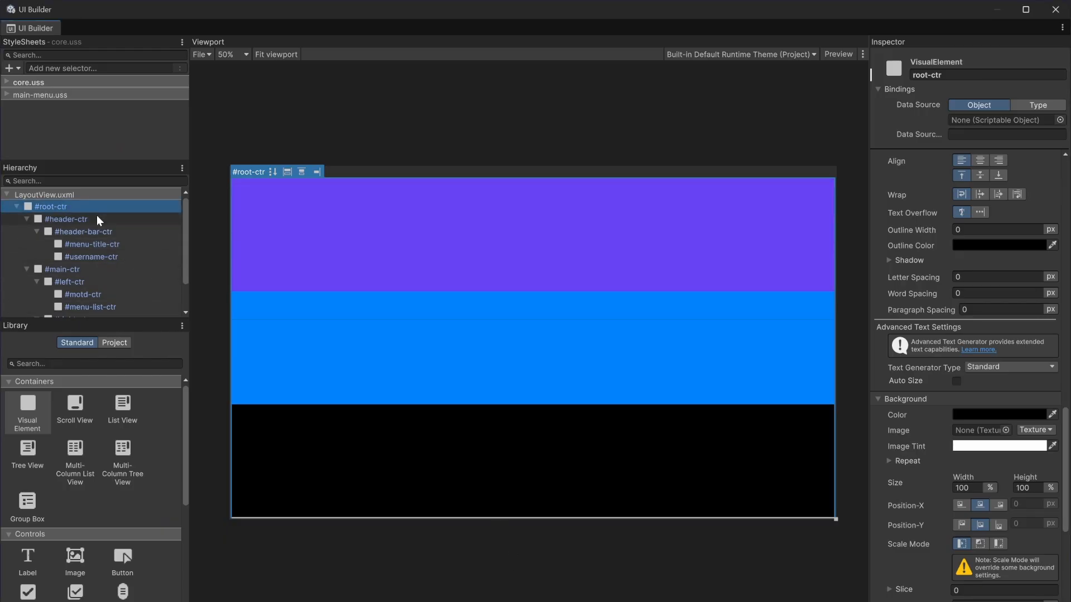
- Limit header-bar-ctr's maximum height to 35%
left_click(96, 218)
left_click(101, 229)
scroll(921, 443, "down", 2)
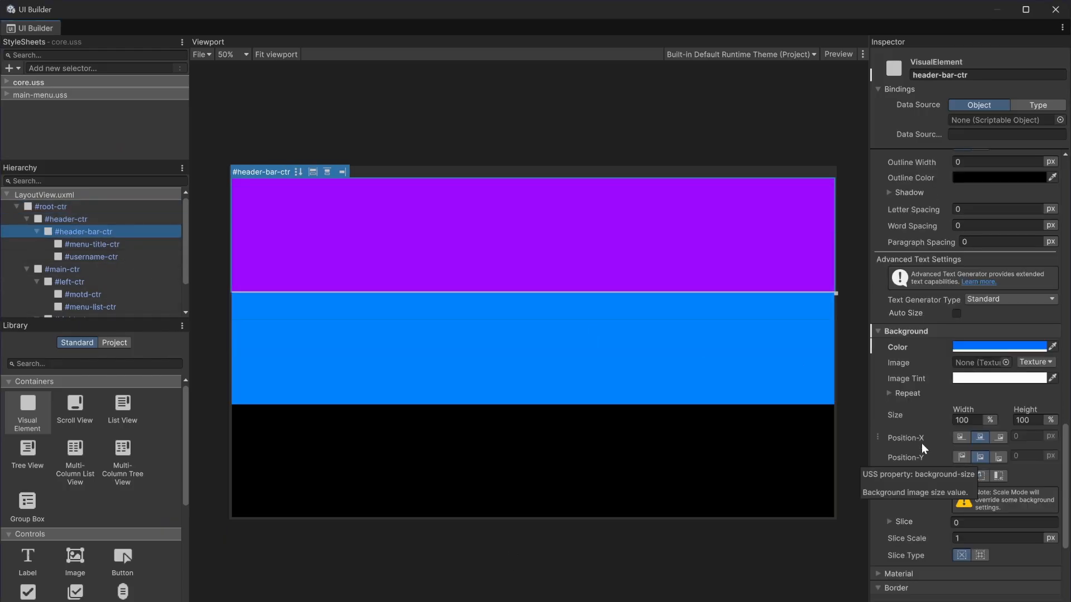
scroll(921, 442, "up", 8)
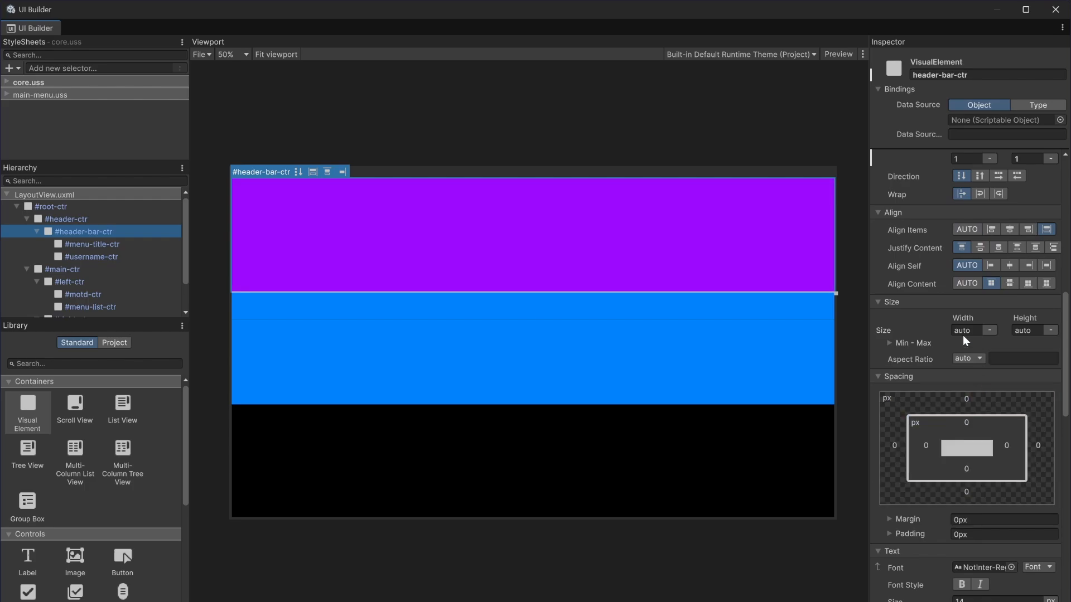
left_click(889, 344)
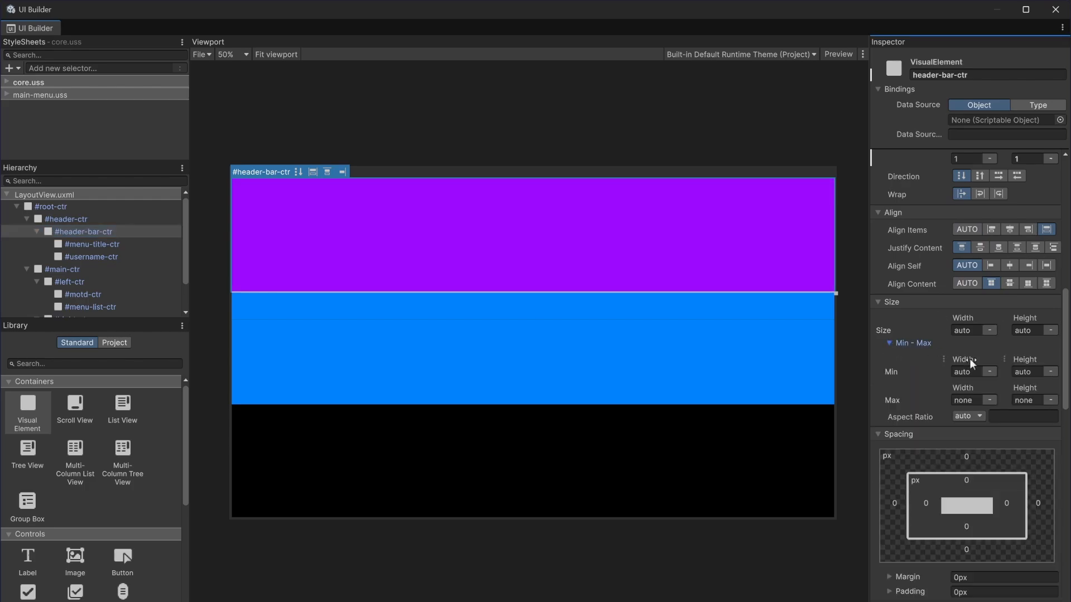
left_click(1050, 400)
left_click(1037, 423)
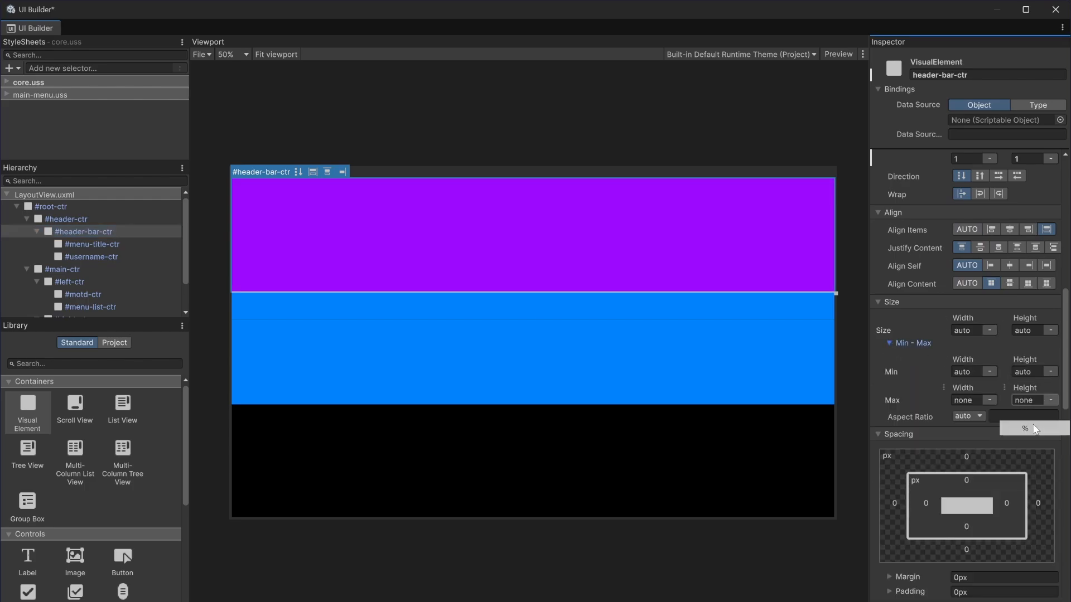
left_click(1033, 401)
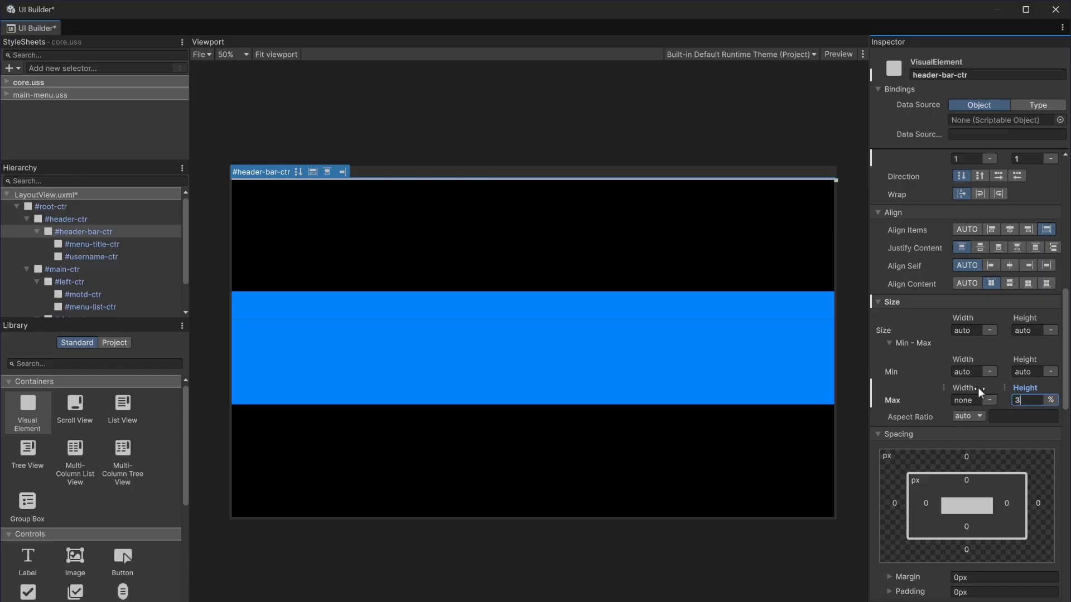
key("Return")
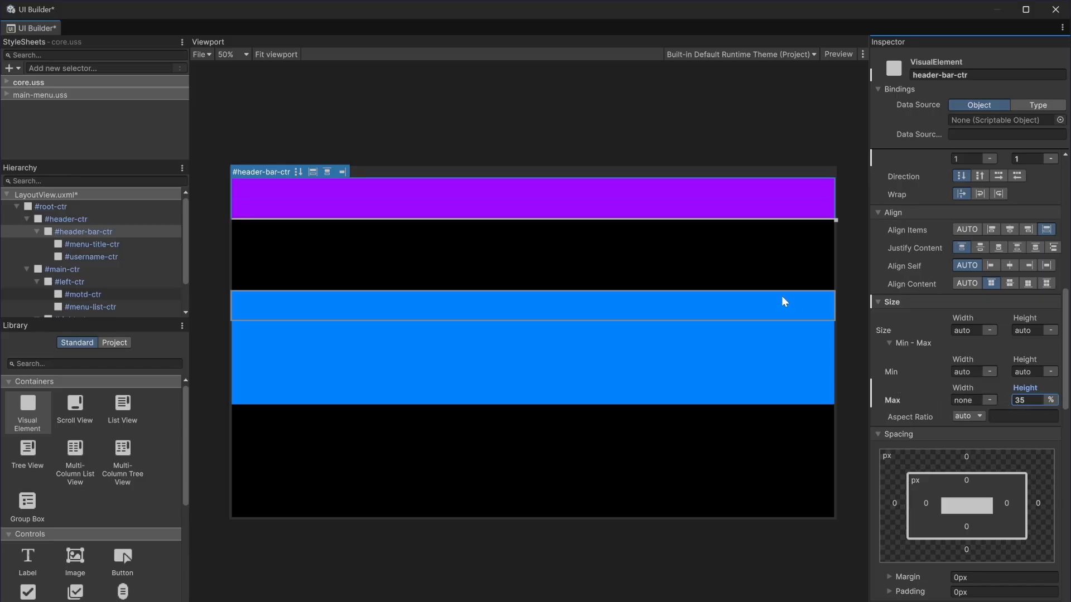
left_click(616, 118)
- Limit header-ctr's maximum height to 15%
left_click(103, 218)
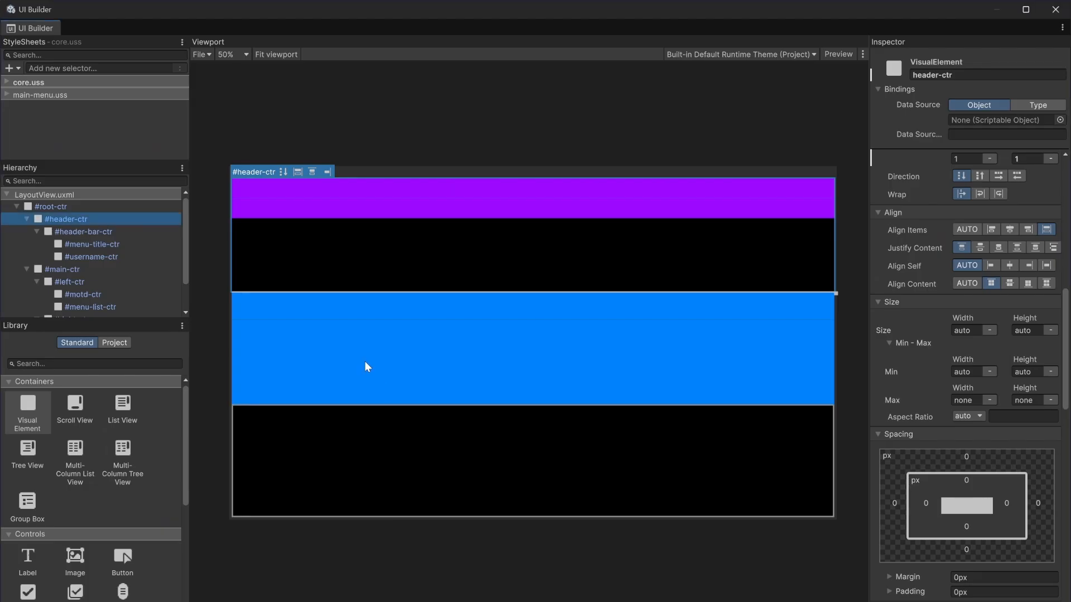
left_click(1051, 400)
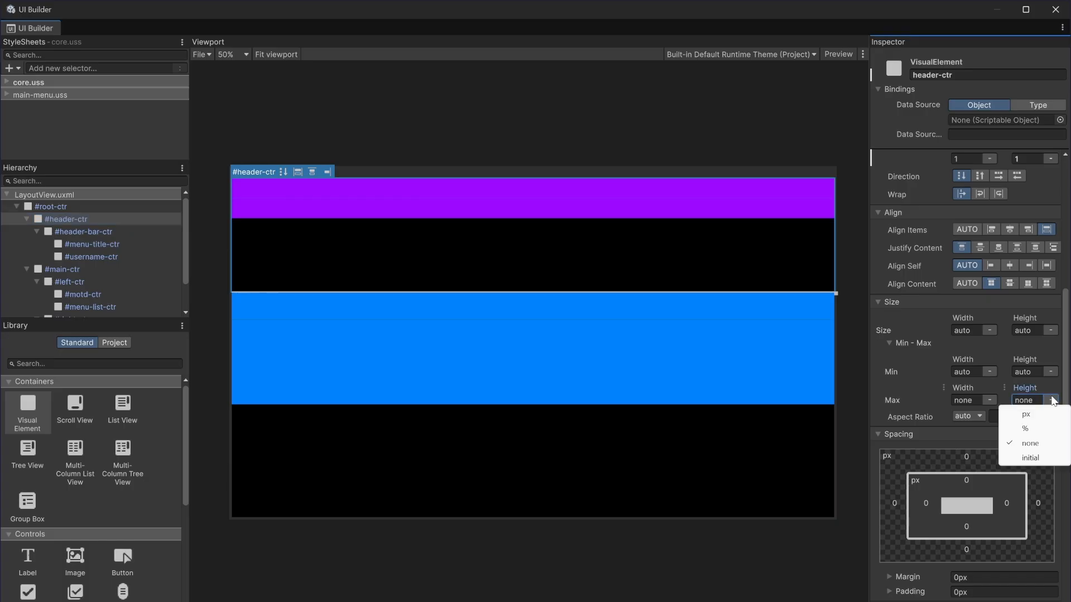
left_click(1042, 425)
left_click(1028, 401)
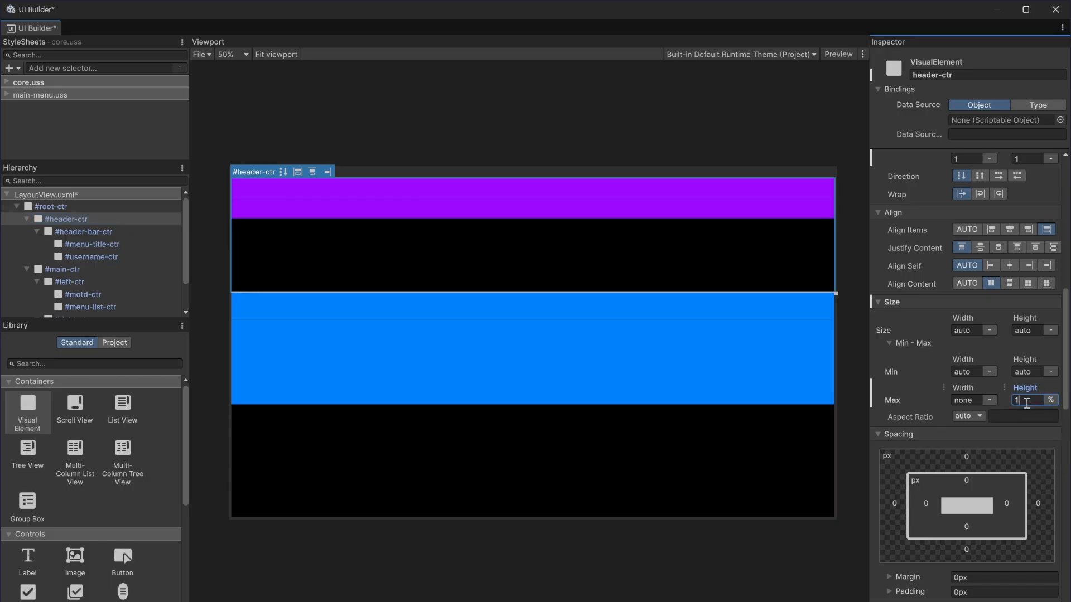
type("15")
key("Return")
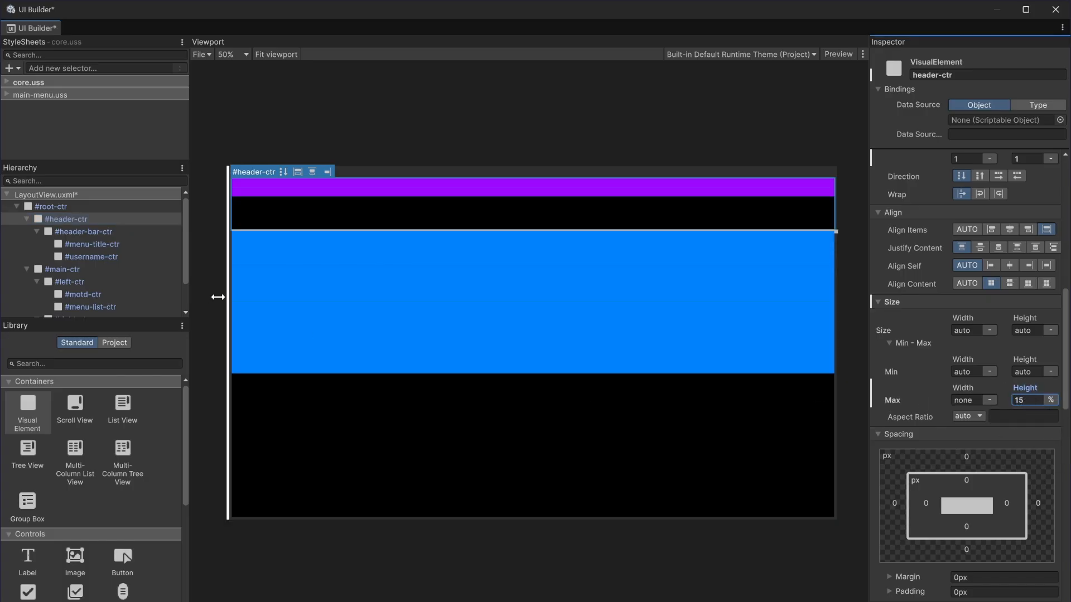
- Limit footer-ctr's maximum height to 15%
scroll(109, 274, "down", 3)
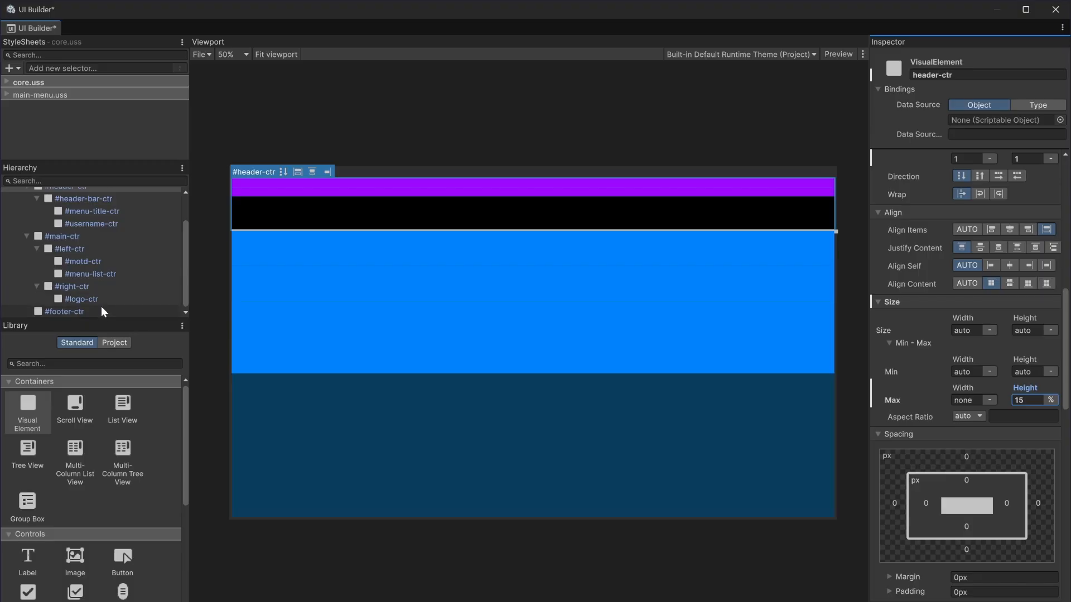
left_click(102, 311)
left_click(1050, 399)
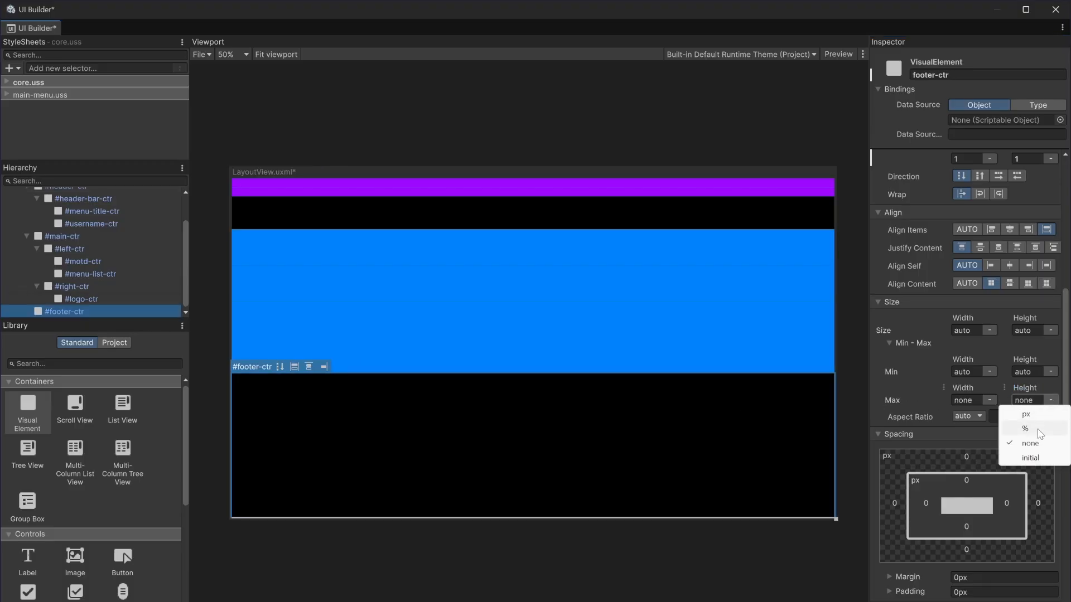
left_click(1043, 425)
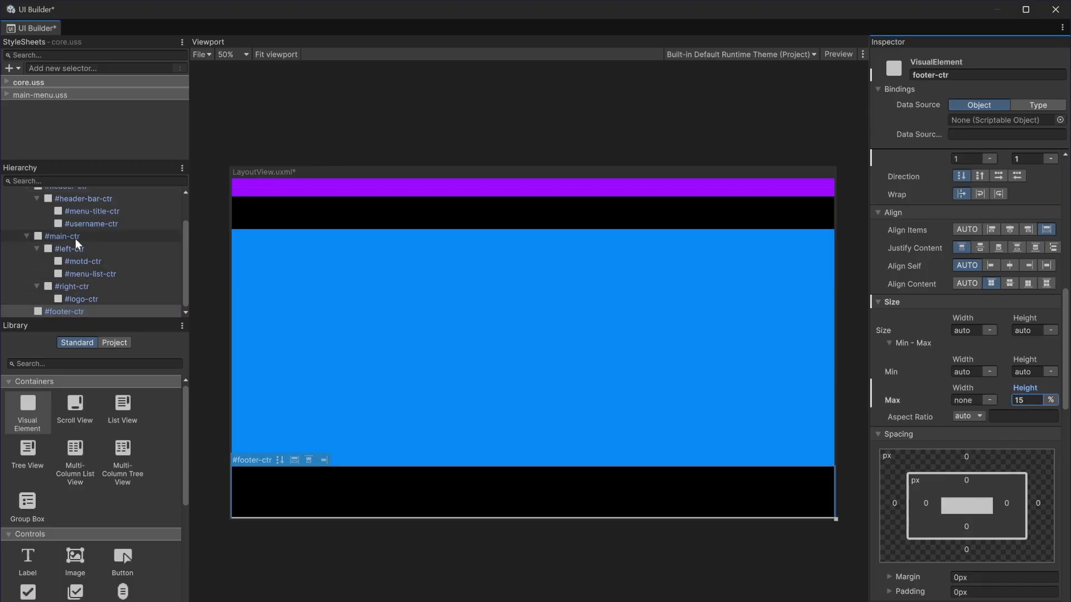
- Set main-ctr's height to 70%
left_click(63, 237)
left_click(1051, 331)
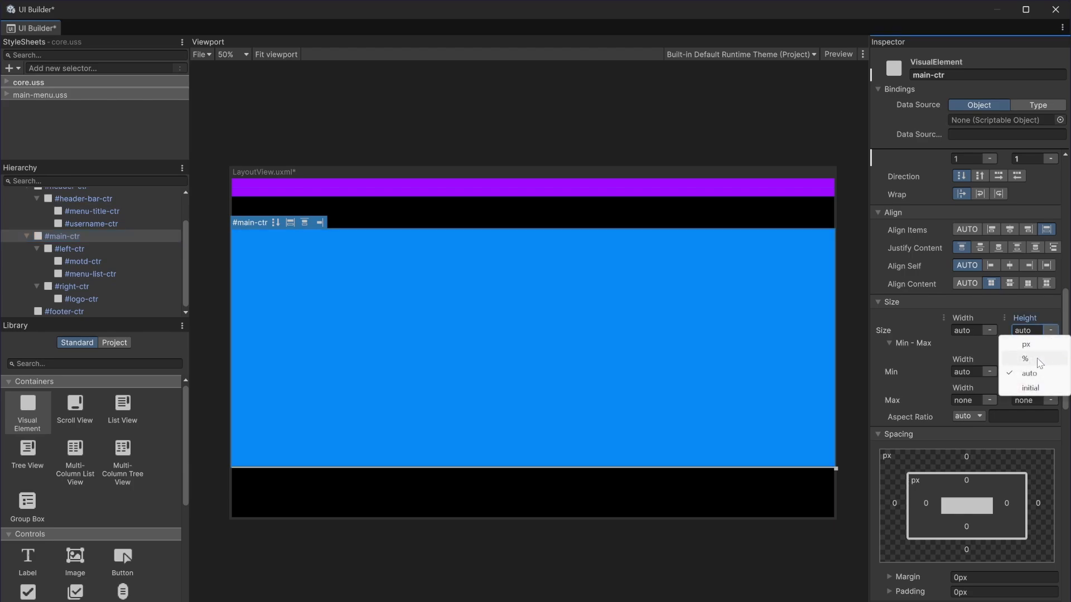
left_click(1035, 363)
left_click(1031, 330)
type("7")
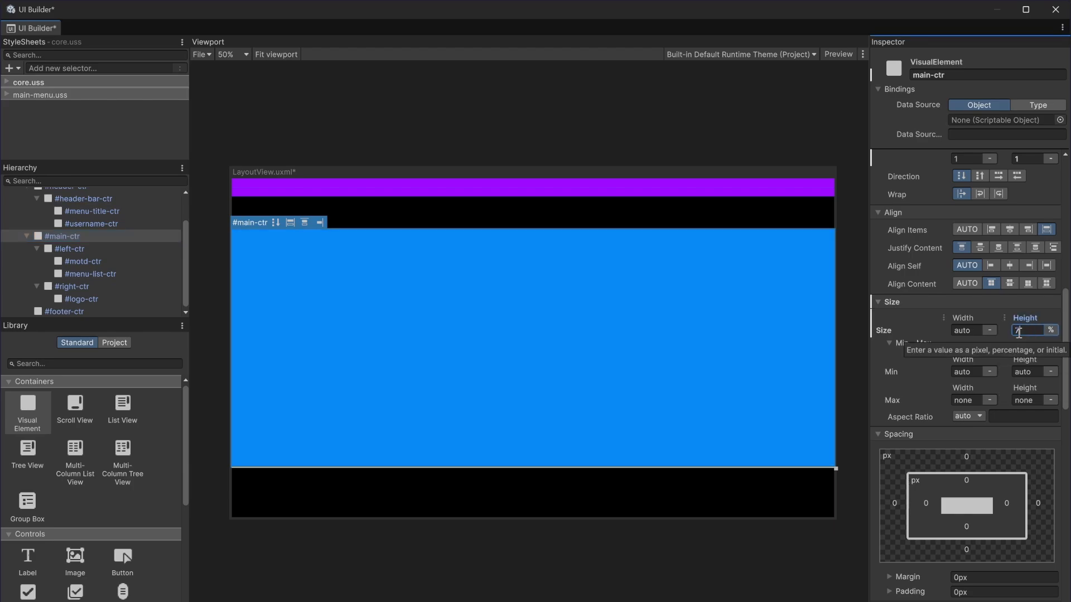
type("0")
key("Return")
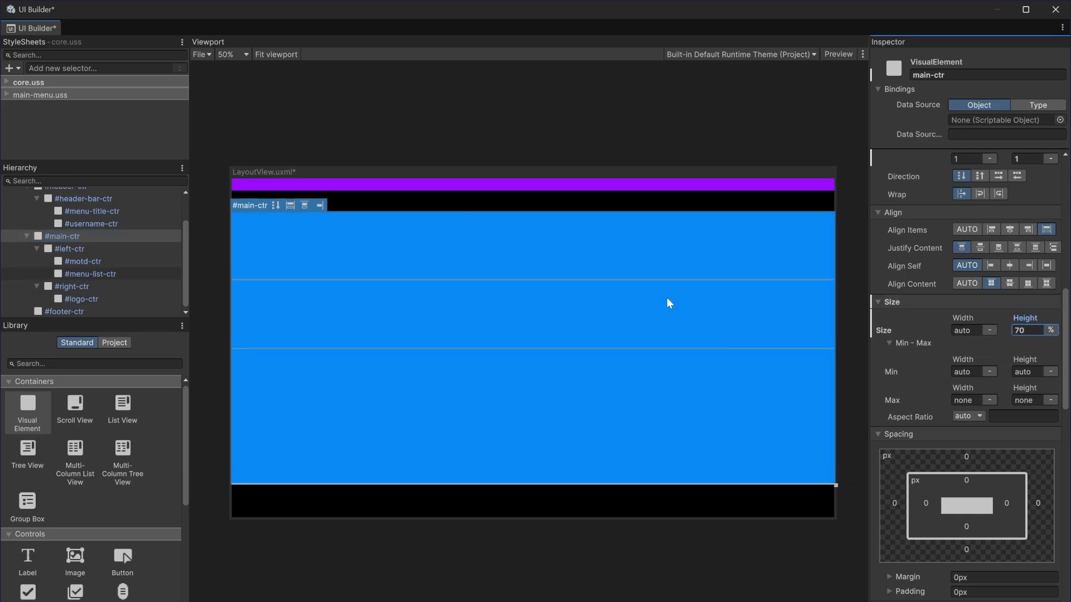
left_click(490, 125)
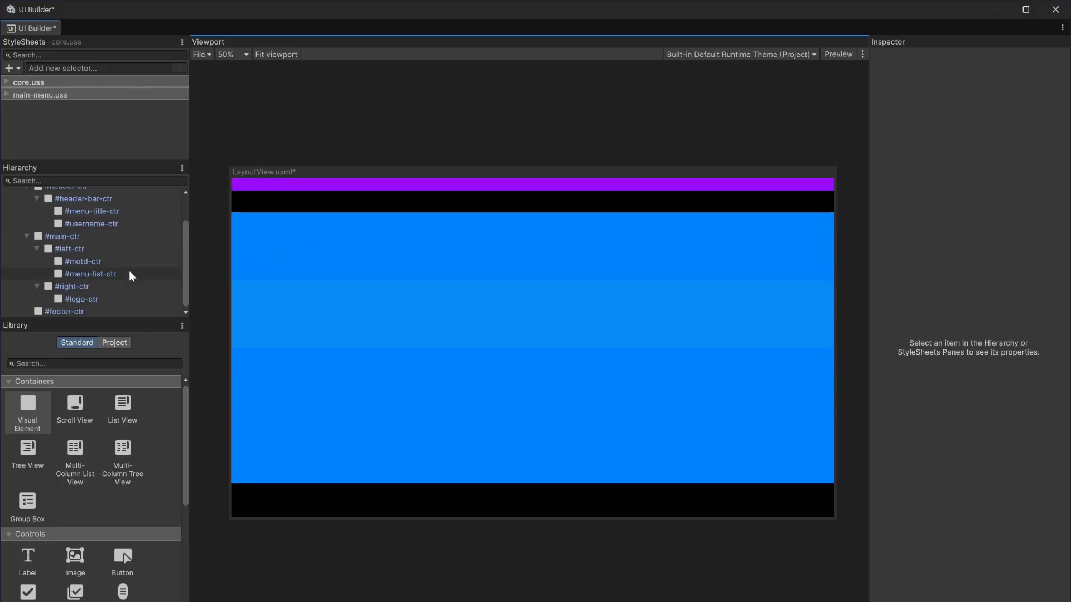
- Try a row flex direction on header-ctr
scroll(89, 276, "up", 2)
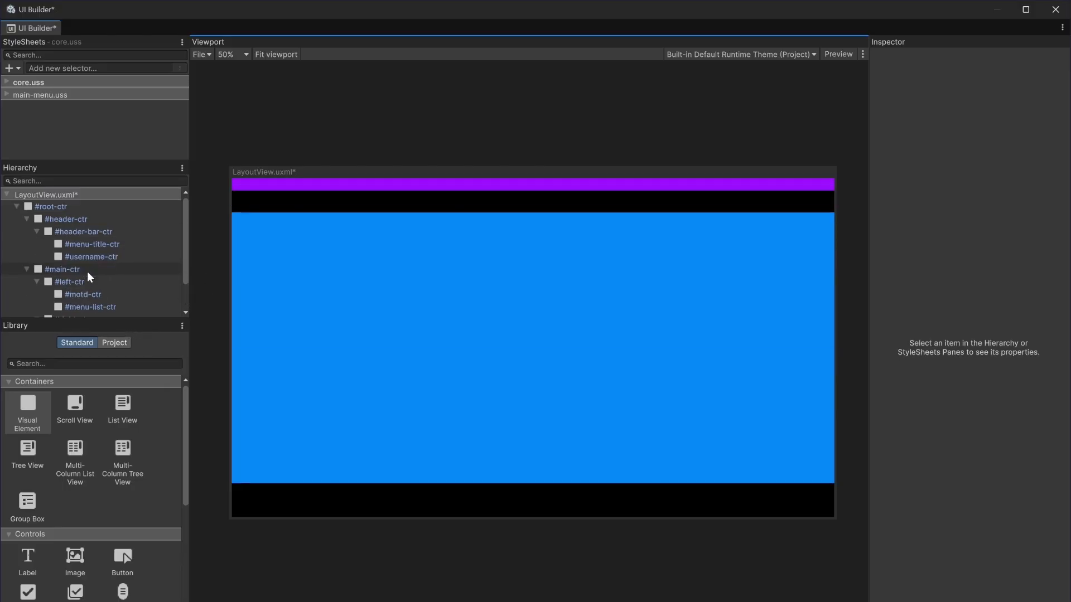
left_click(85, 227)
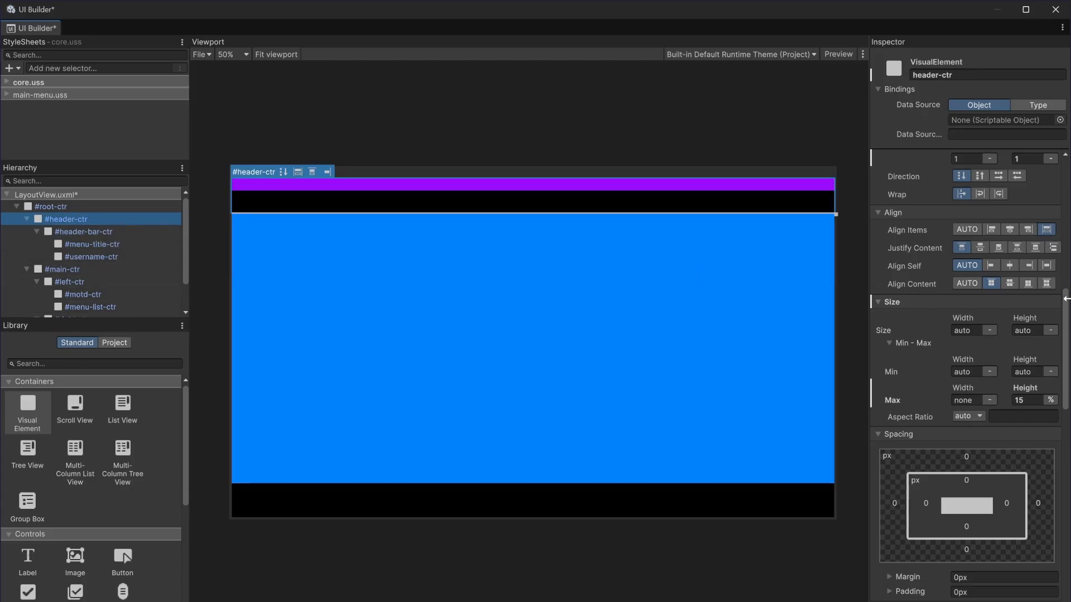
scroll(1014, 295, "up", 3)
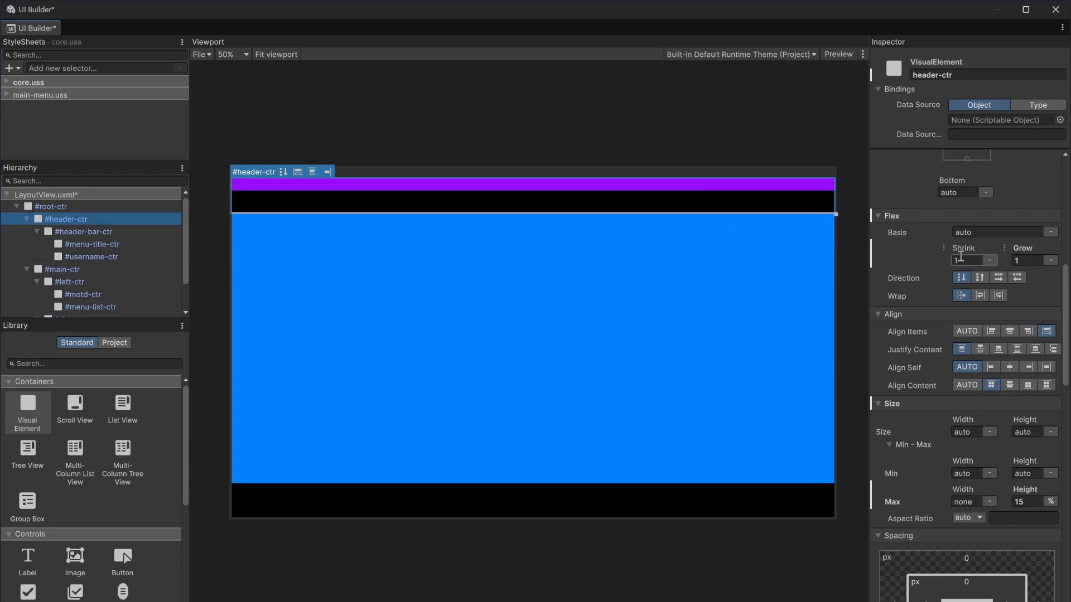
left_click(998, 278)
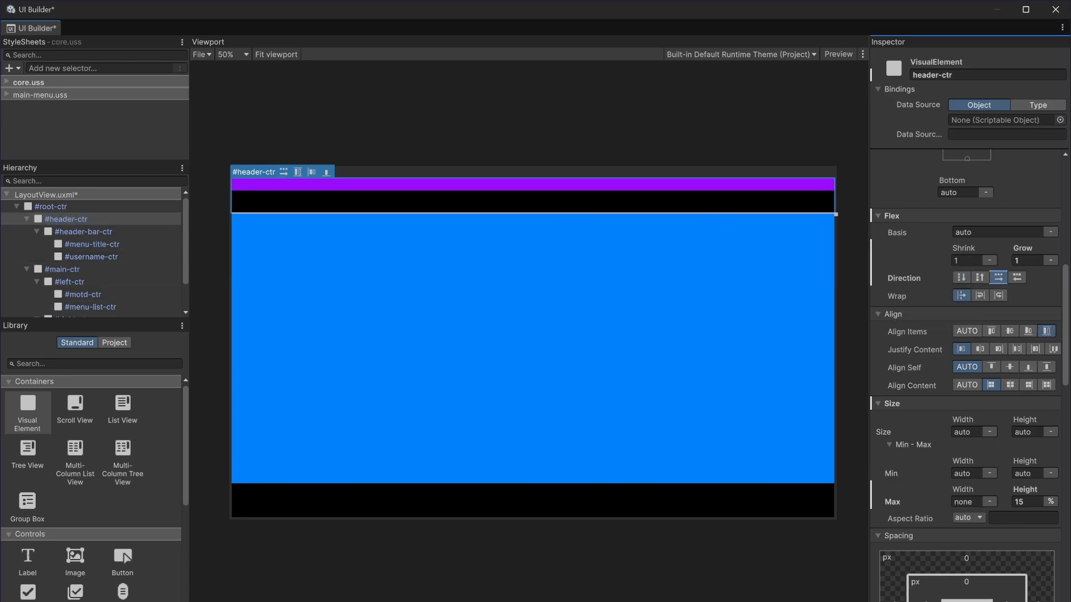
left_click(98, 220)
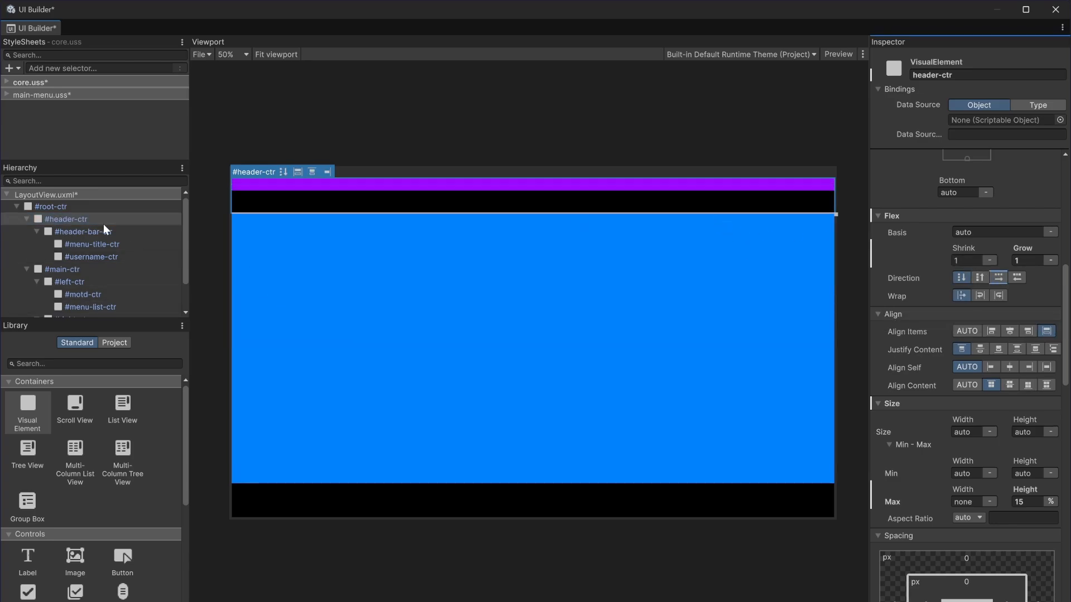
- Set header-bar-ctr's flex direction to row
left_click(104, 229)
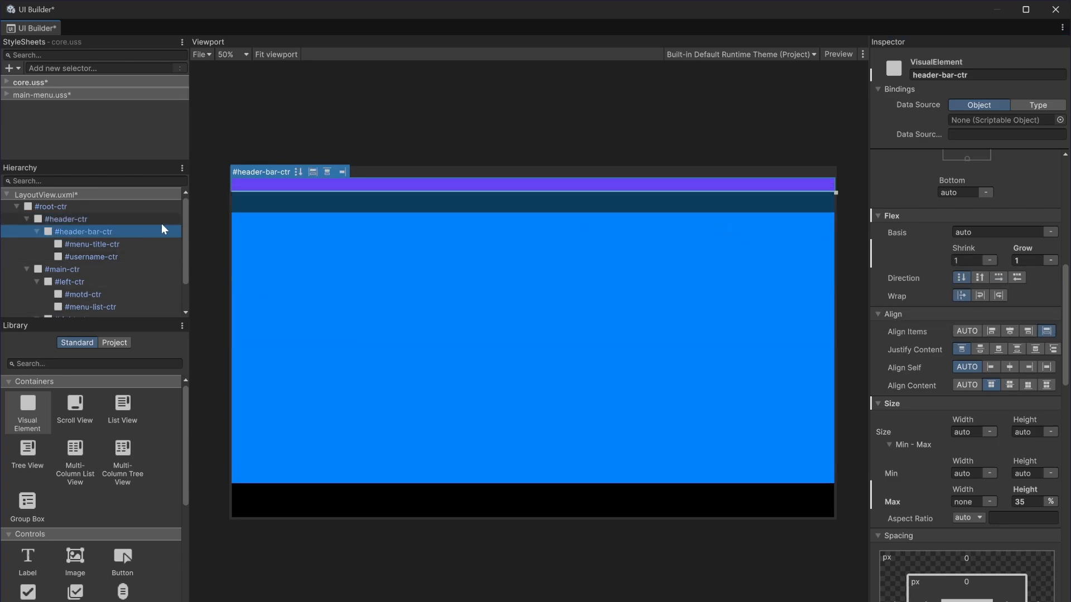
left_click(999, 278)
- Set header-ctr's Align Content and Justify Content to flex-end so the header bar sits at its lower edge
left_click(103, 222)
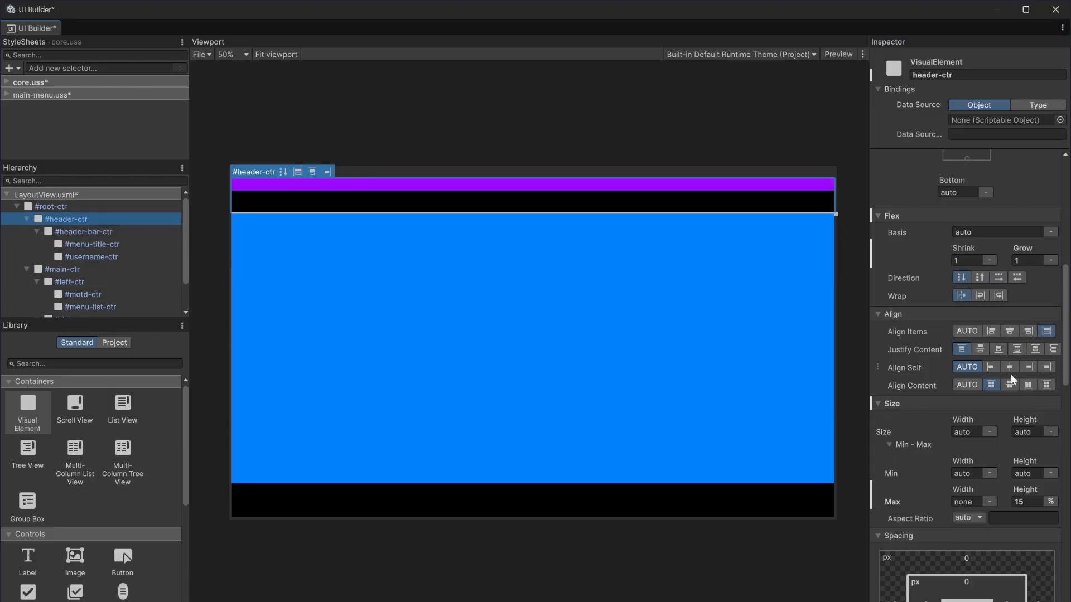
left_click(1031, 384)
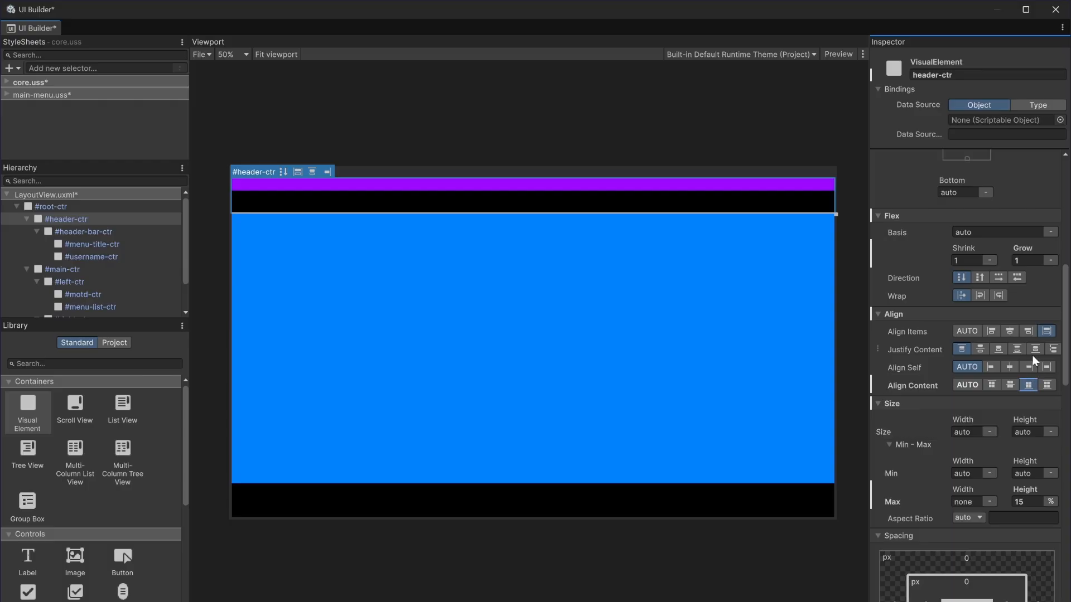
left_click(984, 349)
left_click(998, 350)
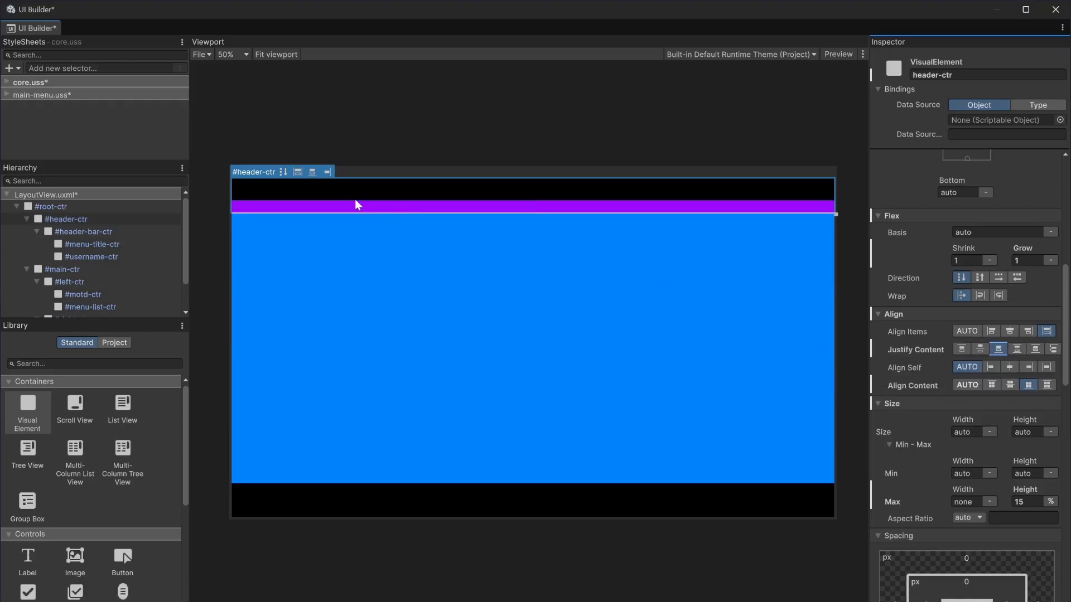
left_click(85, 231)
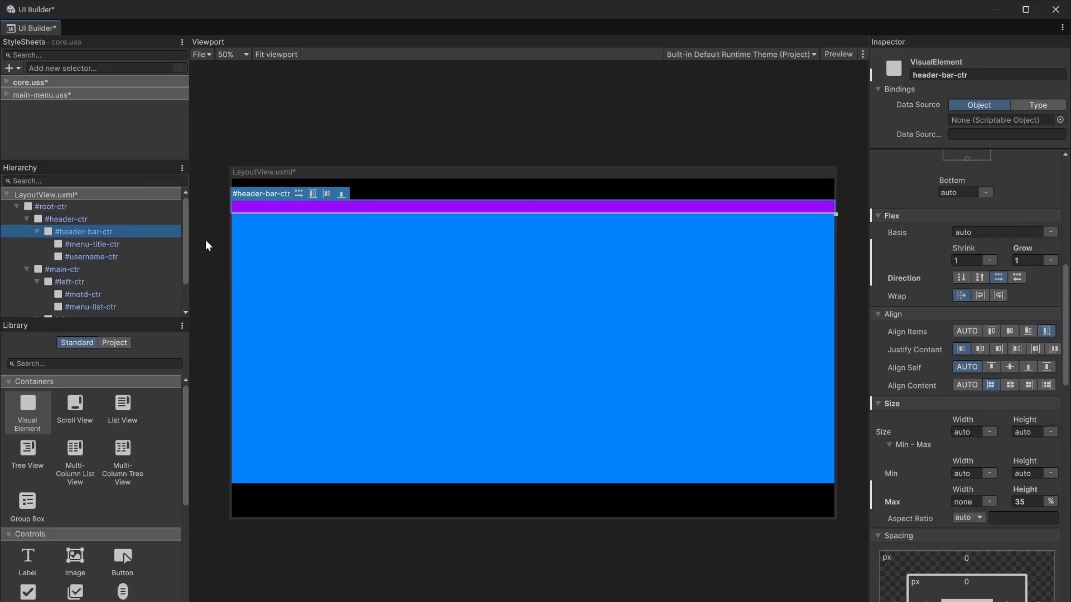
left_click(62, 220)
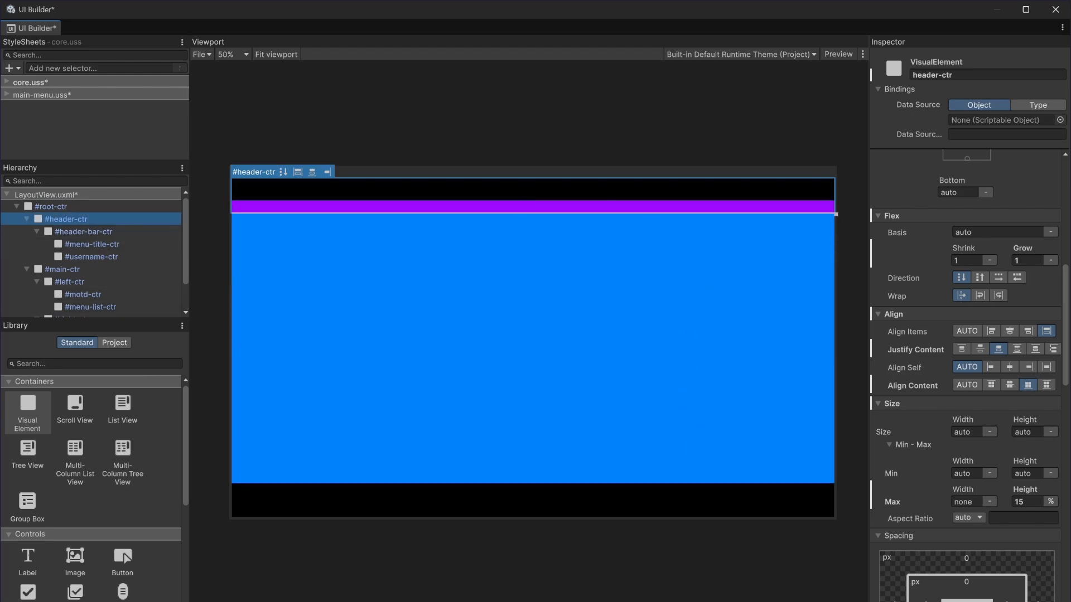
- Switch to the Affinity mockup and examine the dark left margin rectangle by toggling its visibility, then return to UI Builder
left_click(412, 601)
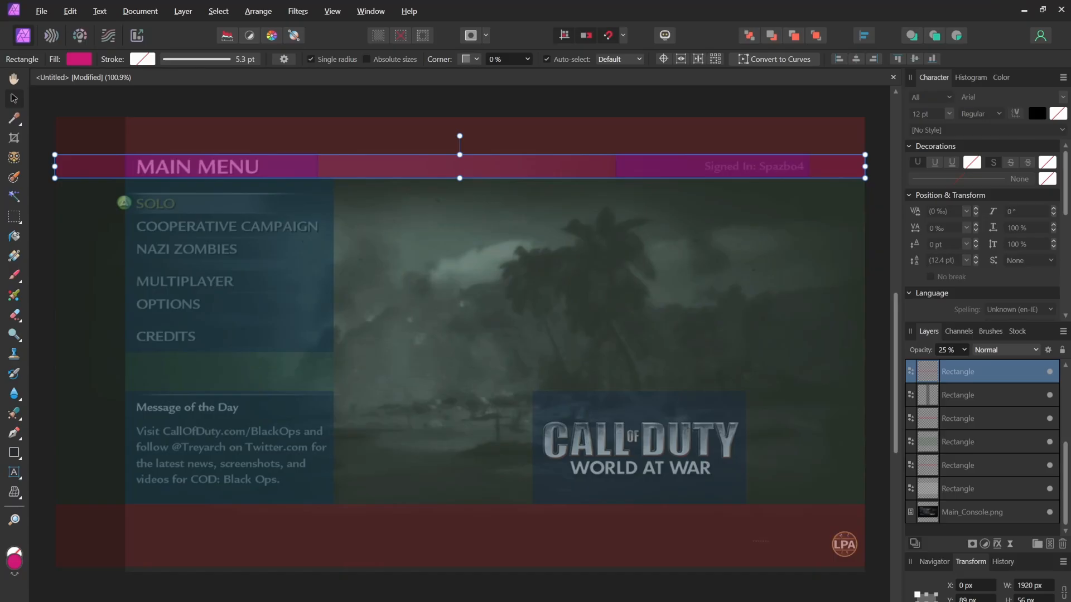
left_click(98, 247)
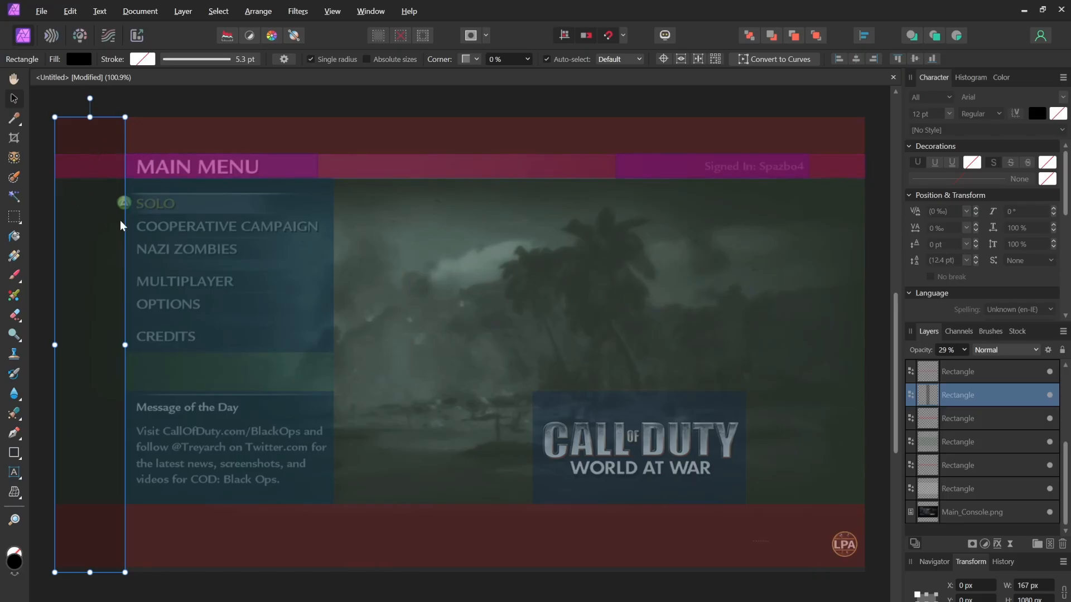
left_click(1049, 395)
left_click(1050, 395)
mouse_move(407, 601)
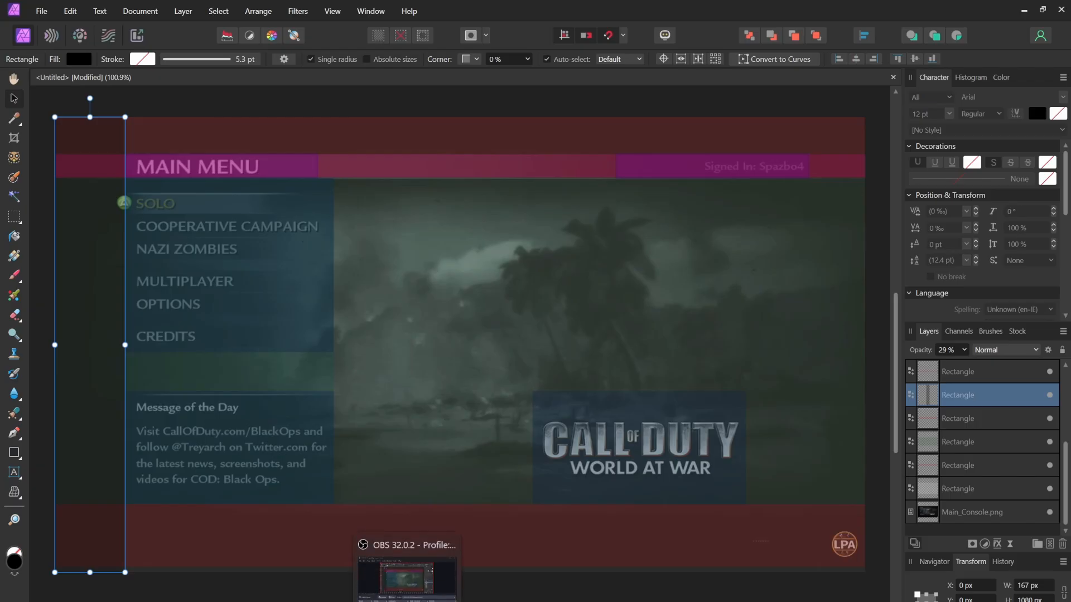
left_click(463, 601)
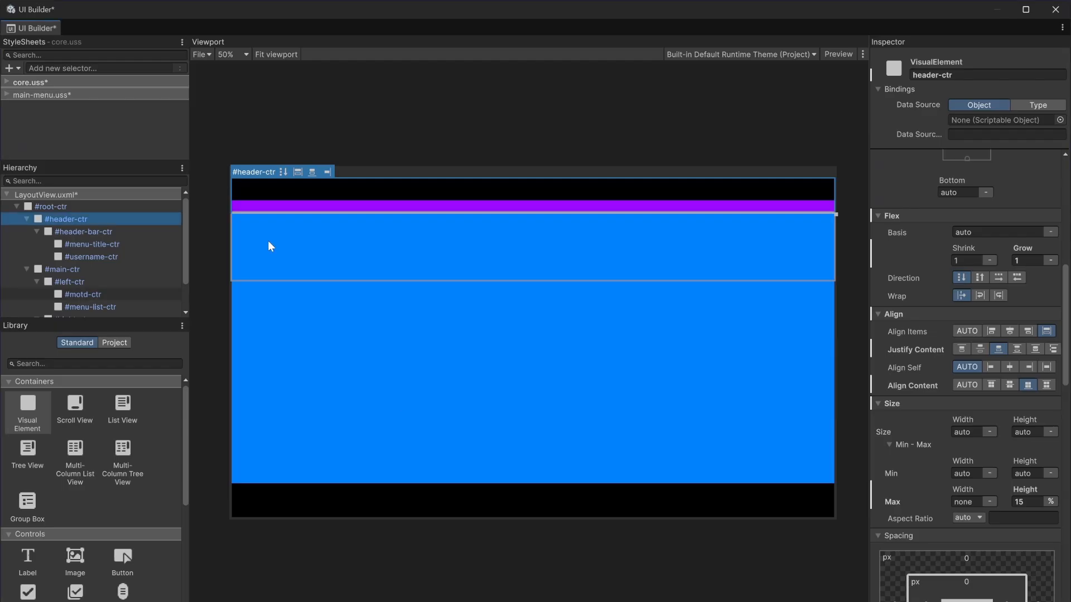
- Set header-bar-ctr's left padding to 10%
left_click(89, 231)
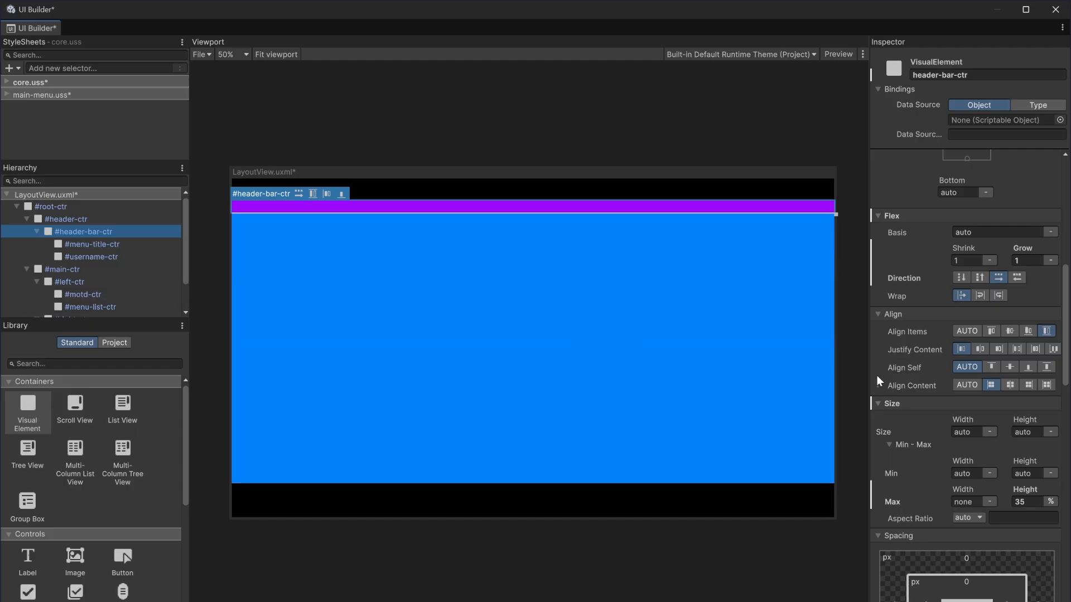
scroll(937, 458, "down", 3)
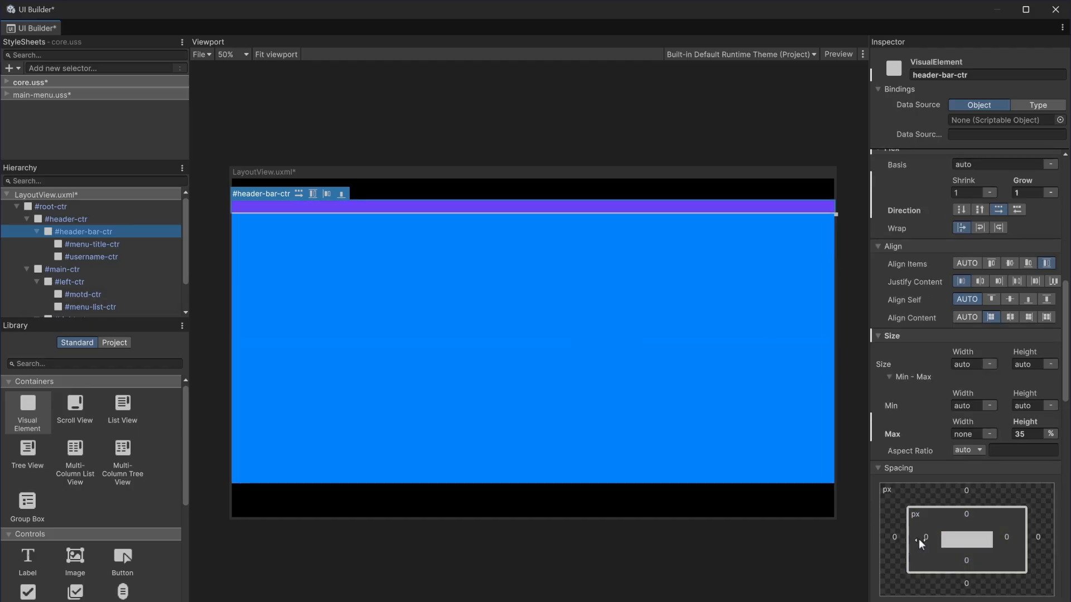
left_click(923, 538)
left_click(936, 540)
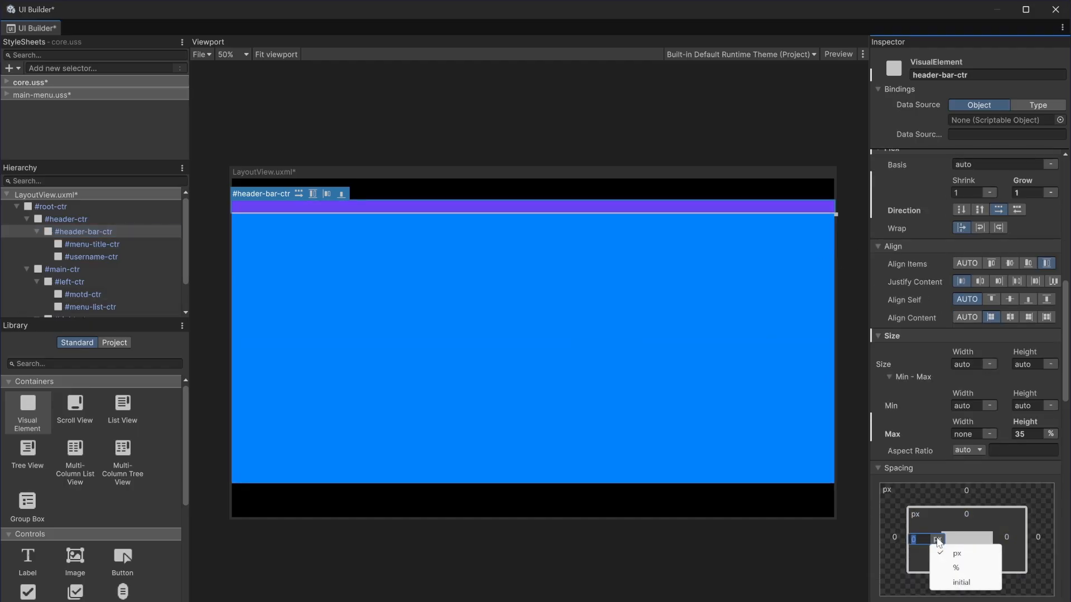
left_click(950, 568)
left_click(925, 540)
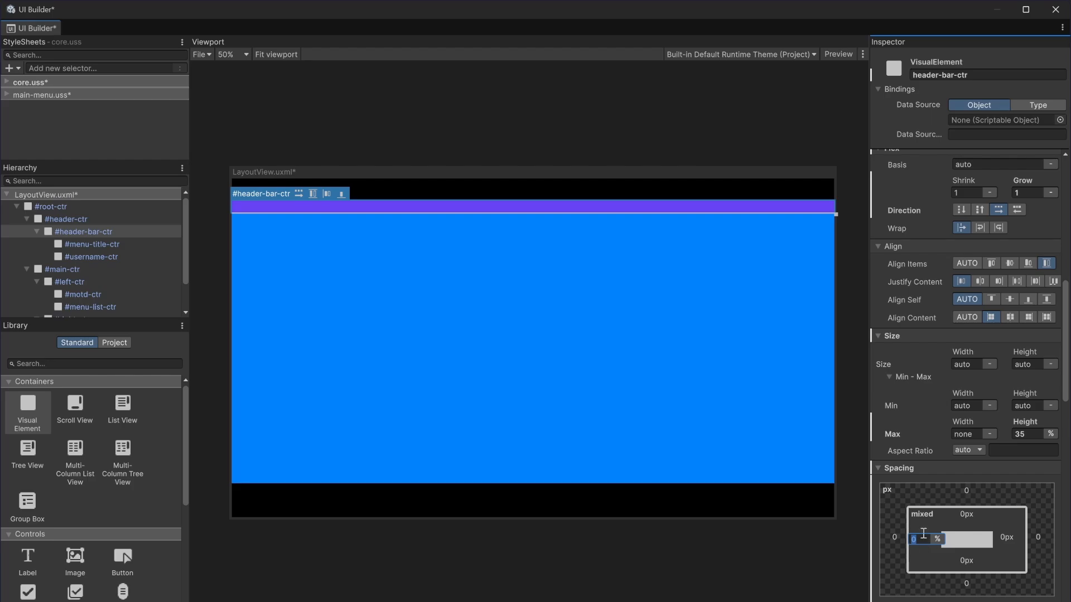
type("10")
key("Return")
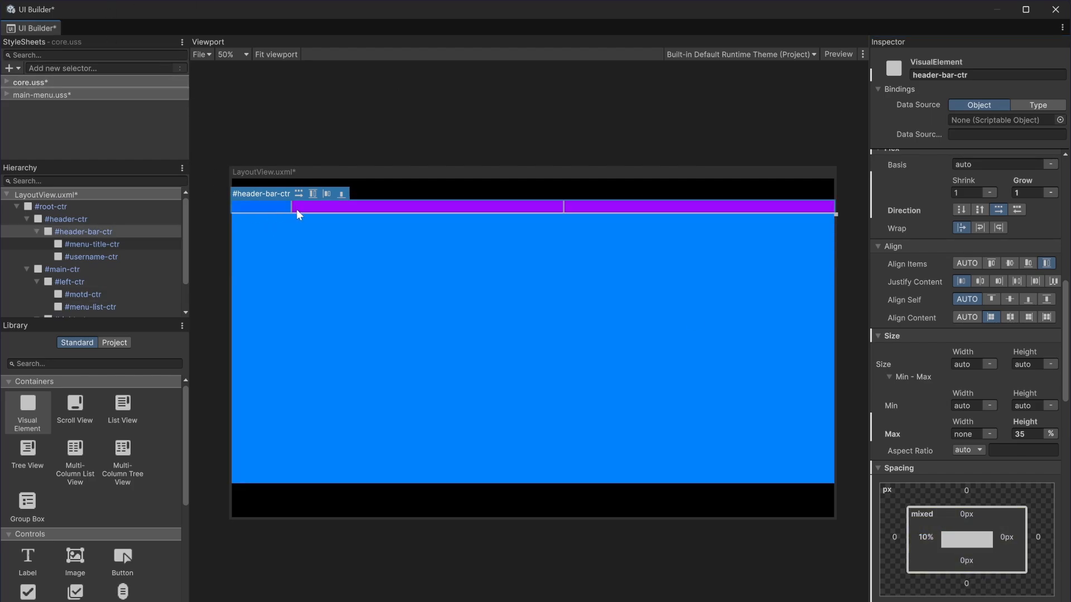
- Set header-bar-ctr's right padding to 10%
left_click(149, 231)
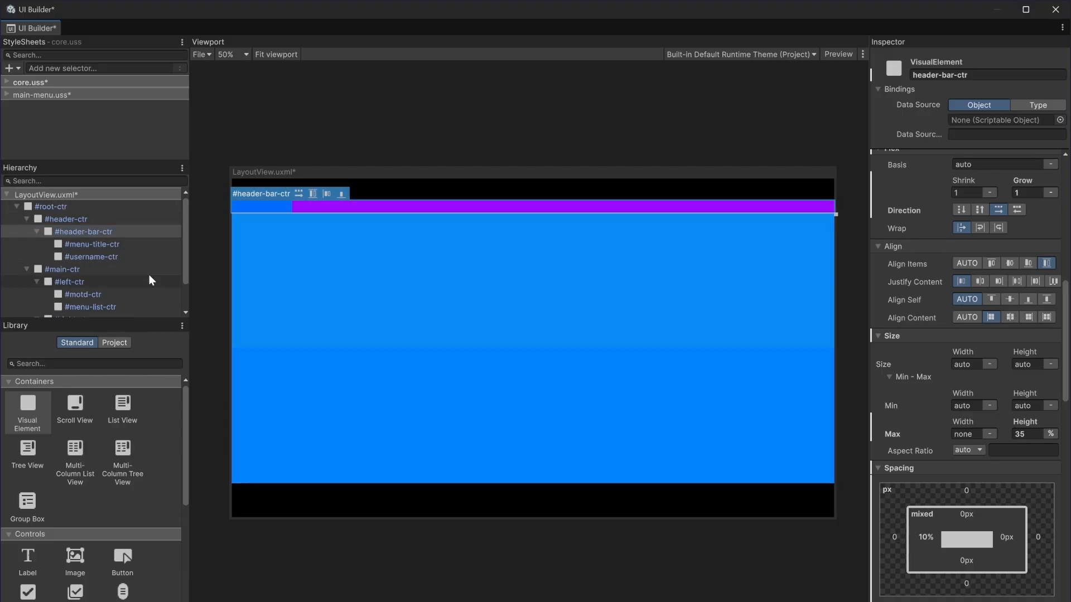
left_click(920, 536)
left_click(1012, 537)
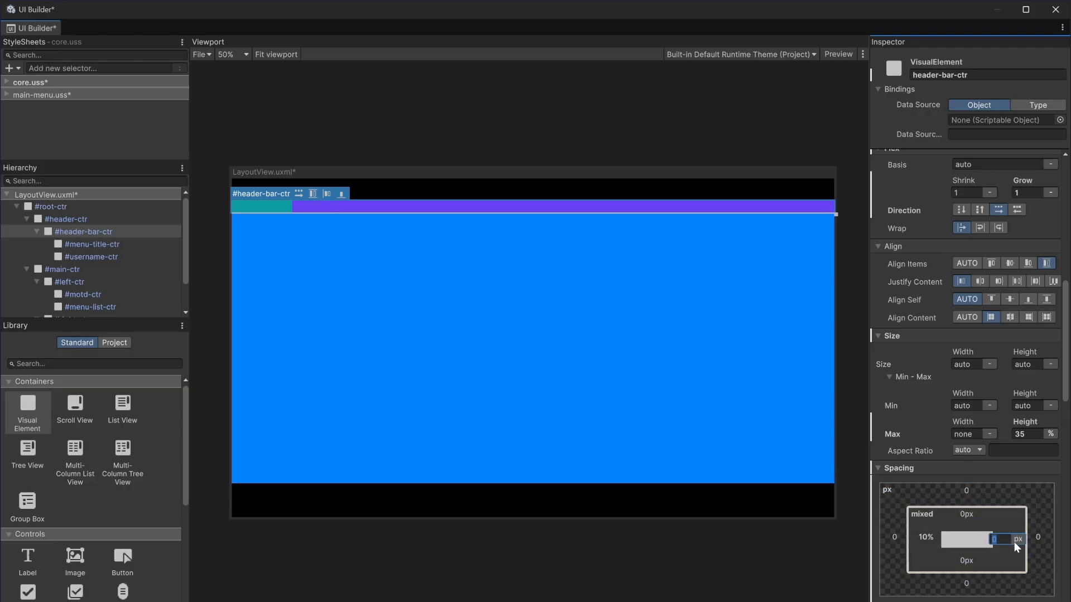
left_click(1015, 541)
left_click(1025, 569)
left_click(1005, 538)
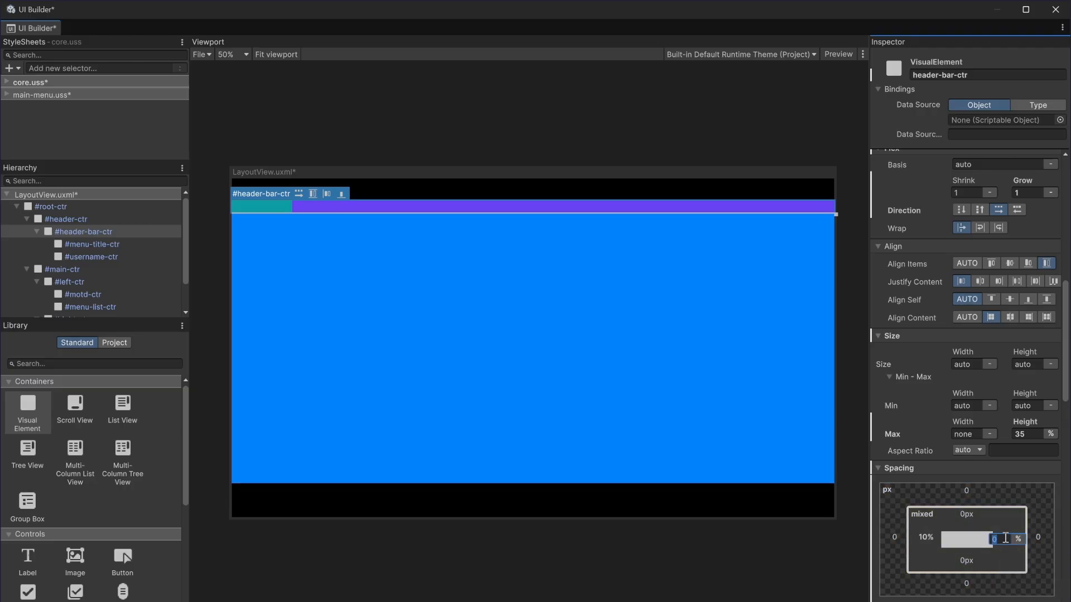
key("Return")
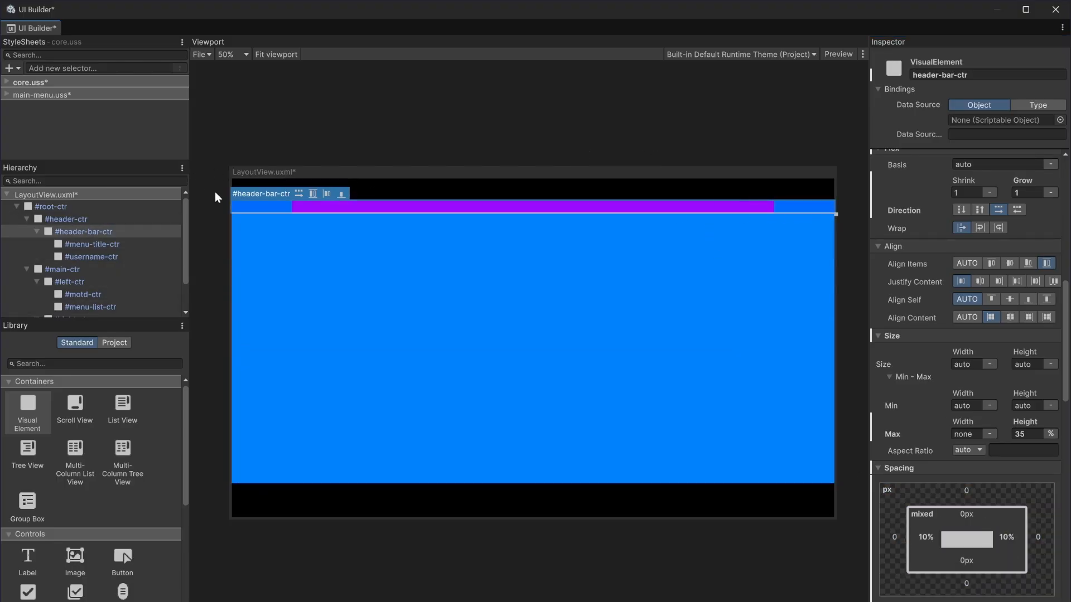
- Check the title and username rectangles in the Affinity mockup and limit menu-title-ctr's maximum width to 40% in UI Builder
left_click(85, 245)
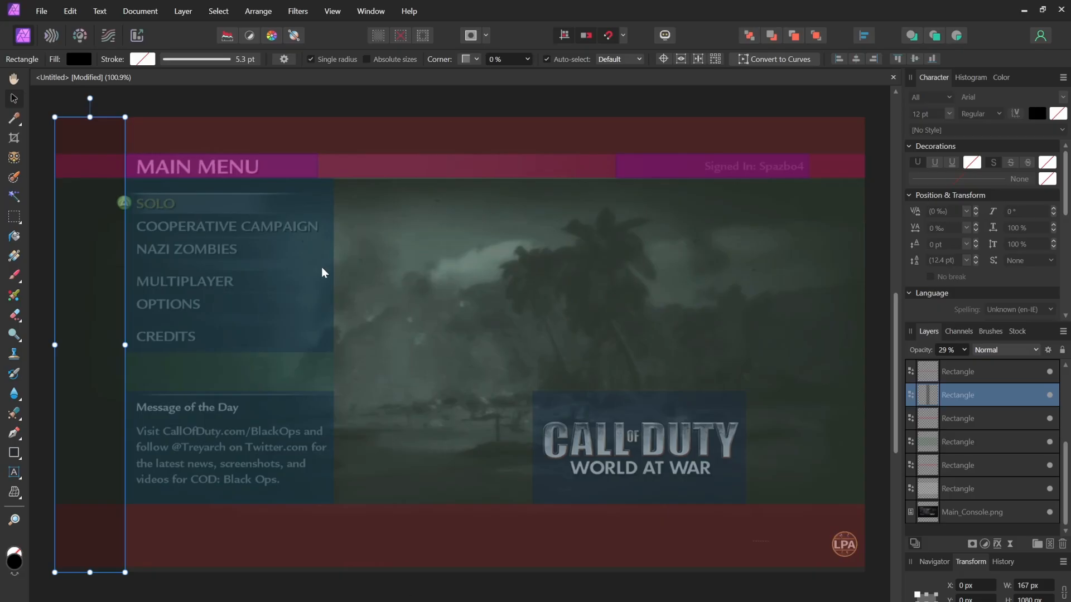
left_click(294, 167)
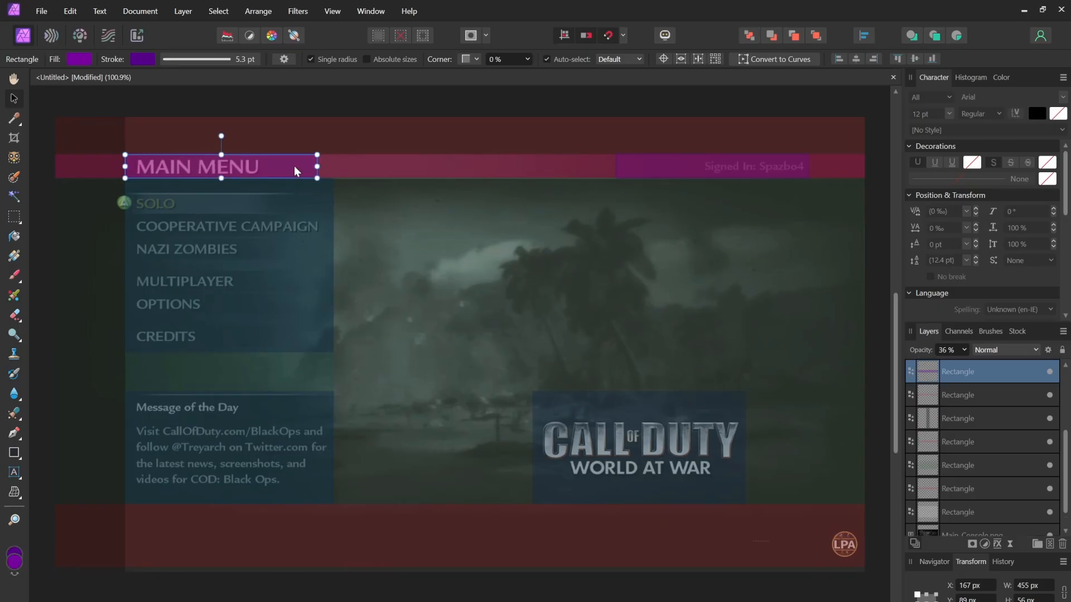
left_click(699, 171)
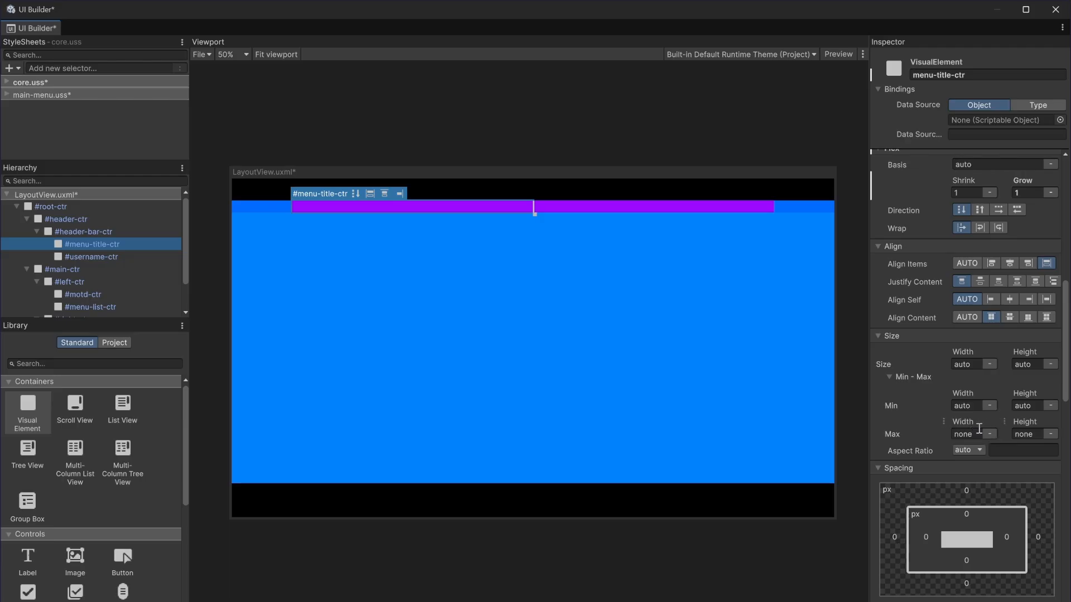
left_click(988, 435)
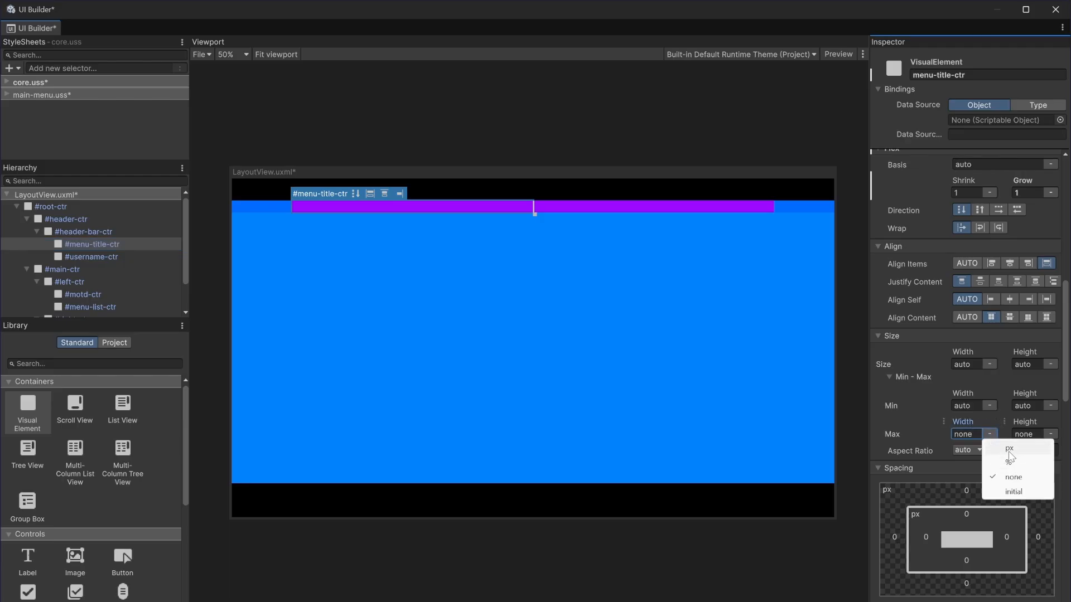
left_click(1010, 463)
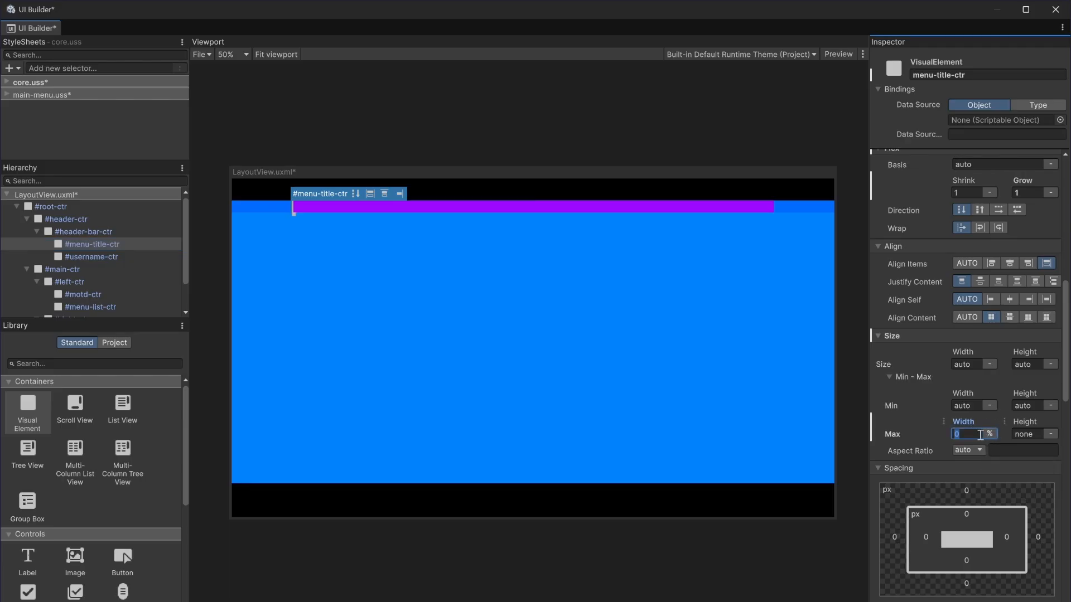
type("40")
key("Return")
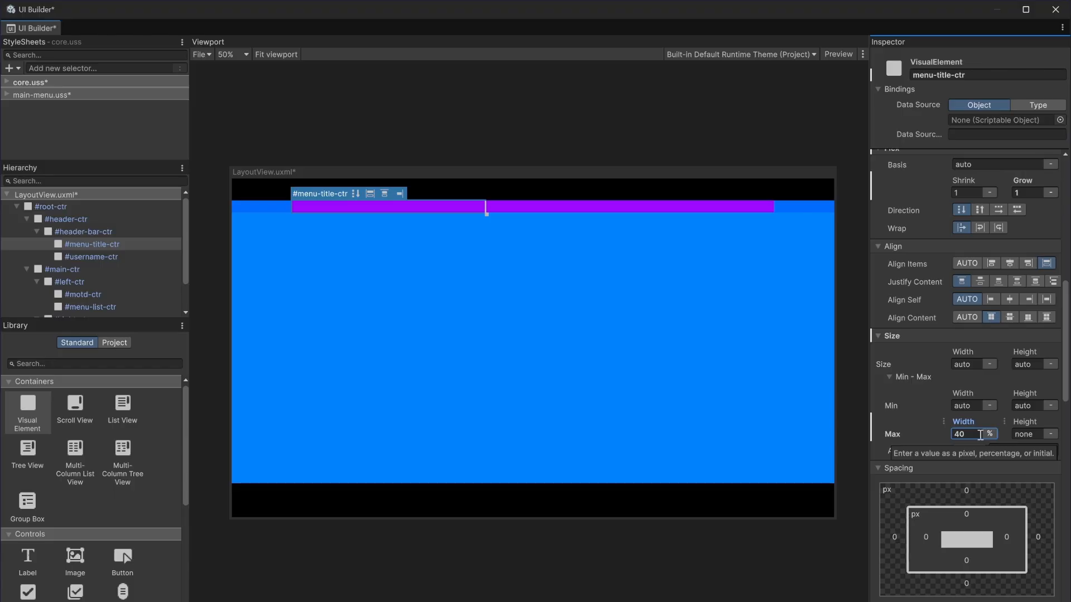
- Limit username-ctr's maximum width to 40%
left_click(128, 257)
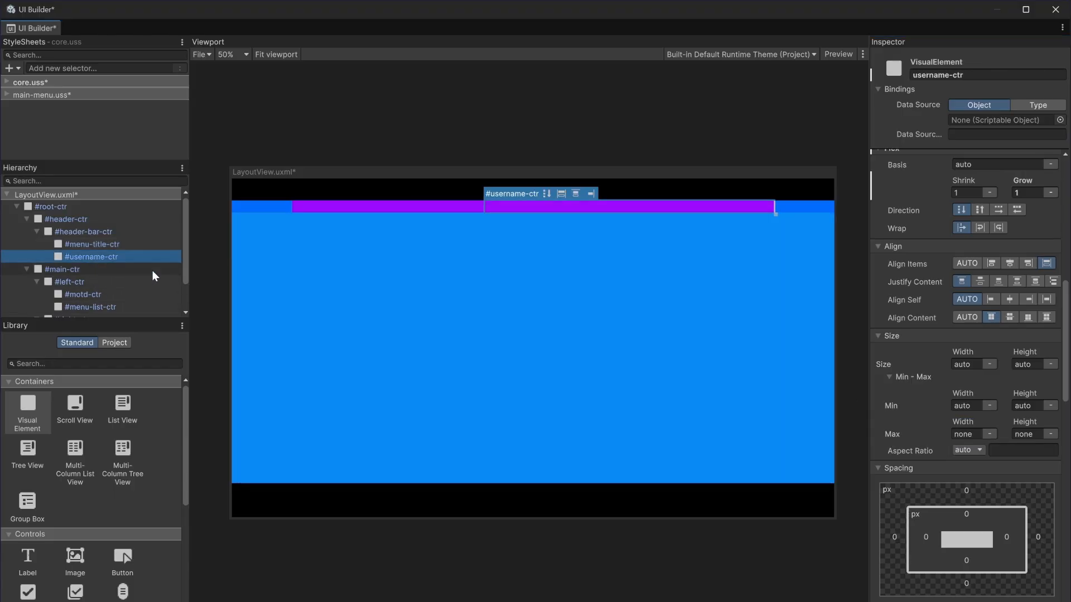
left_click(983, 433)
left_click(986, 446)
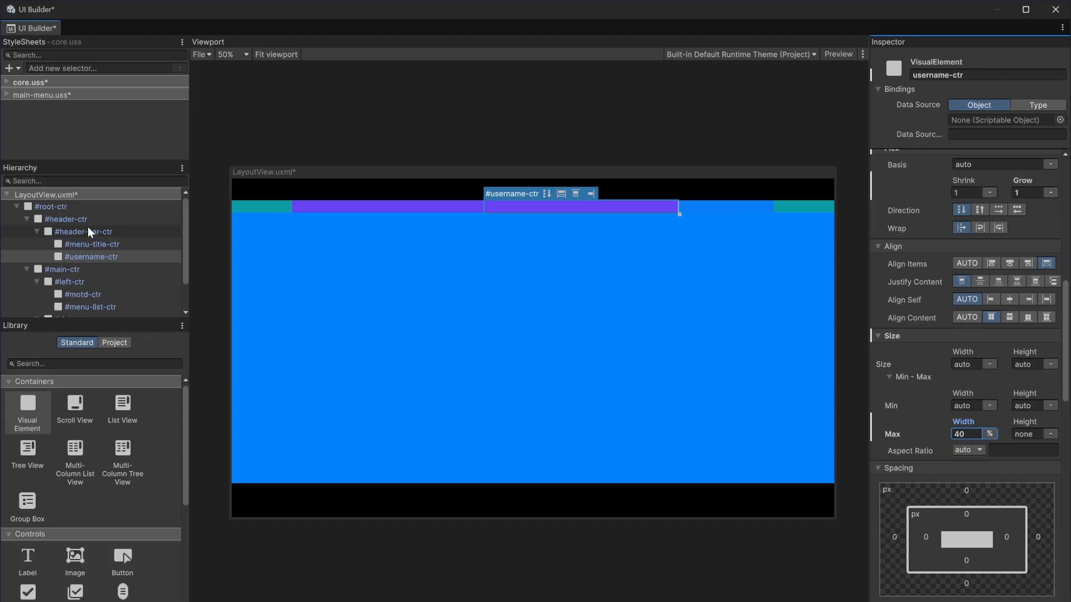
- Check the header rectangles in the Affinity mockup and set header-bar-ctr's content justification to space-between in UI Builder
left_click(441, 206)
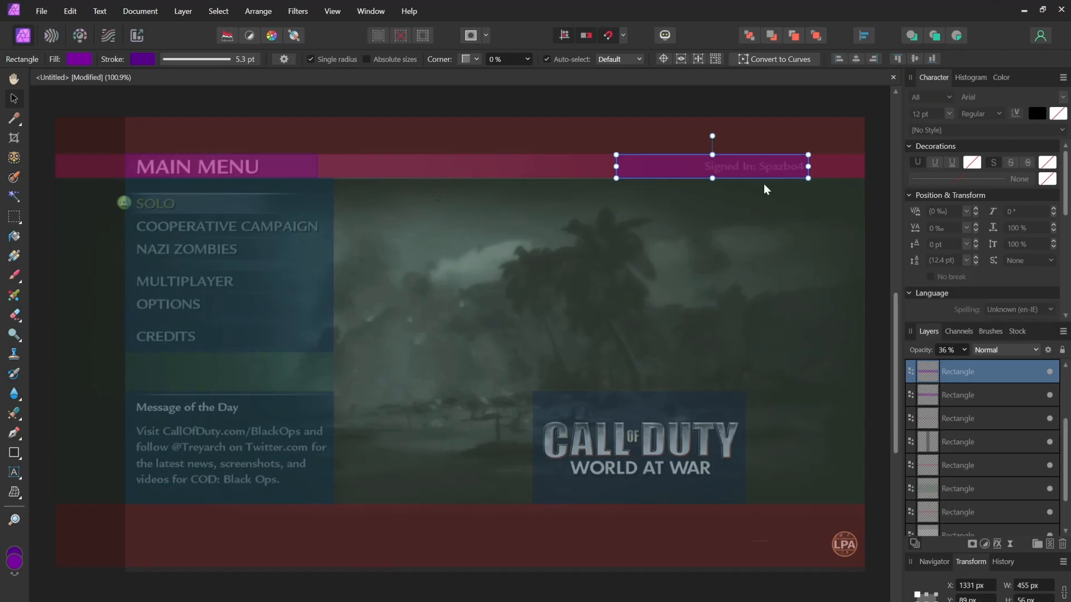
scroll(890, 167, "up", 5)
scroll(802, 269, "down", 1)
left_click(711, 263)
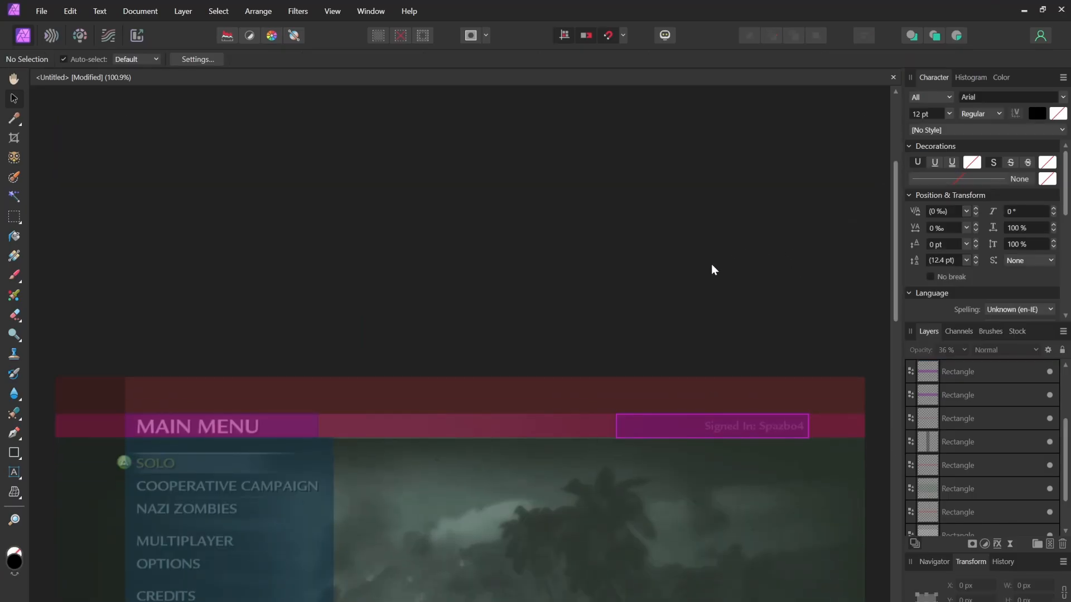
scroll(748, 261, "down", 2)
scroll(728, 325, "down", 2)
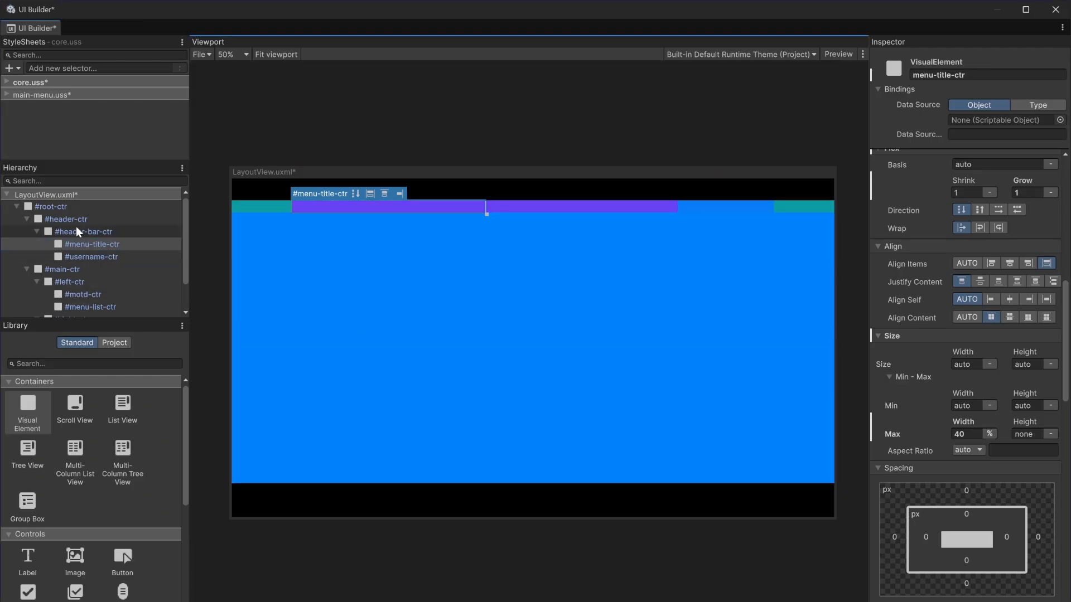
left_click(76, 229)
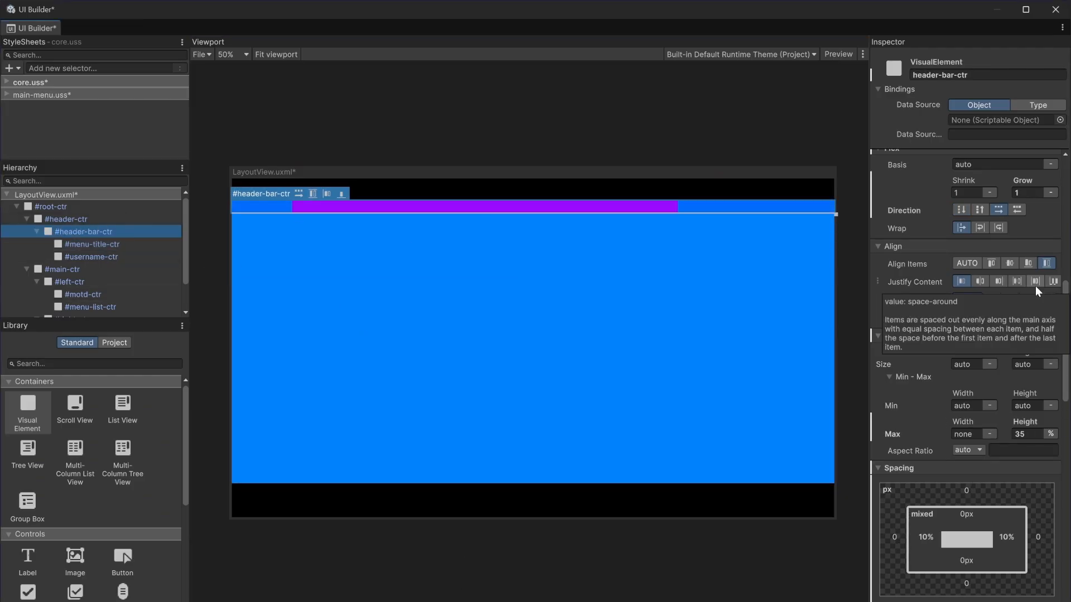
left_click(1053, 282)
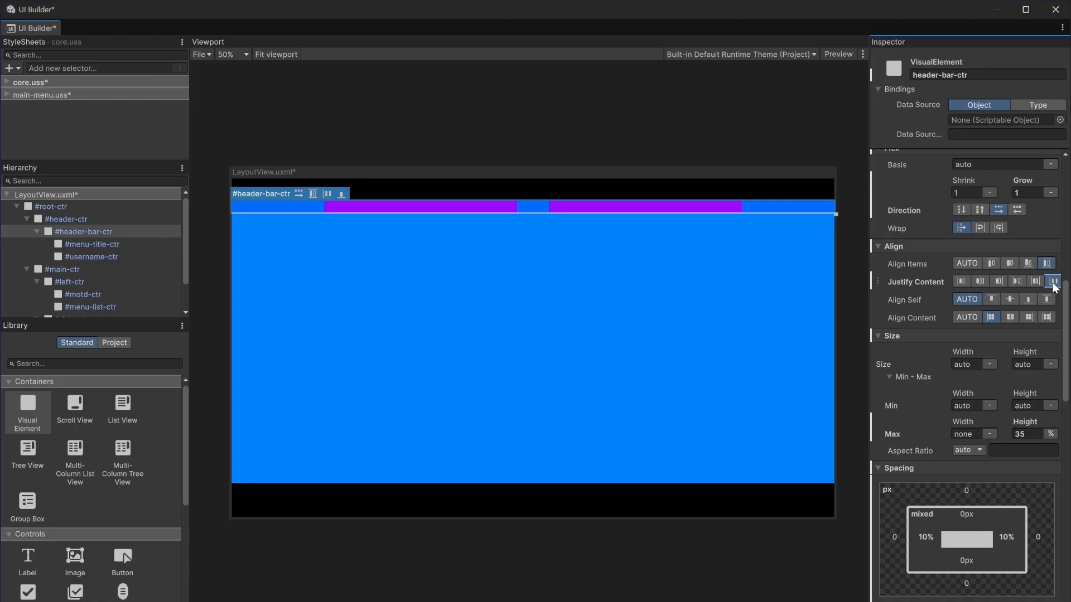
left_click(1032, 283)
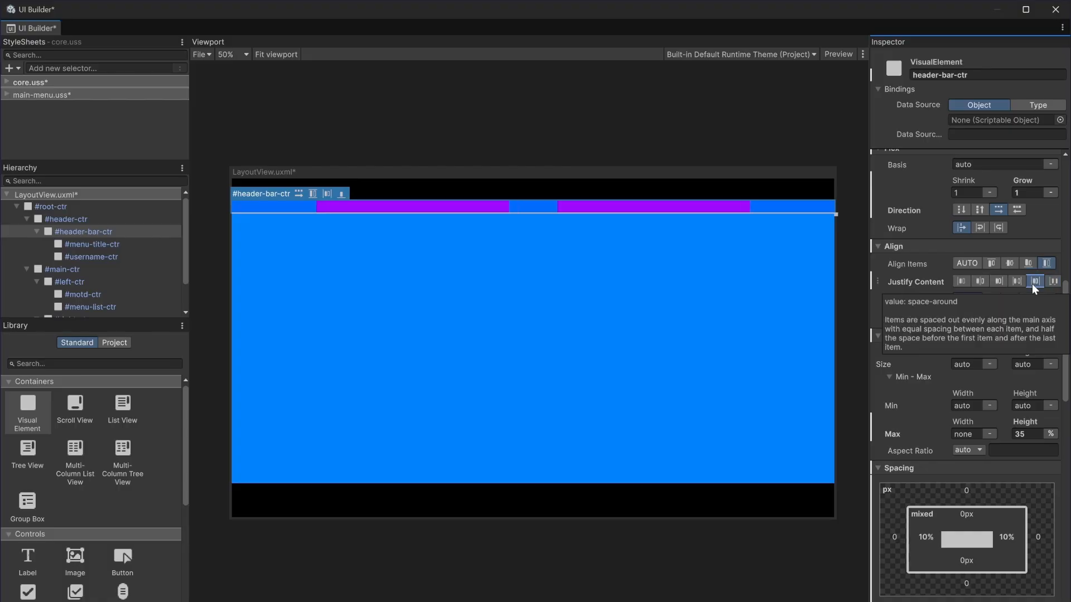
left_click(1016, 283)
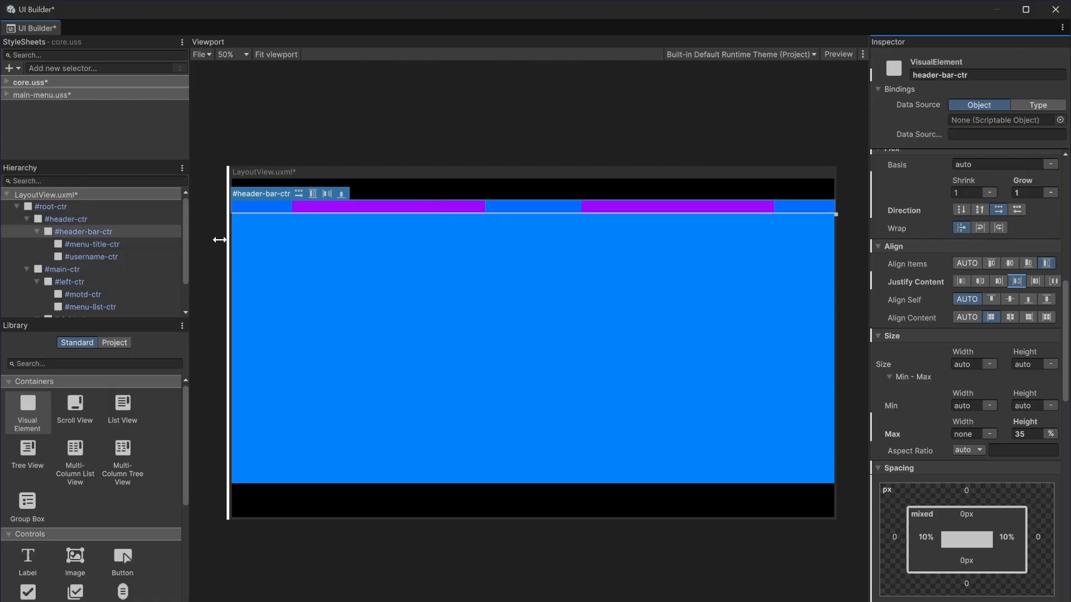
- Inspect menu-title-ctr and username-ctr, compare them with the header rectangles in the Affinity mockup, and return to UI Builder
left_click(333, 205)
left_click(147, 257)
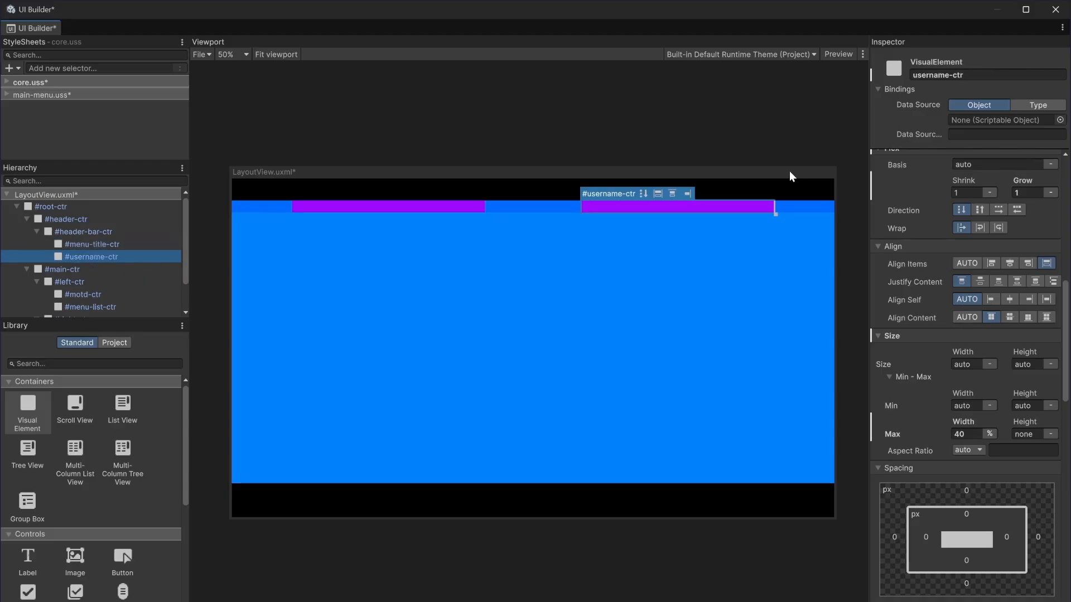
left_click(527, 143)
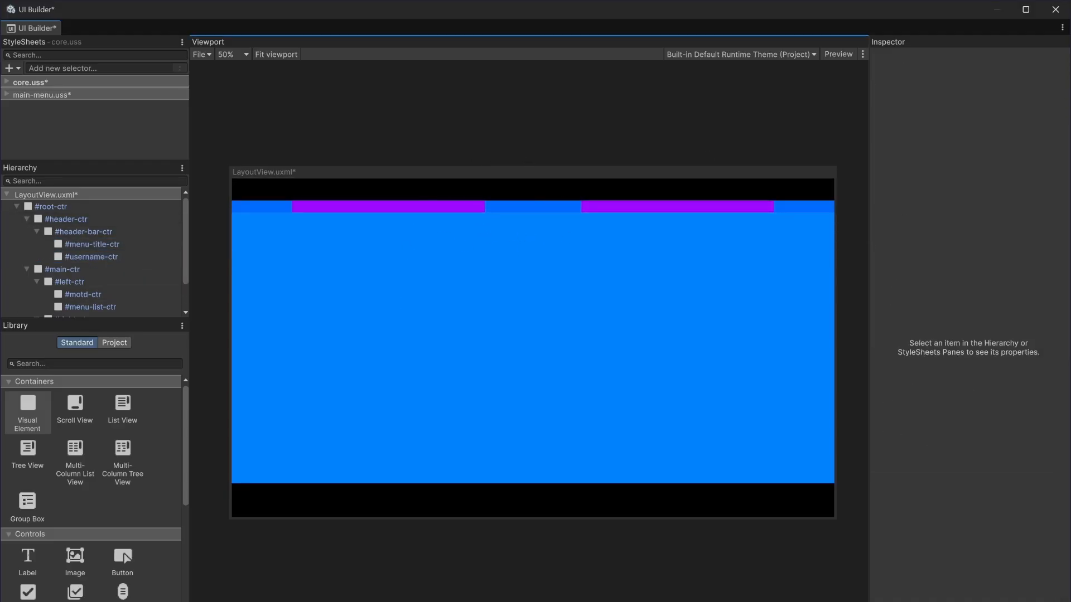
left_click(383, 583)
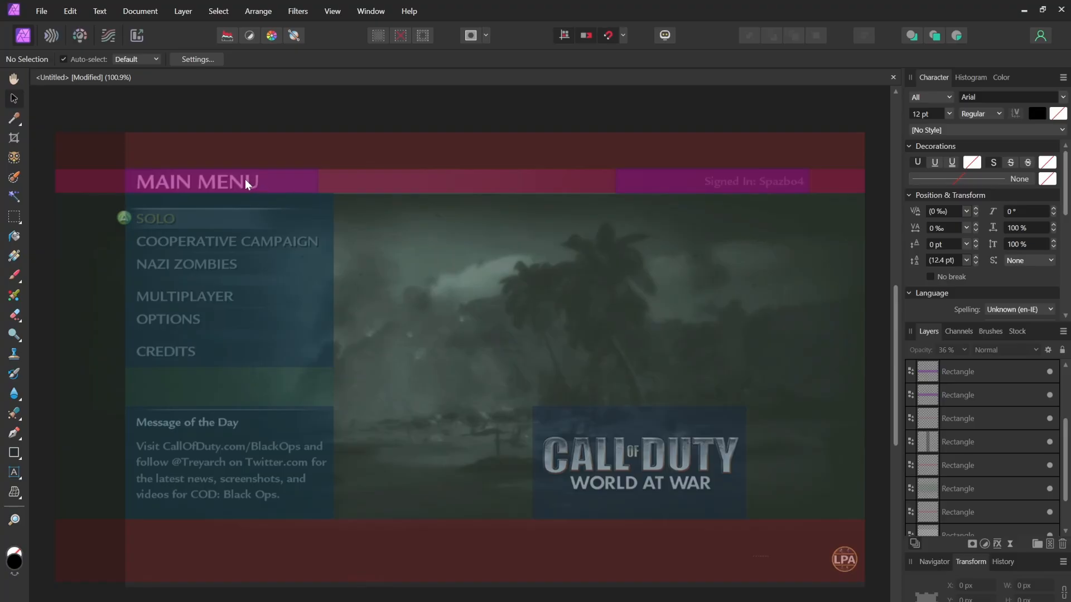
mouse_move(463, 599)
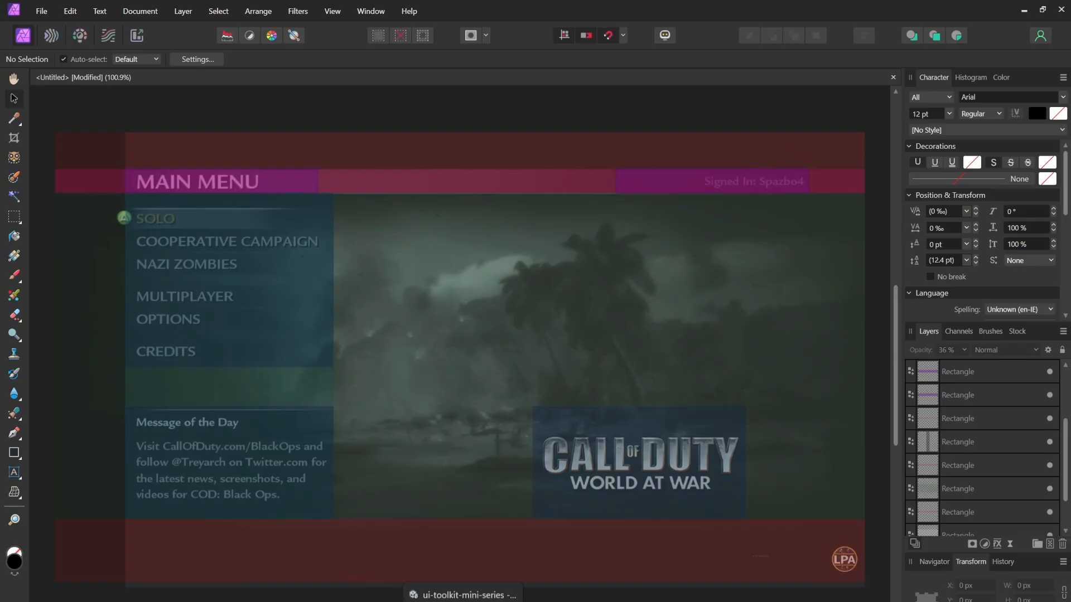
left_click(463, 580)
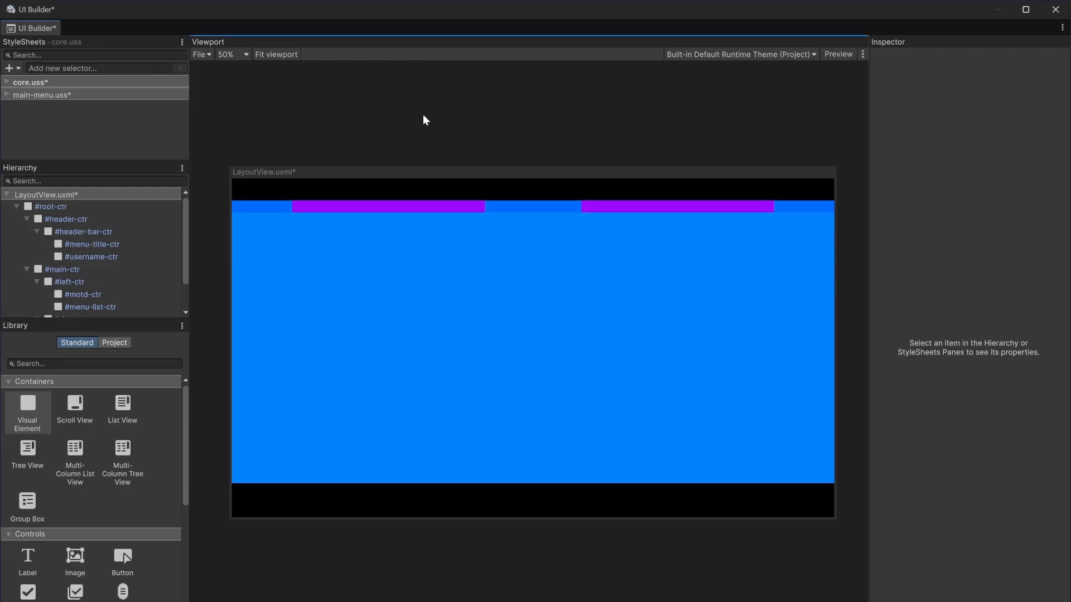
- Set main-ctr's flex direction to row and check how left-ctr is laid out inside it
left_click(89, 270)
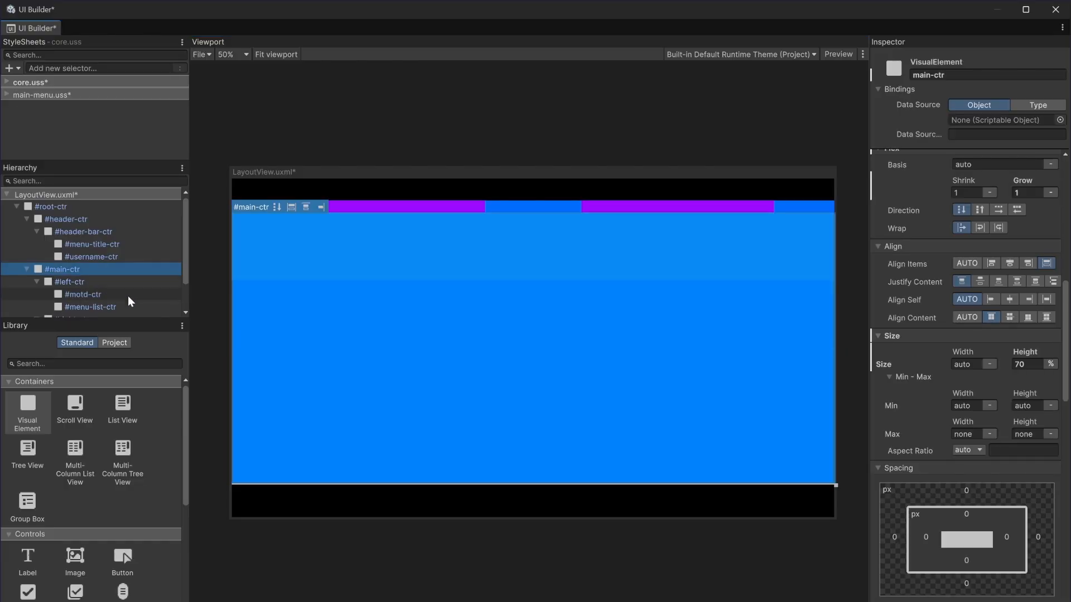
left_click(86, 282)
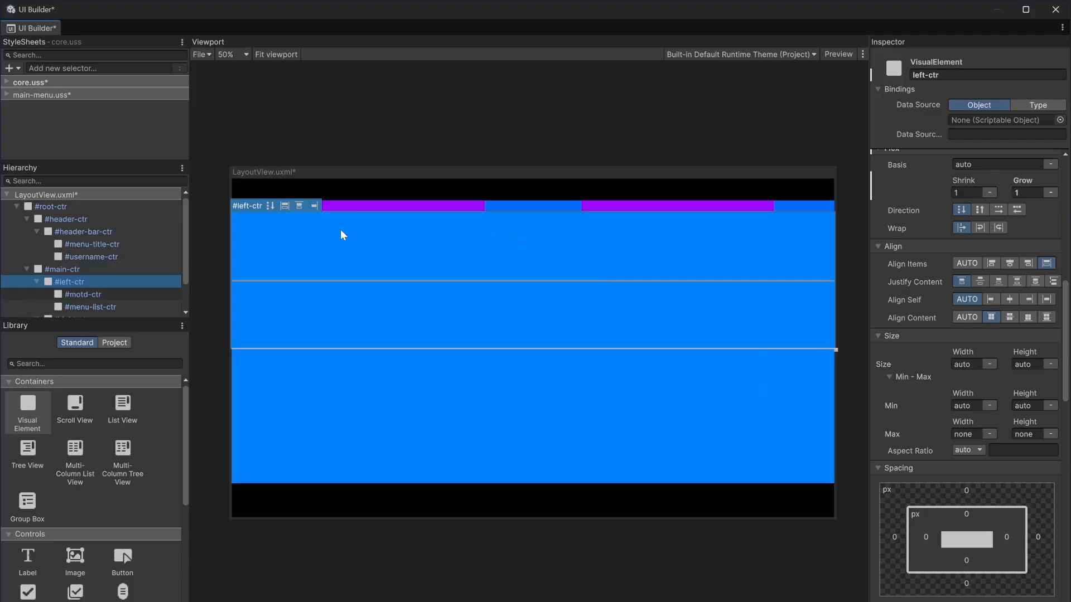
left_click(97, 269)
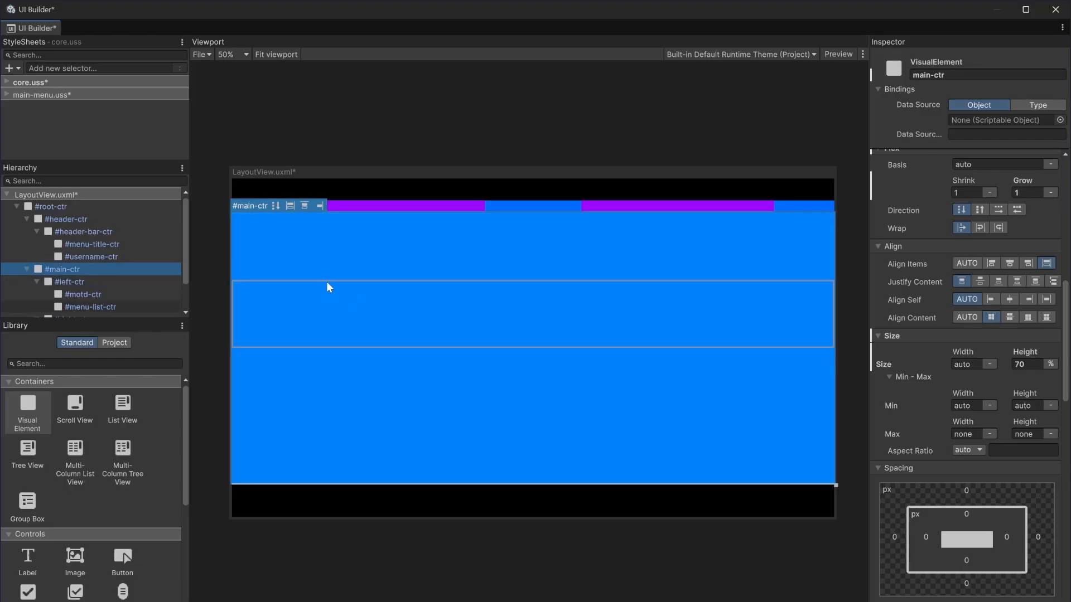
left_click(1004, 211)
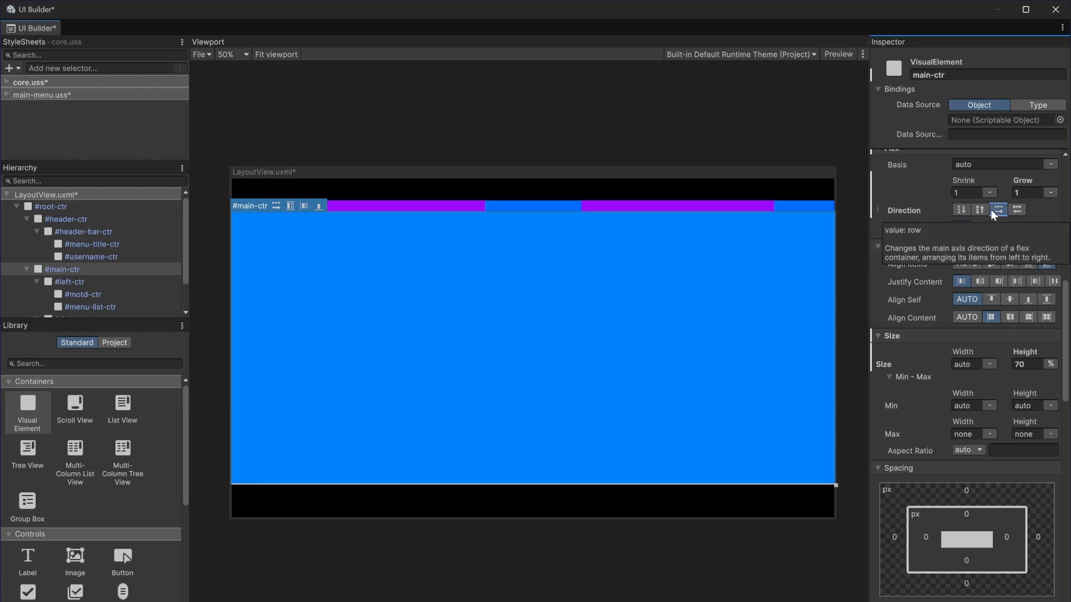
left_click(117, 282)
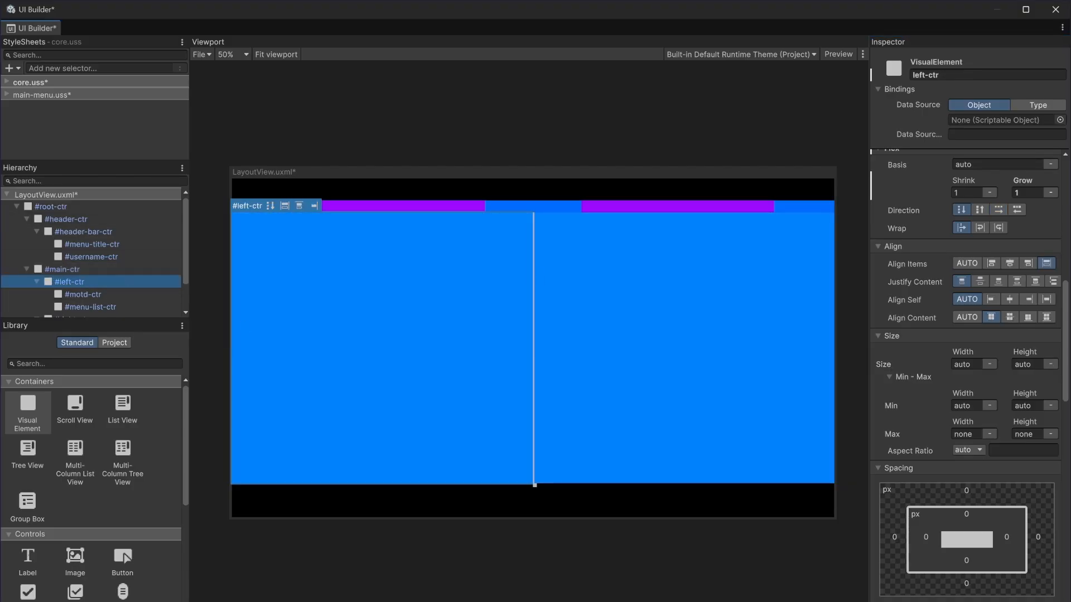
- Set main-ctr's left padding to 10%
left_click(57, 269)
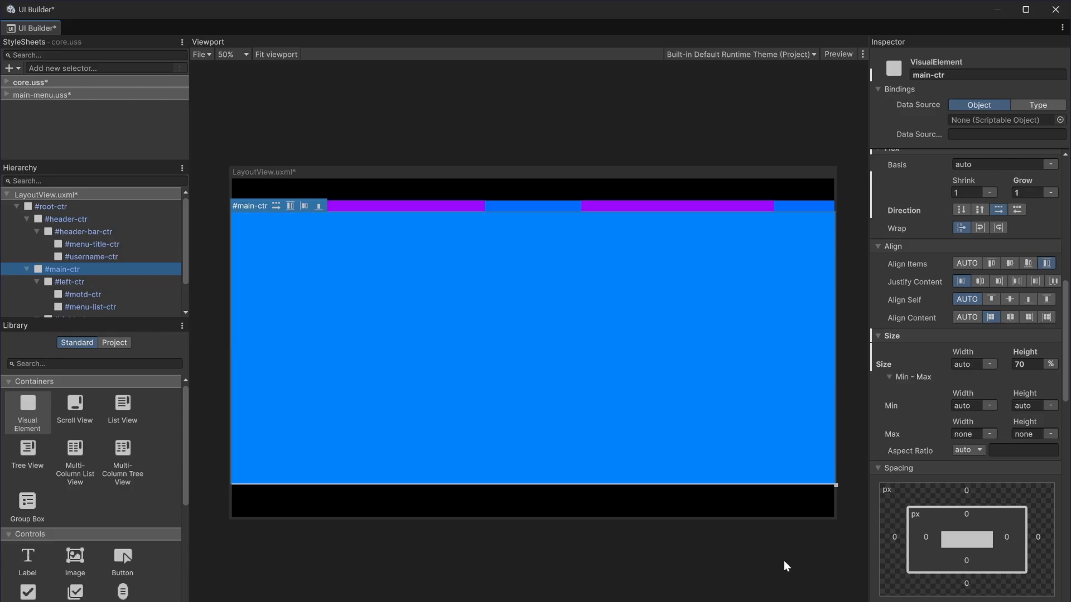
left_click(925, 545)
left_click(925, 539)
type("10")
left_click(937, 539)
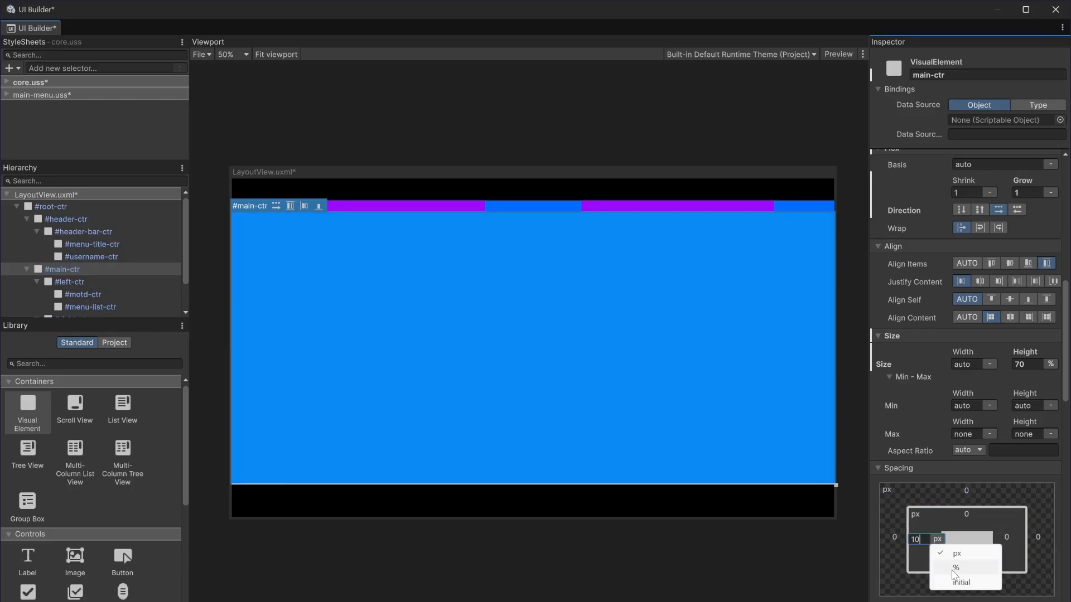
left_click(955, 568)
- Switch the unit of main-ctr's right margin to percent
left_click(1034, 539)
left_click(1034, 539)
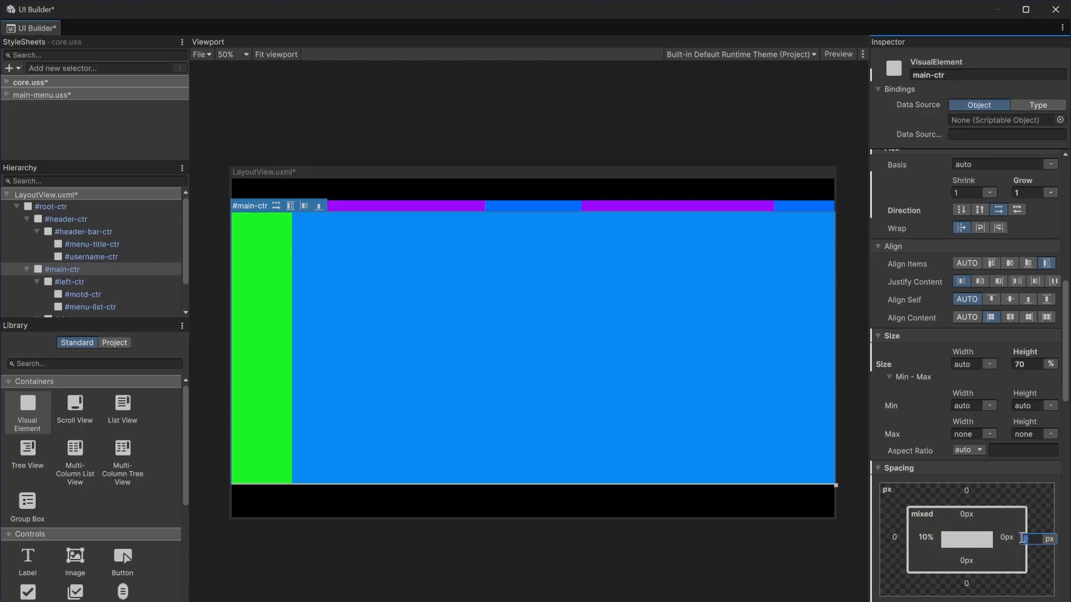
left_click(1049, 539)
left_click(1020, 551)
- Set main-ctr's right padding to 10% and deselect the container
left_click(1007, 538)
type("10")
left_click(1017, 540)
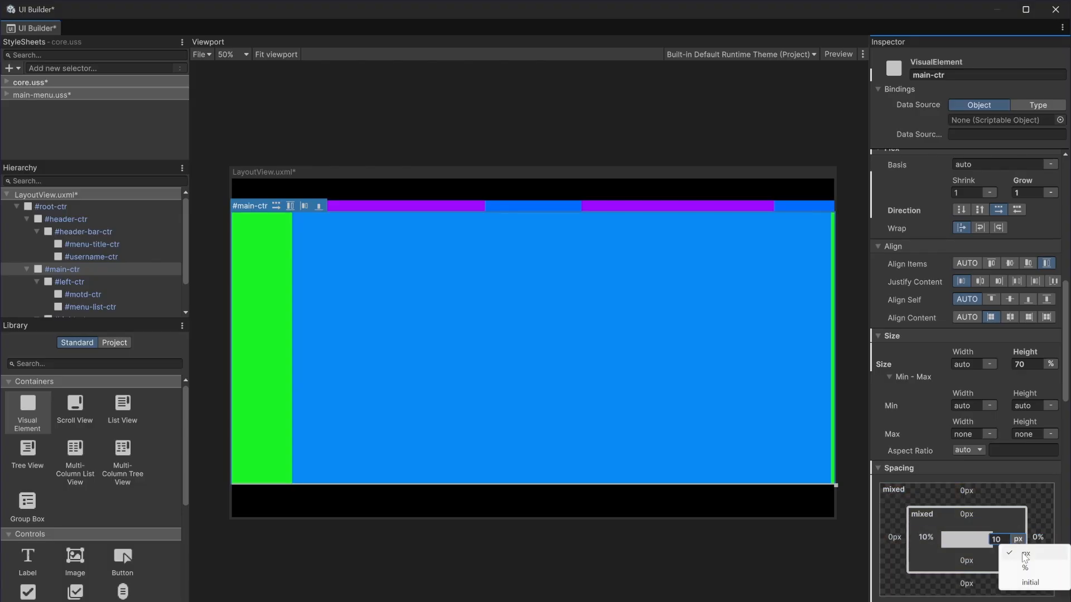
left_click(1028, 569)
left_click(791, 584)
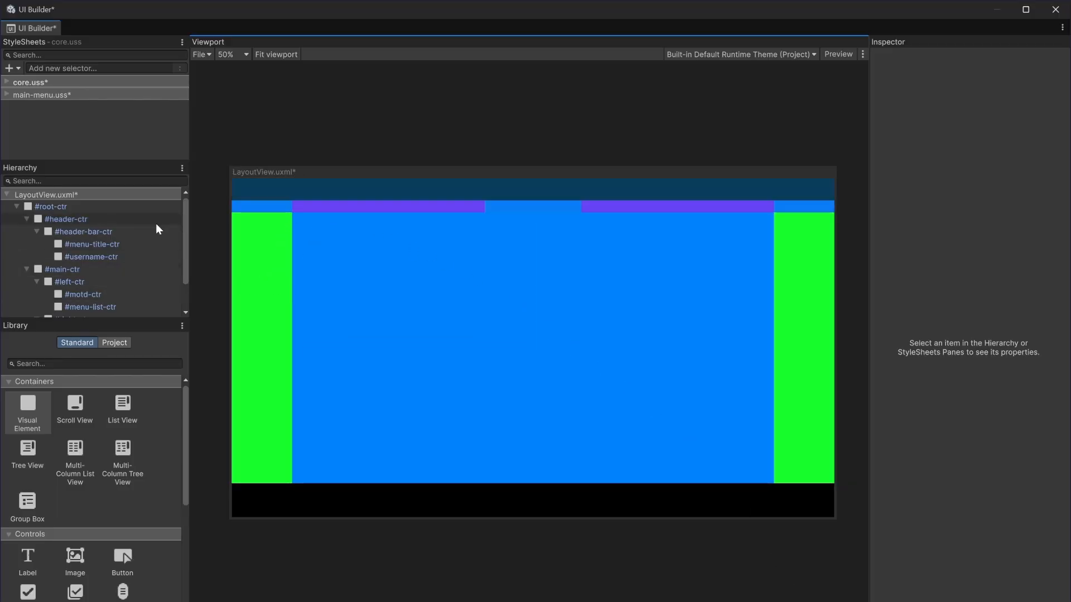
- Inspect left-ctr's children and move menu-list-ctr above motd-ctr in the hierarchy
left_click(83, 282)
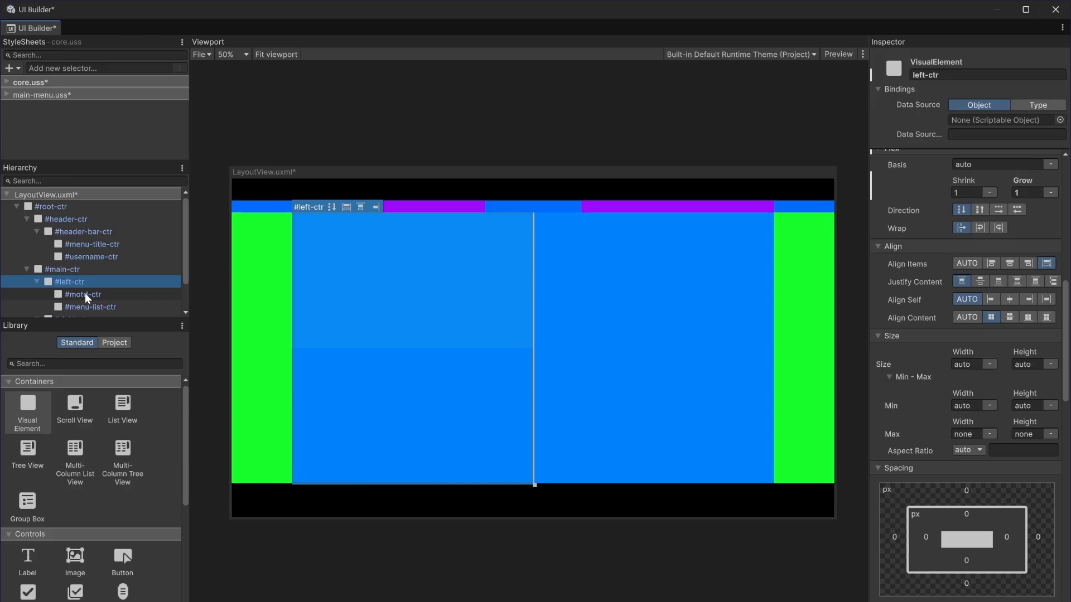
left_click(82, 294)
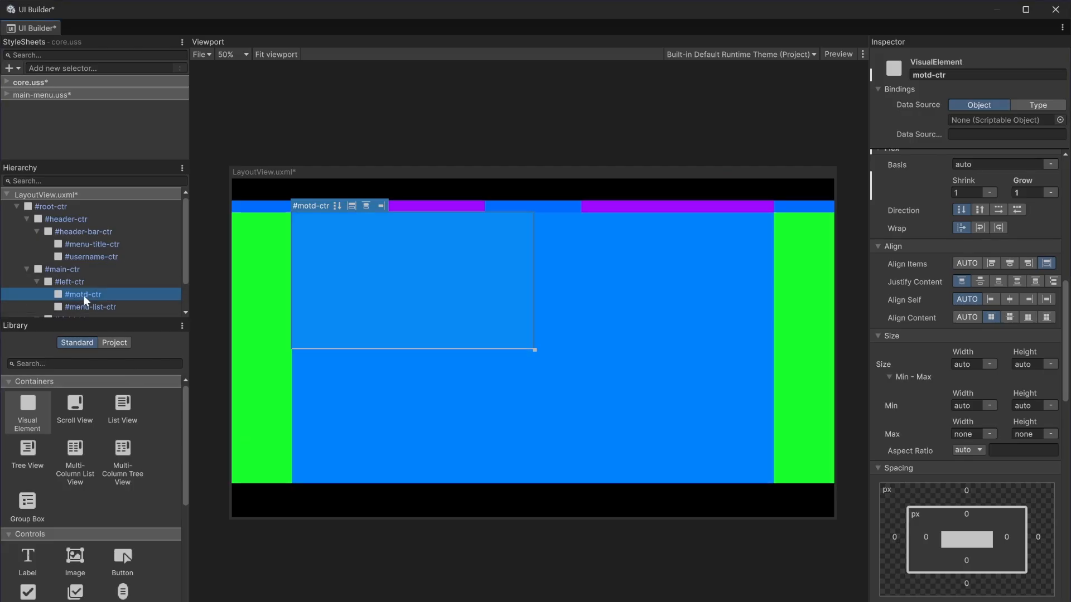
left_click(1050, 434)
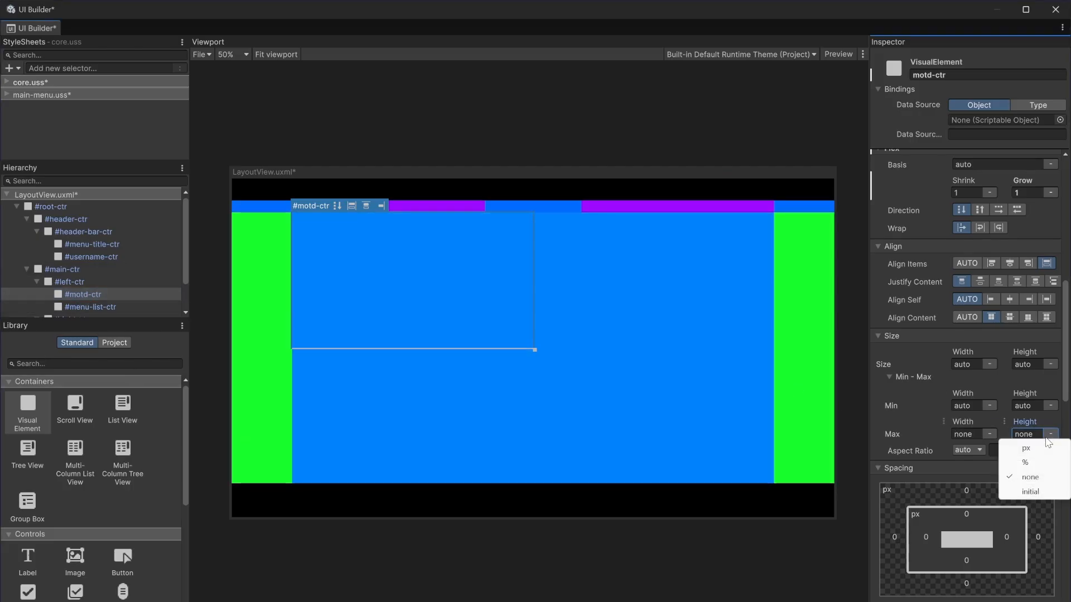
left_click(95, 306)
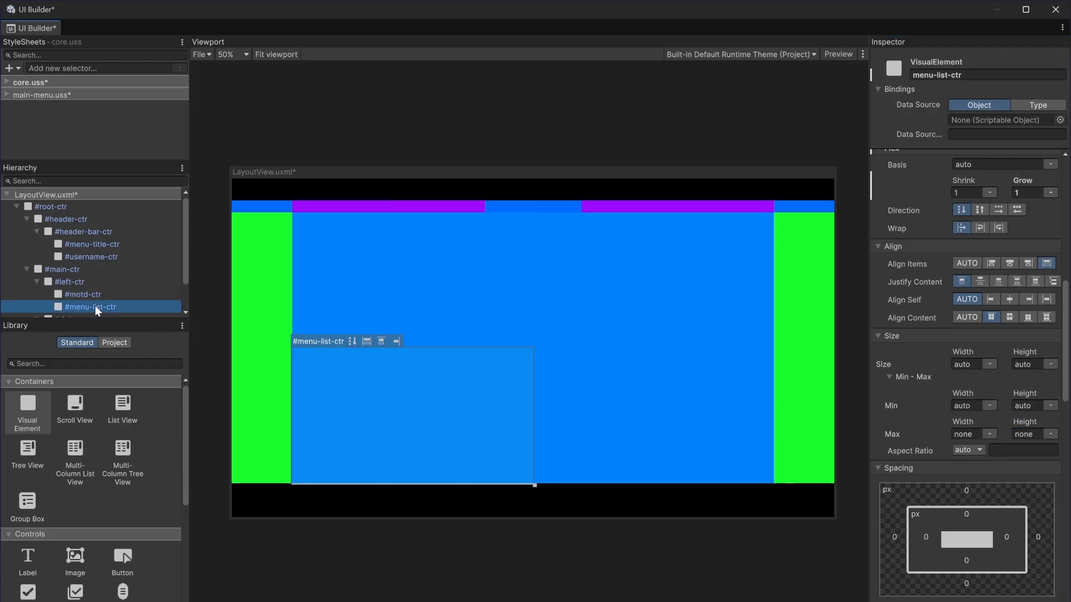
left_click_drag(102, 296, 100, 289)
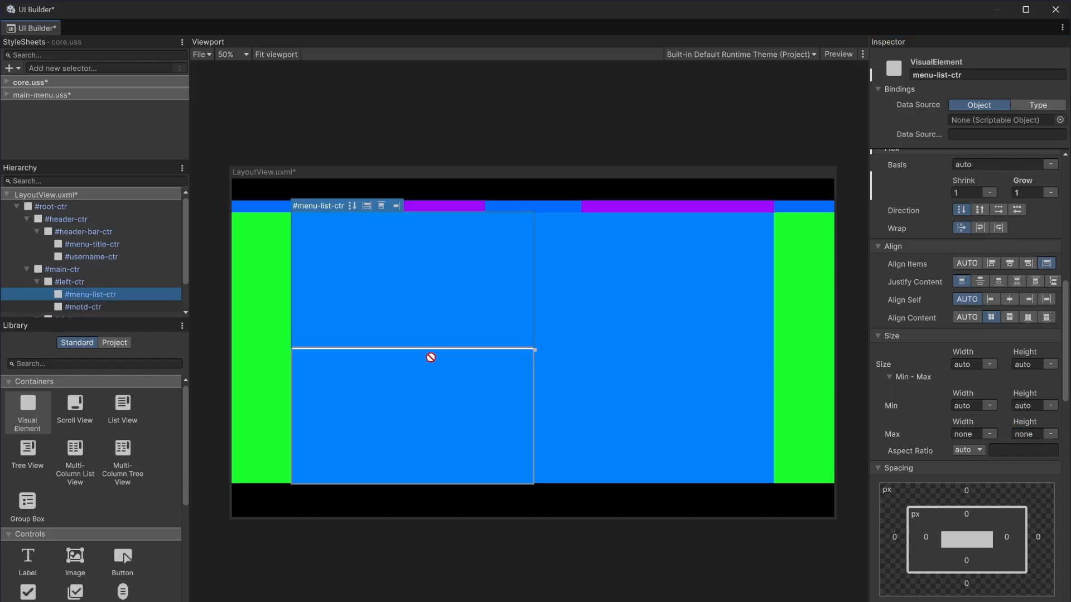
- Limit menu-list-ctr's maximum height to 55%
left_click(1049, 434)
left_click(1037, 444)
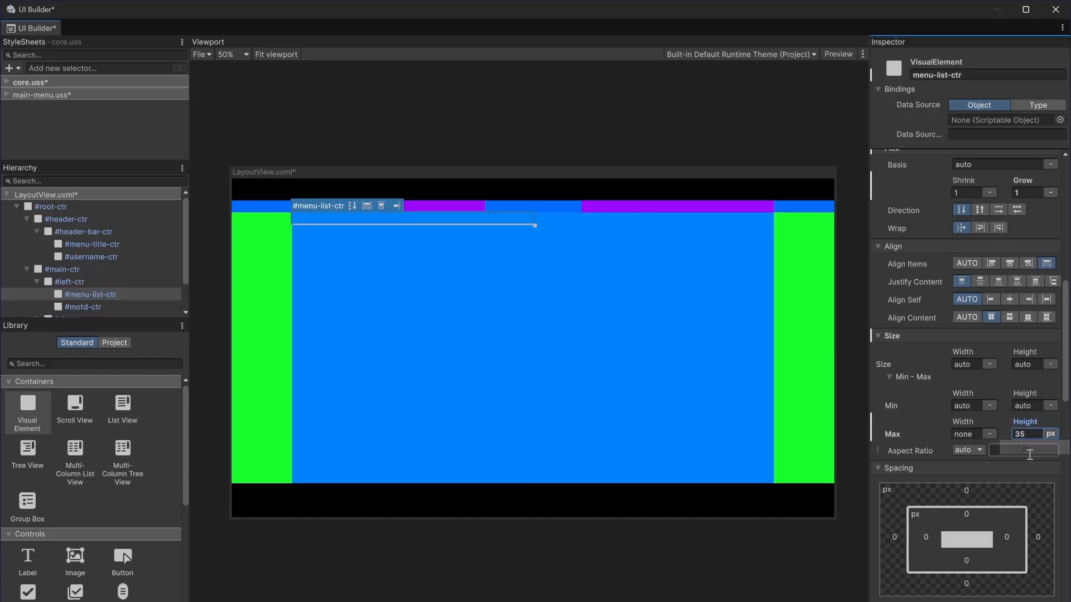
left_click(1039, 439)
type("55")
left_click(1050, 434)
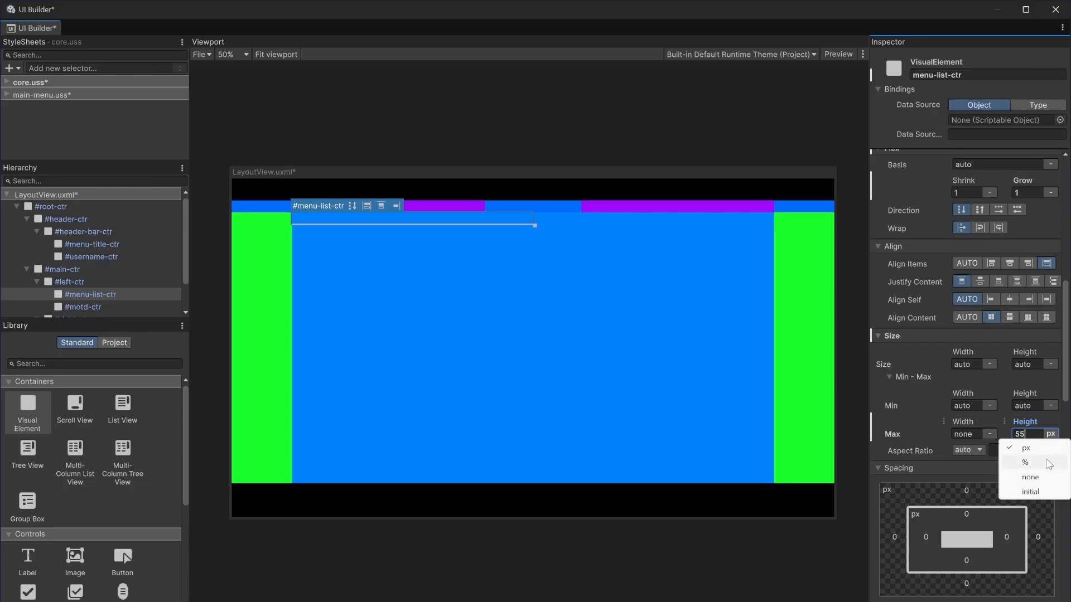
left_click(1029, 463)
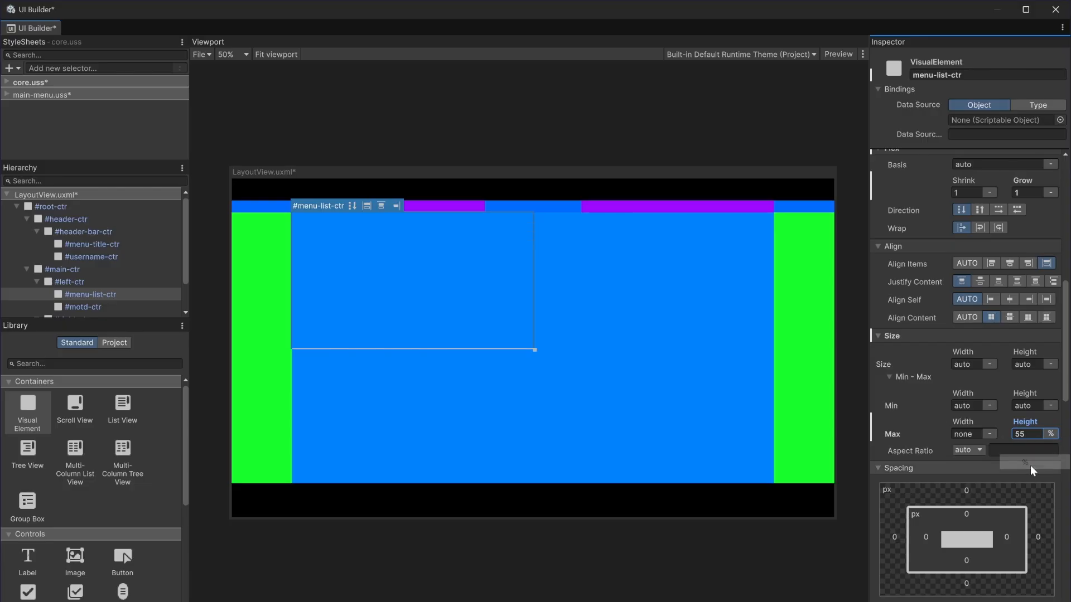
- Limit motd-ctr's maximum height to 35%
left_click(107, 305)
left_click(1050, 434)
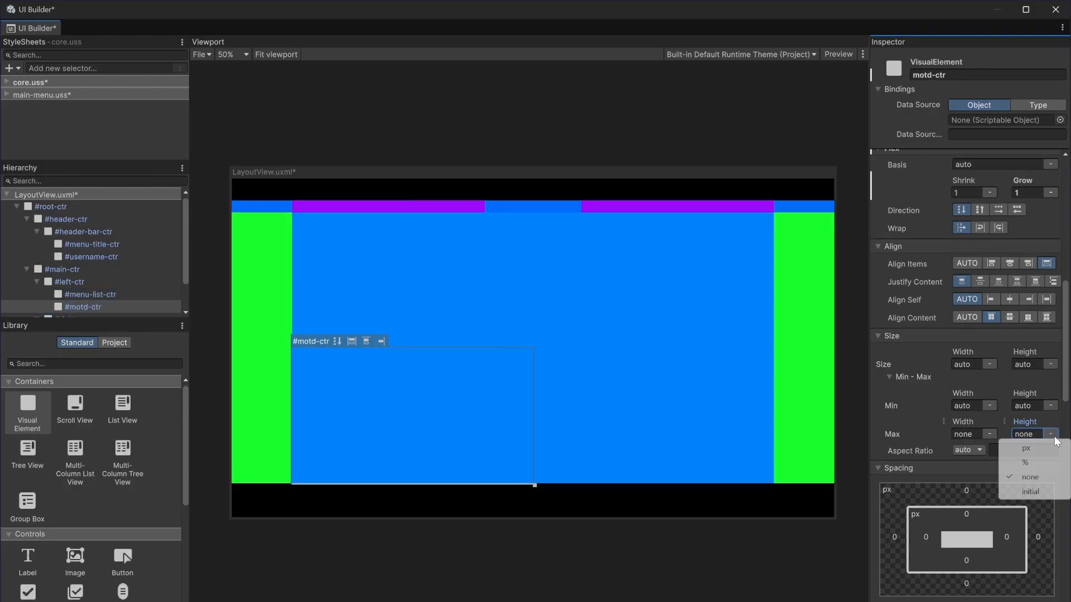
left_click(1029, 463)
type("35")
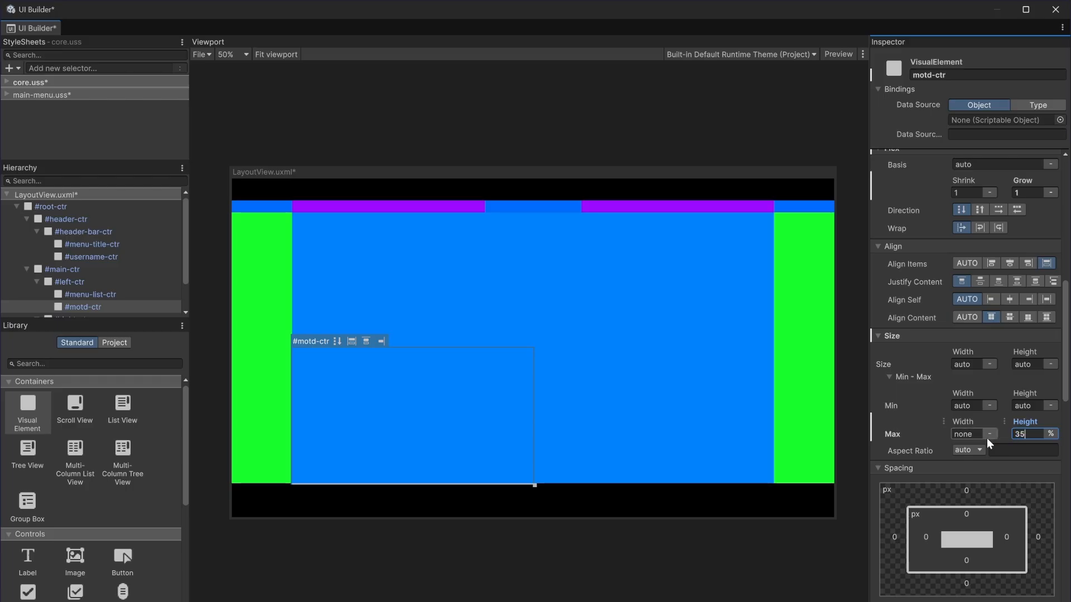
key("Return")
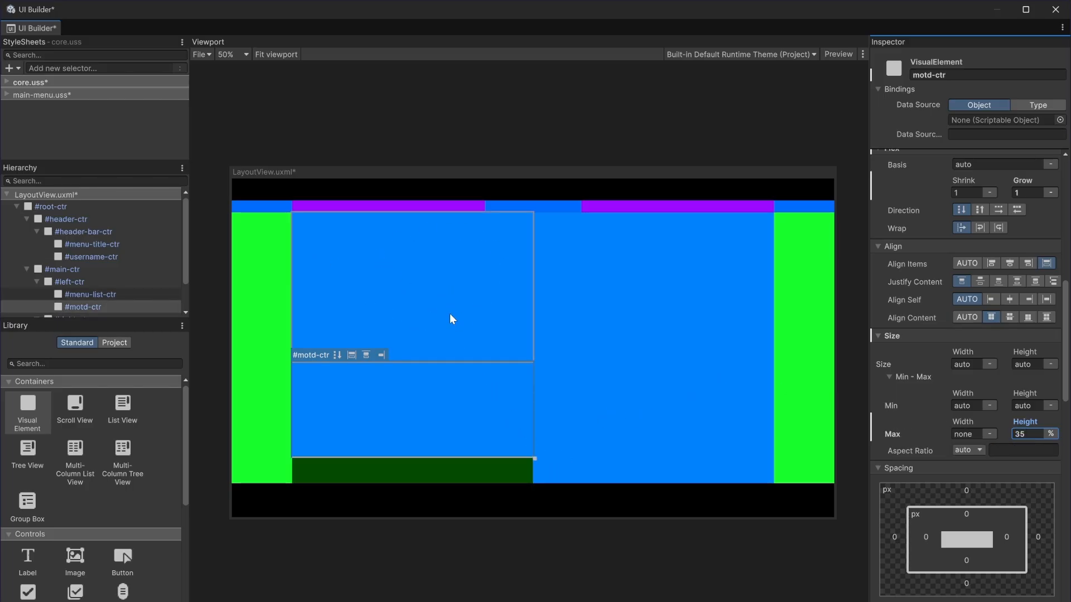
- Limit left-ctr's maximum width to 40%
left_click(102, 283)
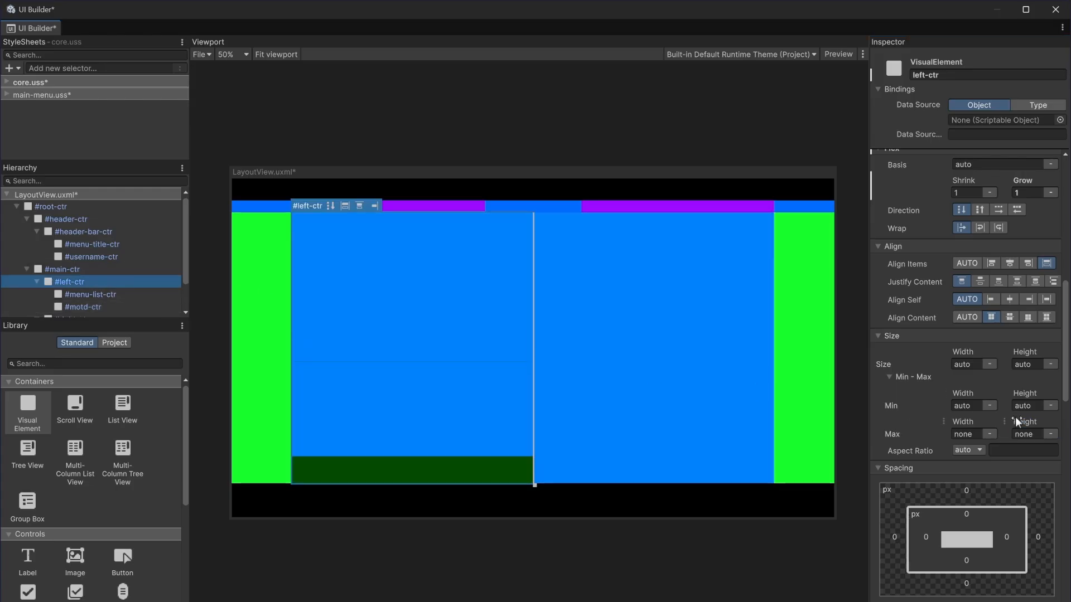
left_click(118, 292)
left_click(113, 306)
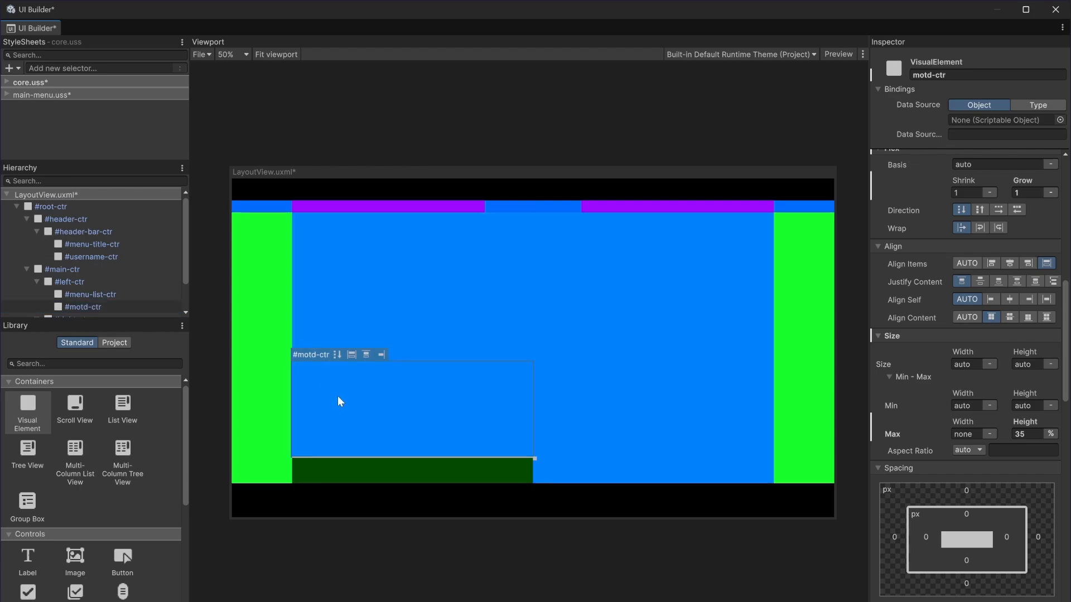
left_click(93, 293)
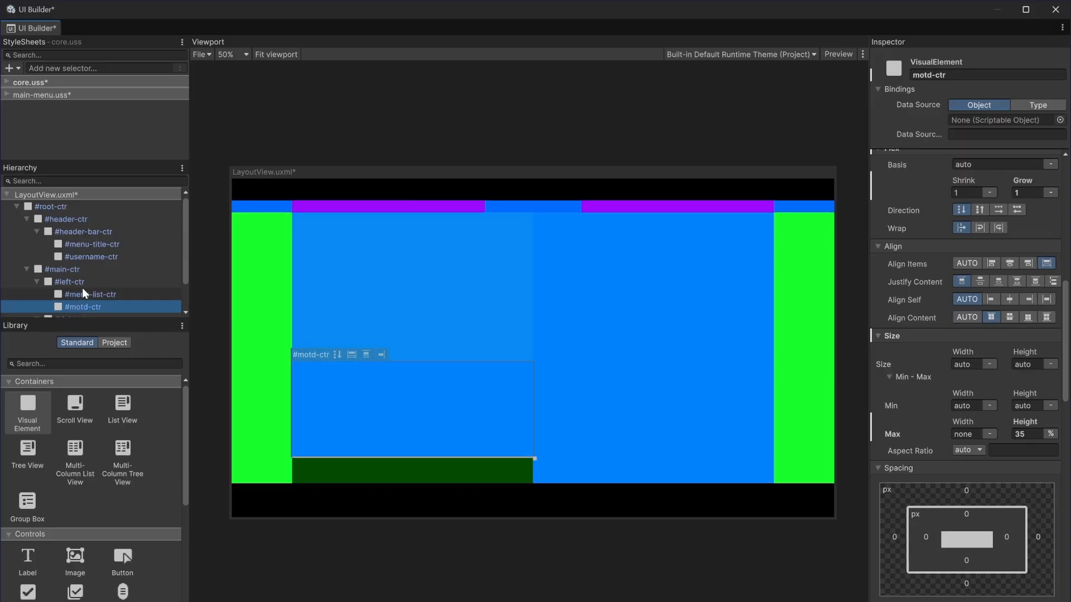
left_click(84, 282)
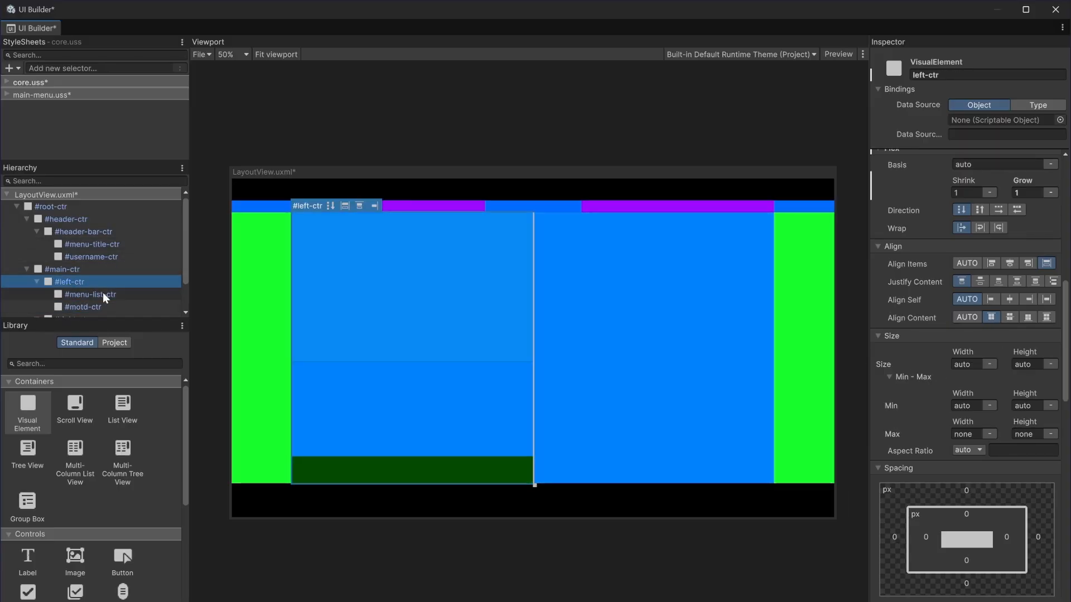
left_click(989, 434)
left_click(1006, 462)
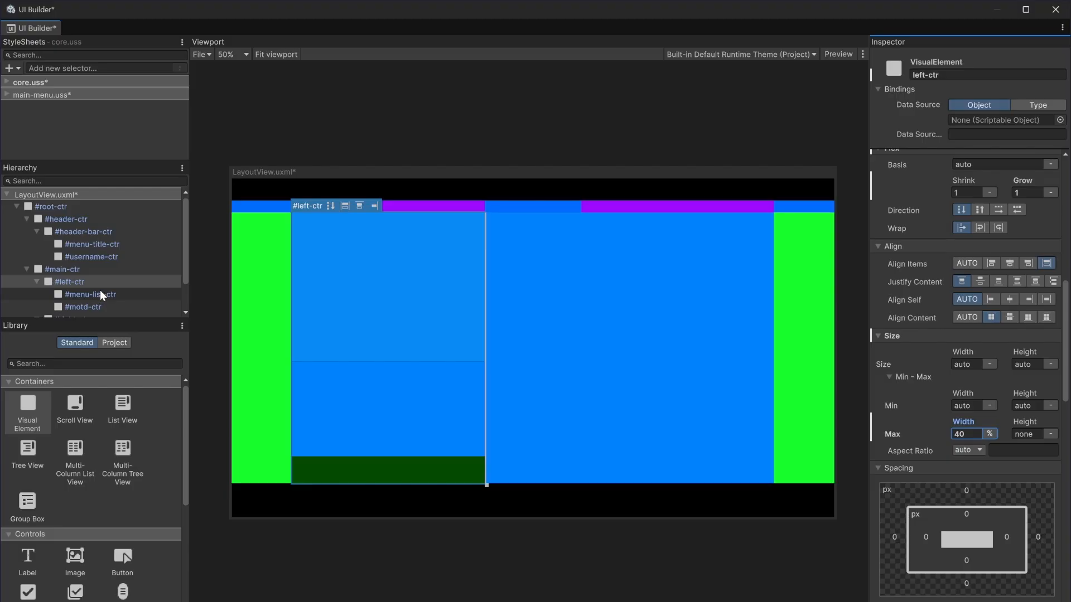
- Set left-ctr's Justify Content to space-between and compare the resulting layout with the mockup in Affinity
left_click(1016, 283)
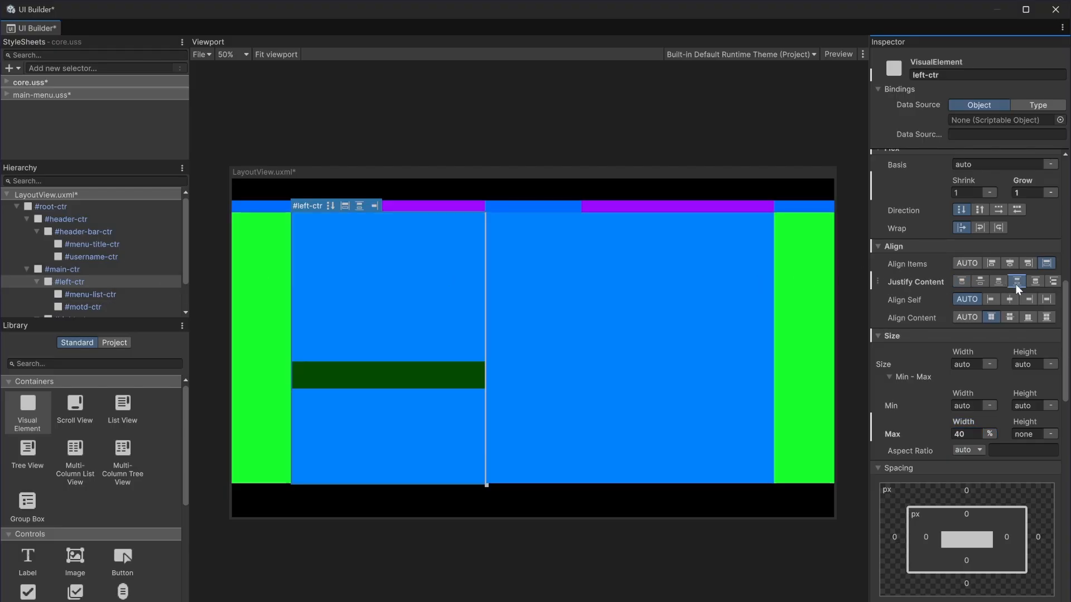
left_click(250, 296)
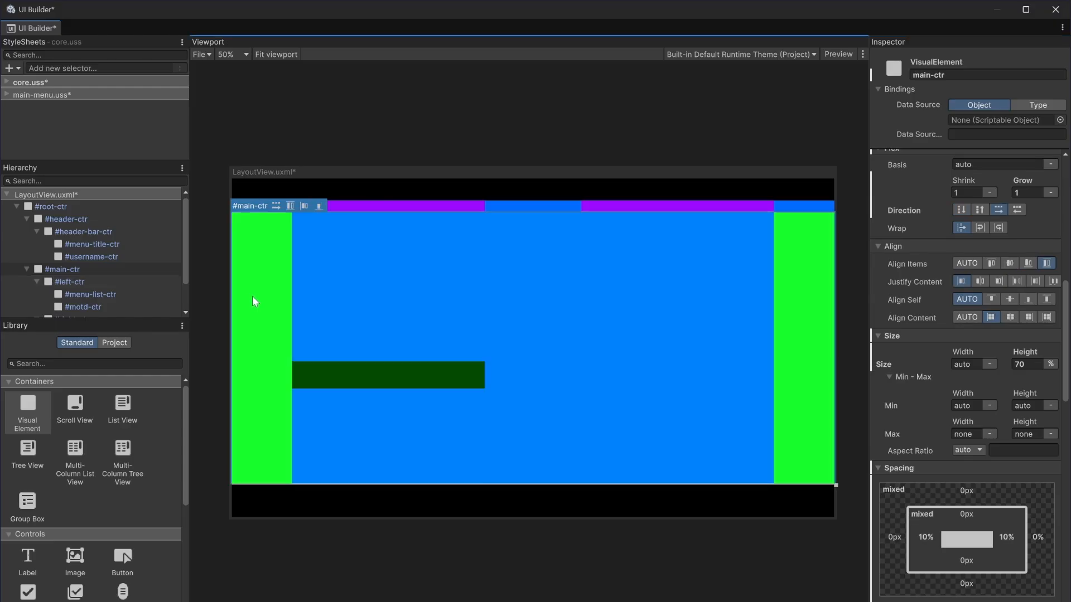
left_click(374, 275)
left_click(388, 434)
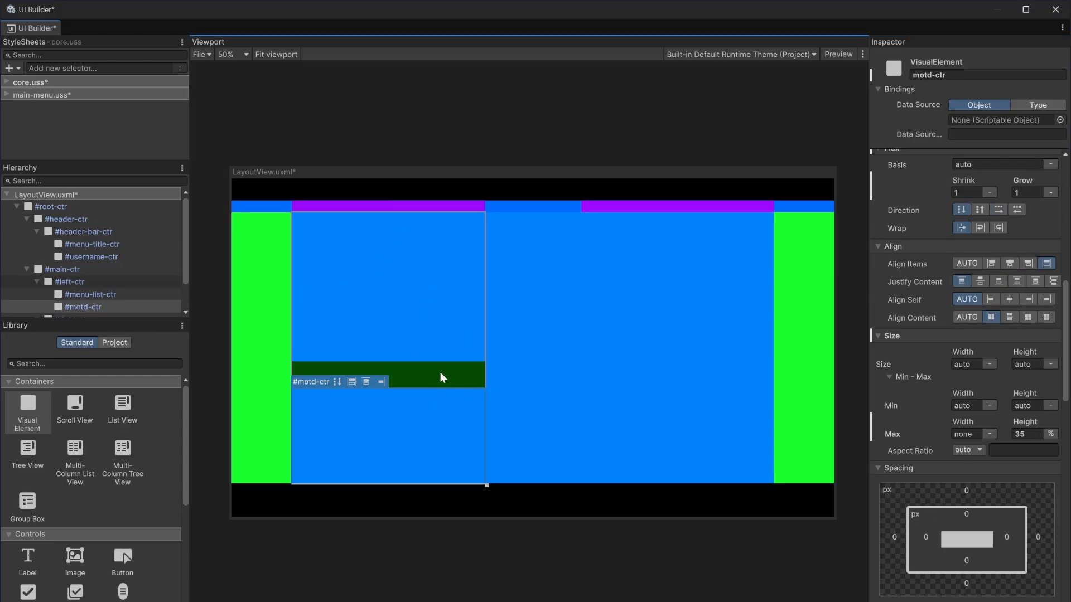
left_click(385, 601)
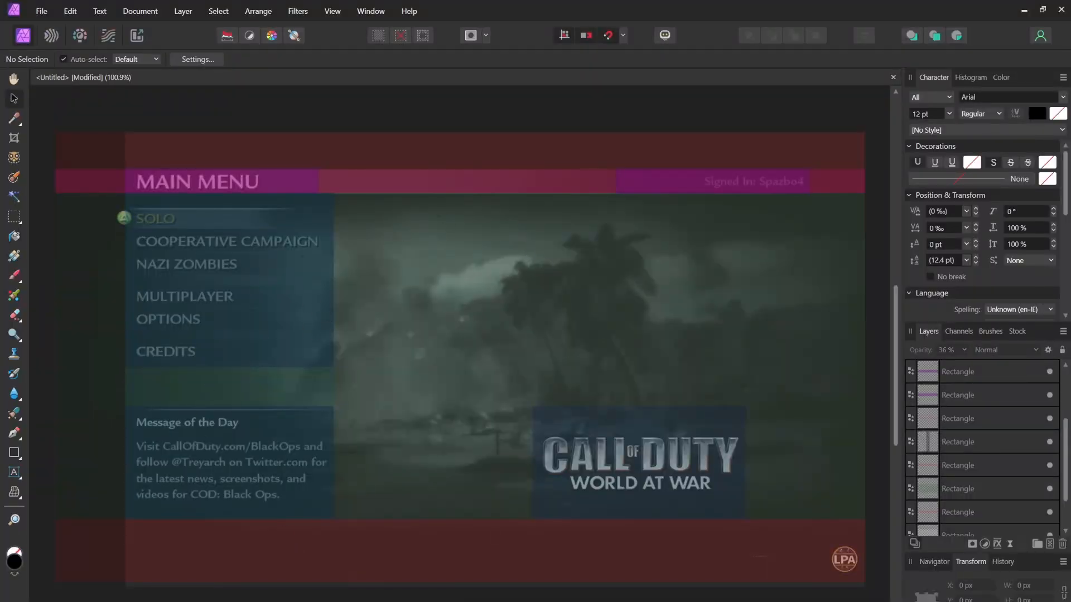
left_click(390, 600)
- Collapse left-ctr in the hierarchy and limit right-ctr's maximum width to 40%
left_click(98, 282)
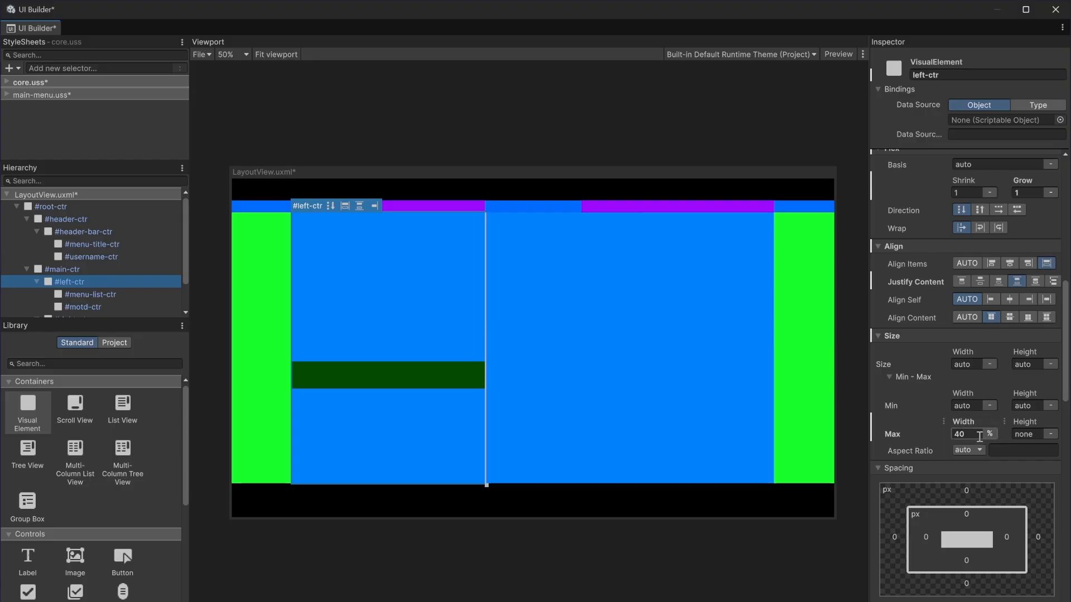
scroll(976, 434, "down", 11)
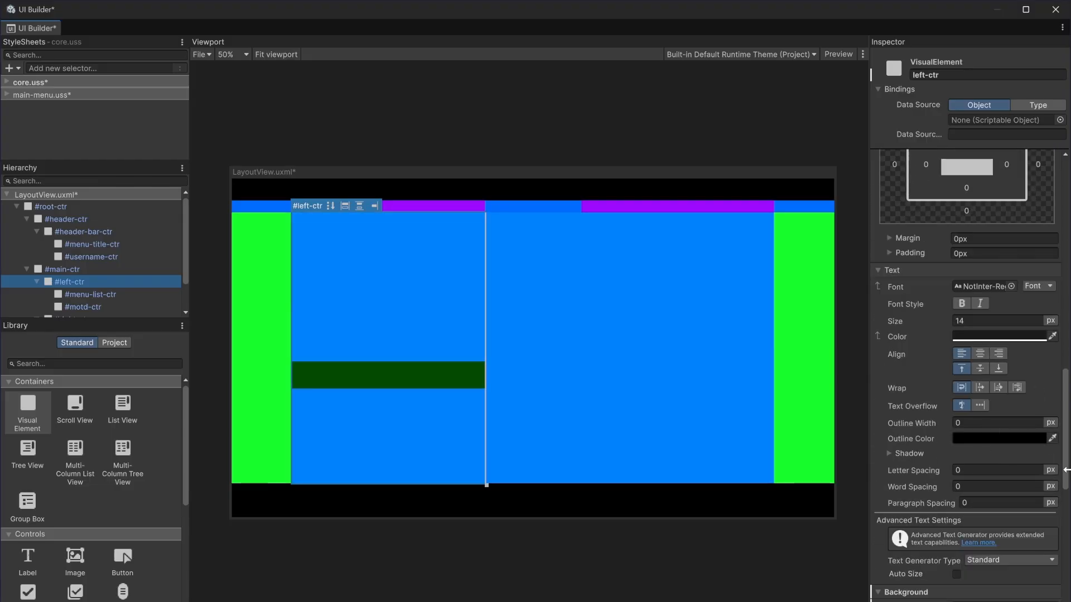
scroll(557, 507, "up", 2)
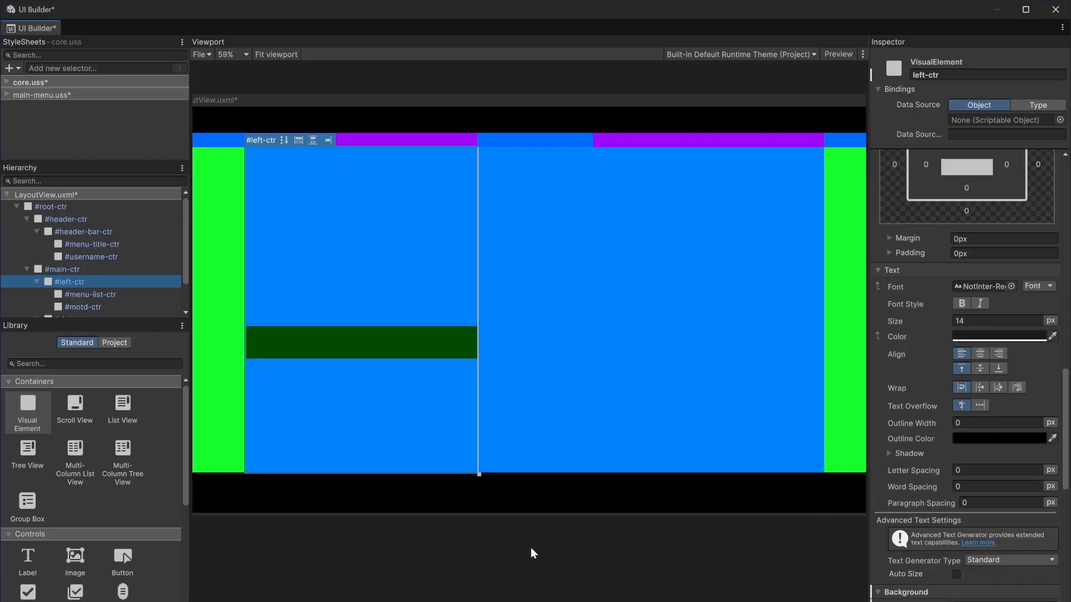
scroll(530, 548, "down", 2)
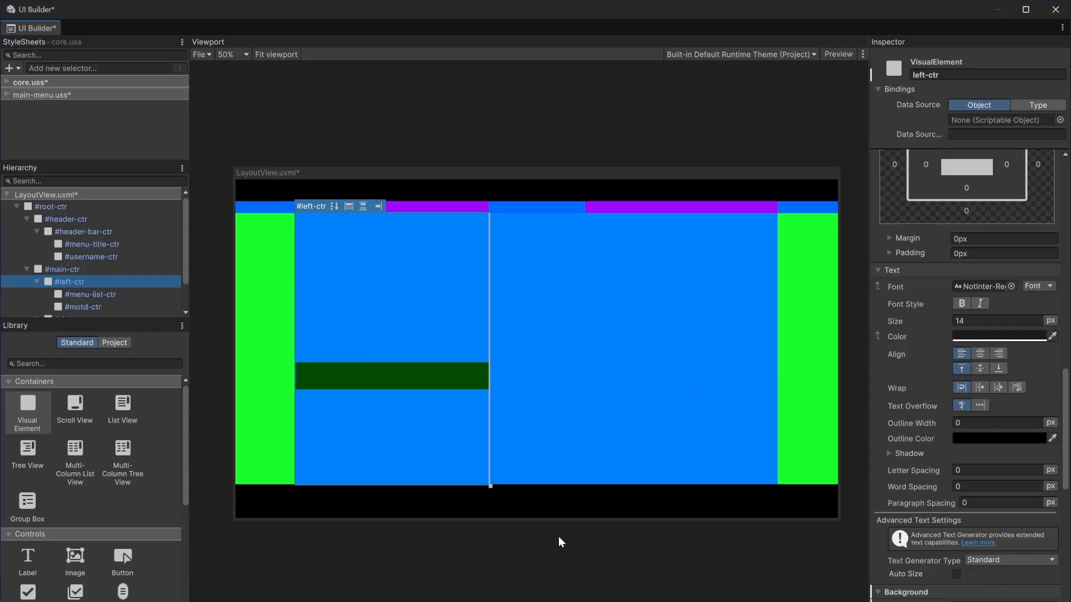
left_click(38, 281)
left_click(73, 294)
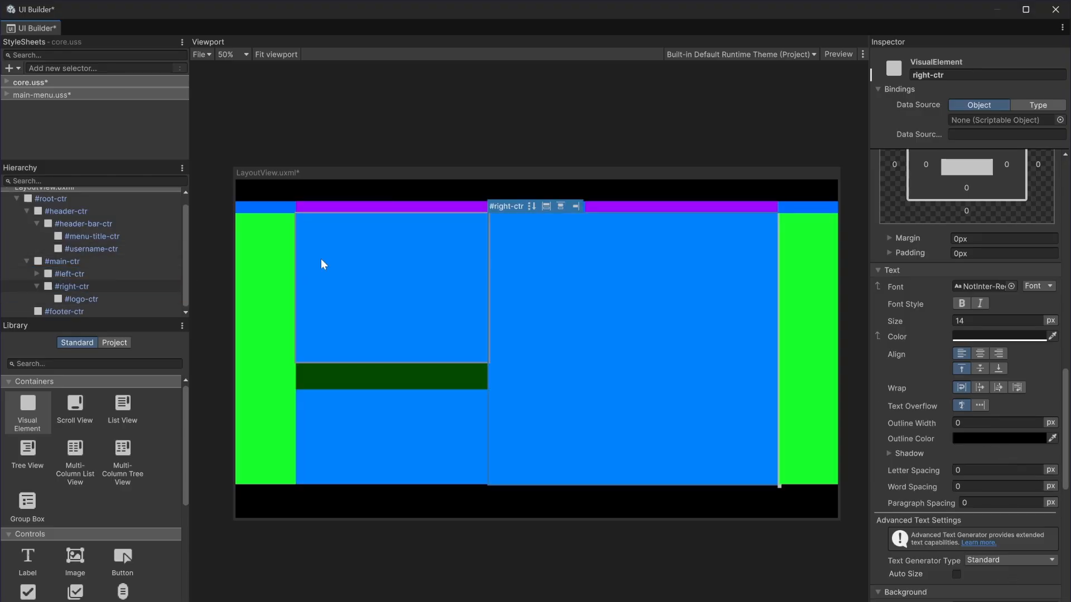
scroll(1046, 397, "up", 8)
left_click(988, 333)
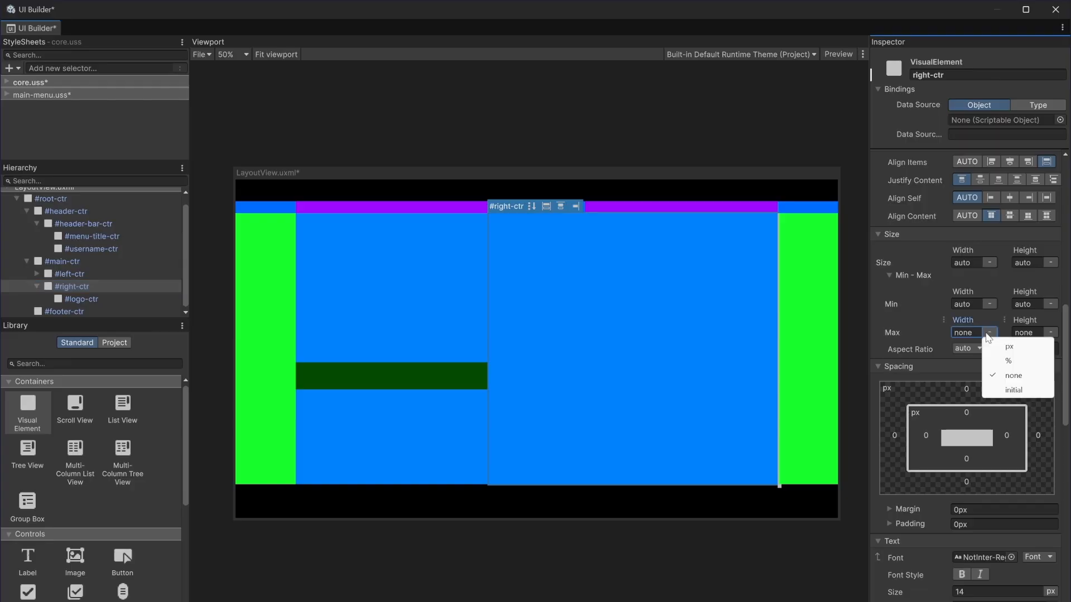
left_click(1008, 361)
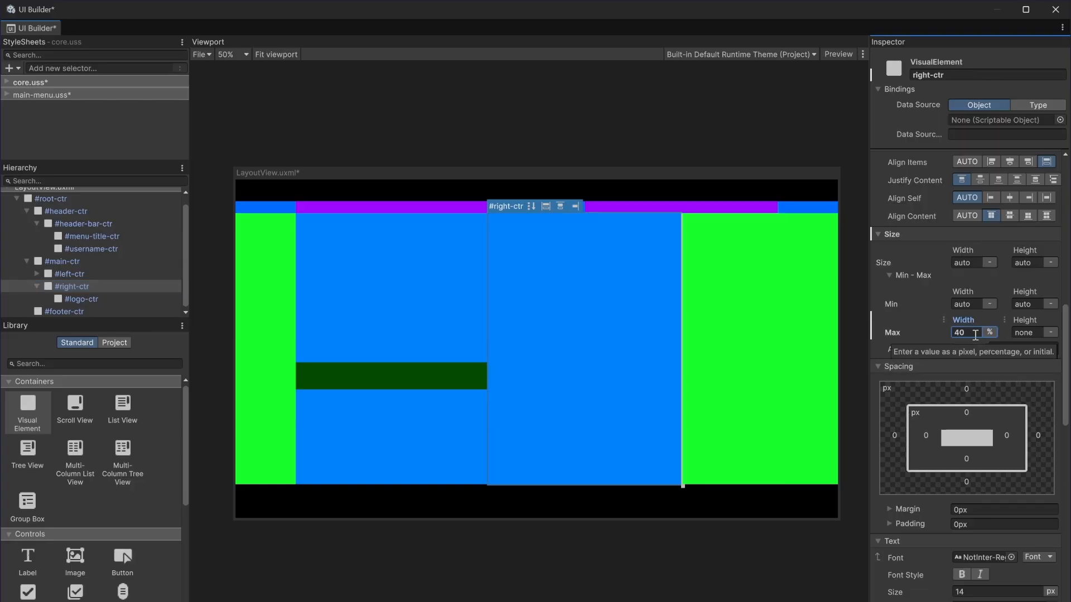
- Set main-ctr's Justify Content to space-between so left-ctr and right-ctr sit at opposite ends
left_click(86, 264)
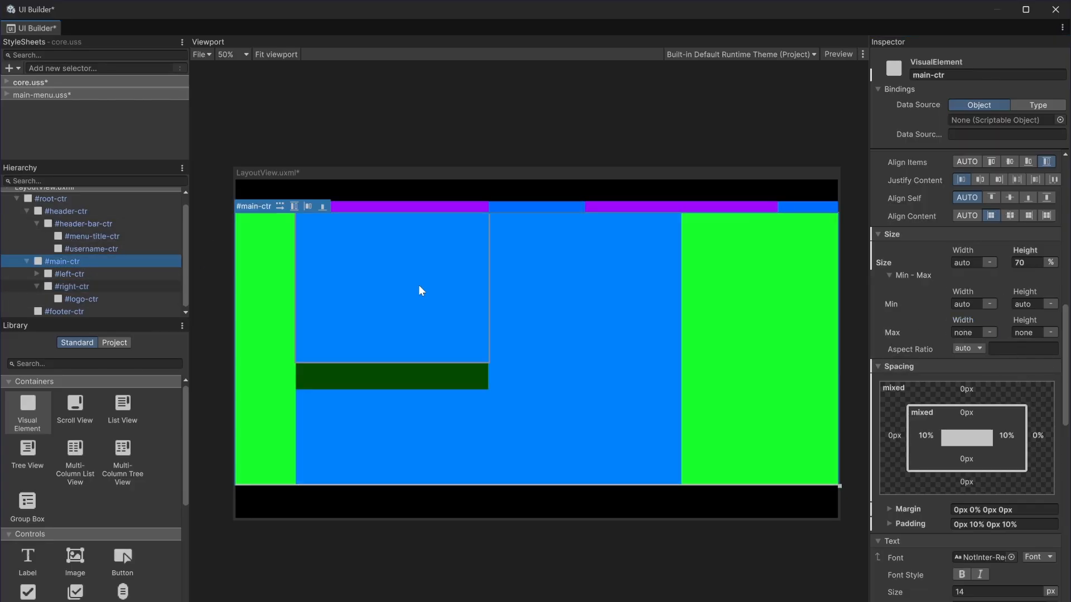
left_click(1017, 179)
left_click(76, 271)
left_click(83, 287)
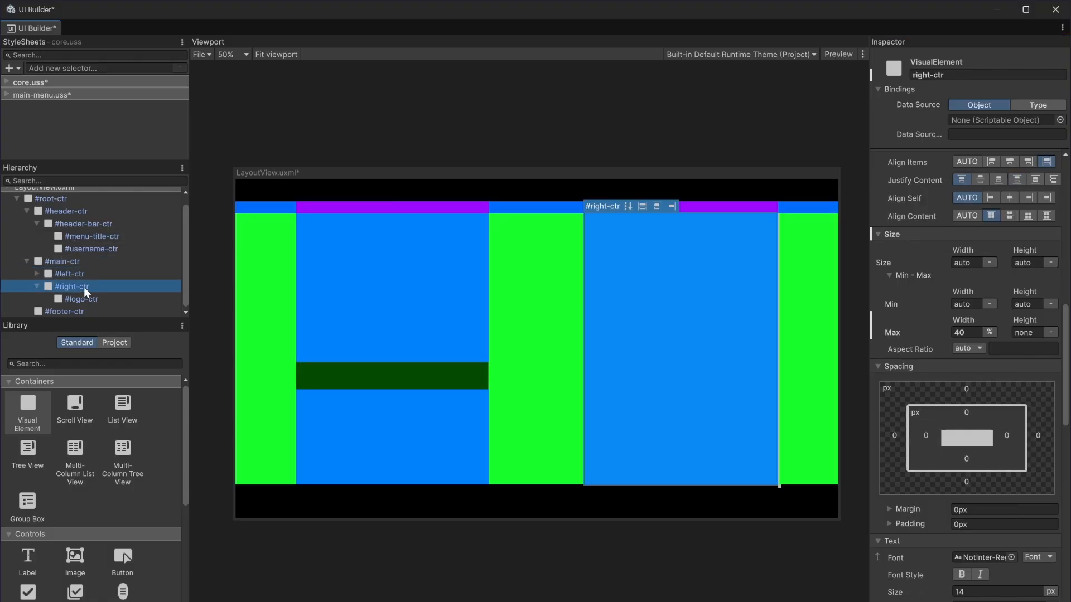
- Limit logo-ctr's maximum height to 45%
left_click(83, 300)
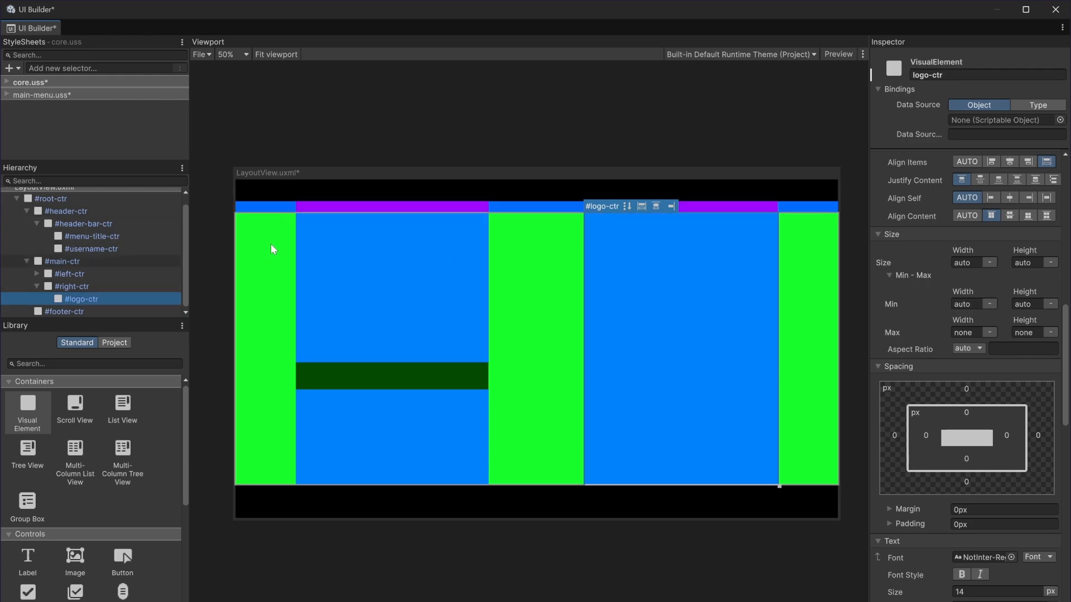
left_click(1050, 332)
left_click(1046, 364)
left_click(1021, 332)
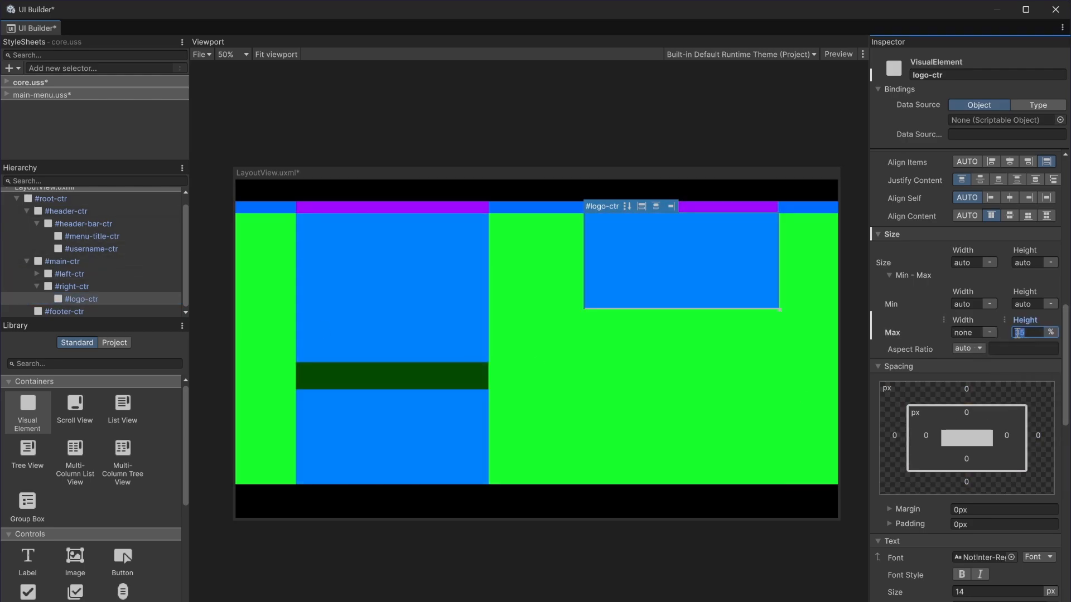
type("45")
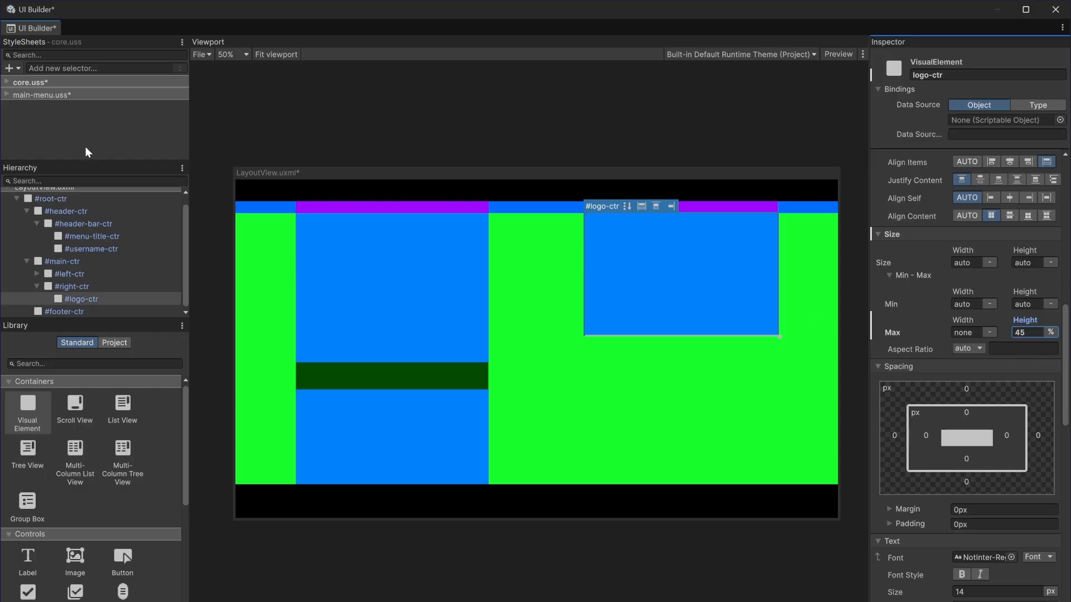
- Set right-ctr's Justify Content to flex-end and deselect the container
left_click(98, 300)
left_click(85, 290)
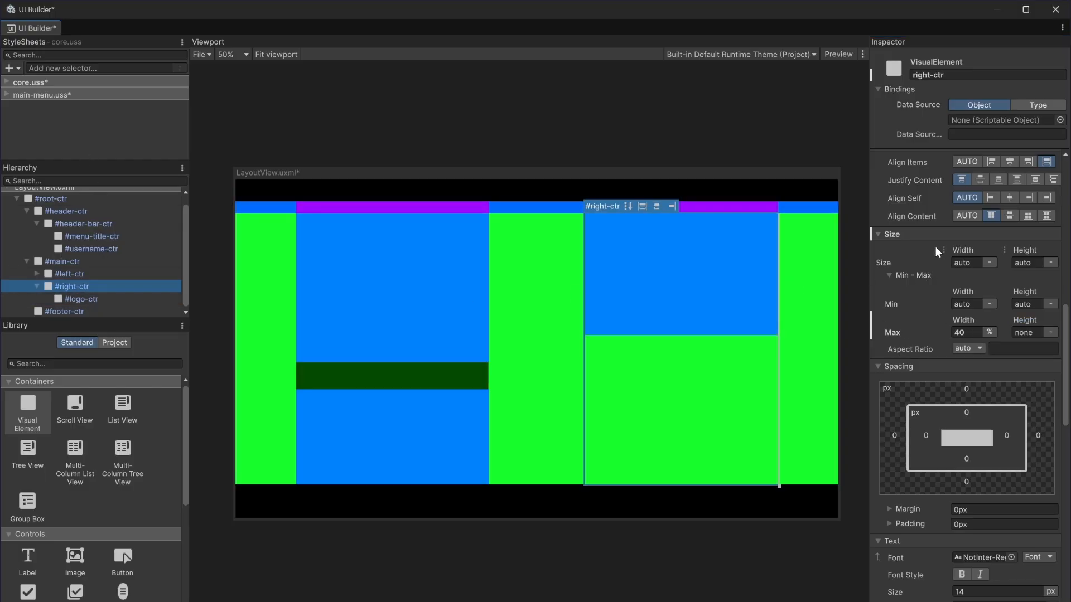
left_click(998, 179)
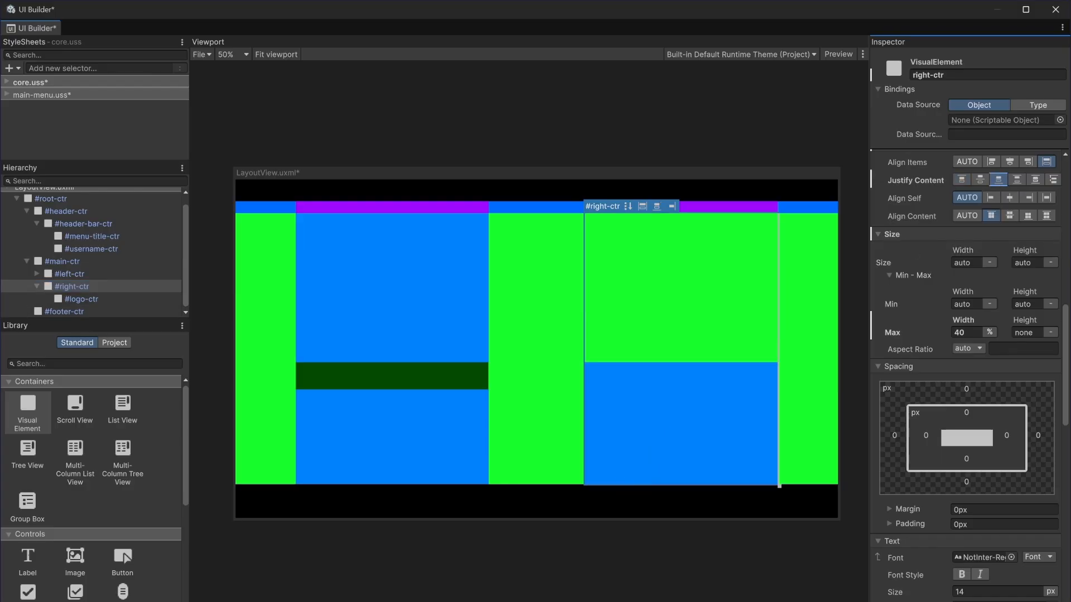
left_click(645, 579)
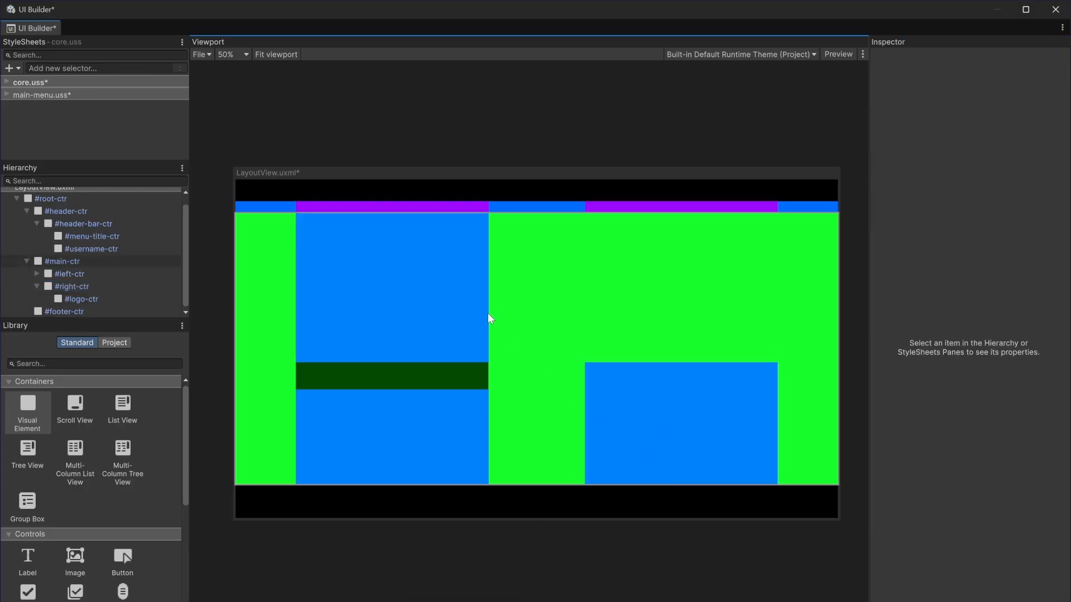
- Copy left-ctr's dark green background color onto right-ctr and deselect it
left_click(112, 288)
scroll(1019, 385, "down", 2)
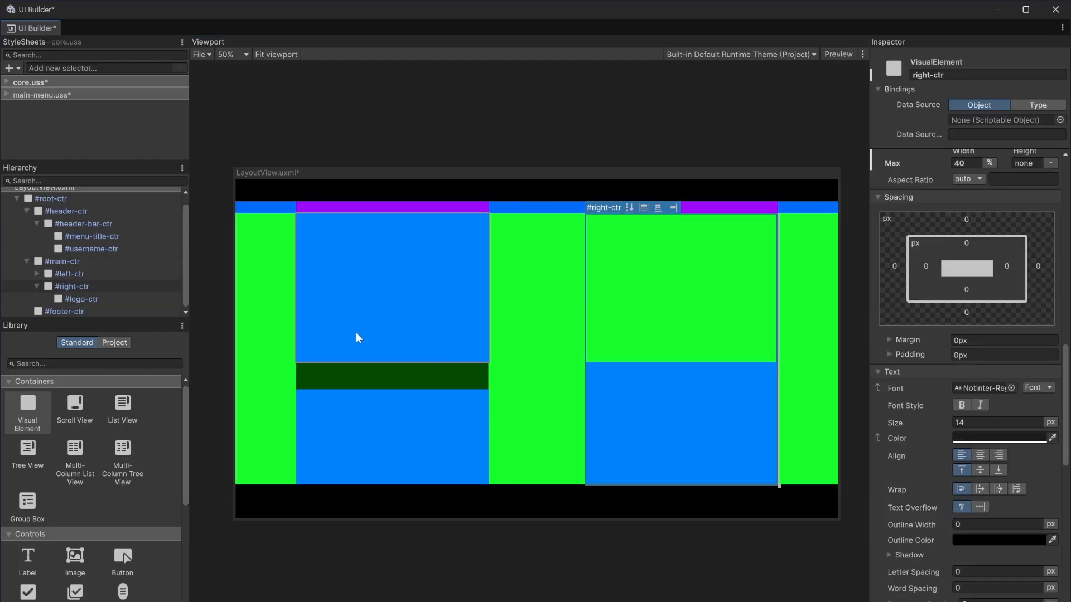
left_click(96, 273)
scroll(1003, 434, "down", 3)
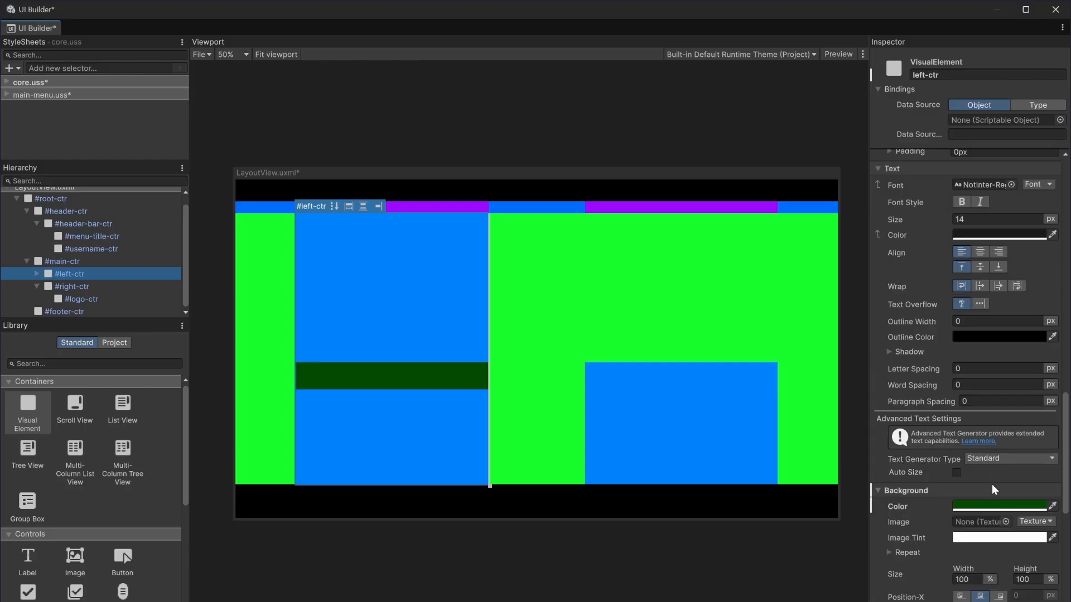
left_click(717, 341)
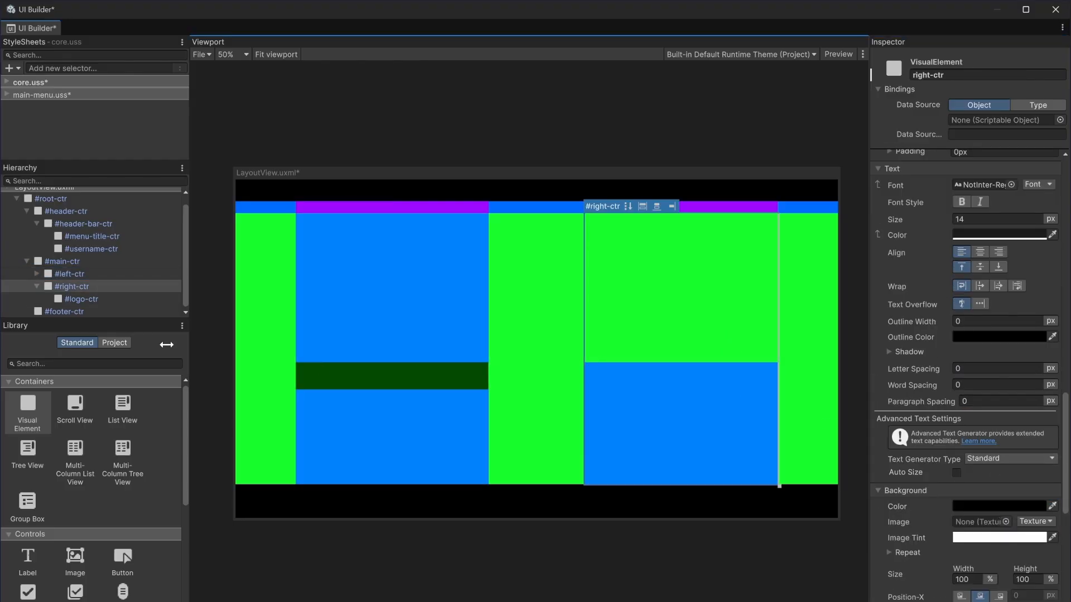
right_click(998, 504)
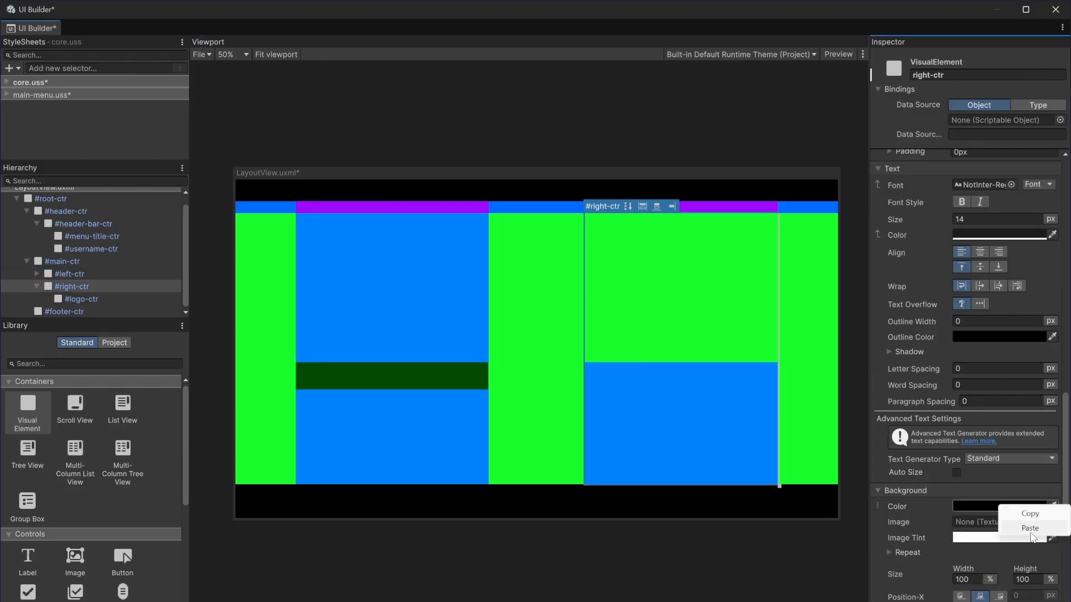
left_click(1030, 529)
left_click(653, 555)
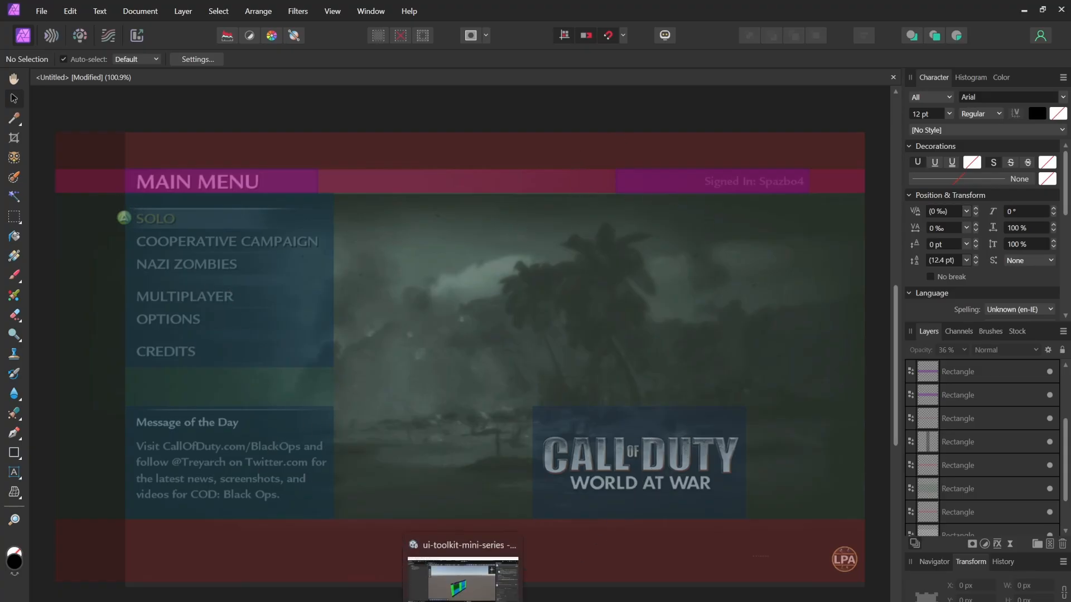
- Return from the mockup to Unity's UI Builder and save LayoutView with its style sheets
left_click(466, 594)
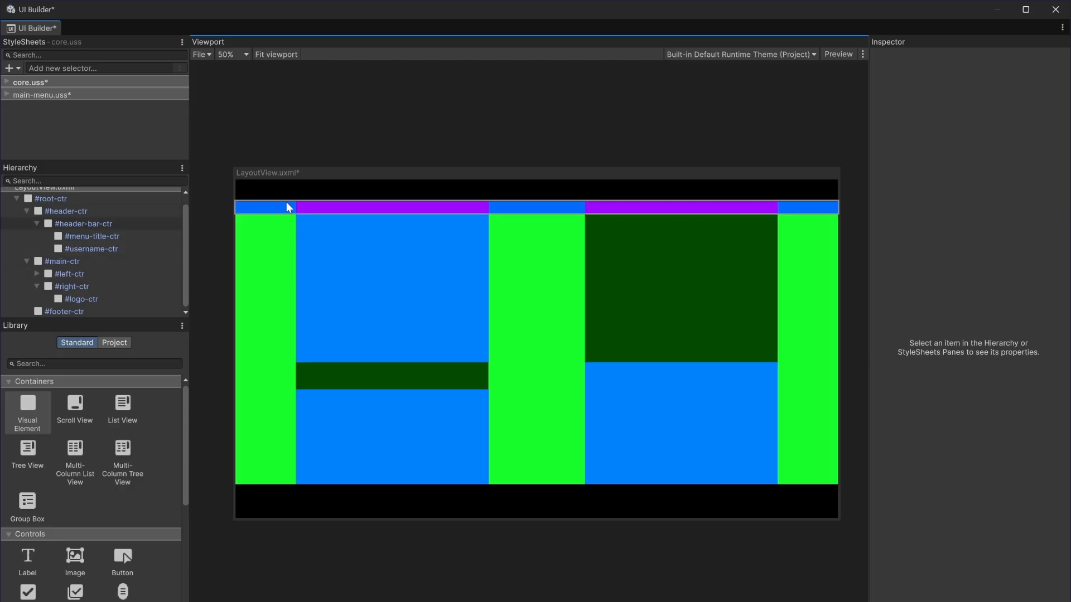
left_click(92, 211)
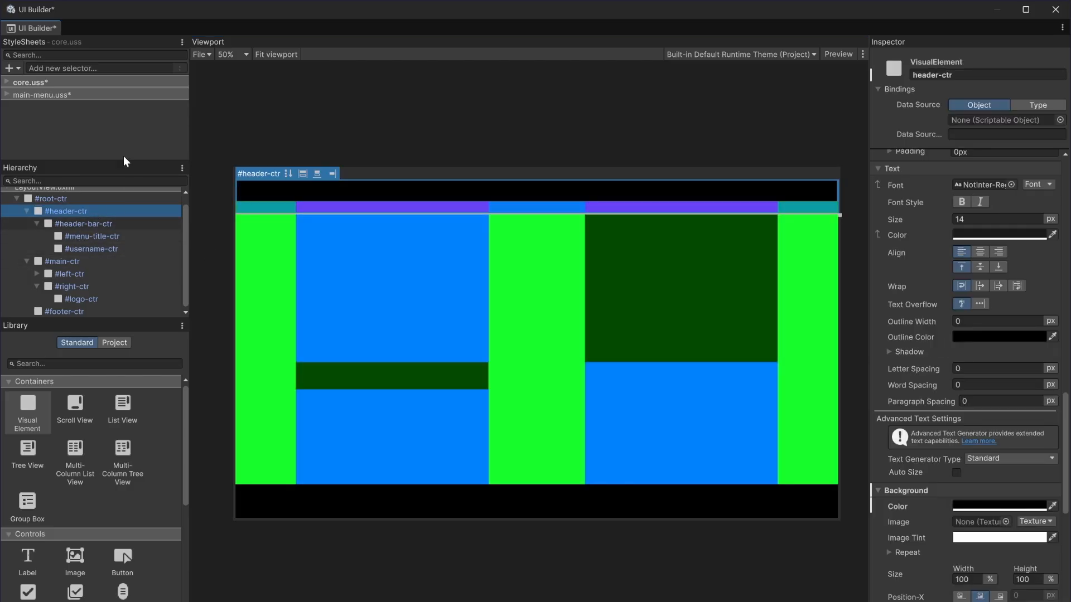
key("ctrl+s")
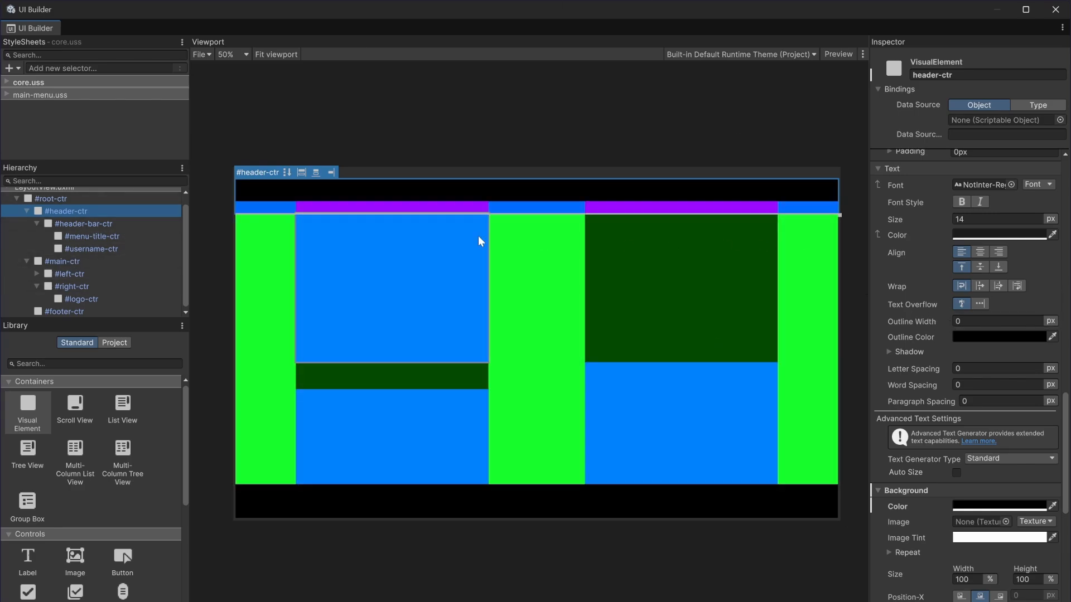
- Set header-ctr's maximum height to 20%
left_click(302, 194)
scroll(1037, 457, "up", 10)
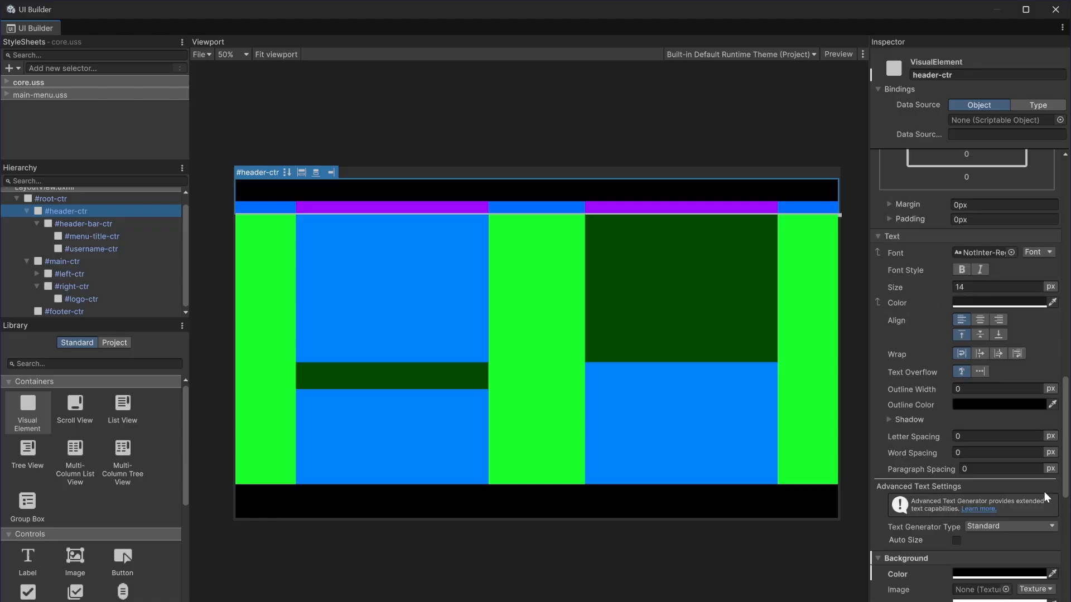
left_click(1026, 468)
type("20")
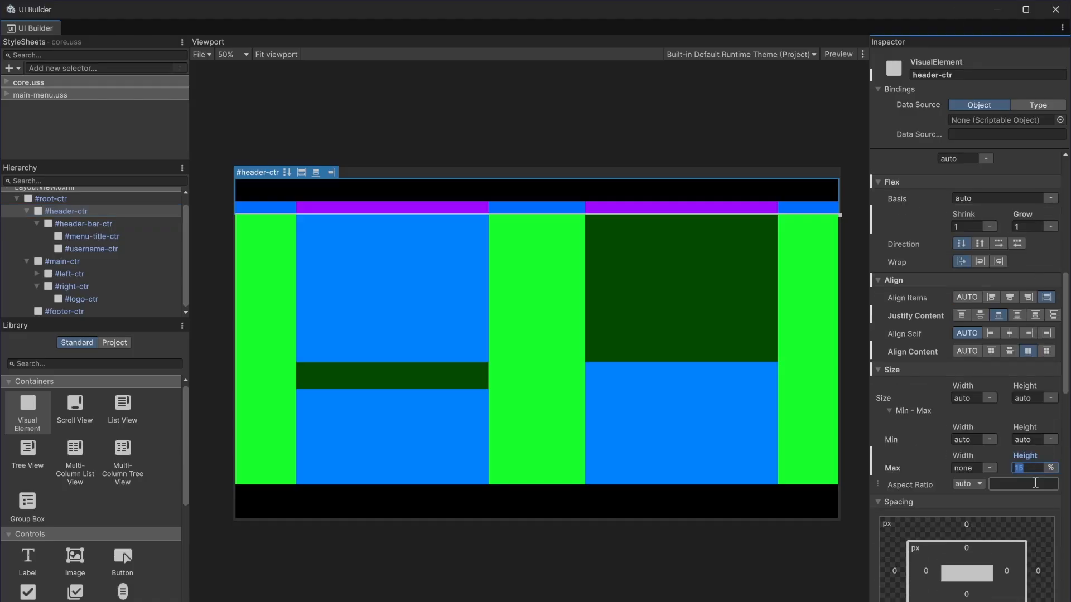
key("Return")
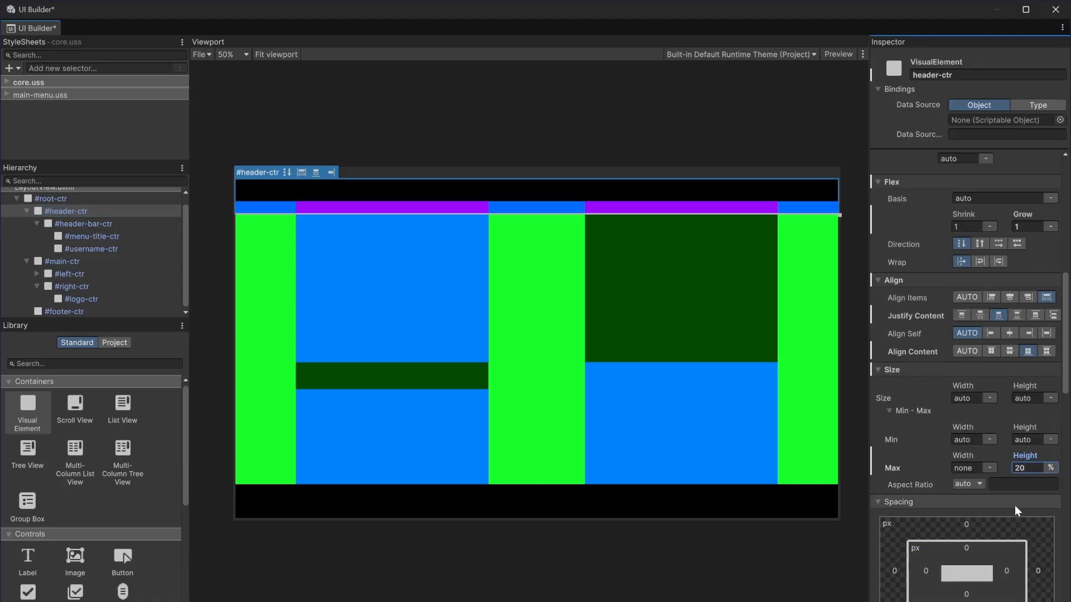
- Set both the height and maximum height of header-ctr to 15% and deselect it
left_click(1052, 399)
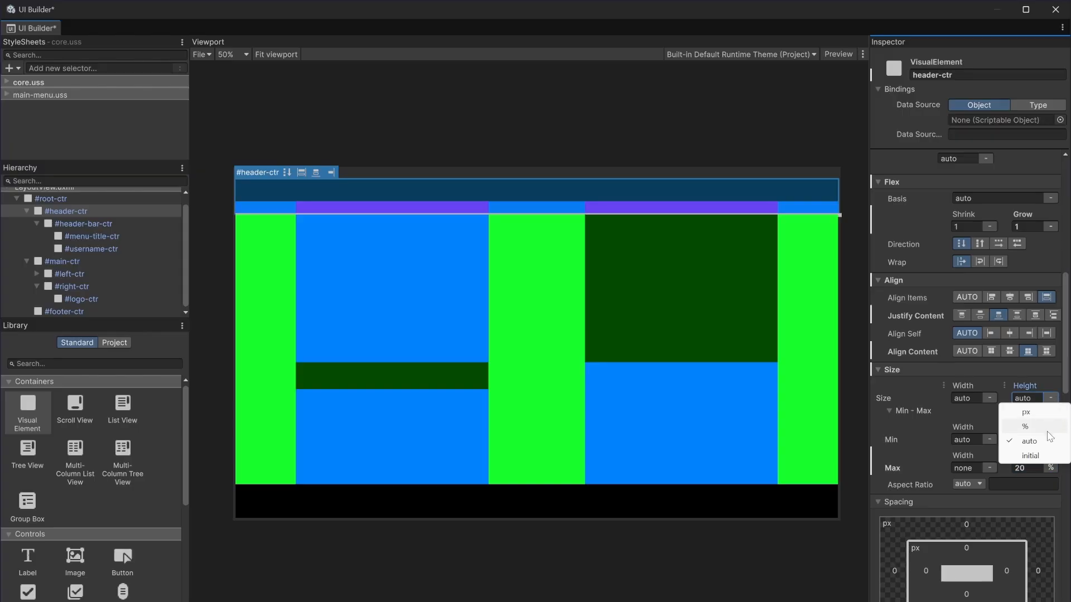
left_click(1045, 429)
left_click(1031, 398)
type("15")
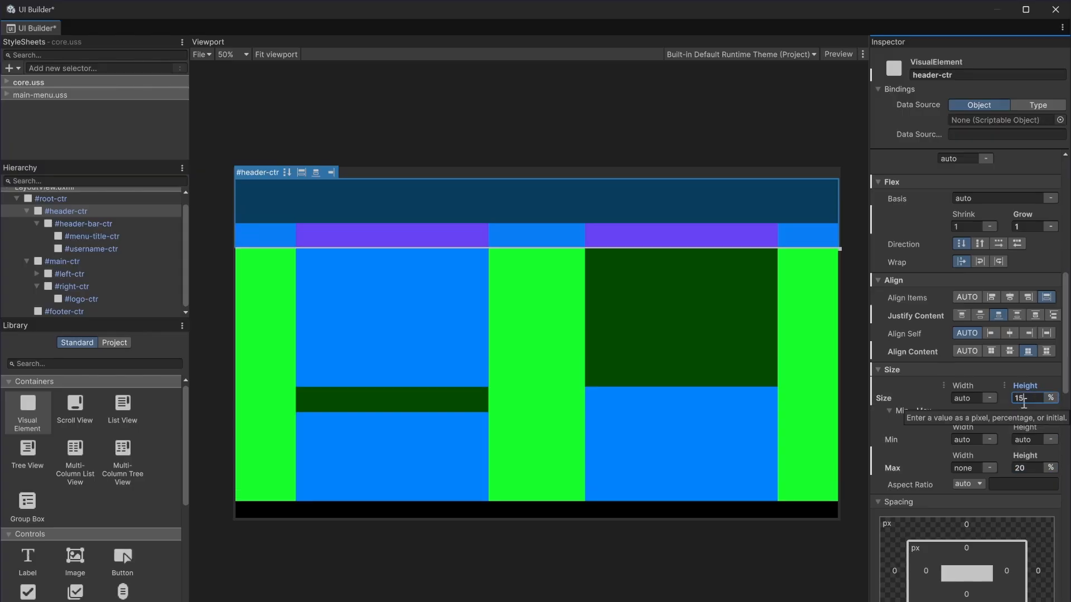
left_click(1036, 468)
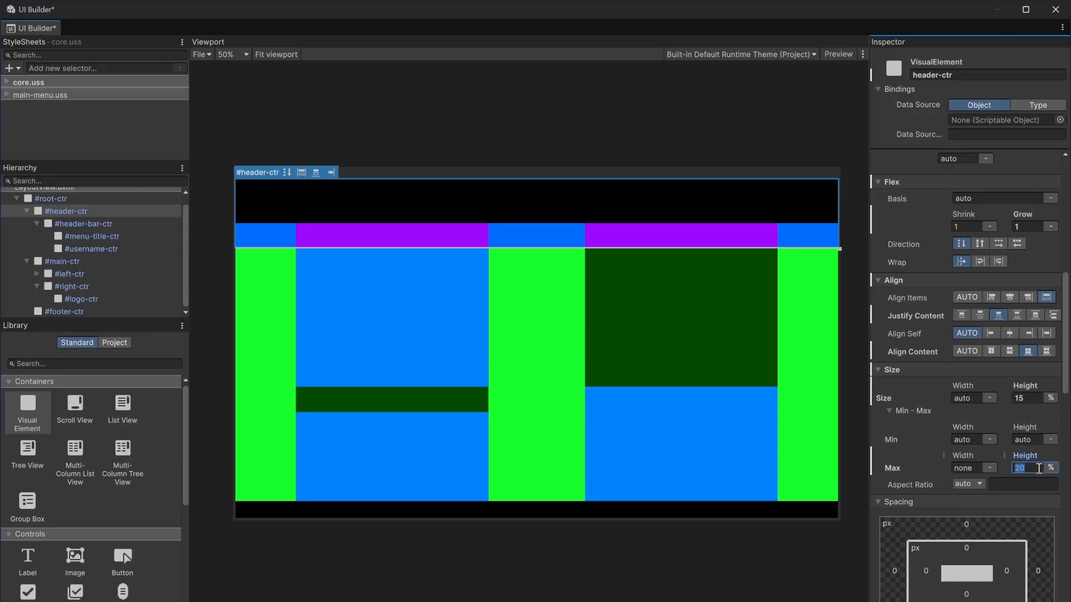
type("15")
key("Return")
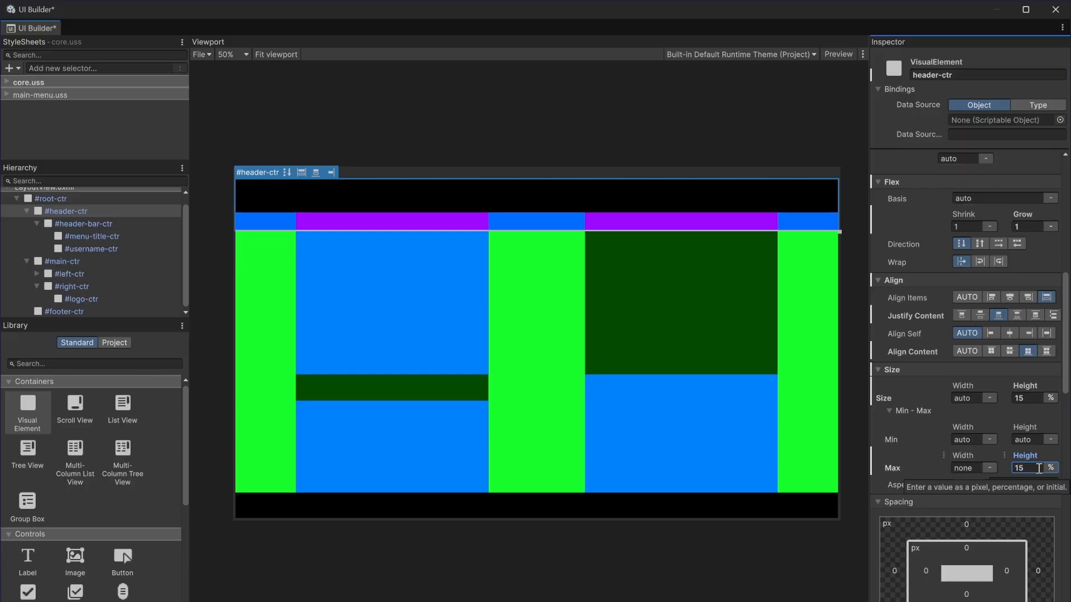
left_click(447, 126)
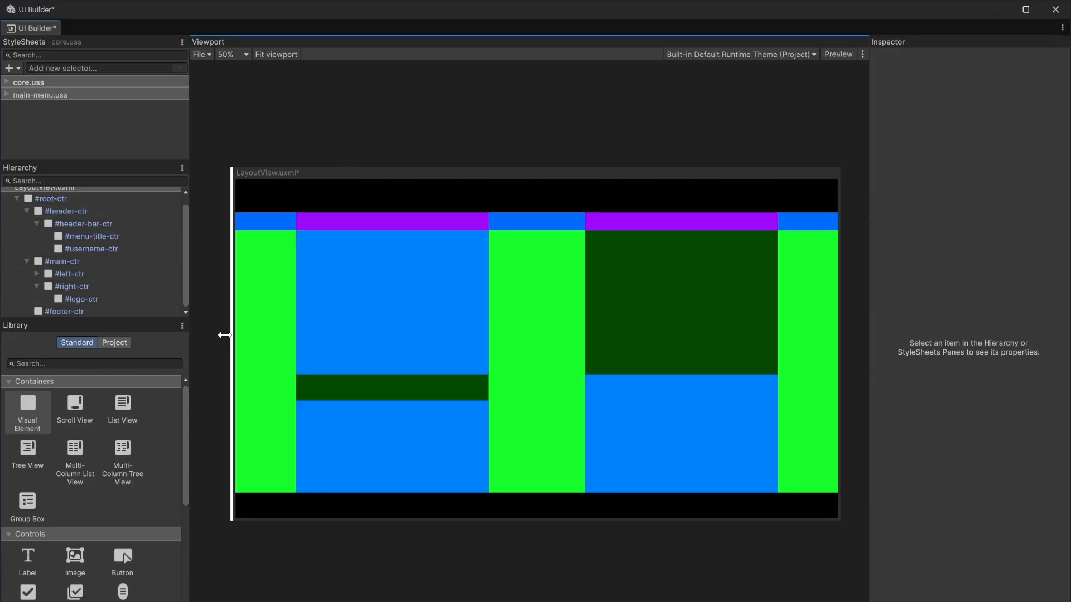
- Set footer-ctr's height so the container fills its 15% maximum height, and deselect it
left_click(113, 288)
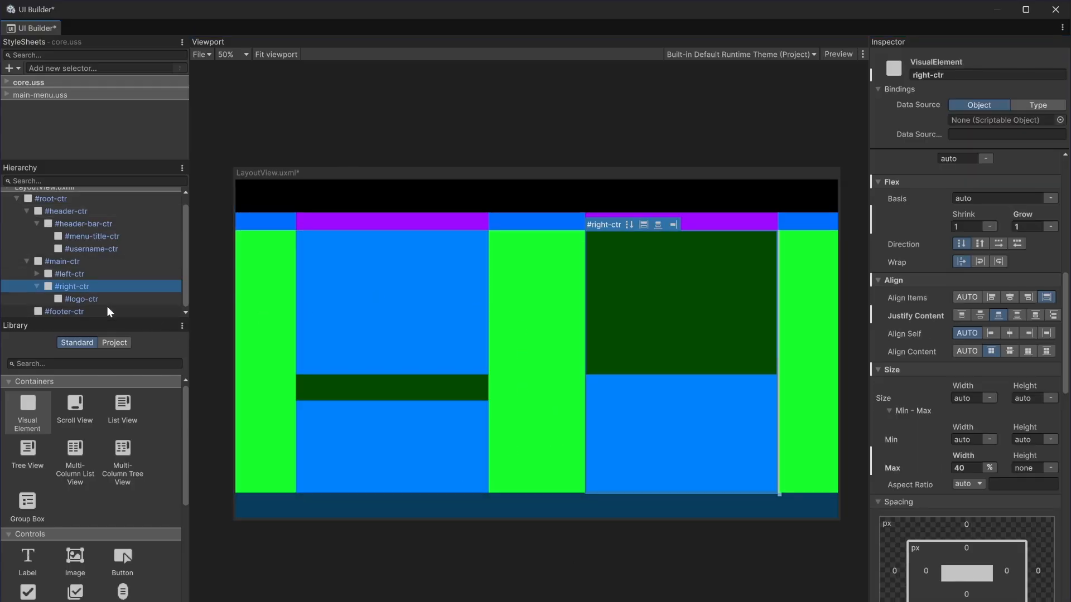
left_click(107, 310)
left_click(1050, 398)
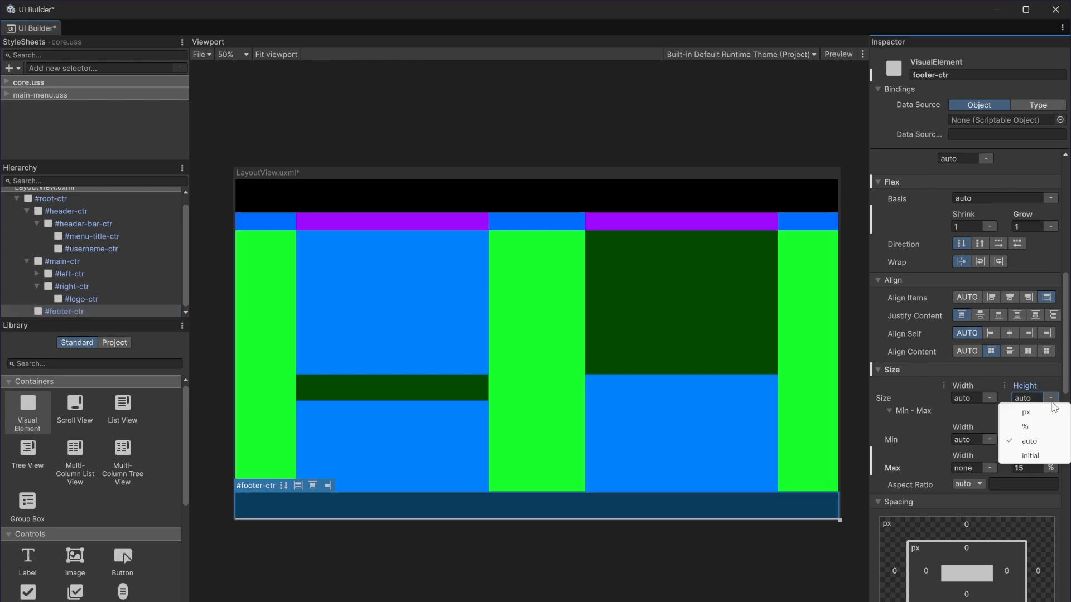
left_click(1028, 407)
left_click(636, 570)
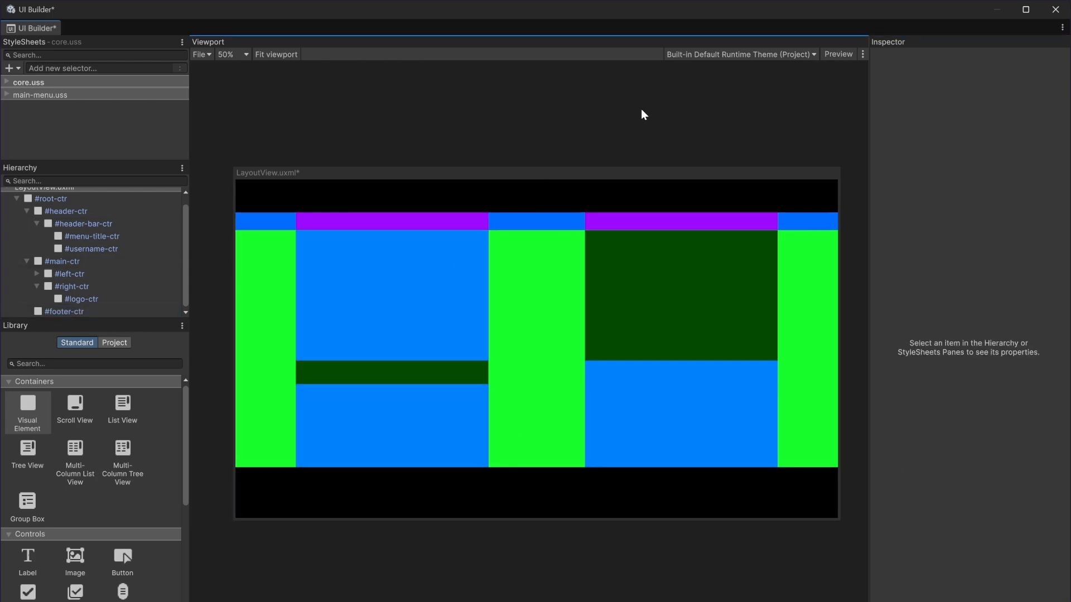
- Set header-bar-ctr's maximum height to 40%, deselect it and save LayoutView
left_click(273, 220)
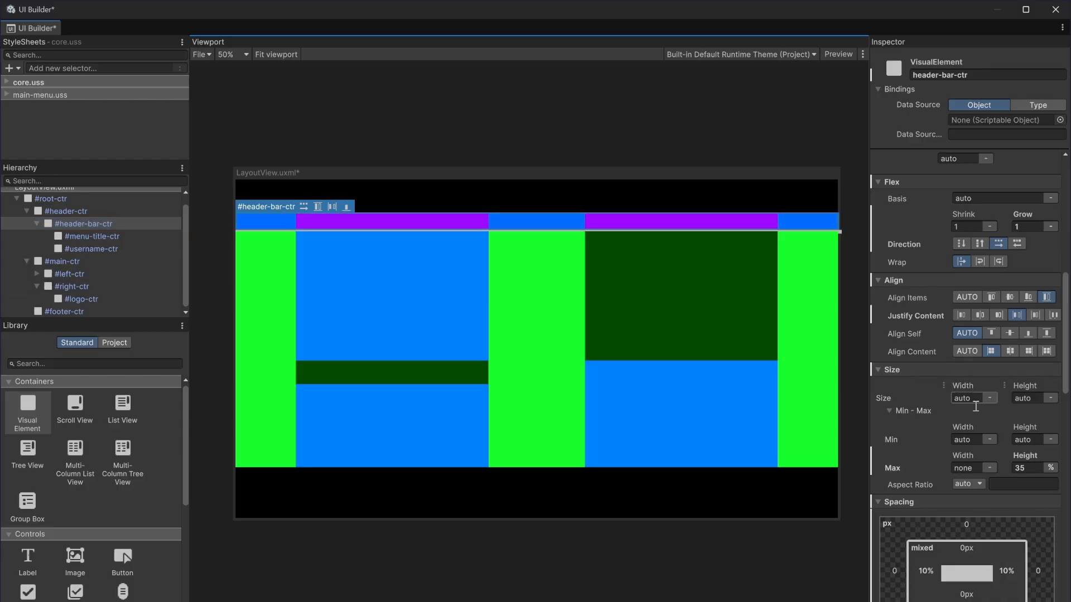
left_click(1030, 470)
type("40")
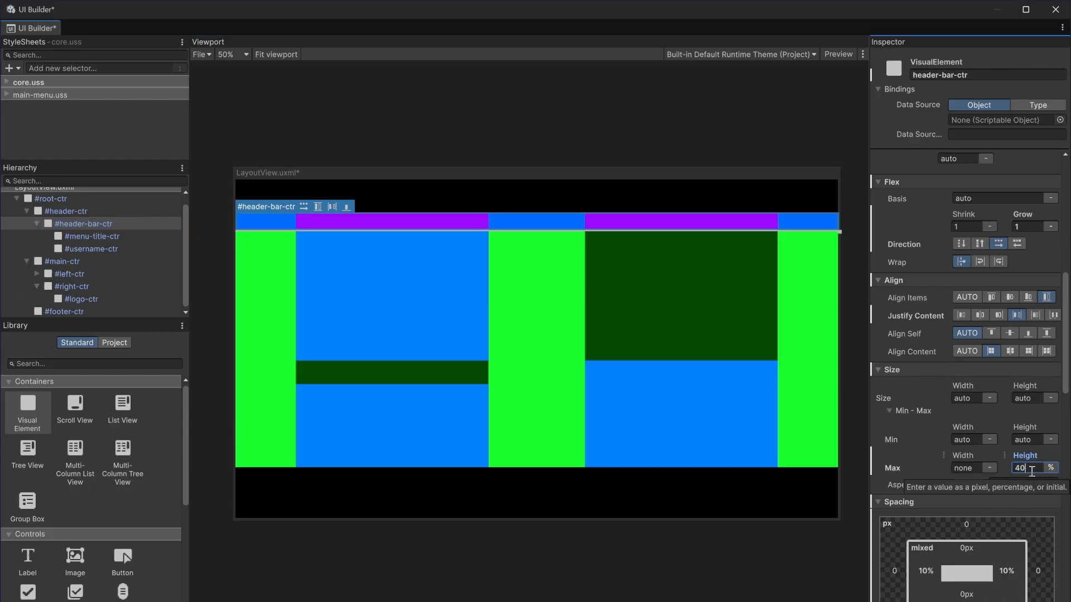
left_click(657, 532)
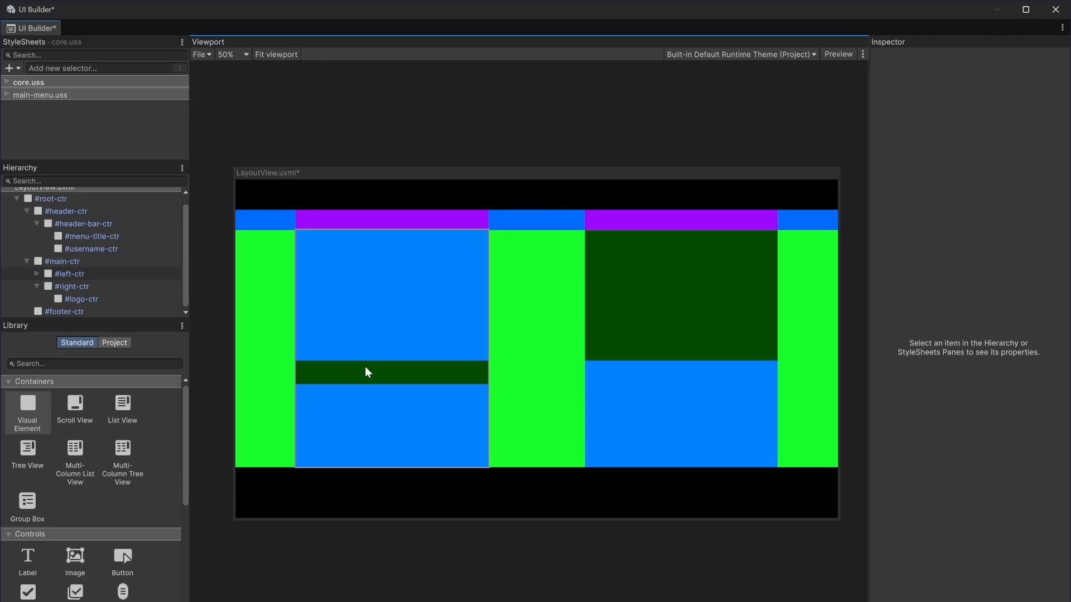
key("ctrl+s")
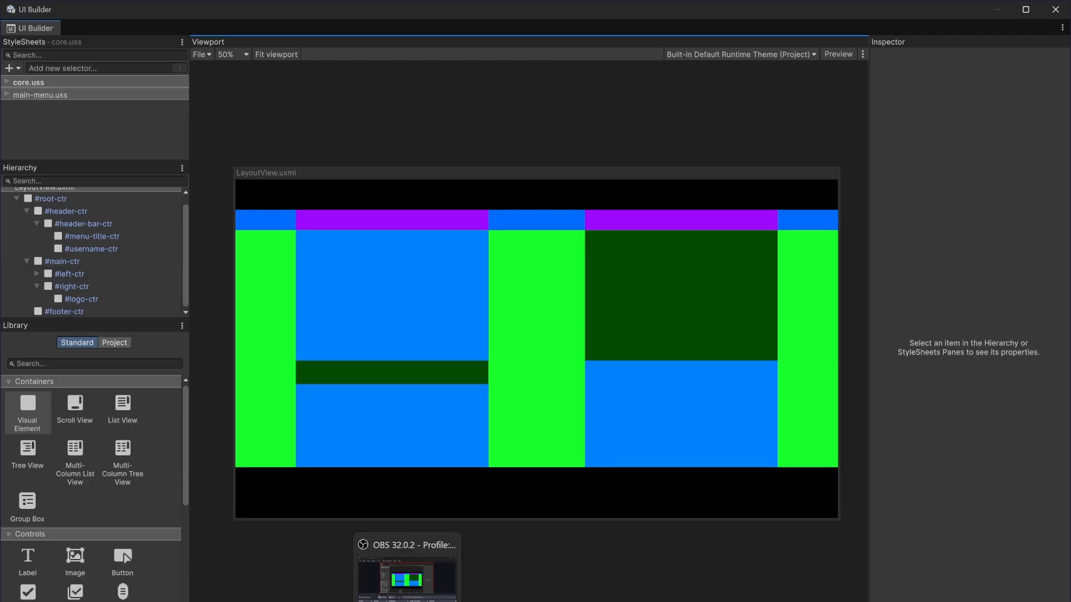
- Change header-bar-ctr's background color to a muted teal, hexadecimal 36626C
mouse_move(380, 601)
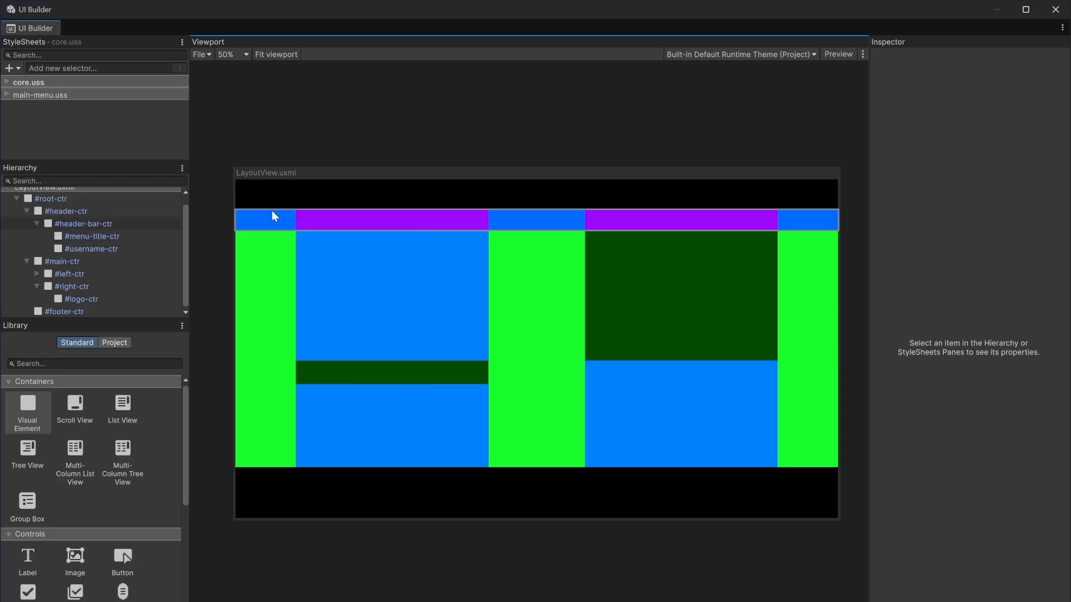
left_click(273, 213)
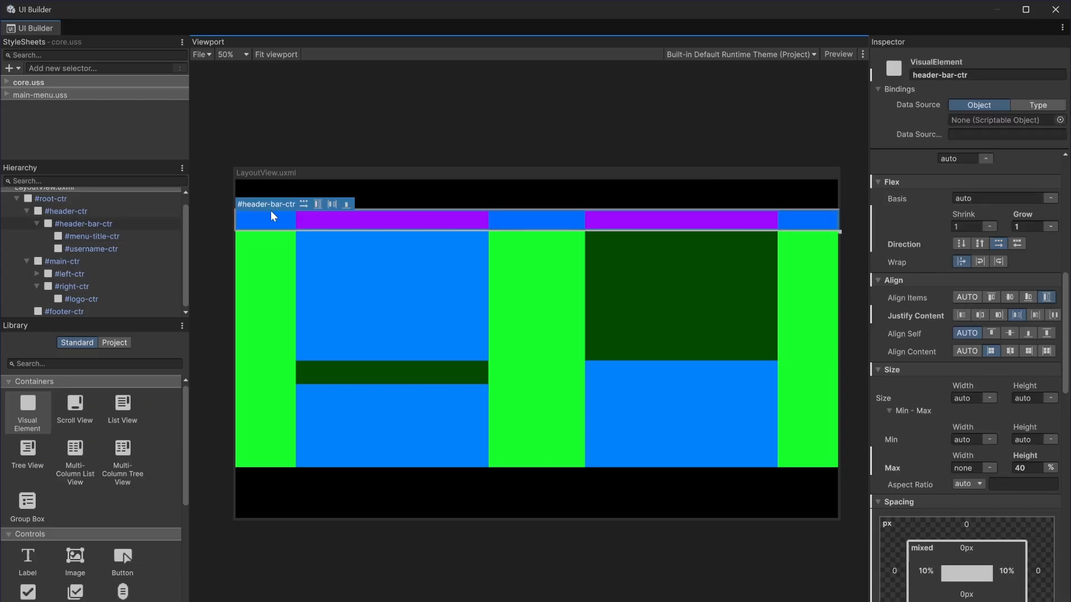
scroll(982, 391, "down", 6)
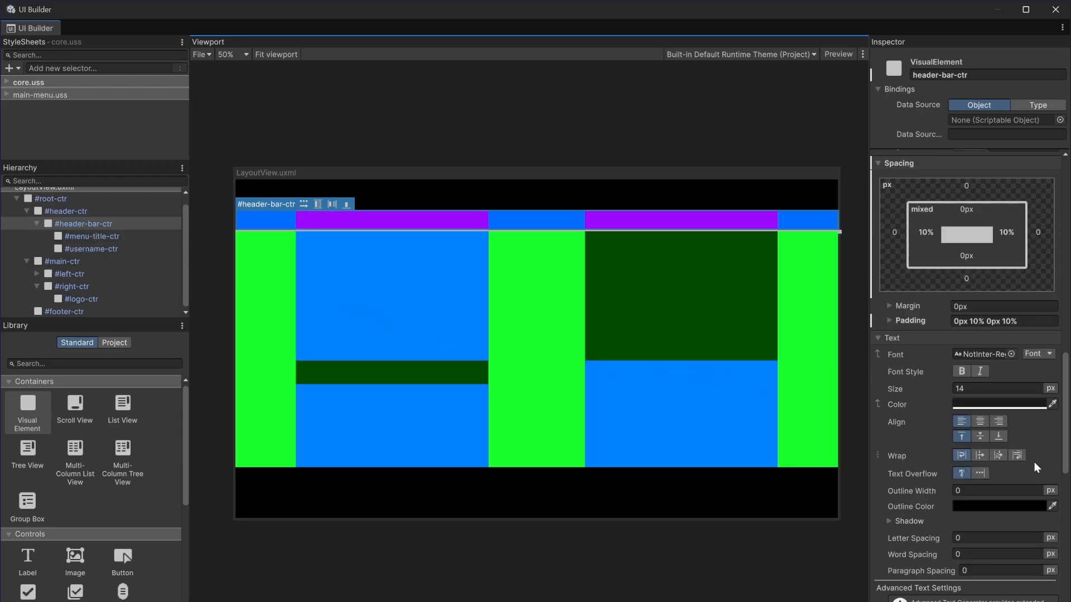
scroll(996, 444, "down", 5)
left_click(1006, 401)
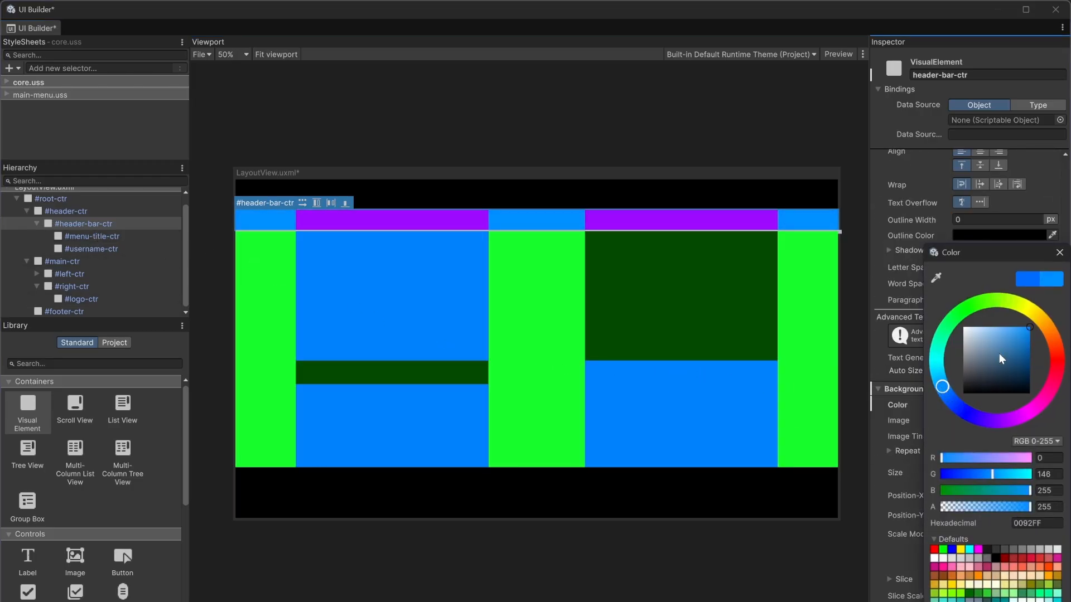
left_click_drag(999, 353, 1015, 361)
mouse_move(942, 387)
left_mouse_down()
mouse_move(940, 359)
mouse_move(939, 371)
left_mouse_up()
left_click_drag(1015, 360, 997, 367)
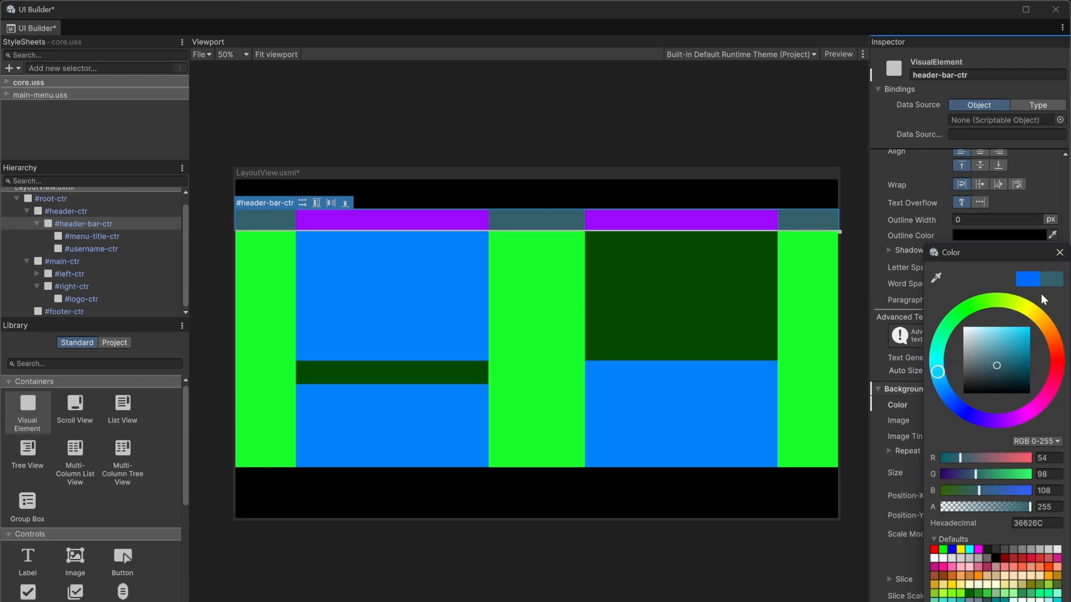
left_click(1060, 252)
- Make the purple backgrounds of menu-title-ctr and username-ctr fully transparent by setting their color alpha to 0
left_click(437, 225)
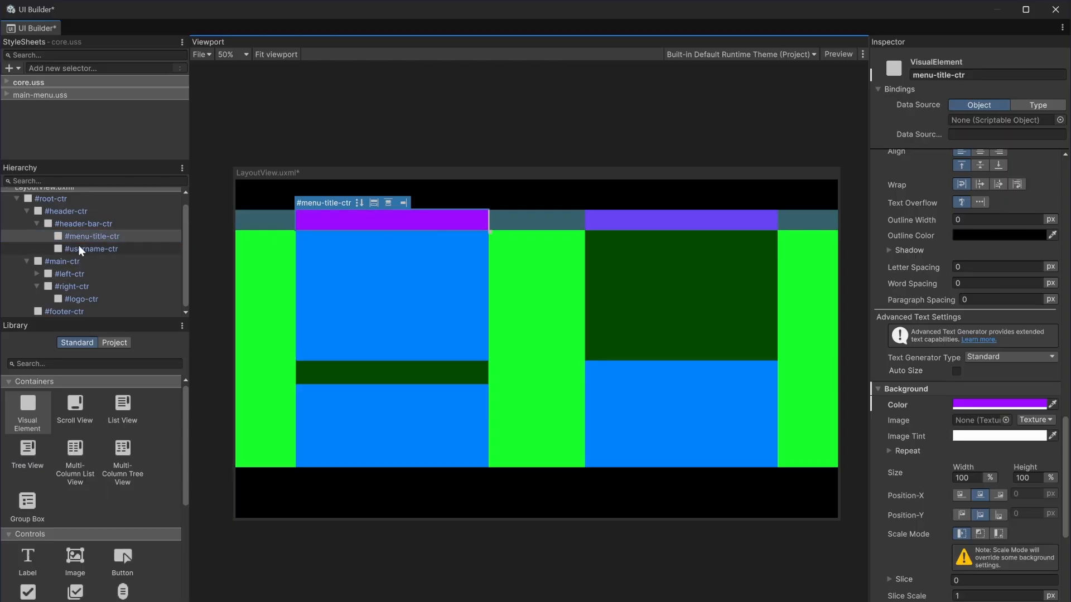
left_click(999, 404)
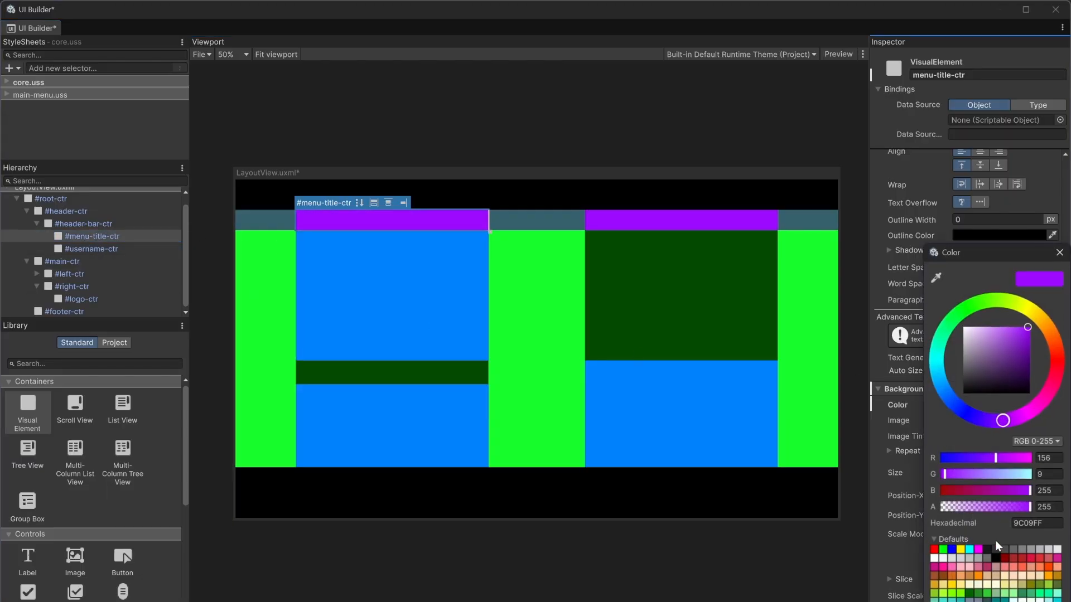
left_click_drag(995, 506, 868, 505)
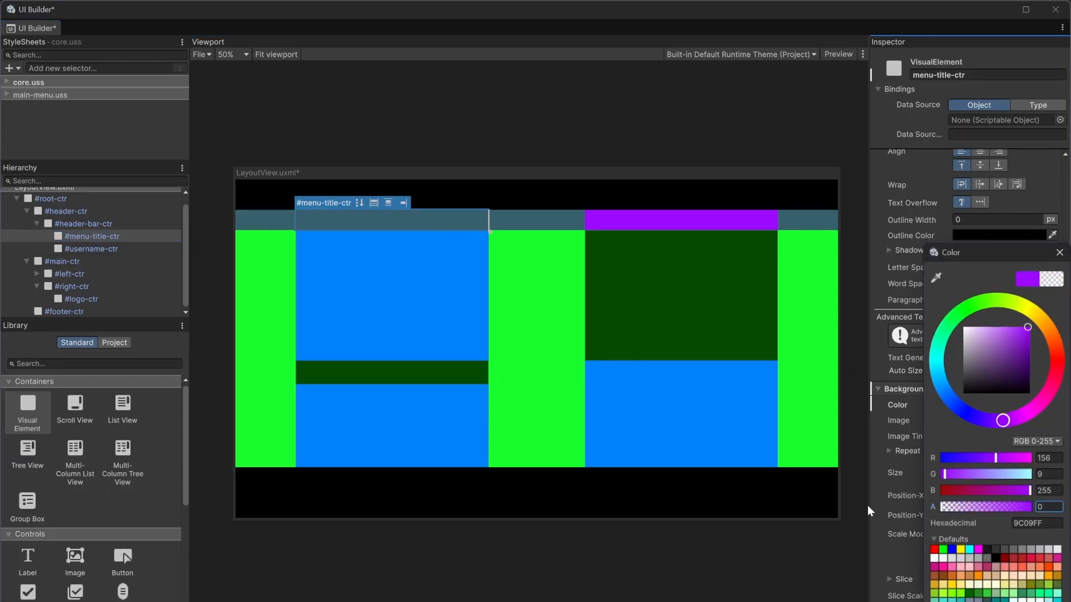
left_click(1060, 252)
left_click(124, 254)
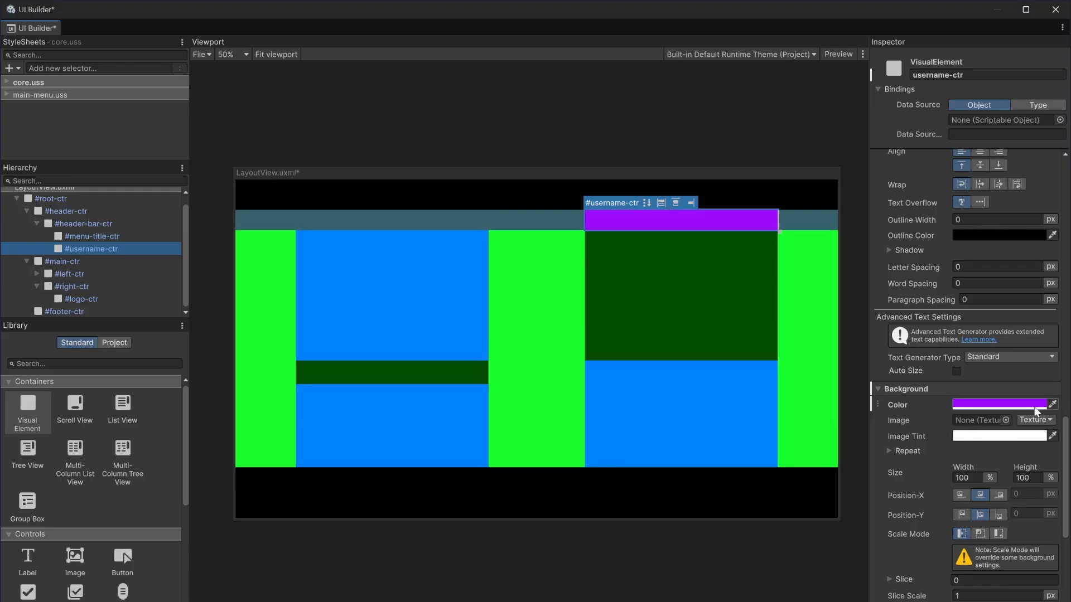
left_click(999, 404)
left_click_drag(1006, 510, 867, 487)
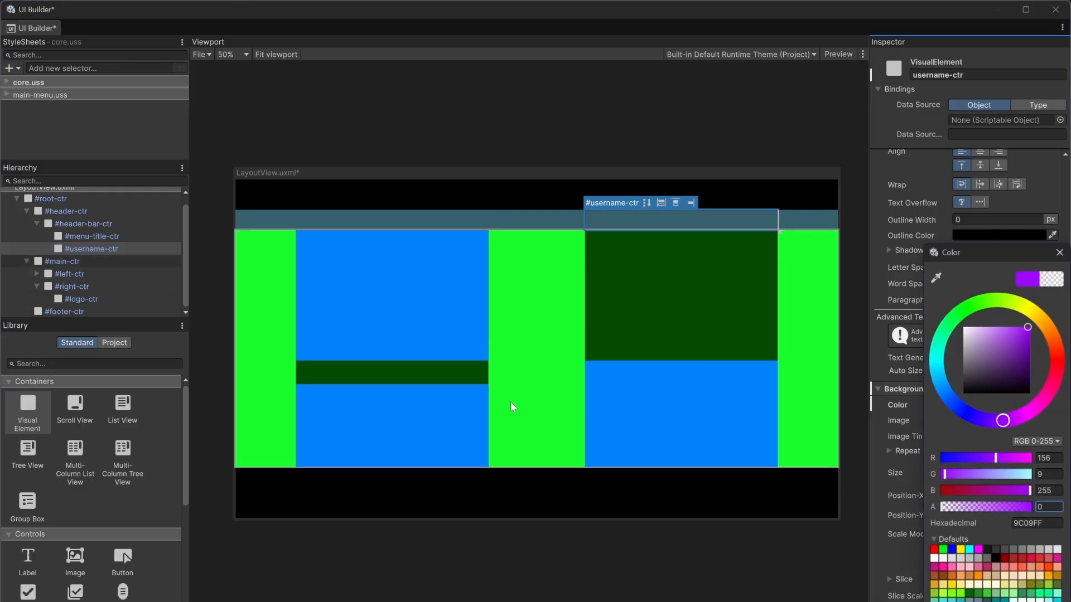
- Set the background color alpha of menu-list-ctr and motd-ctr to 0
left_click(373, 301)
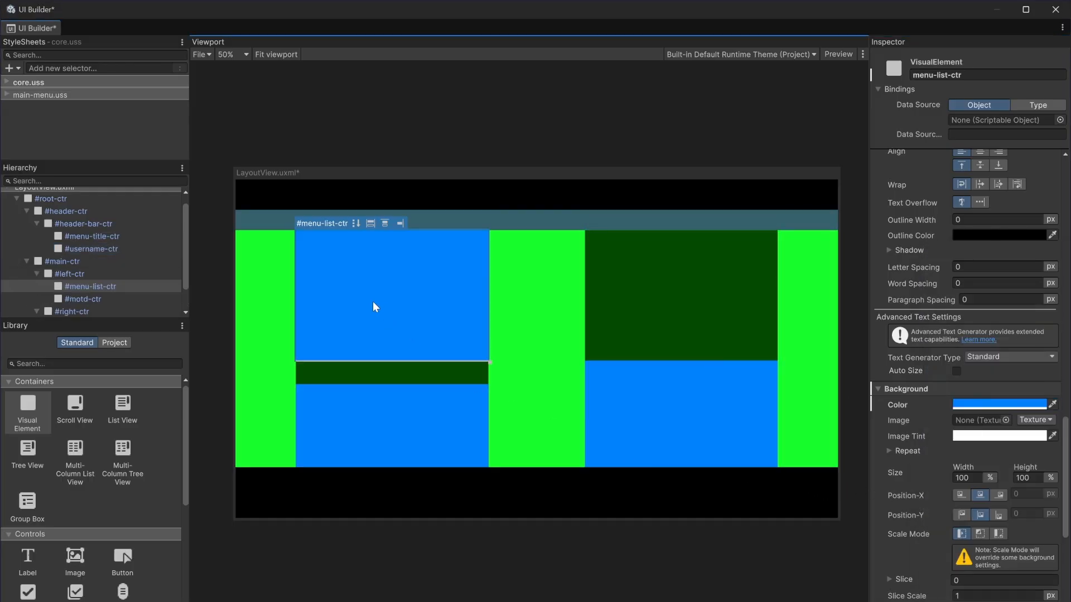
left_click(999, 404)
left_click_drag(989, 506, 792, 510)
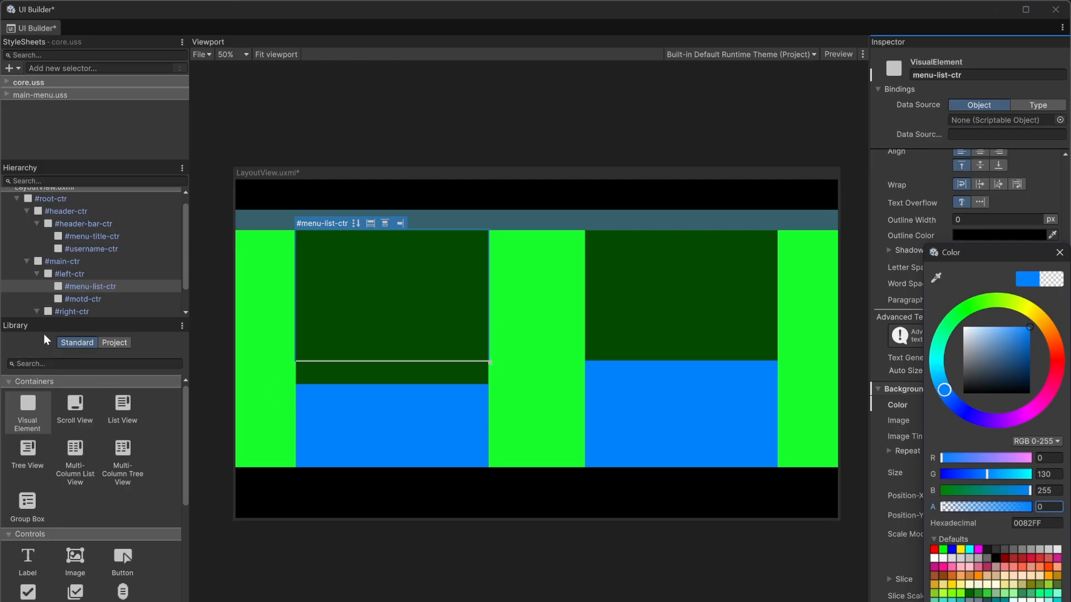
left_click(83, 299)
left_click(999, 404)
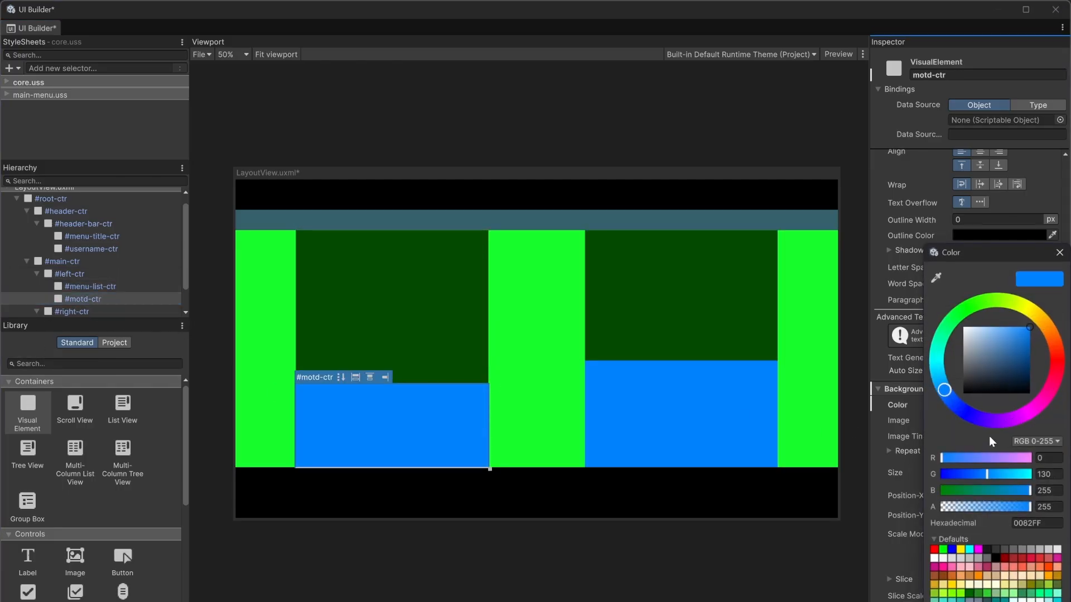
left_click_drag(1001, 506, 808, 508)
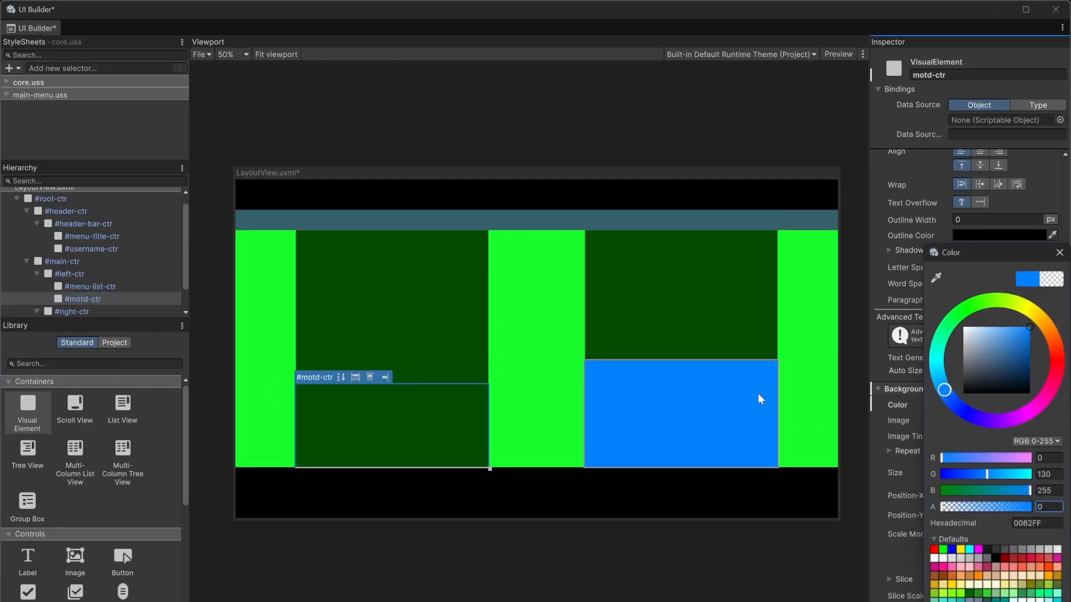
- Set the alpha of left-ctr's dark green background color to 0
left_click(69, 273)
left_click(973, 410)
left_click_drag(1001, 506, 861, 505)
- Unset the background colors of right-ctr and its child logo-ctr
left_click(734, 322)
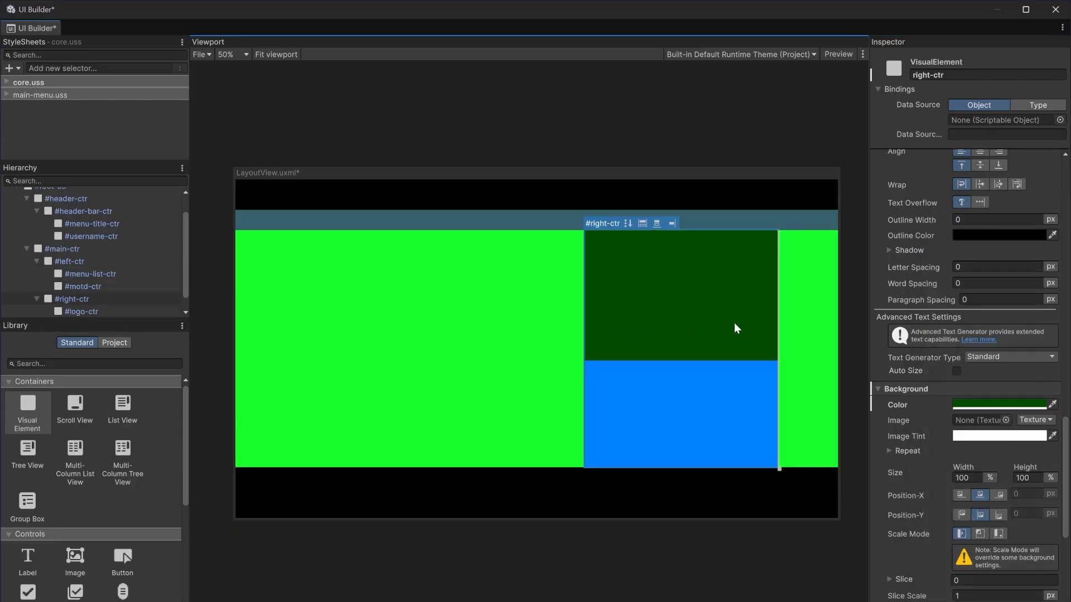
left_click(992, 407)
right_click(898, 405)
left_click(930, 425)
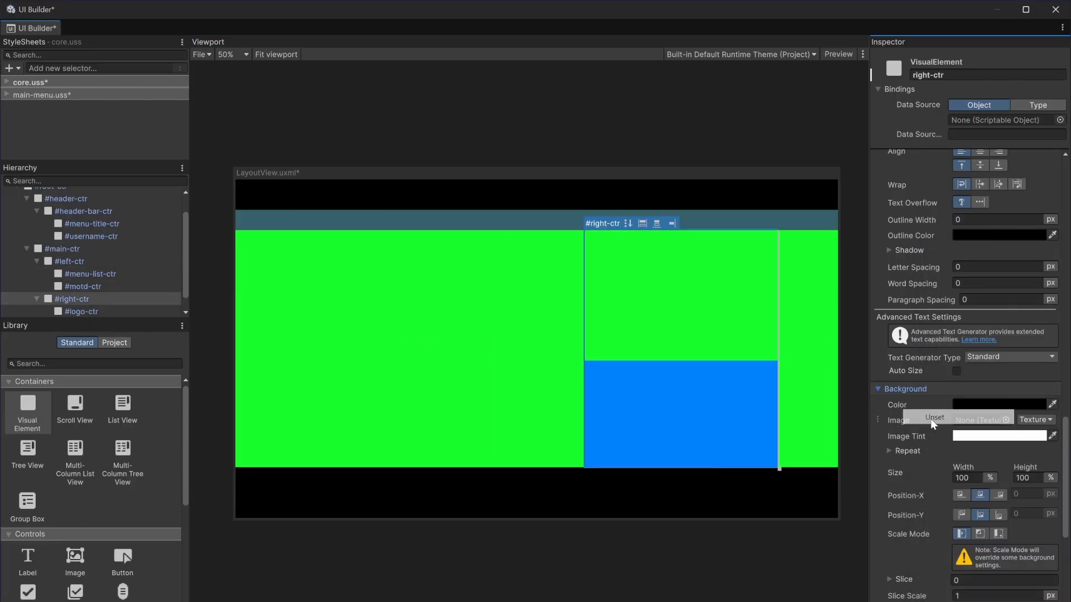
scroll(119, 312, "down", 1)
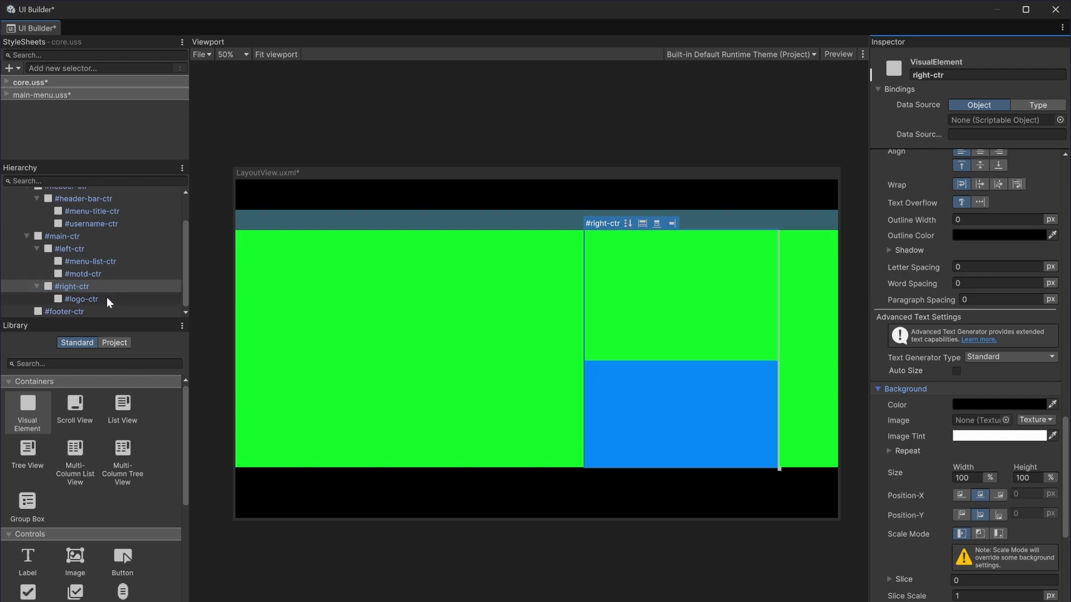
left_click(112, 299)
right_click(976, 399)
left_click(983, 414)
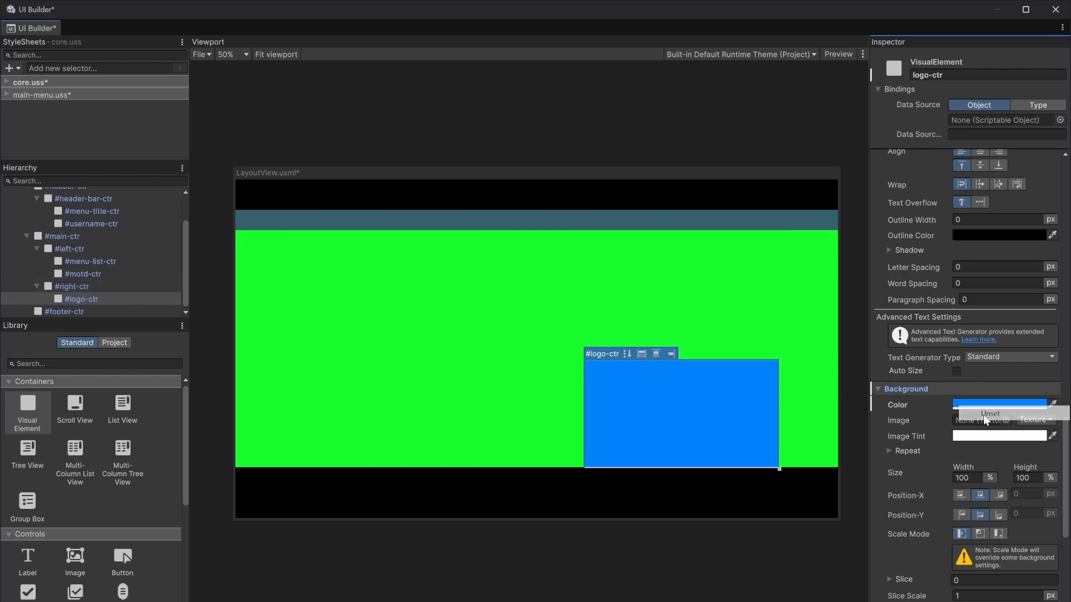
- Unset main-ctr's bright green background color
left_click(120, 254)
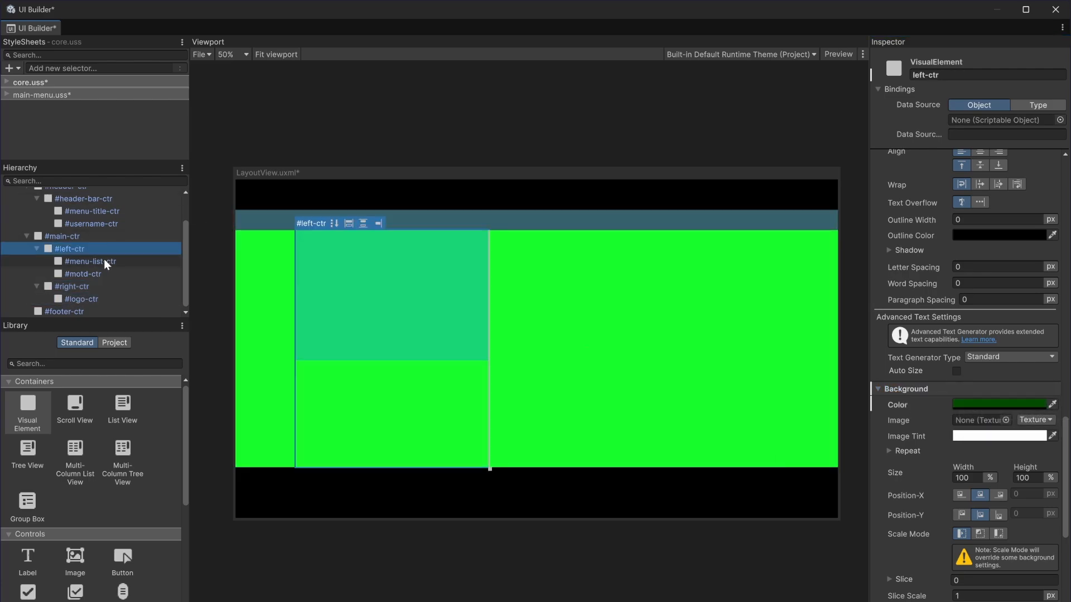
left_click(92, 239)
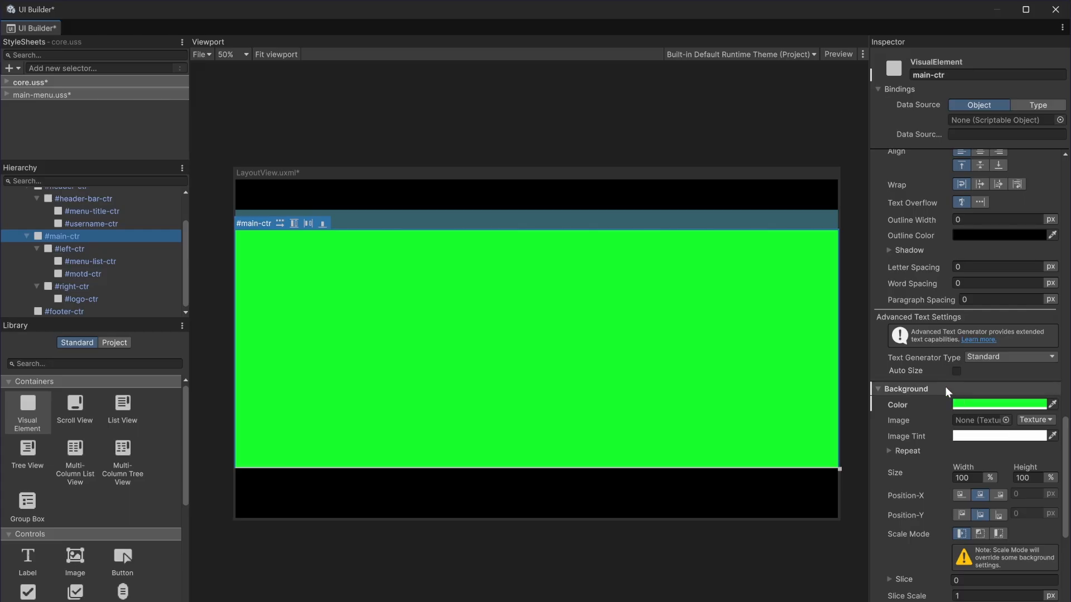
right_click(954, 404)
left_click(977, 411)
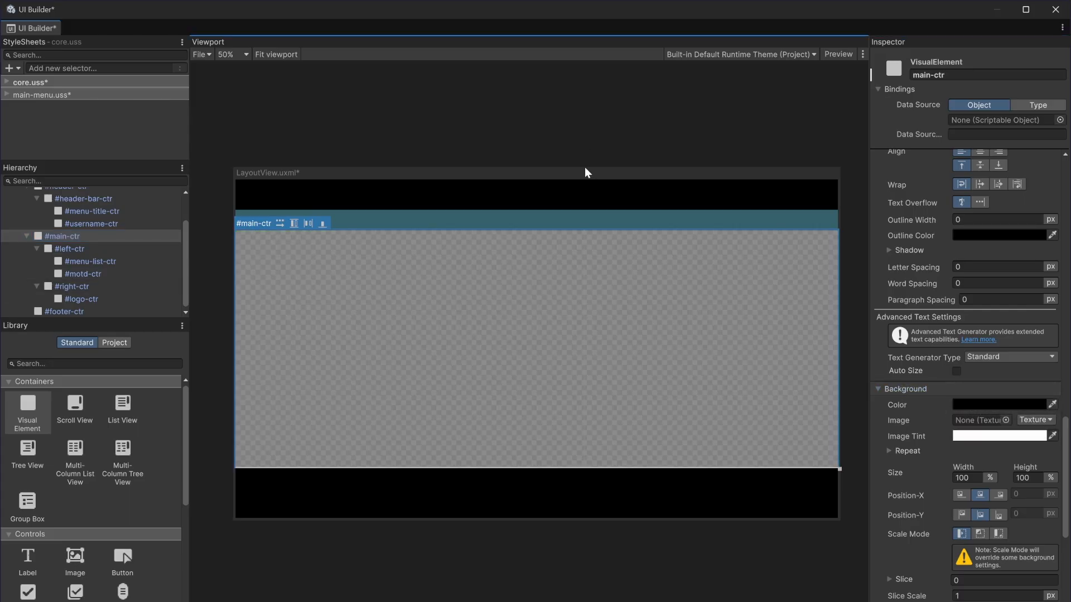
left_click(483, 155)
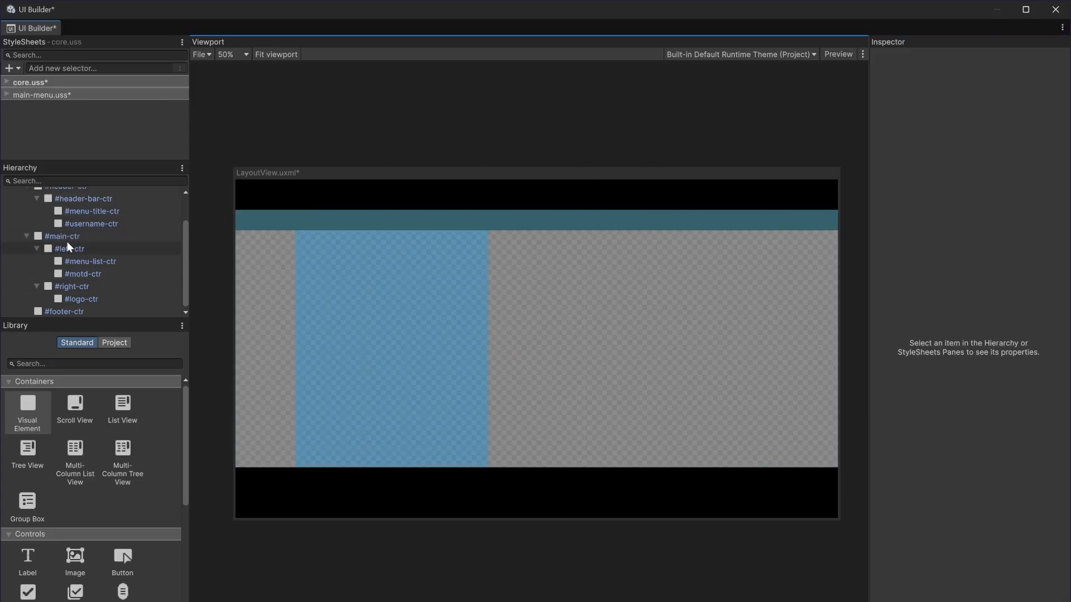
left_click(65, 240)
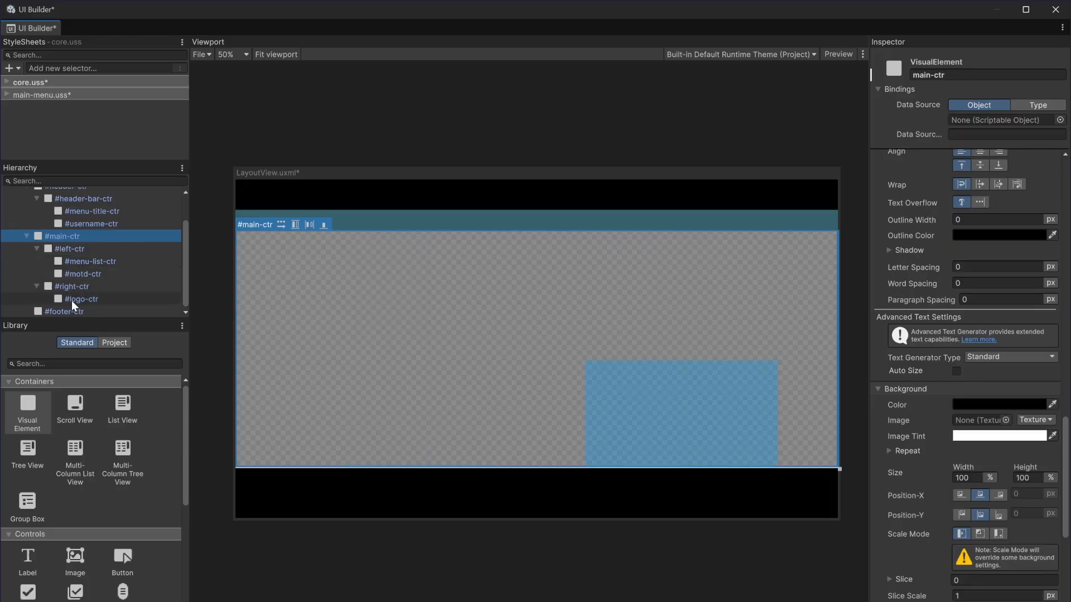
- Check menu-title-ctr's background color settings and clear the selection
left_click(89, 213)
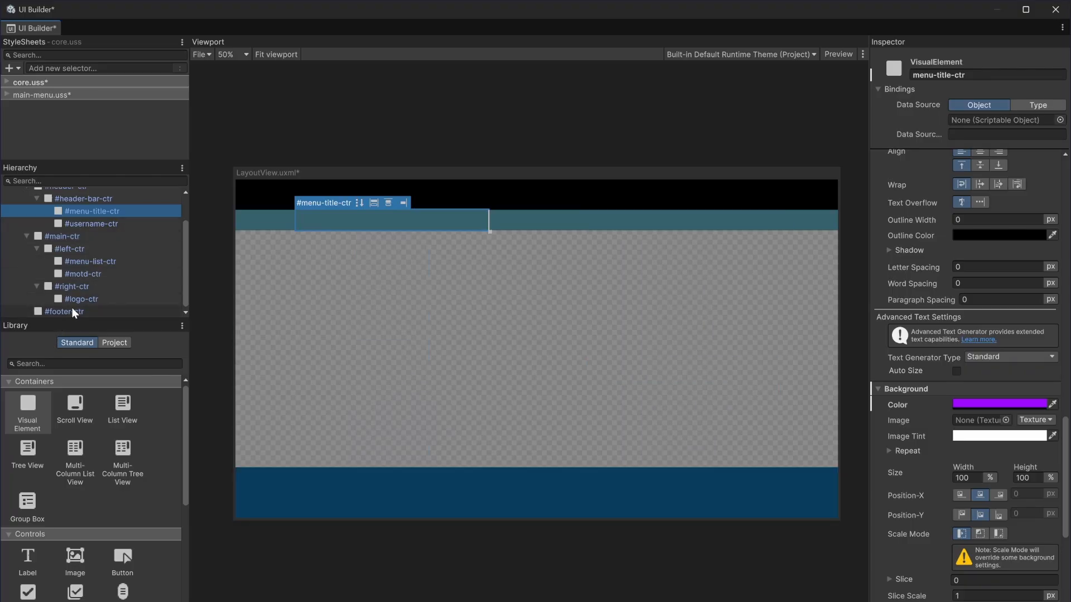
left_click(70, 146)
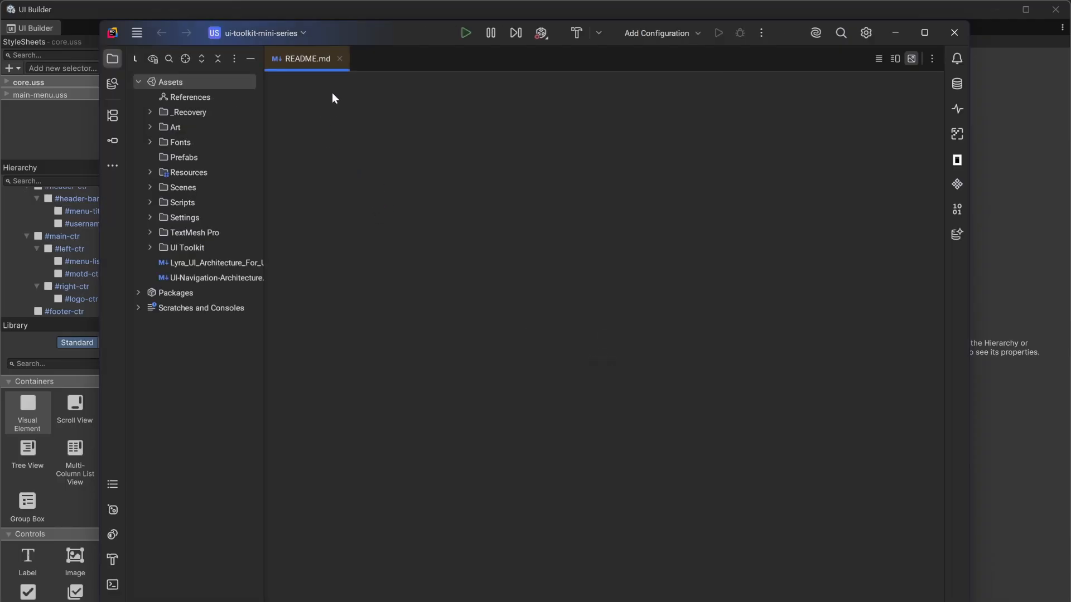
- In Rider, close README.md, maximize the window, and examine LayoutView.uxml's stylesheet references, nested VisualElements and inline styles
left_click(339, 58)
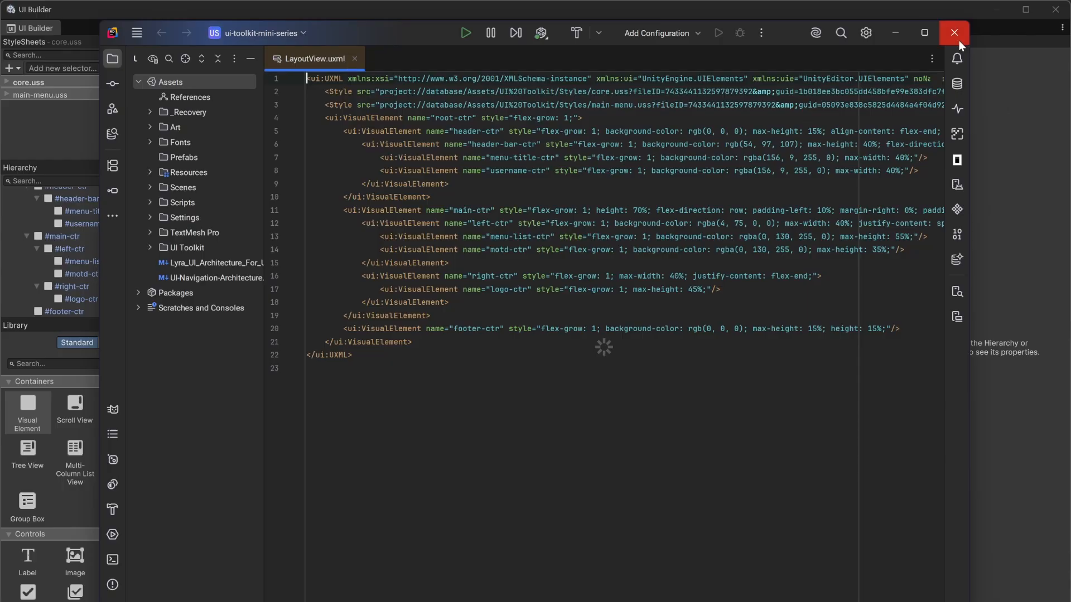
left_click(924, 32)
left_click(463, 230)
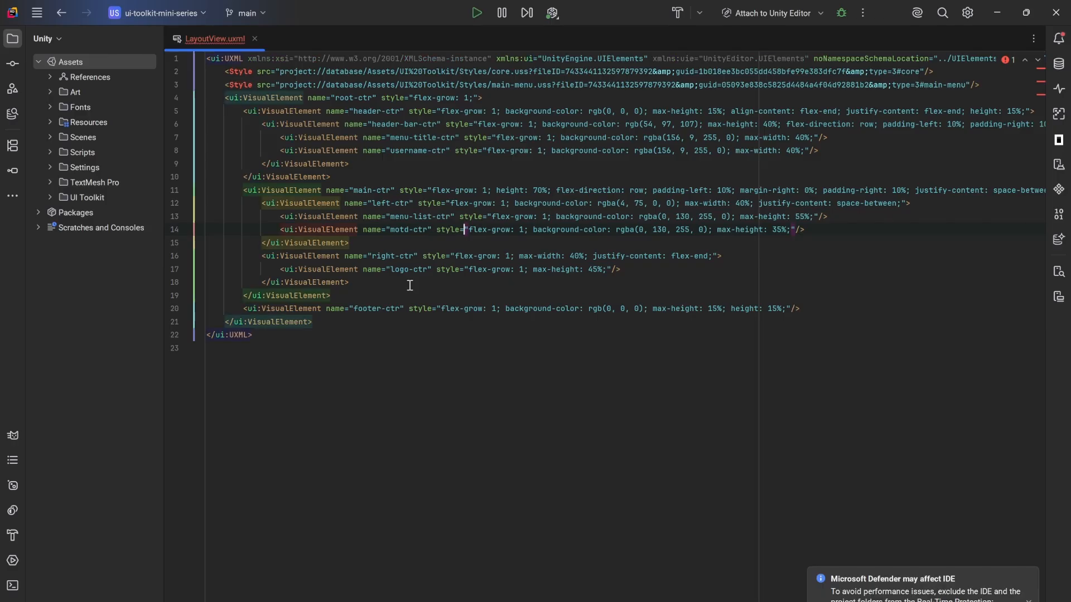
left_click(239, 85)
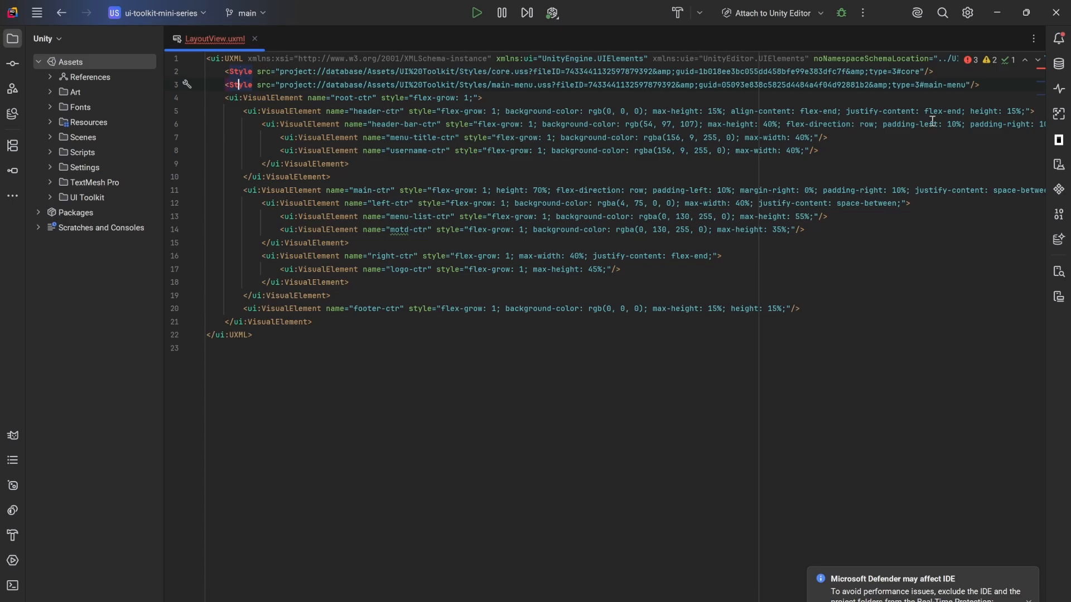
left_click(377, 177)
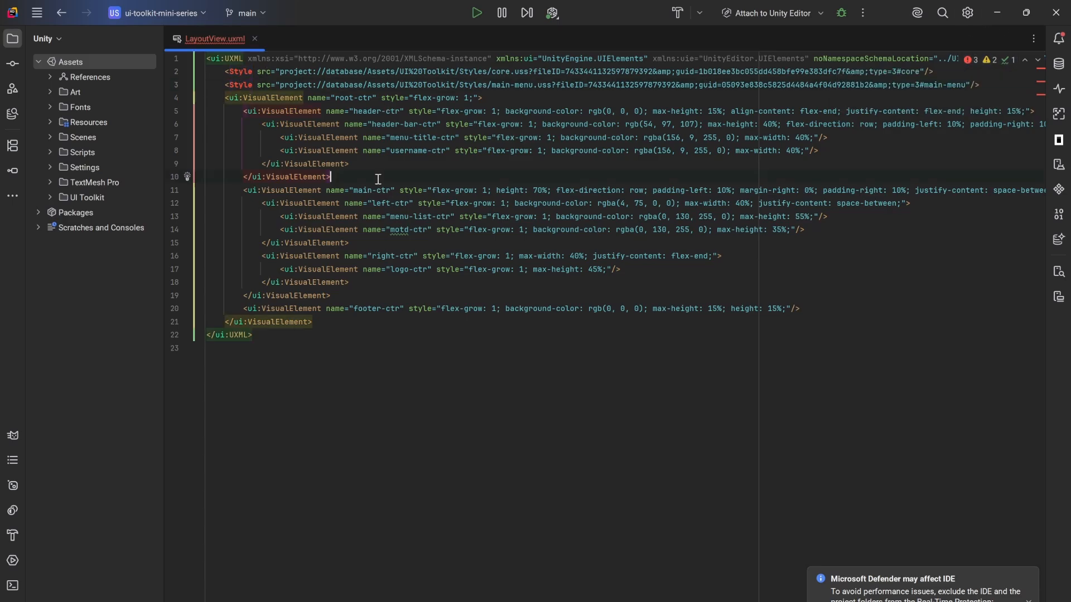
left_click(366, 323)
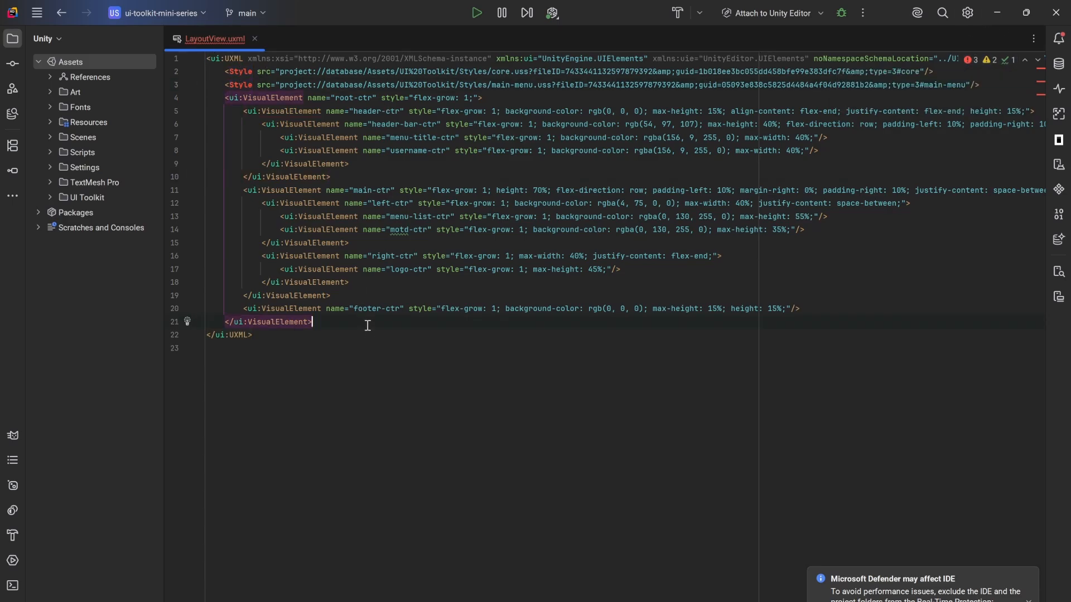
left_click(335, 282)
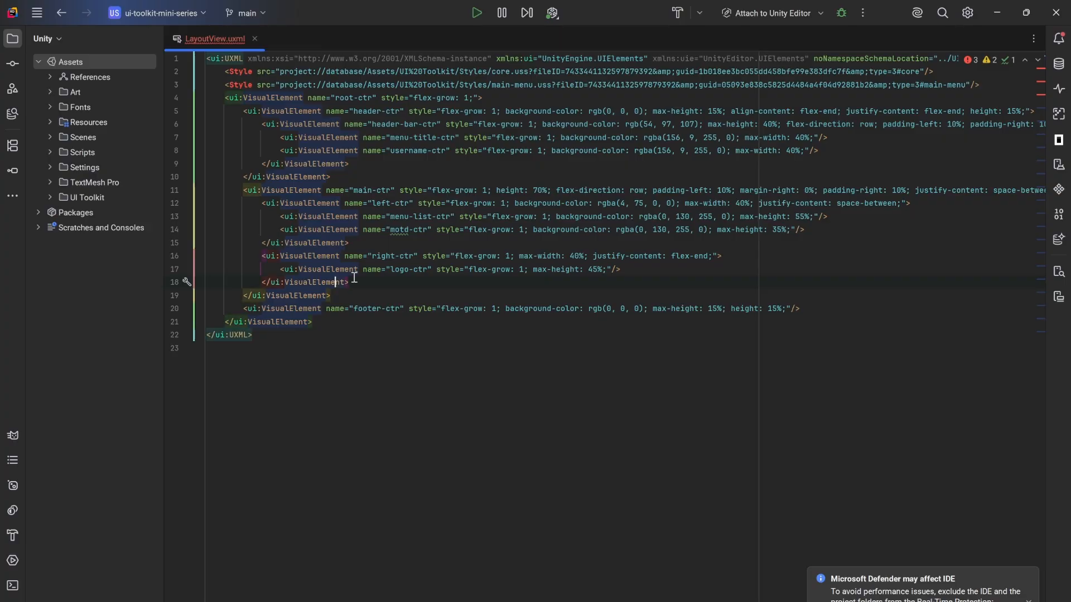
left_click(442, 344)
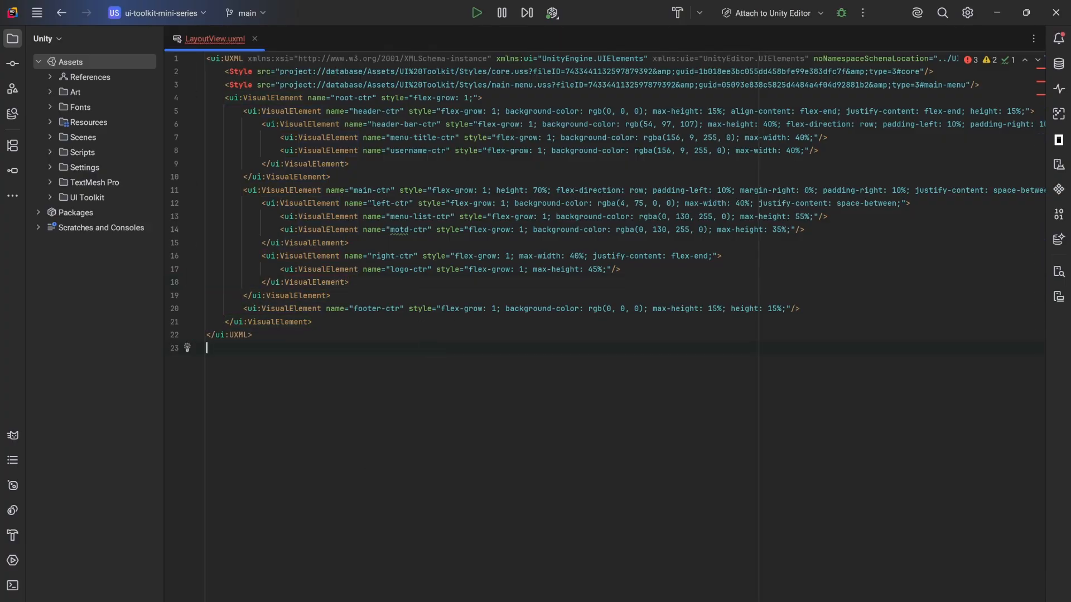
- Switch back to UI Builder, inspect header-bar-ctr in the LayoutView canvas, and clear the selection
key("alt+Tab")
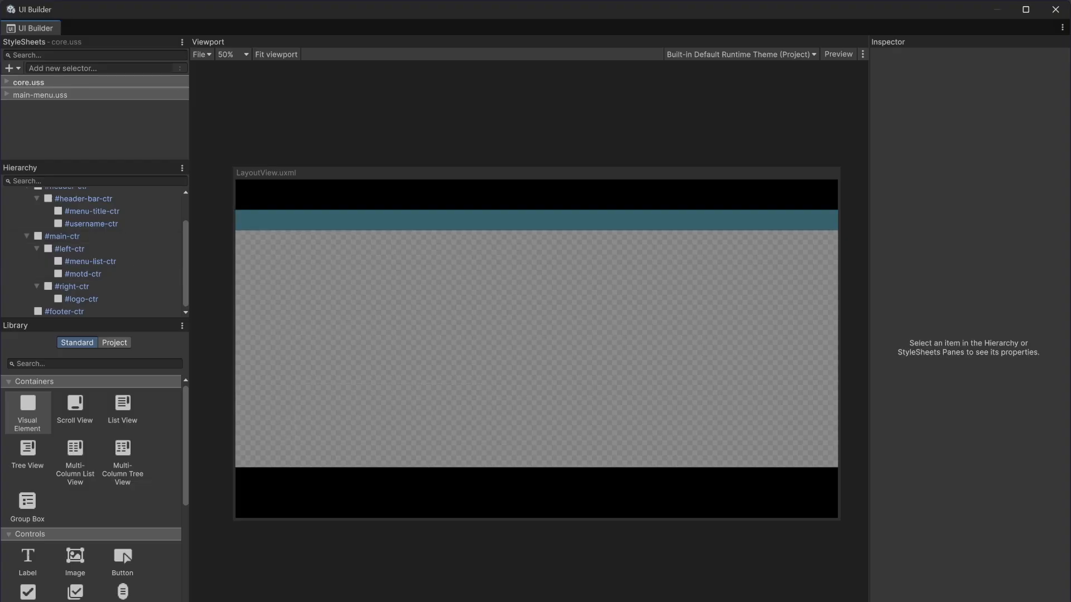
left_click(526, 553)
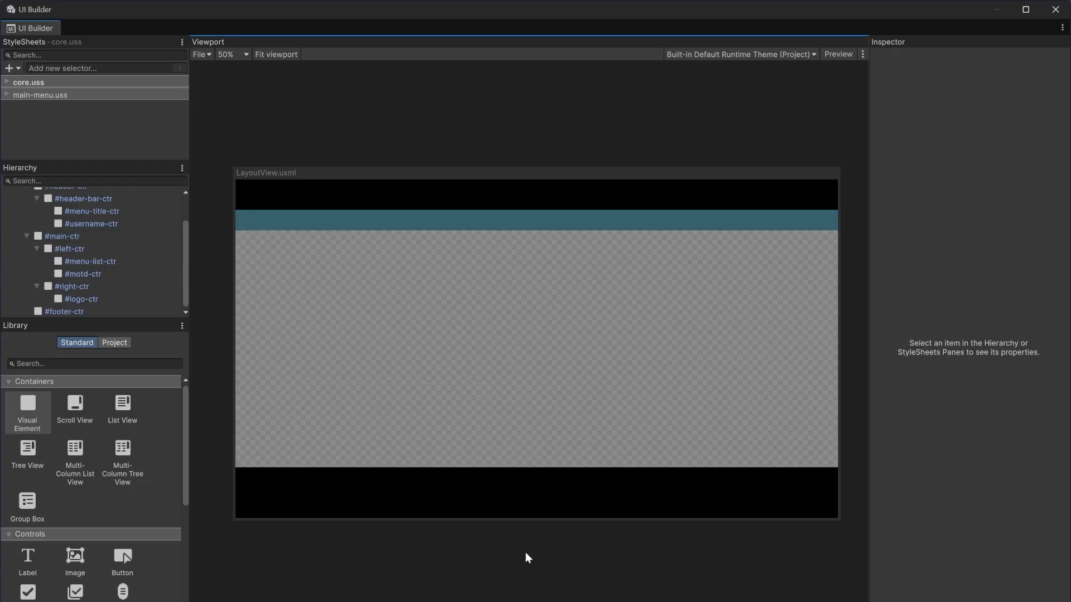
left_click(264, 224)
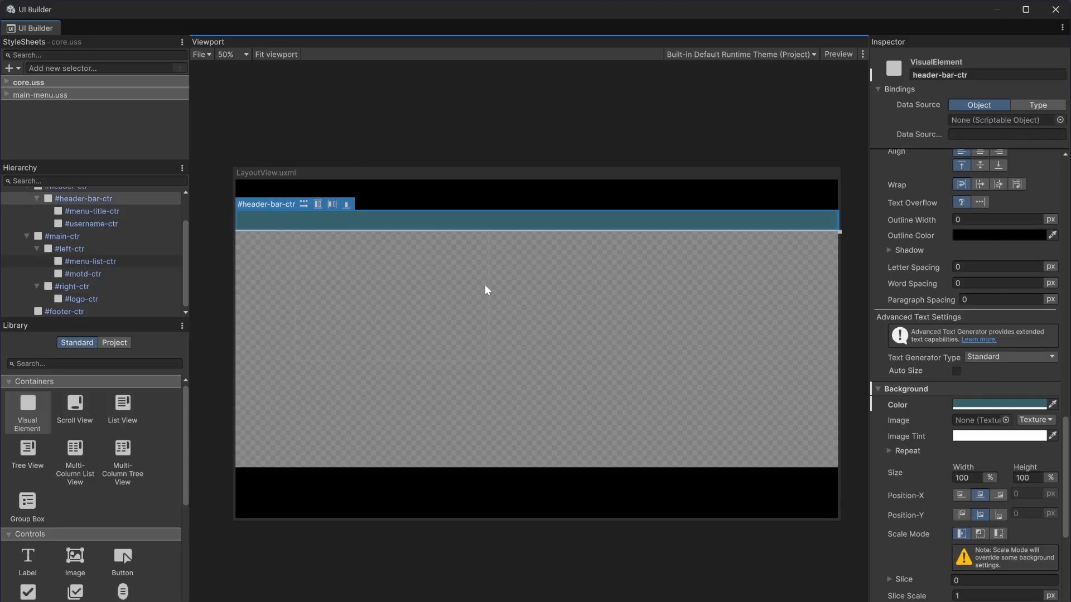
left_click(438, 91)
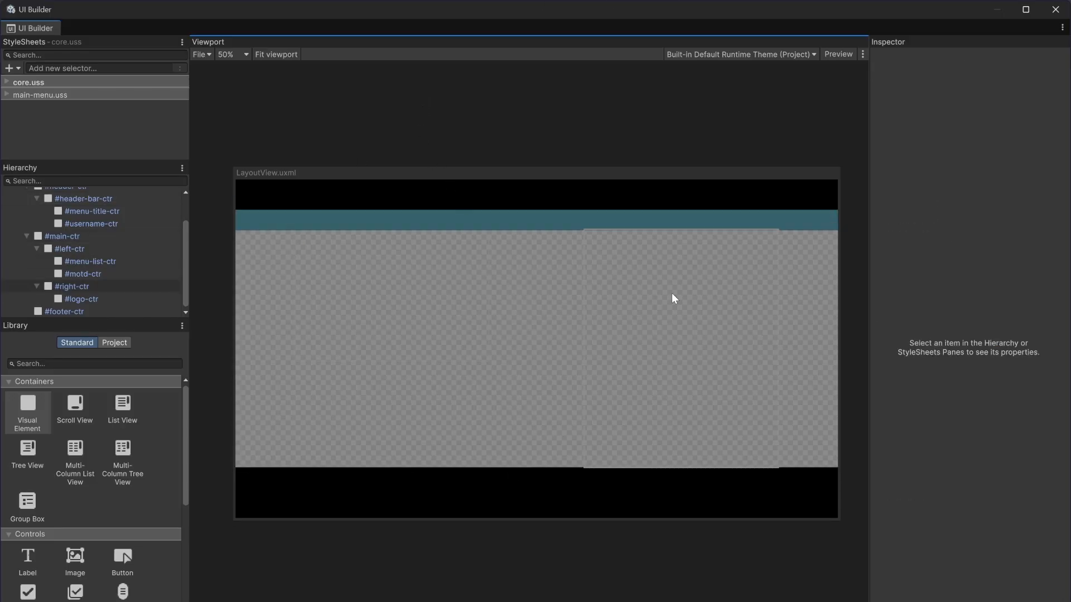